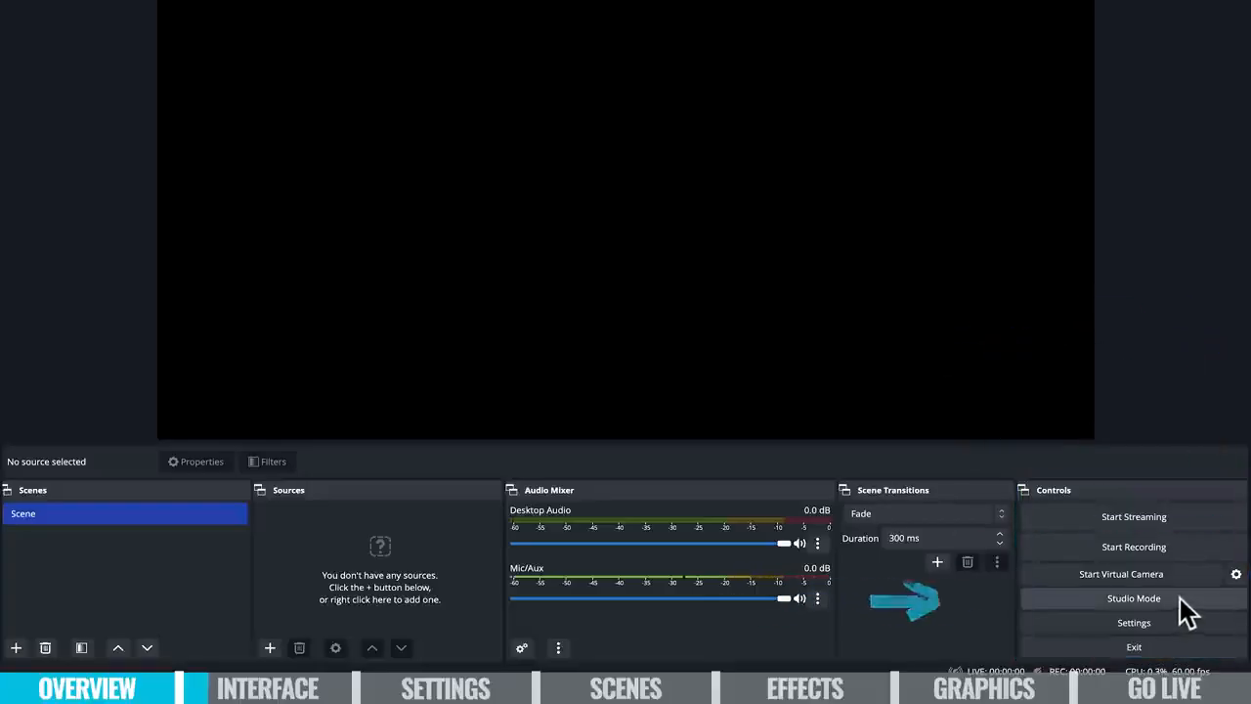
Turn on Studio Mode, run the transition from preview to program, and turn Studio Mode off again.
left_click(1179, 597)
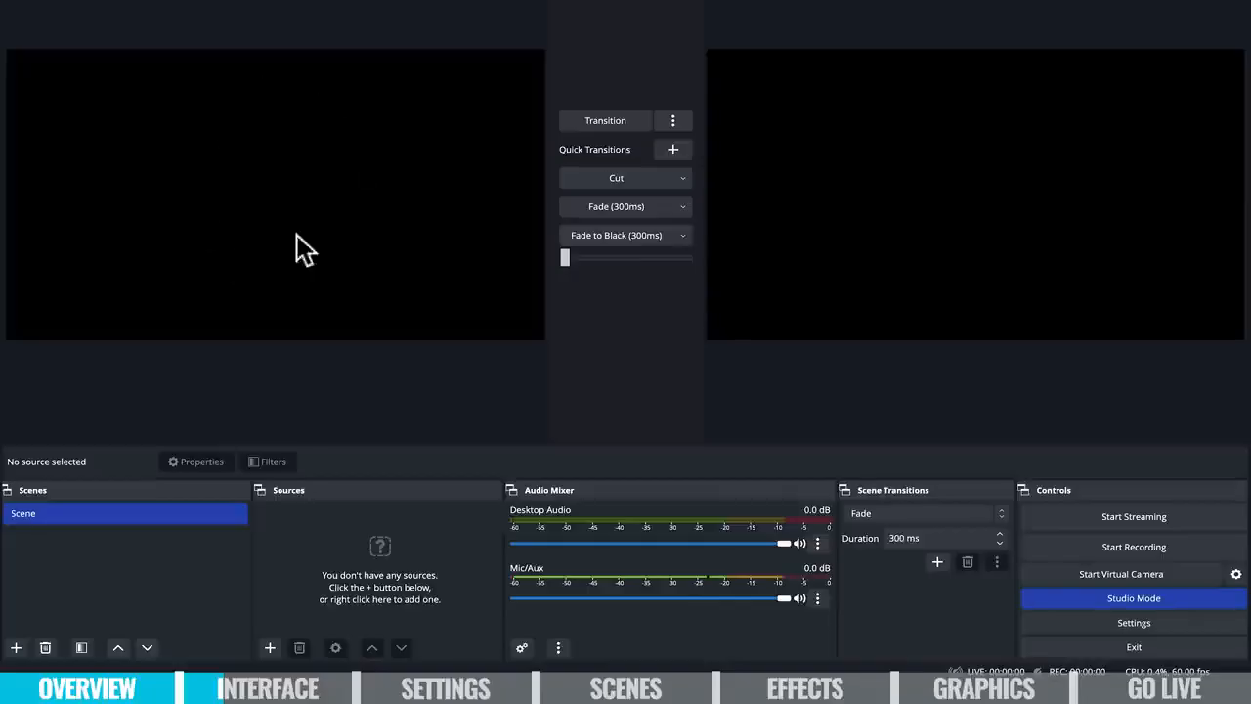
left_click(596, 117)
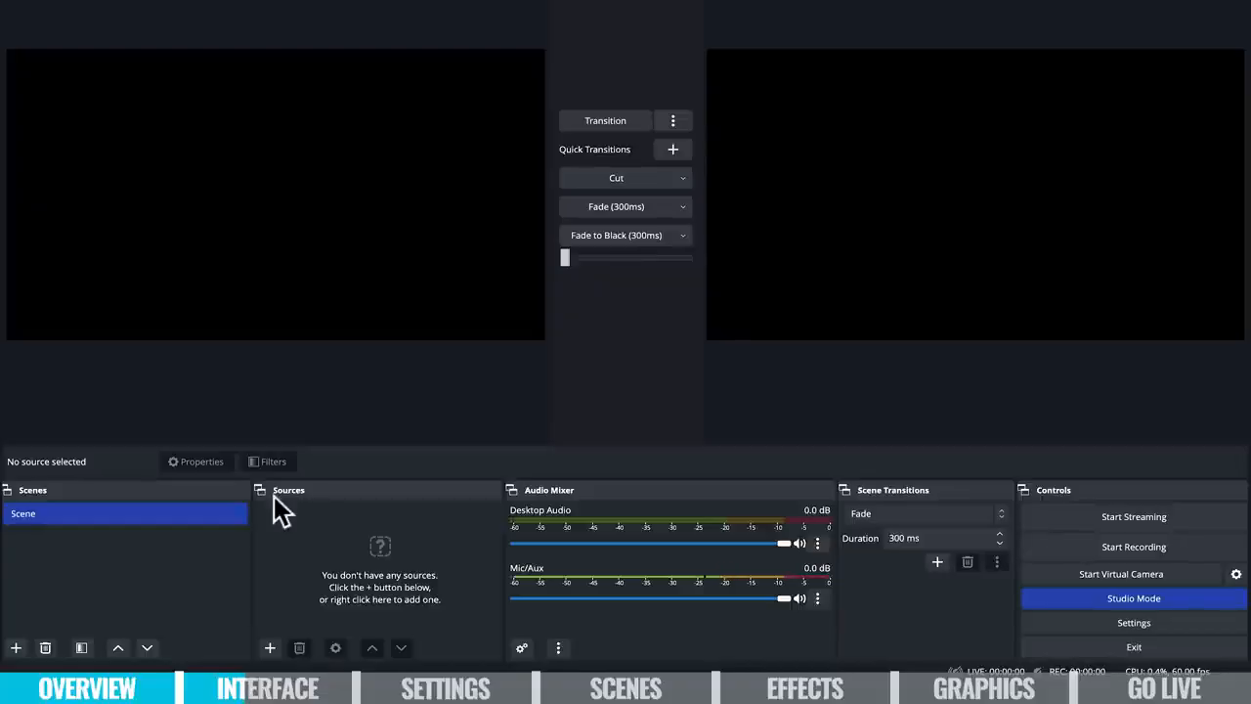
left_click(1194, 602)
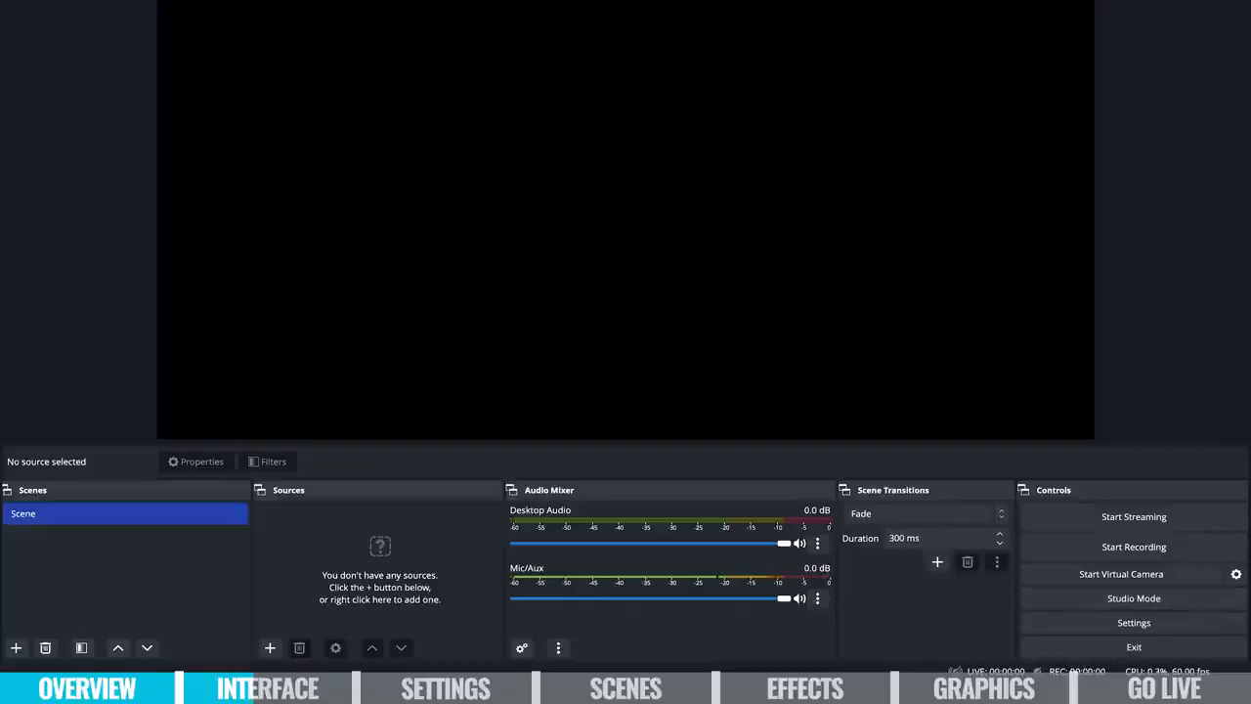
View the General settings and close them unchanged, and switch Studio Mode on and back off.
left_click(1228, 626)
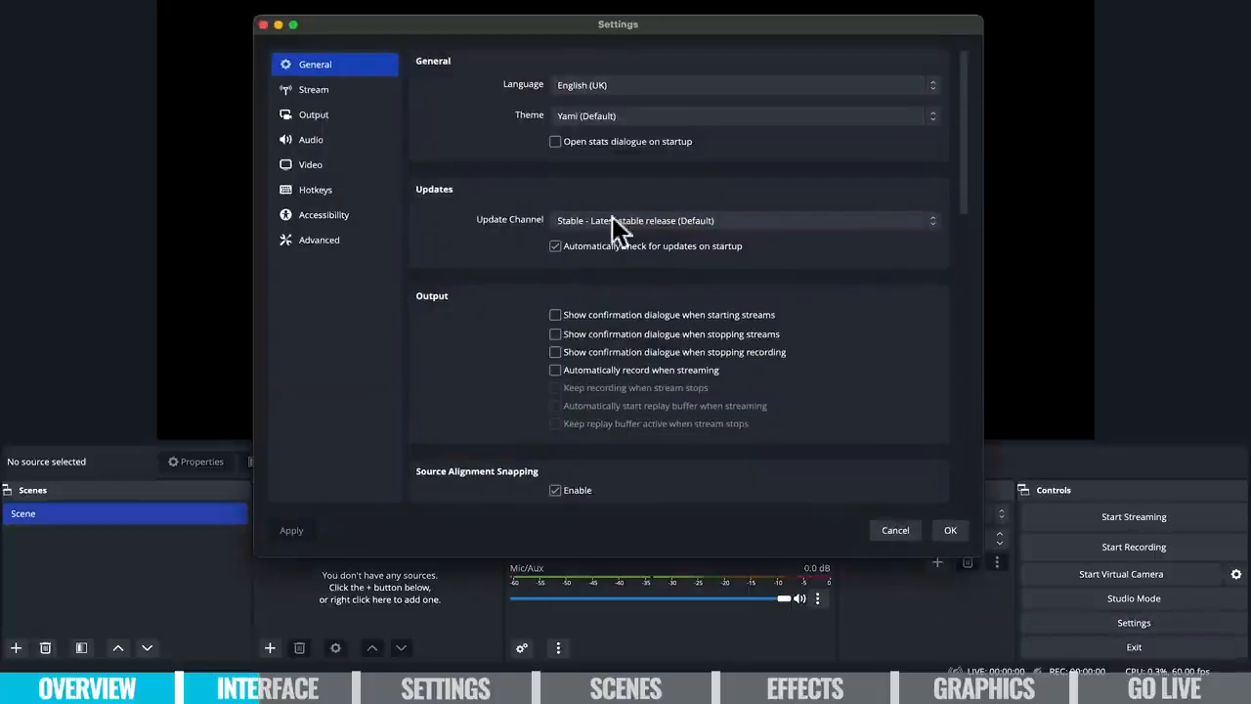
left_click(263, 25)
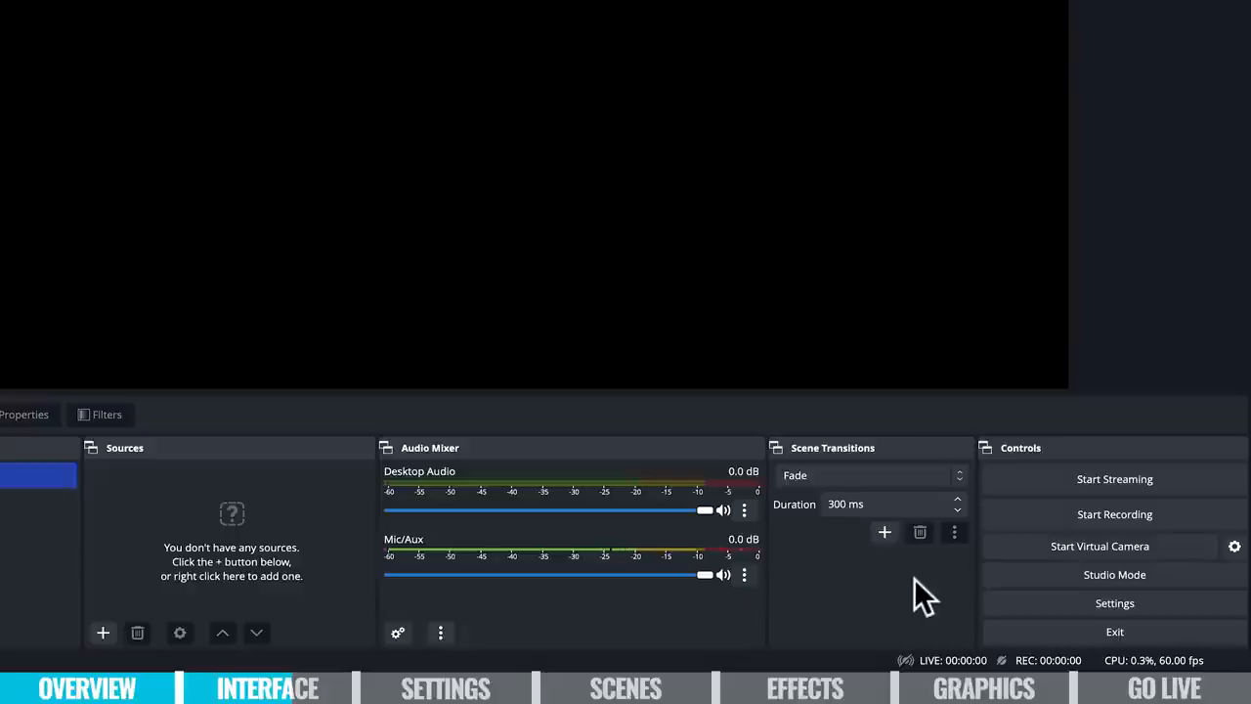
left_click(1157, 573)
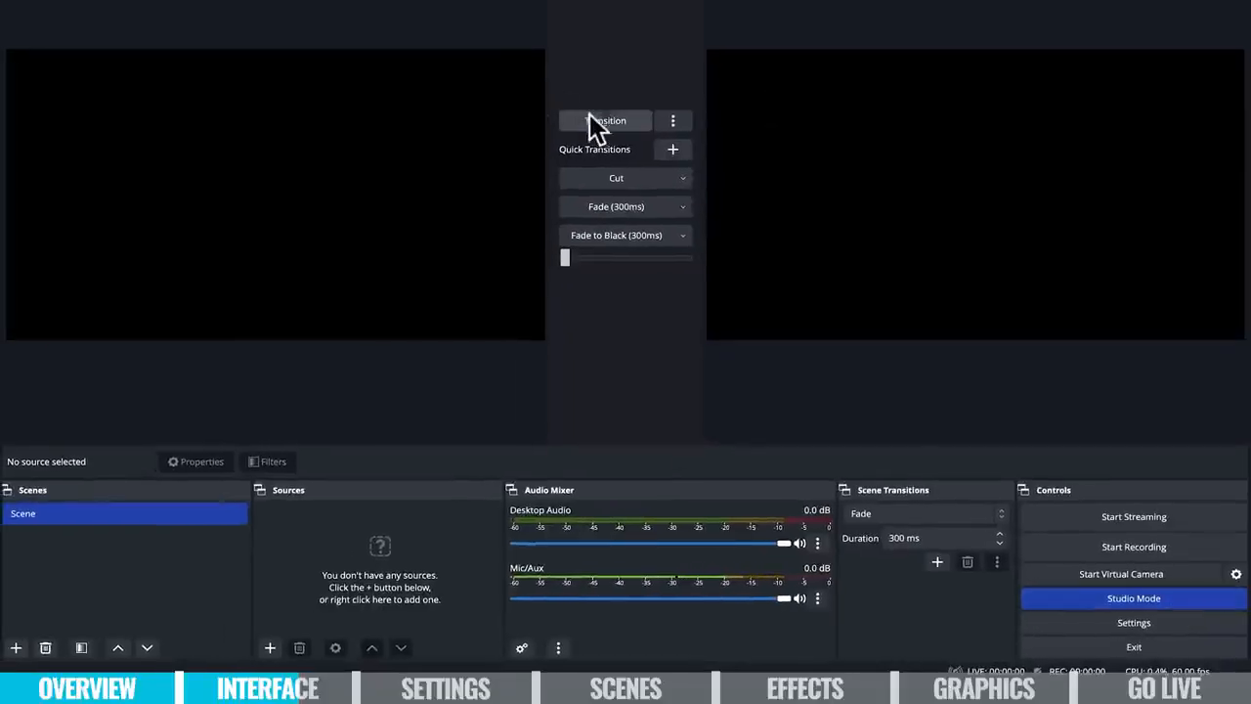
left_click(1187, 602)
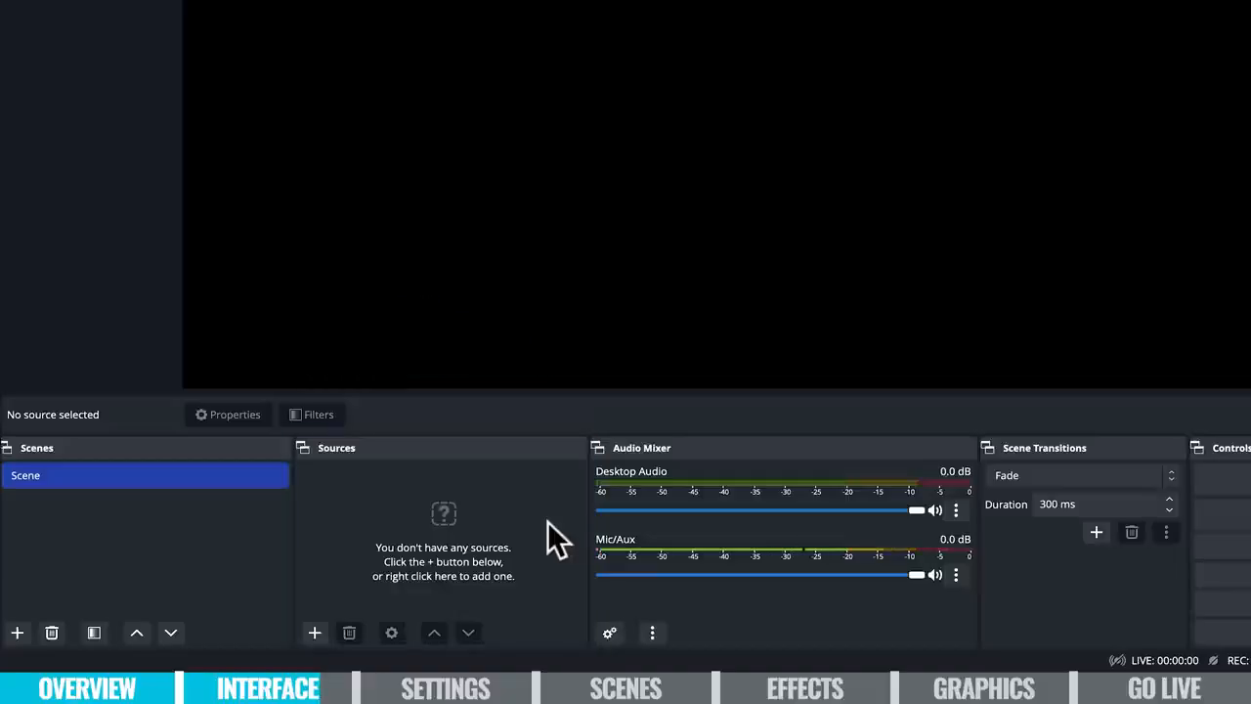
View the list of available source types without adding a source.
left_click(314, 633)
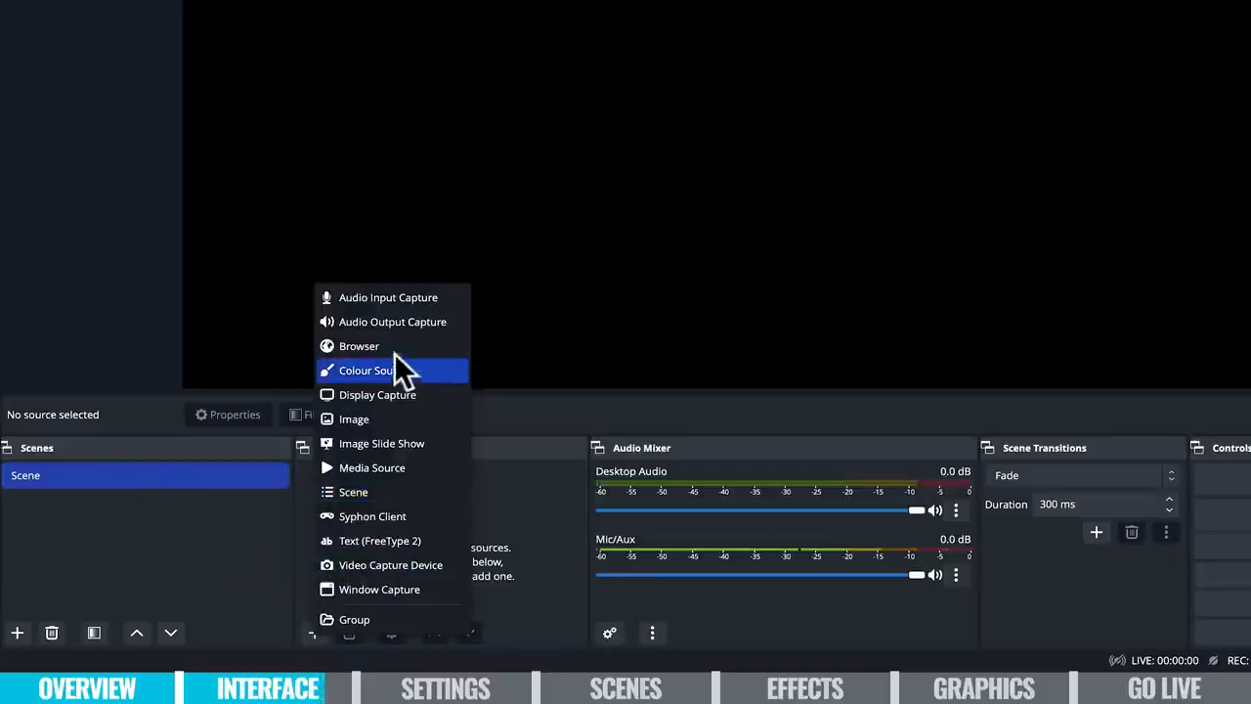
left_click(219, 564)
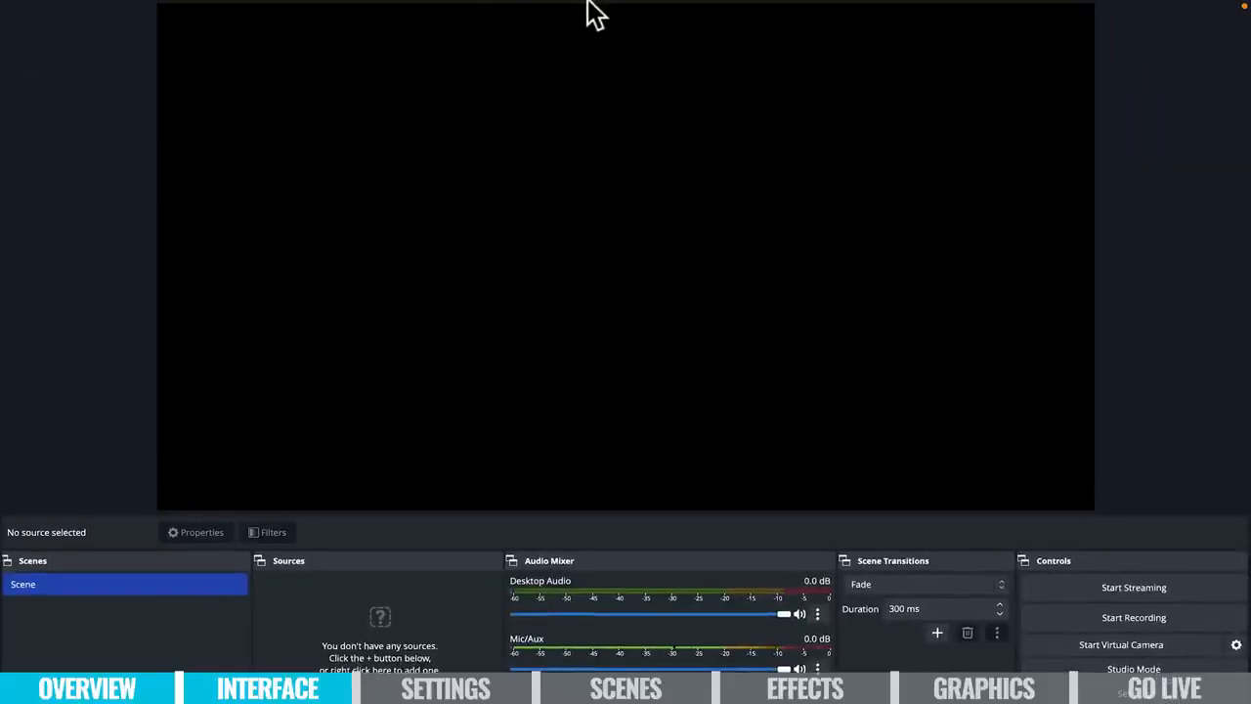
Open the program's settings.
mouse_move(589, 4)
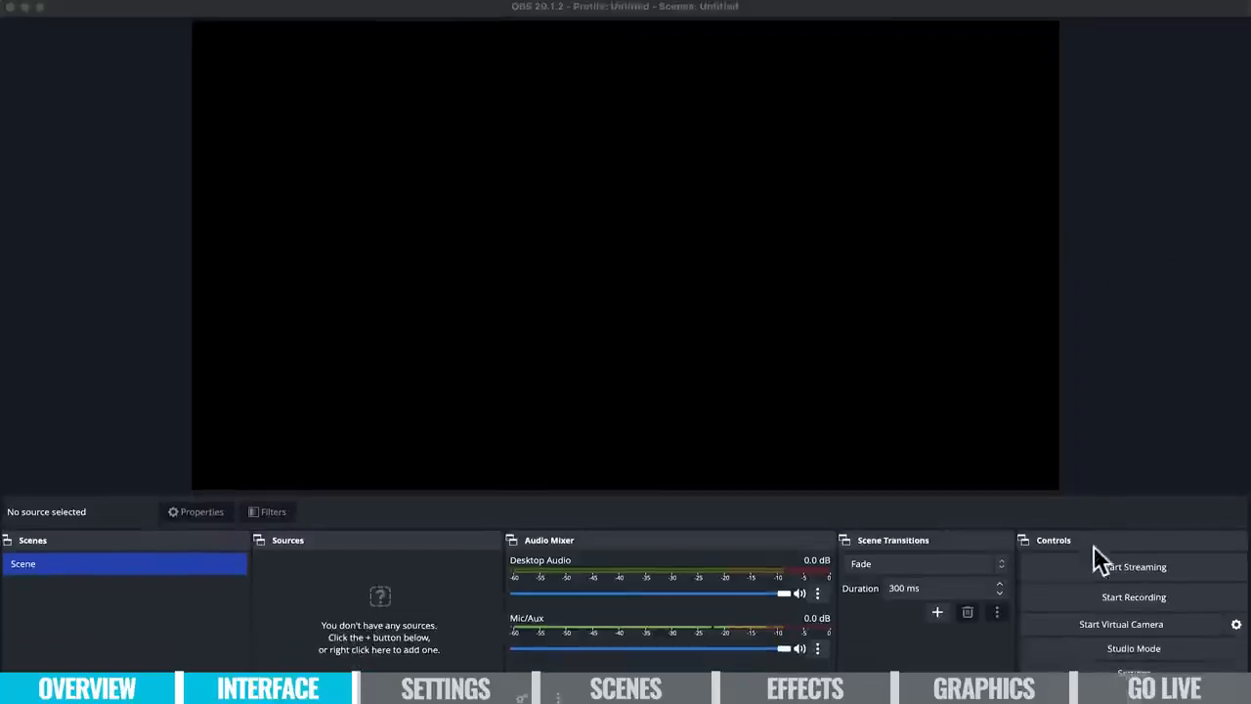
left_click(1126, 618)
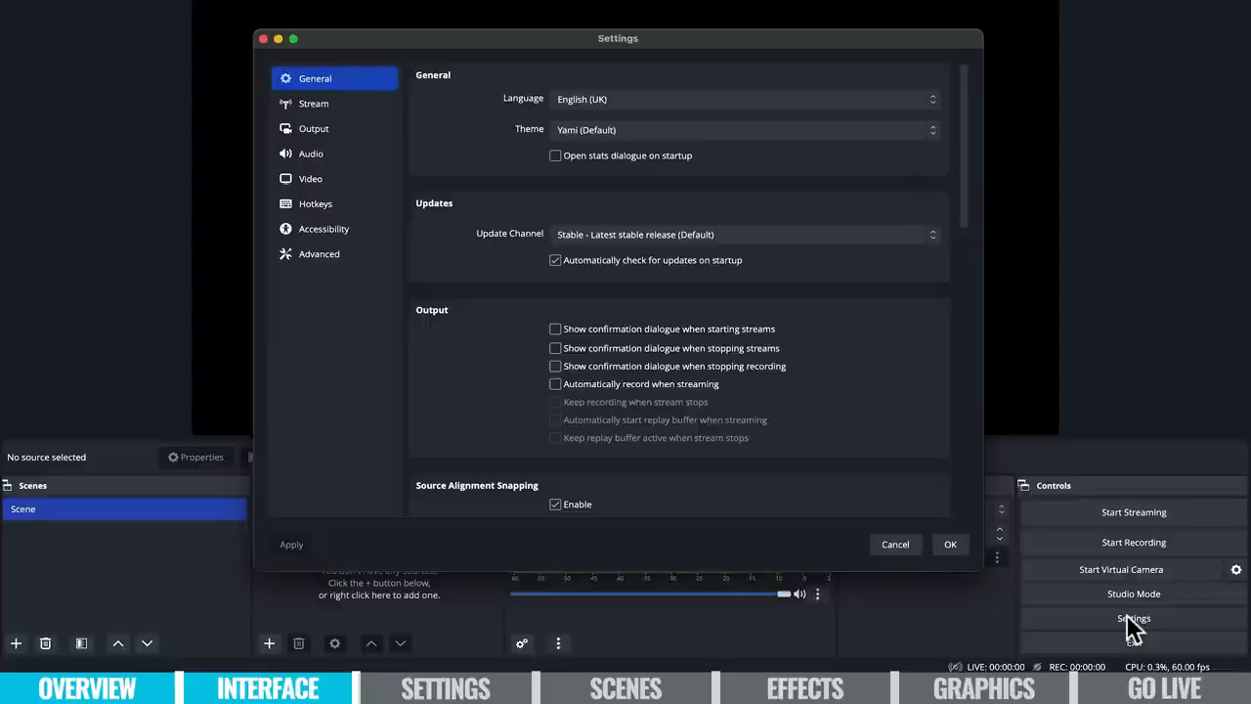
Try the Dark interface theme and set it back to Yami (Default).
left_click(842, 132)
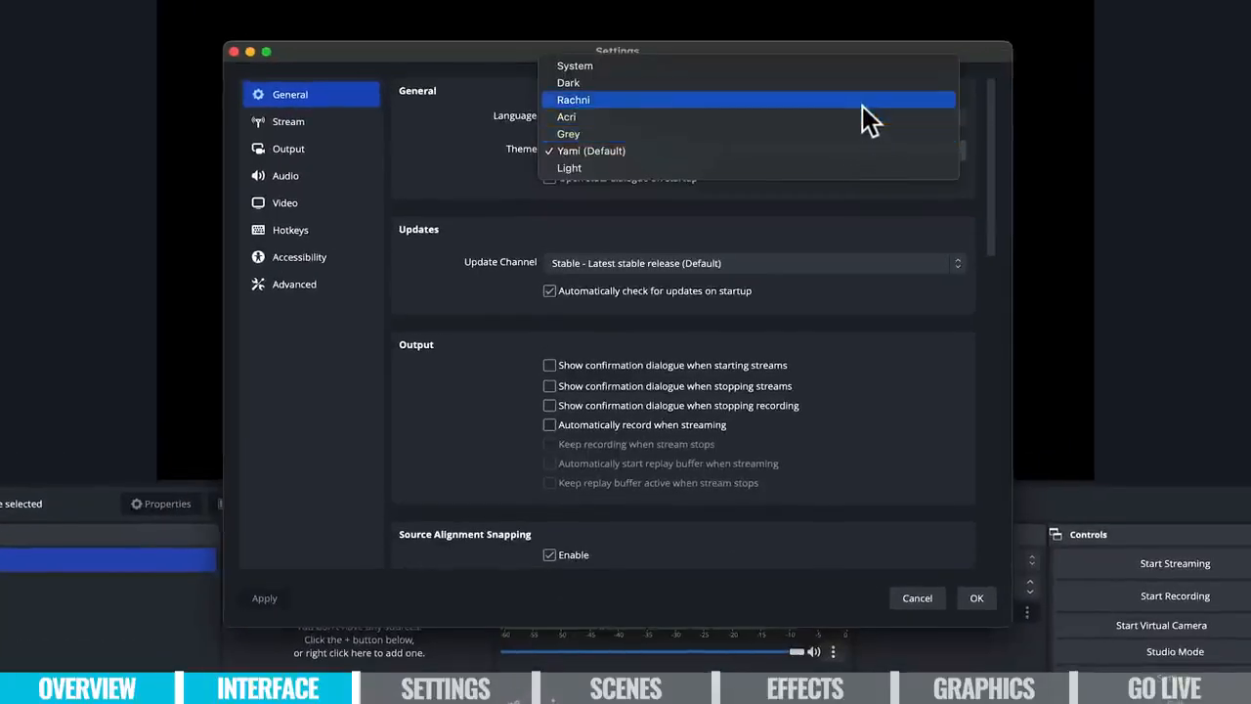
left_click(845, 84)
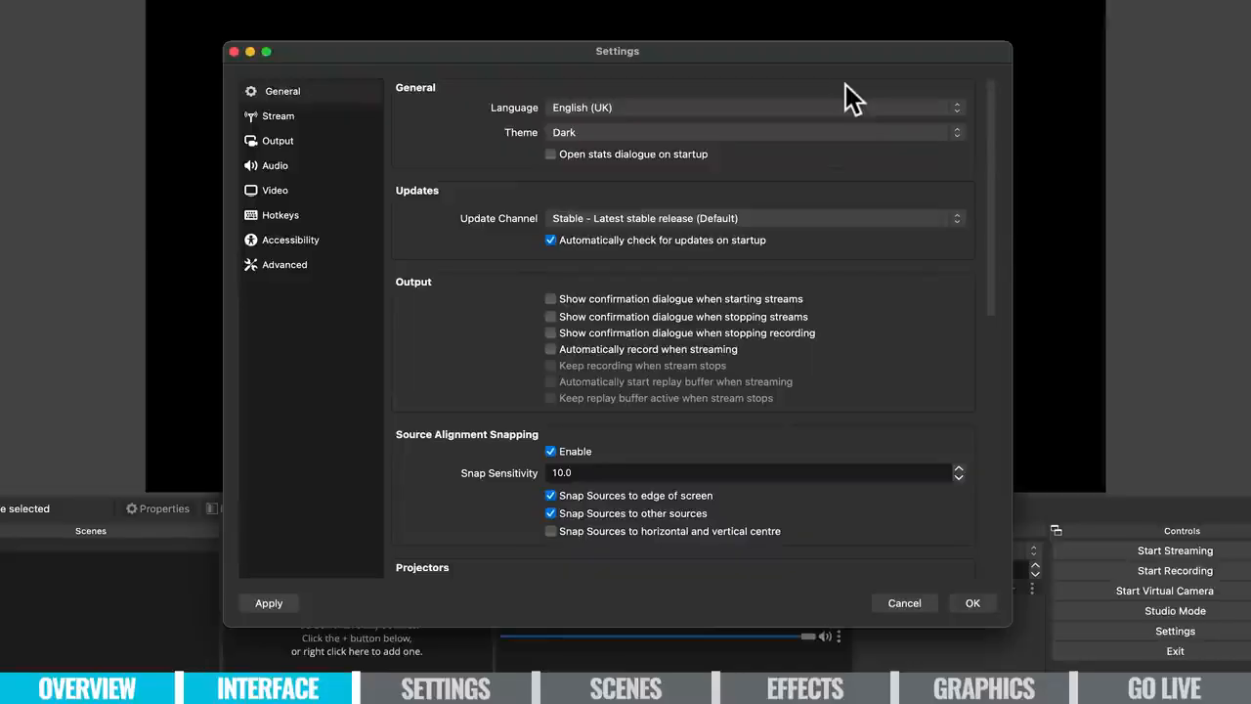
left_click(835, 135)
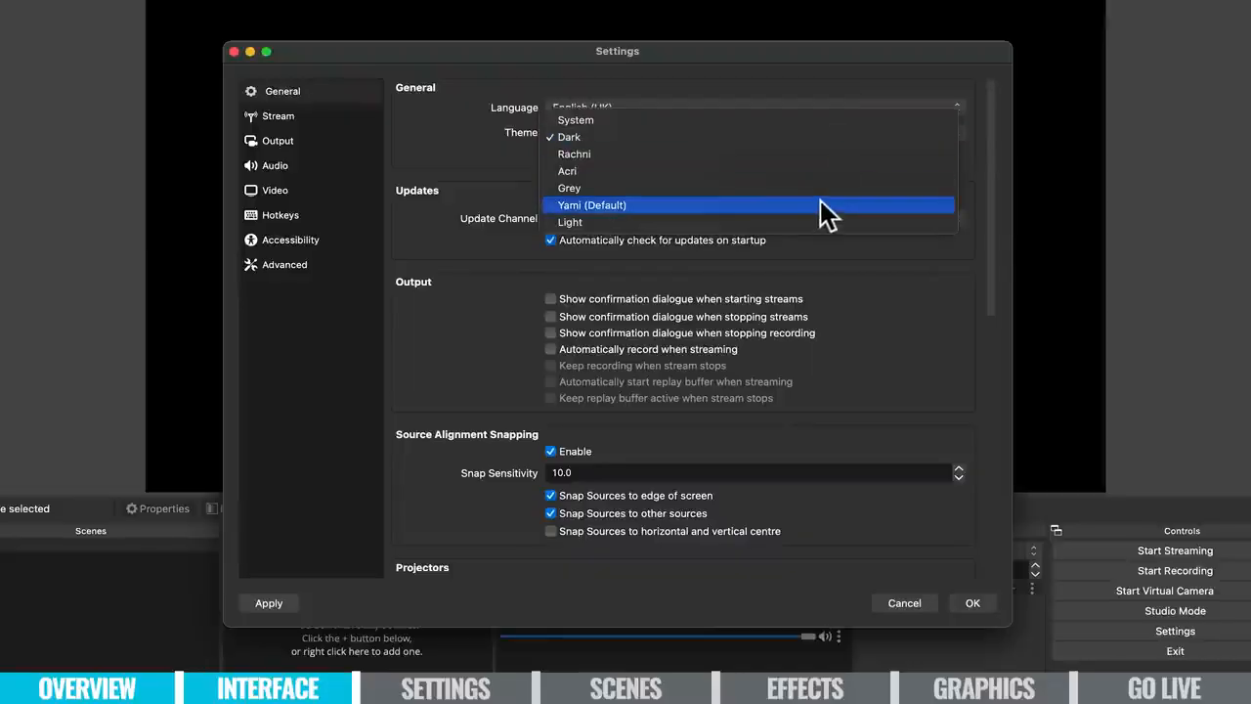
left_click(821, 204)
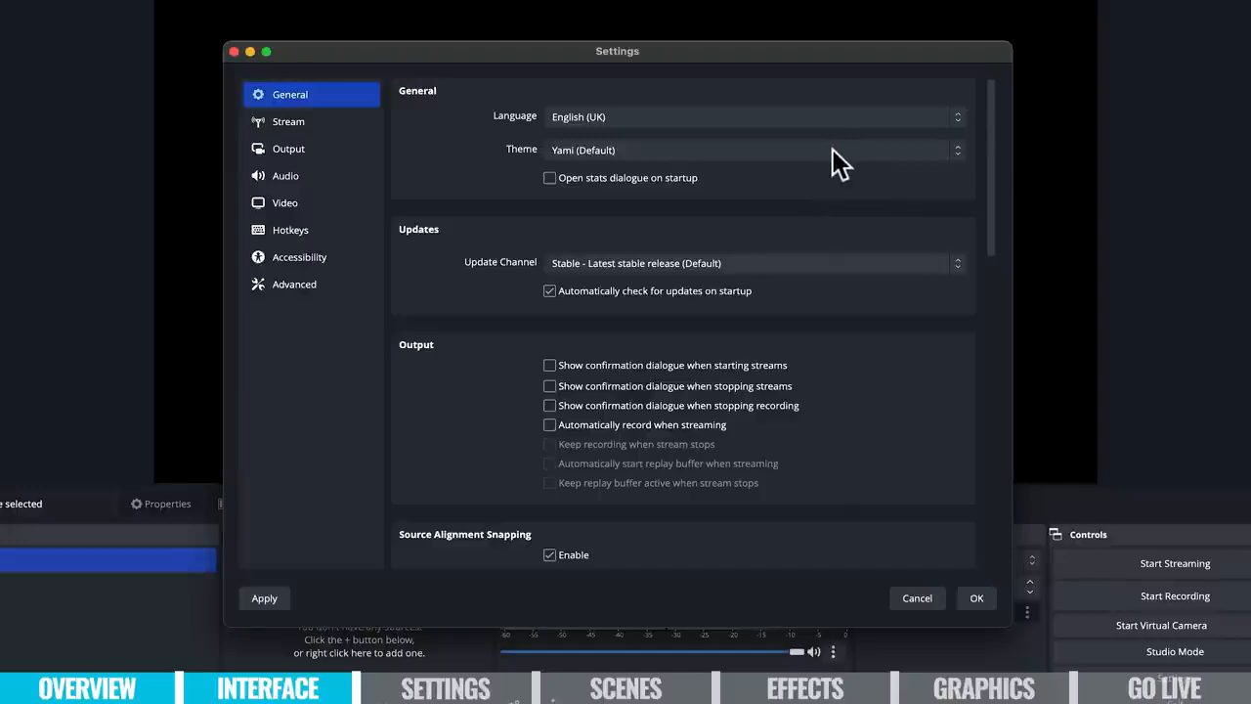
Enable the confirmation dialogues for starting streams, stopping streams and stopping recording in the General output settings.
scroll(631, 411, "down", 1)
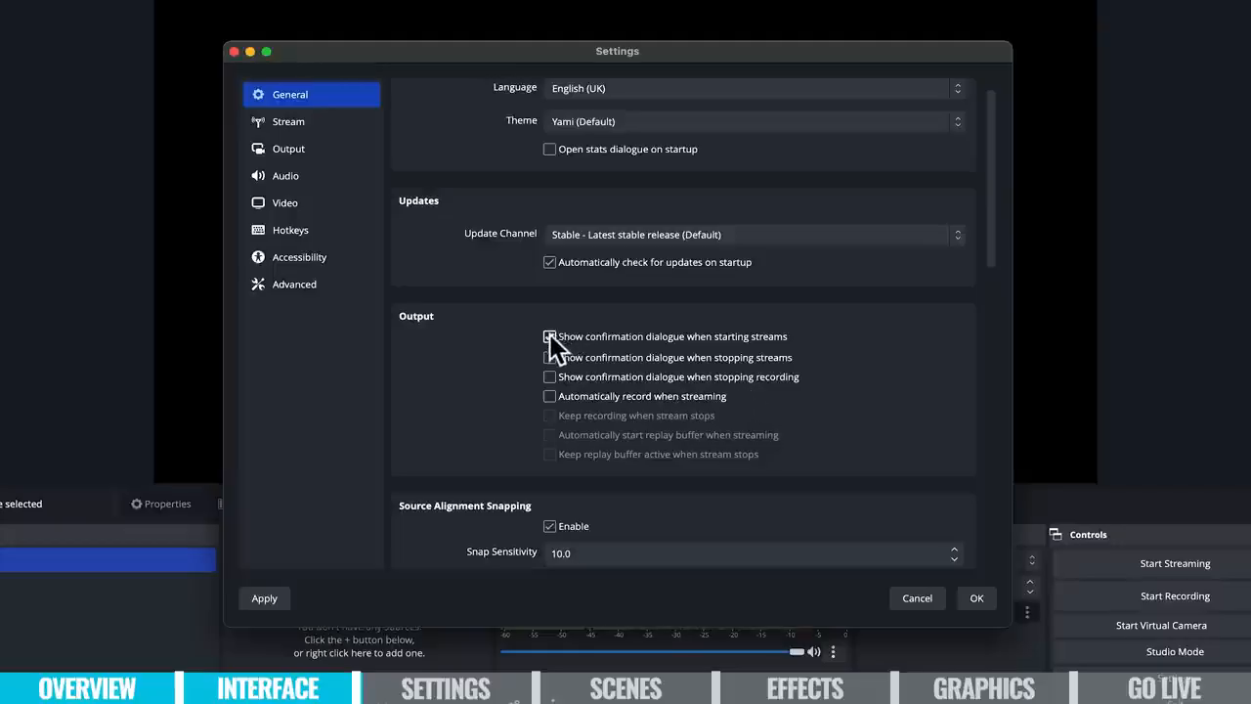
scroll(549, 324, "down", 1)
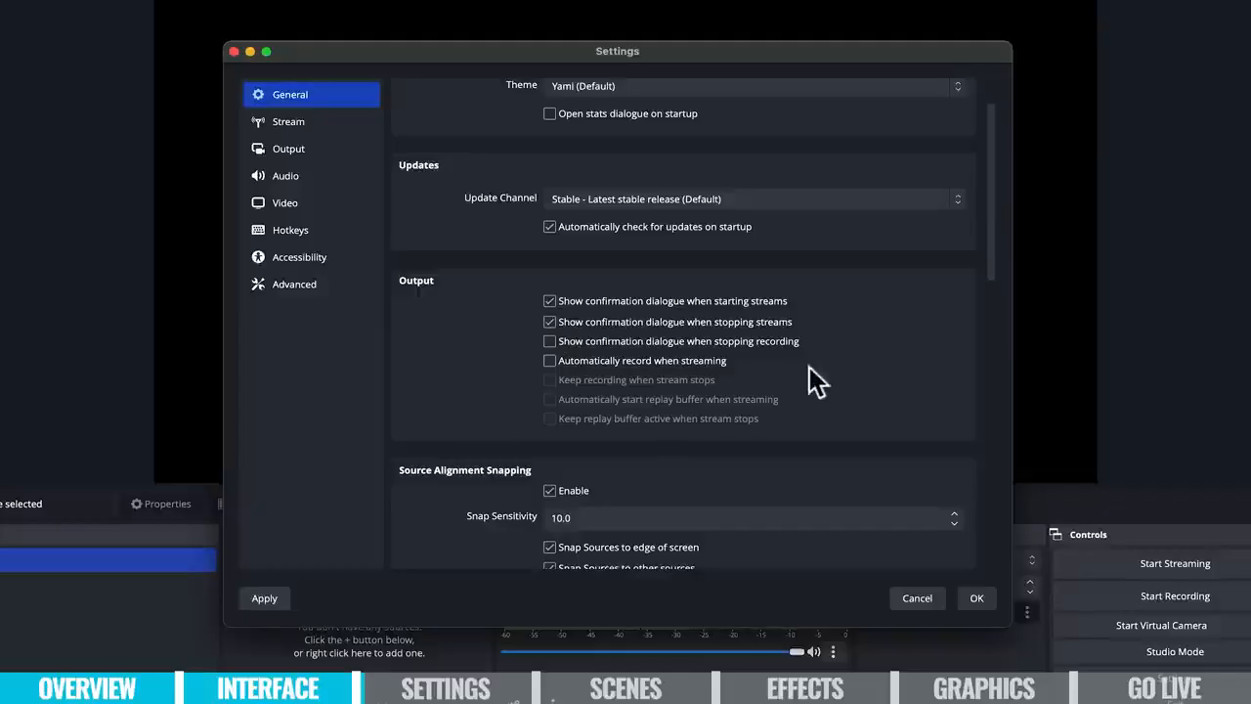
left_click(550, 341)
scroll(549, 350, "down", 1)
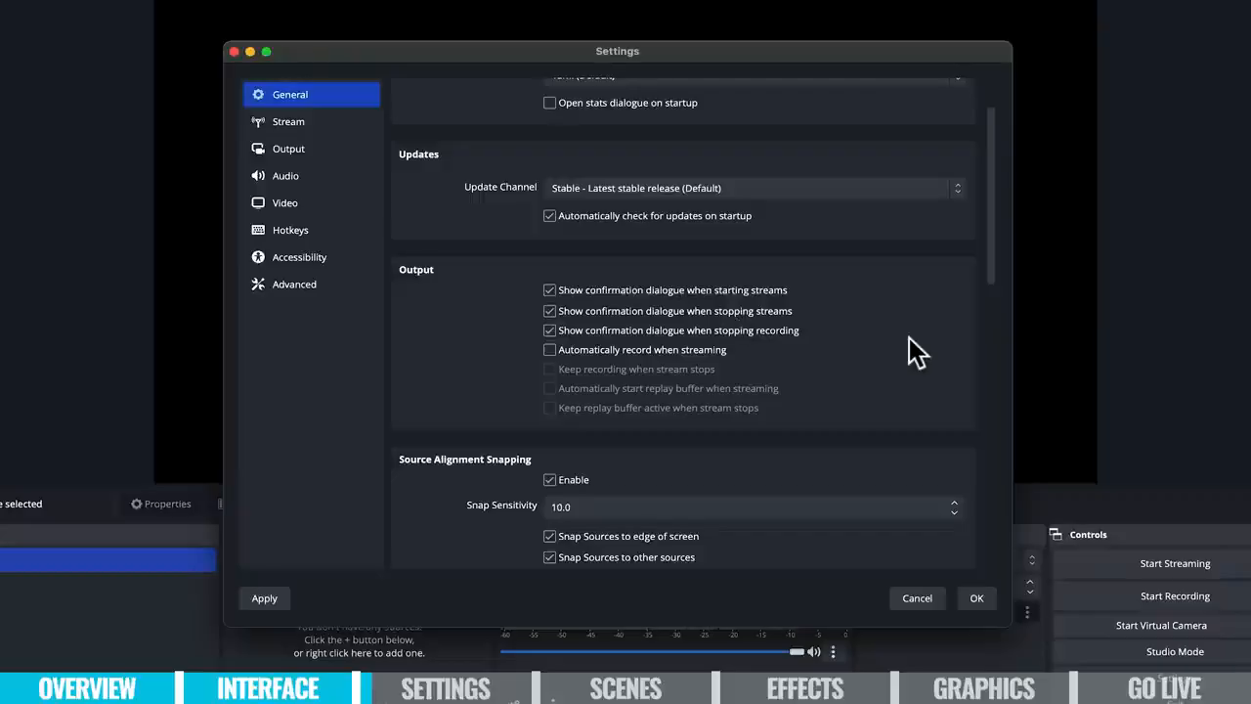
Set the streaming service to YouTube - RTMPS, choosing it from the full list of services.
left_click(352, 120)
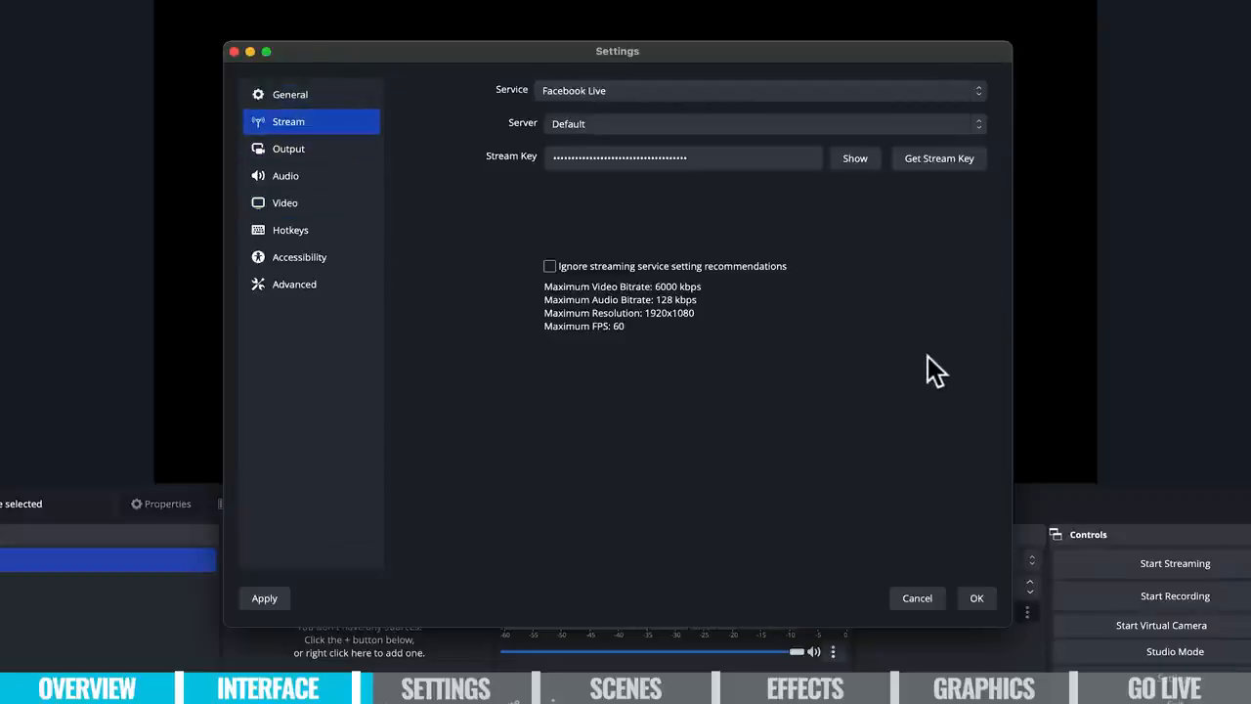
left_click(902, 94)
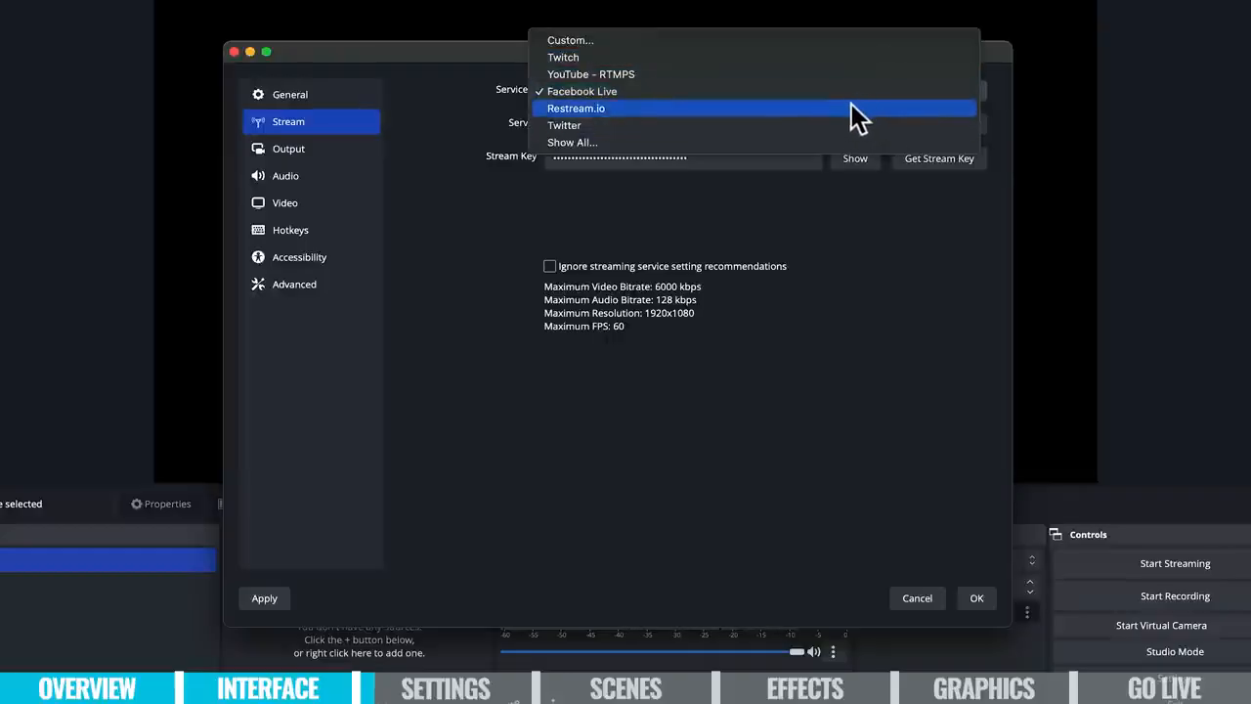
left_click(793, 146)
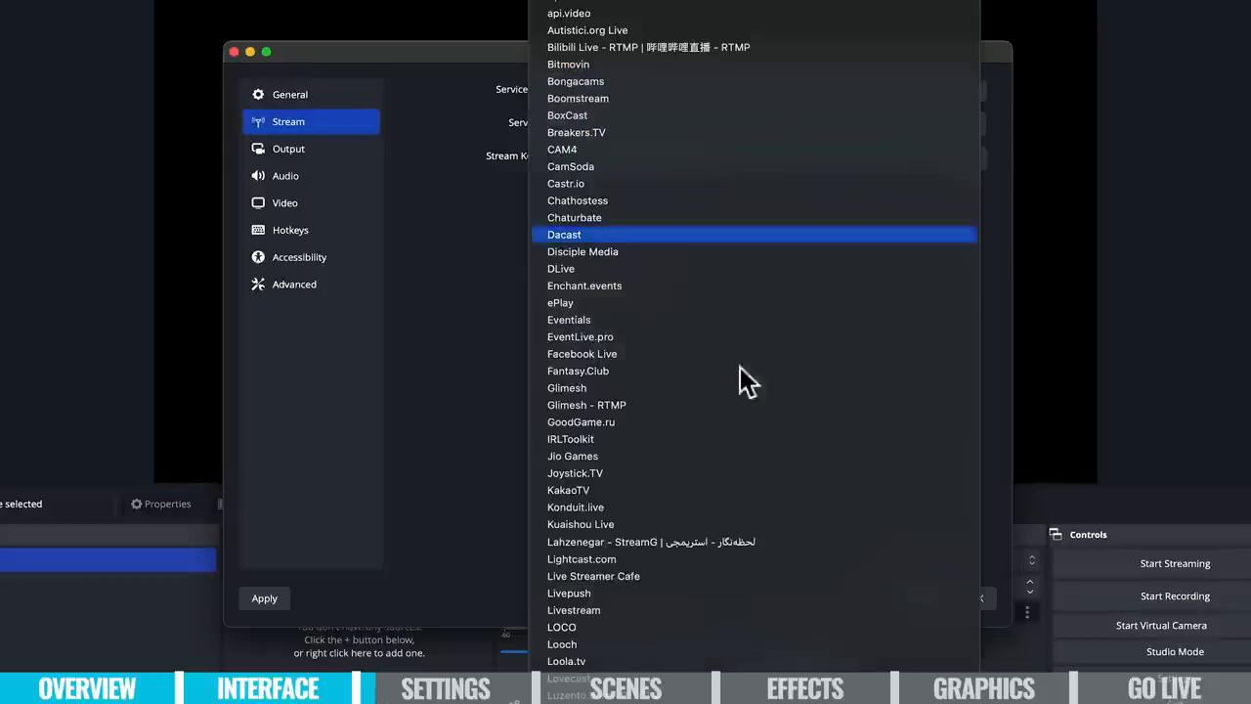
scroll(742, 463, "down", 10)
scroll(742, 473, "down", 5)
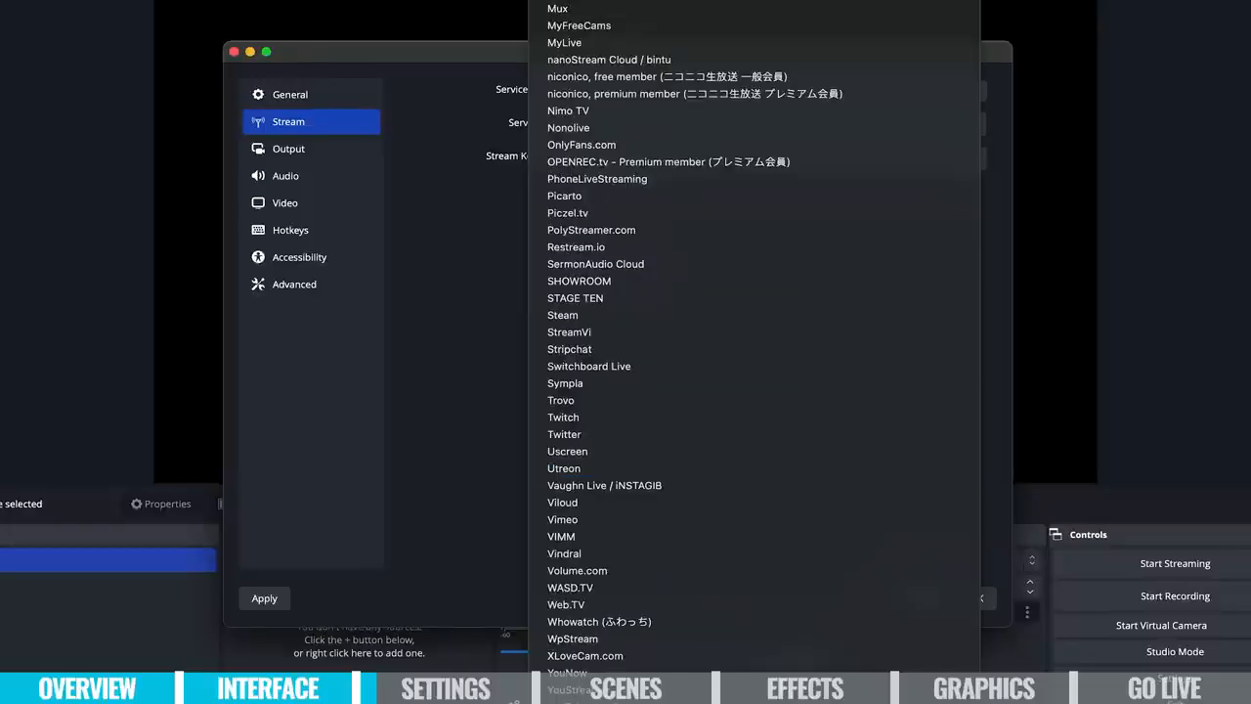
left_click(743, 702)
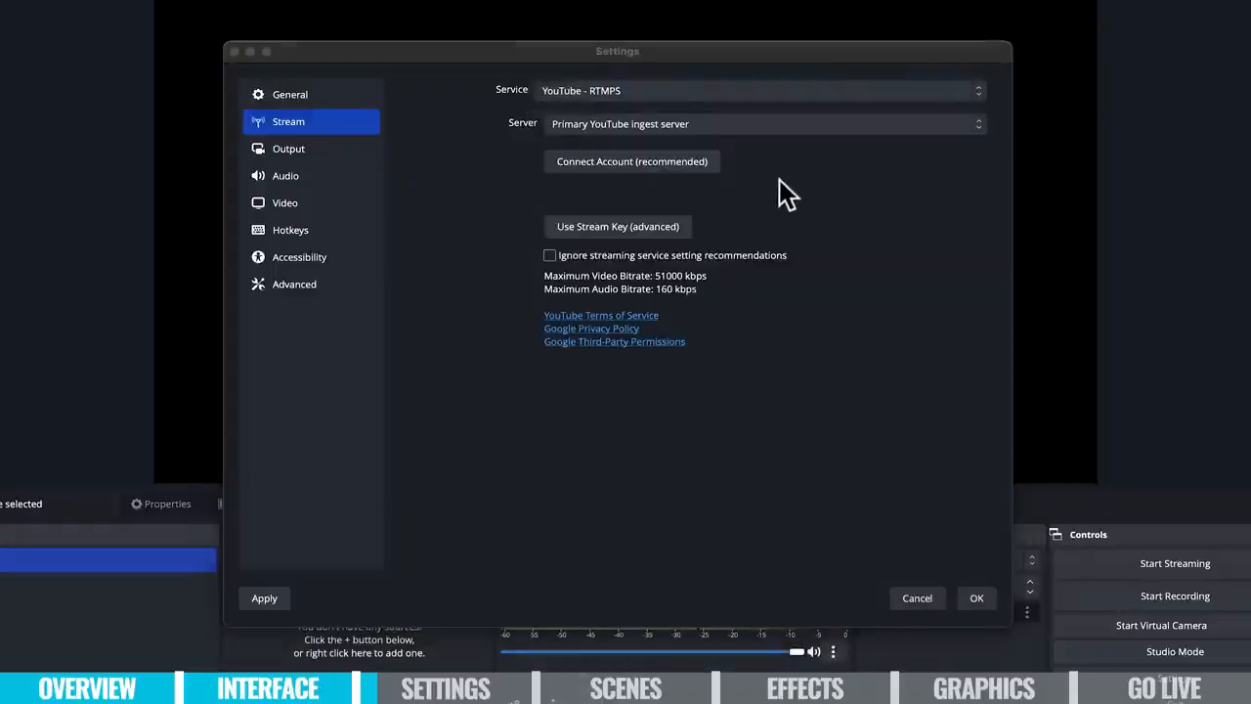
Connect the YouTube account through Google sign-in, choosing the Google account and its brand account and approving access for OBS Studio.
left_click(622, 163)
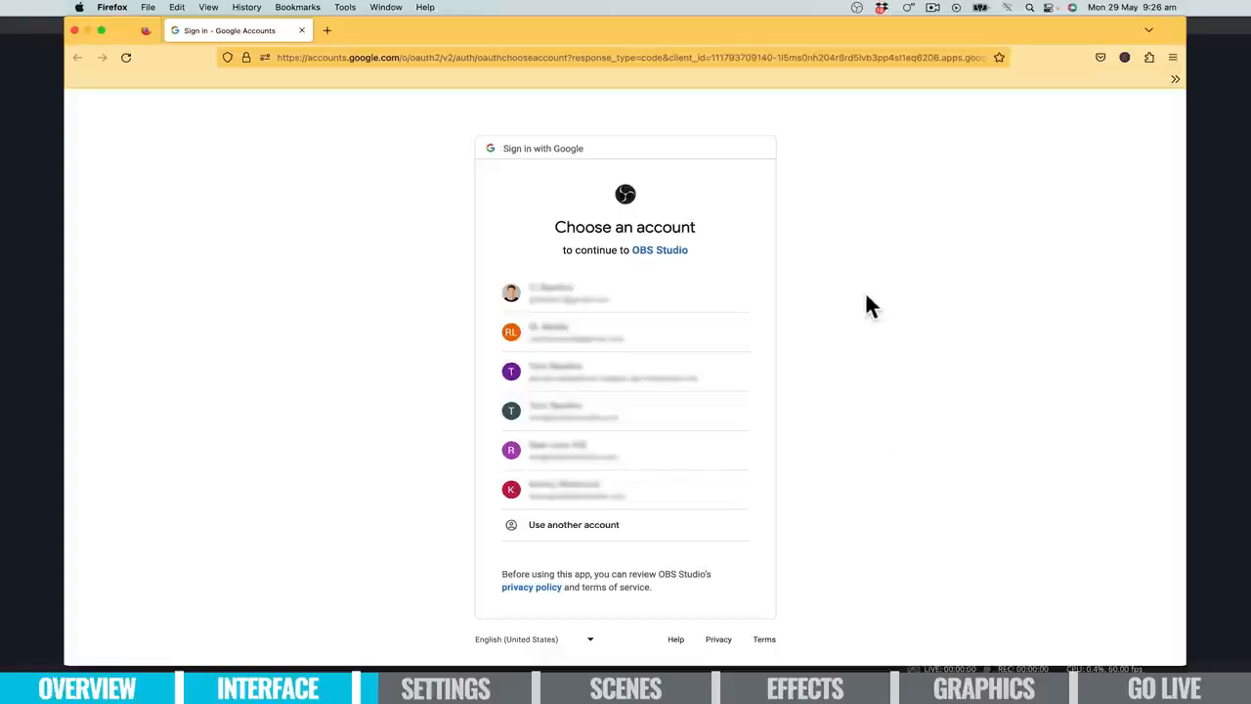
left_click(760, 304)
left_click(657, 436)
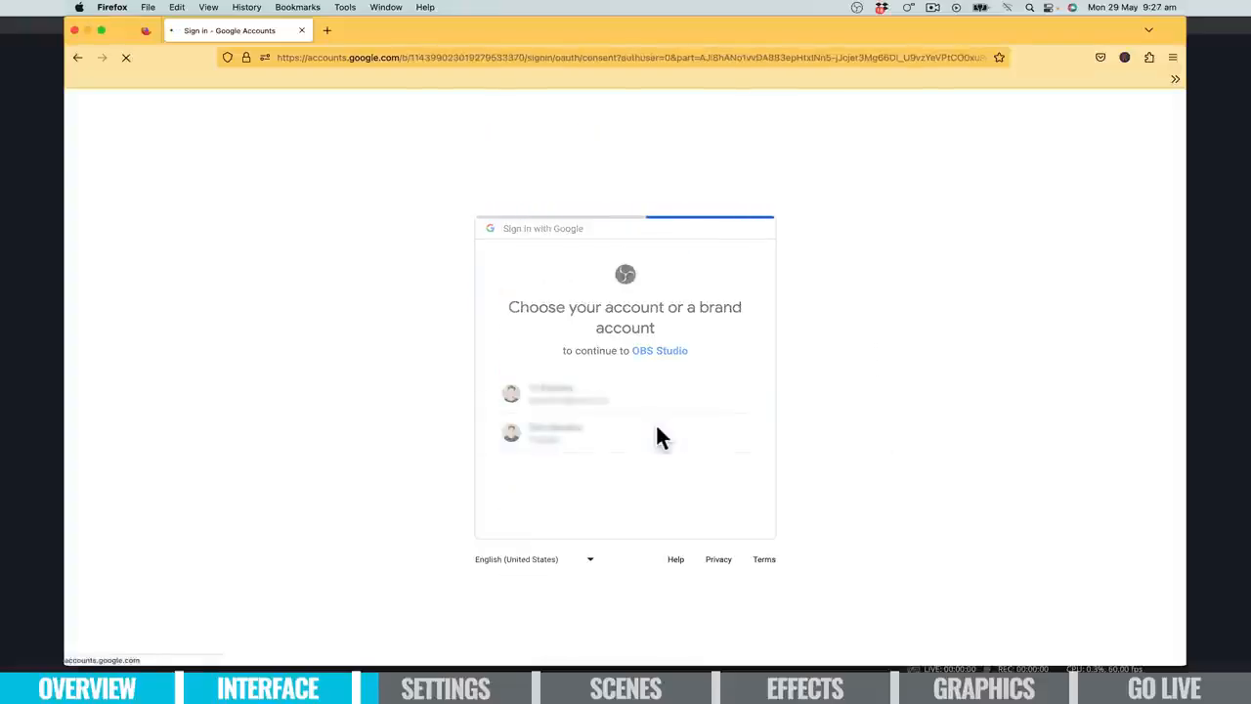
left_click(692, 530)
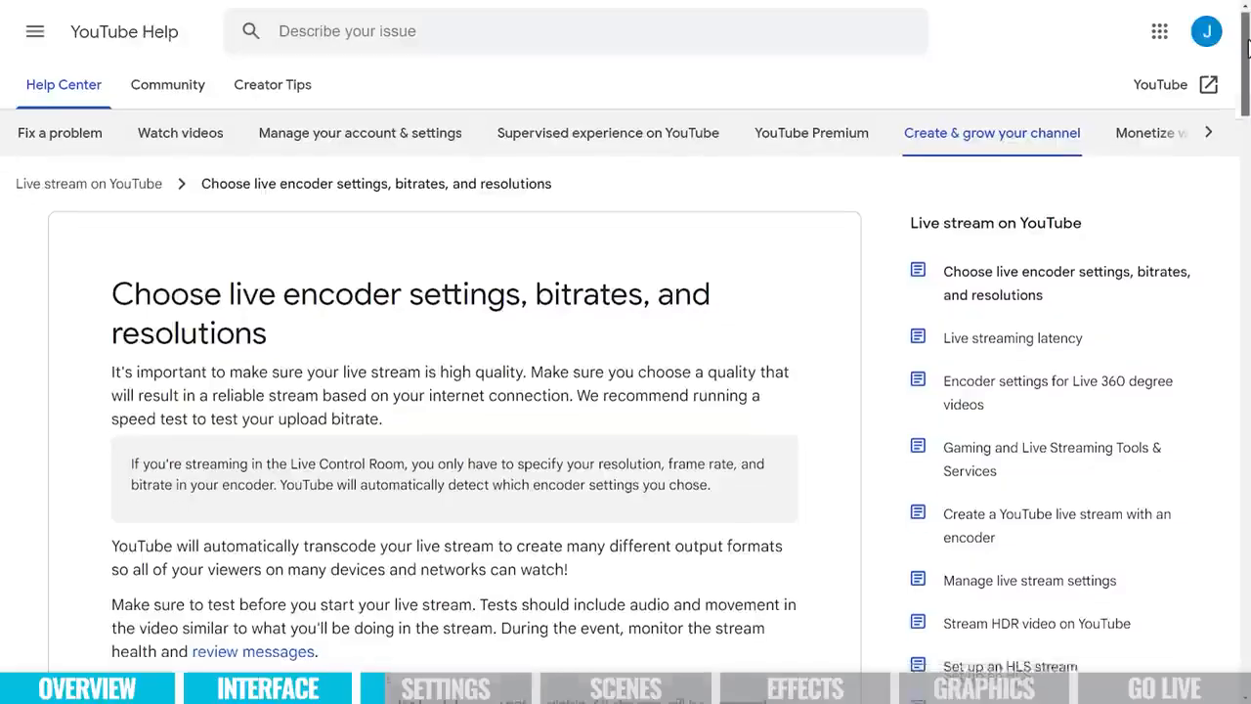
Examine the recommended video bitrate ranges for each resolution and frame rate in YouTube Help's live encoder settings article.
scroll(1247, 48, "down", 4)
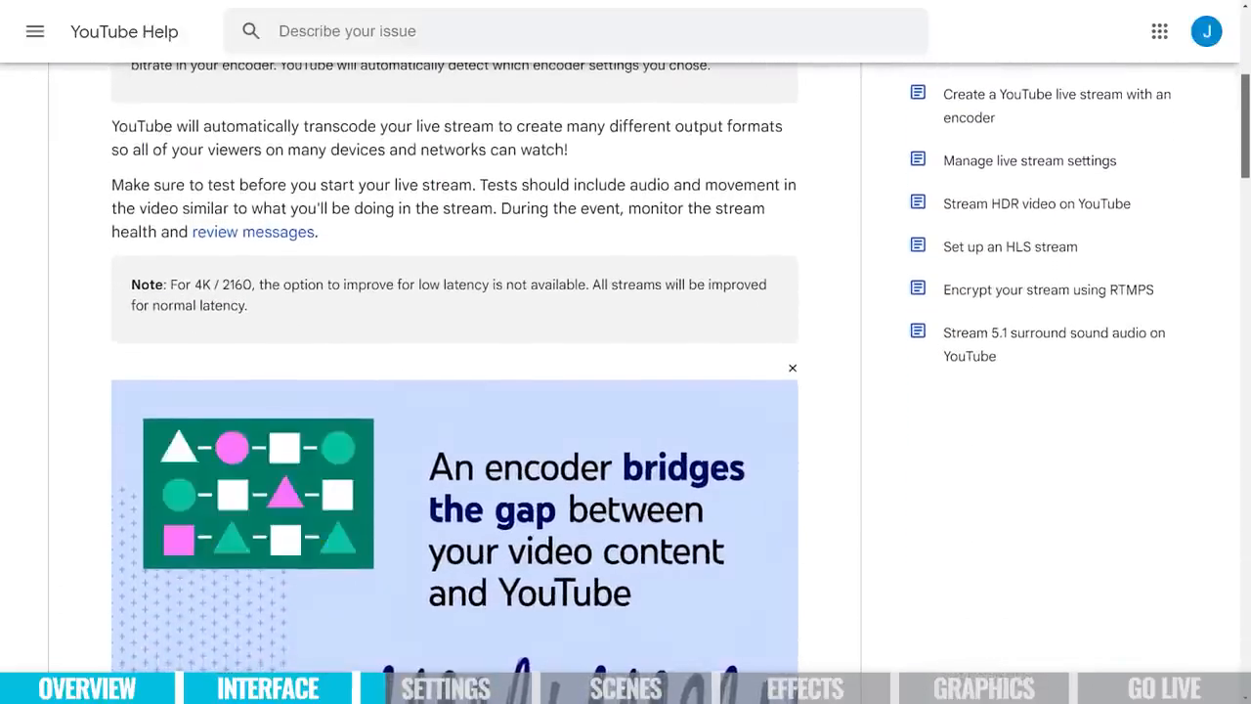
scroll(1247, 149, "down", 3)
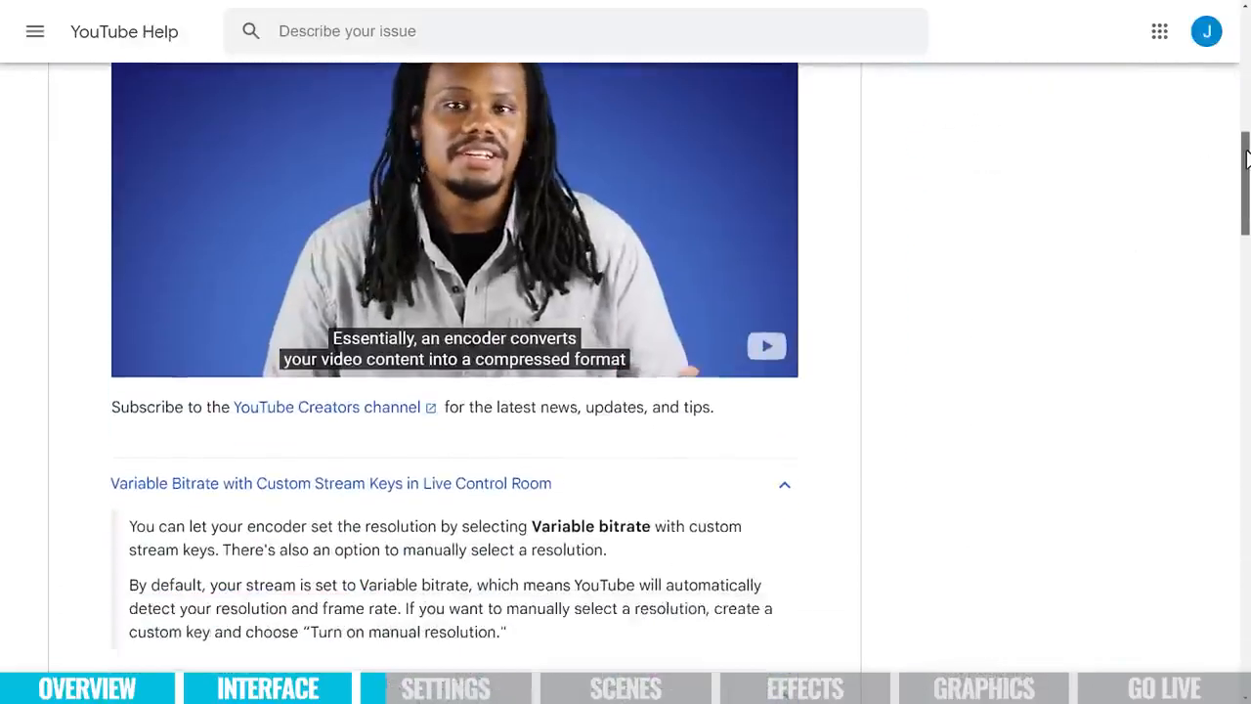
left_click_drag(1247, 149, 1245, 338)
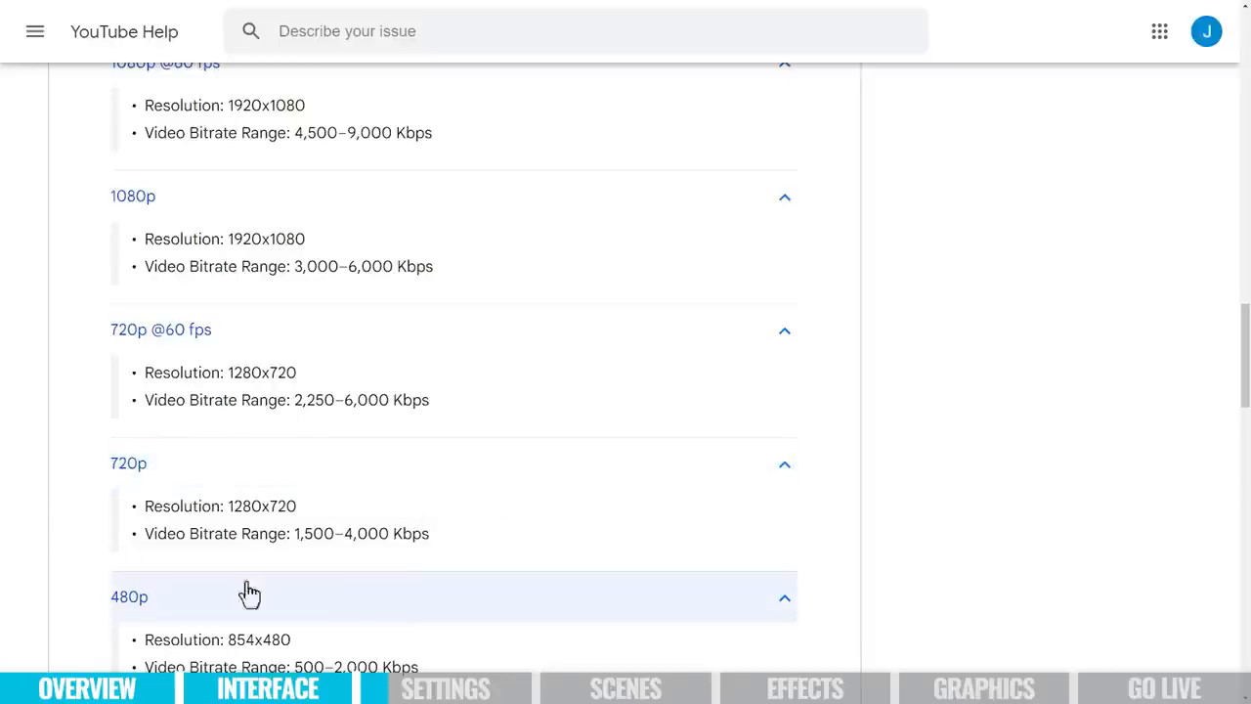
scroll(408, 587, "up", 2)
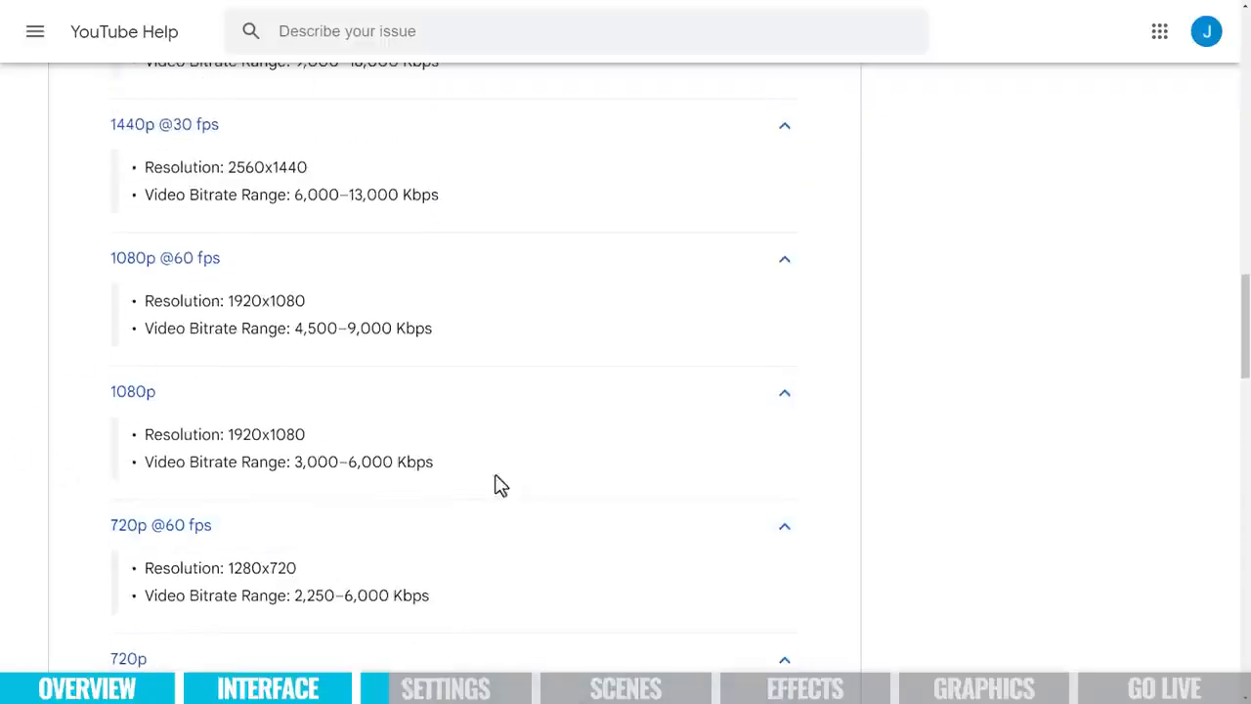
scroll(500, 452, "up", 2)
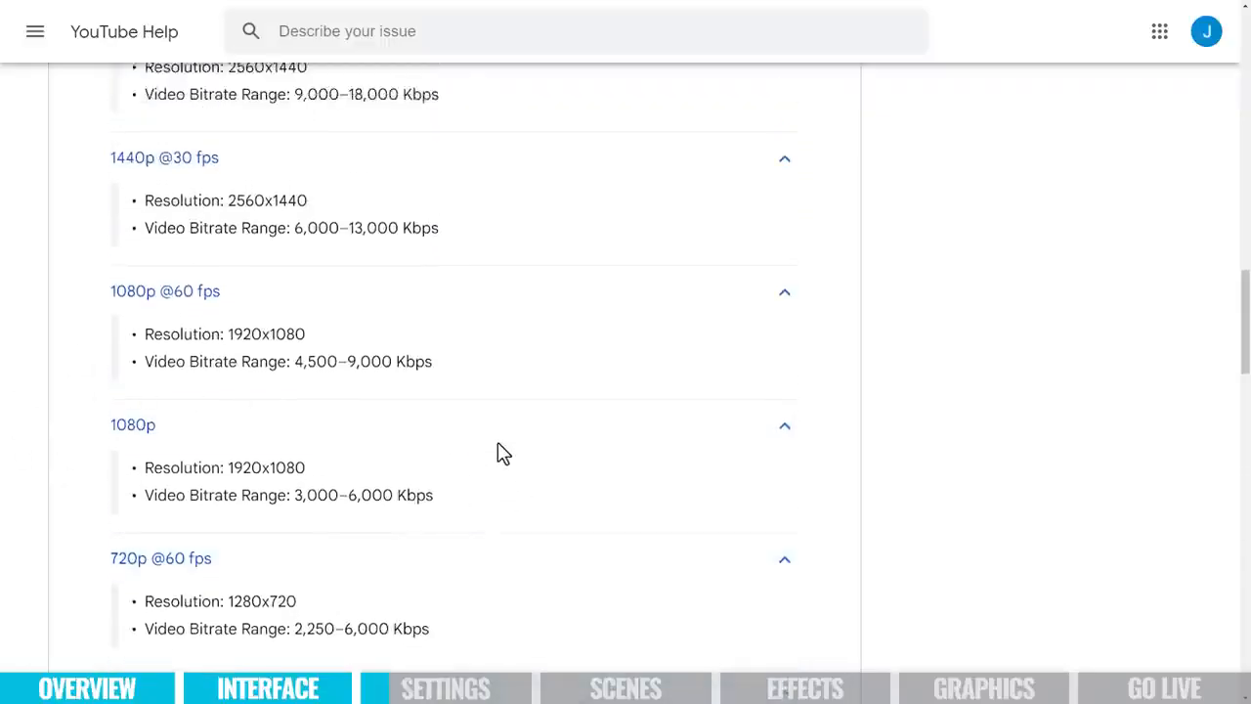
scroll(509, 452, "up", 1)
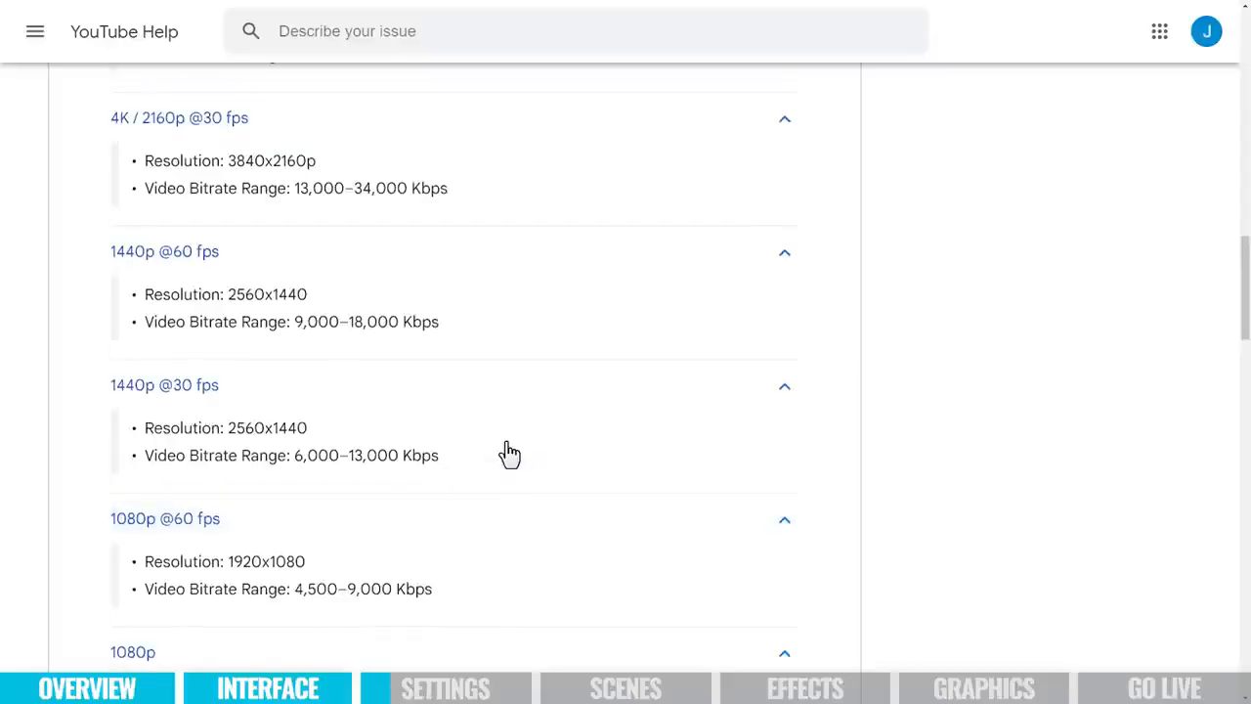
scroll(509, 453, "down", 3)
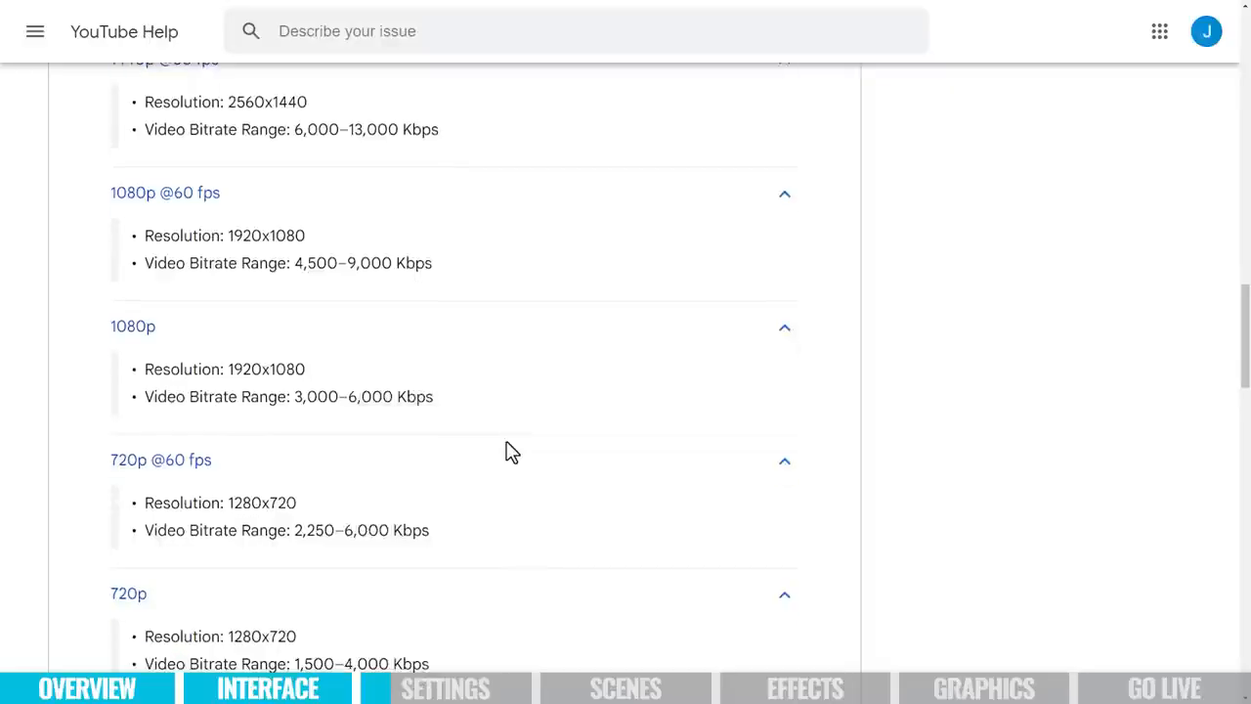
scroll(509, 452, "down", 2)
scroll(509, 453, "down", 2)
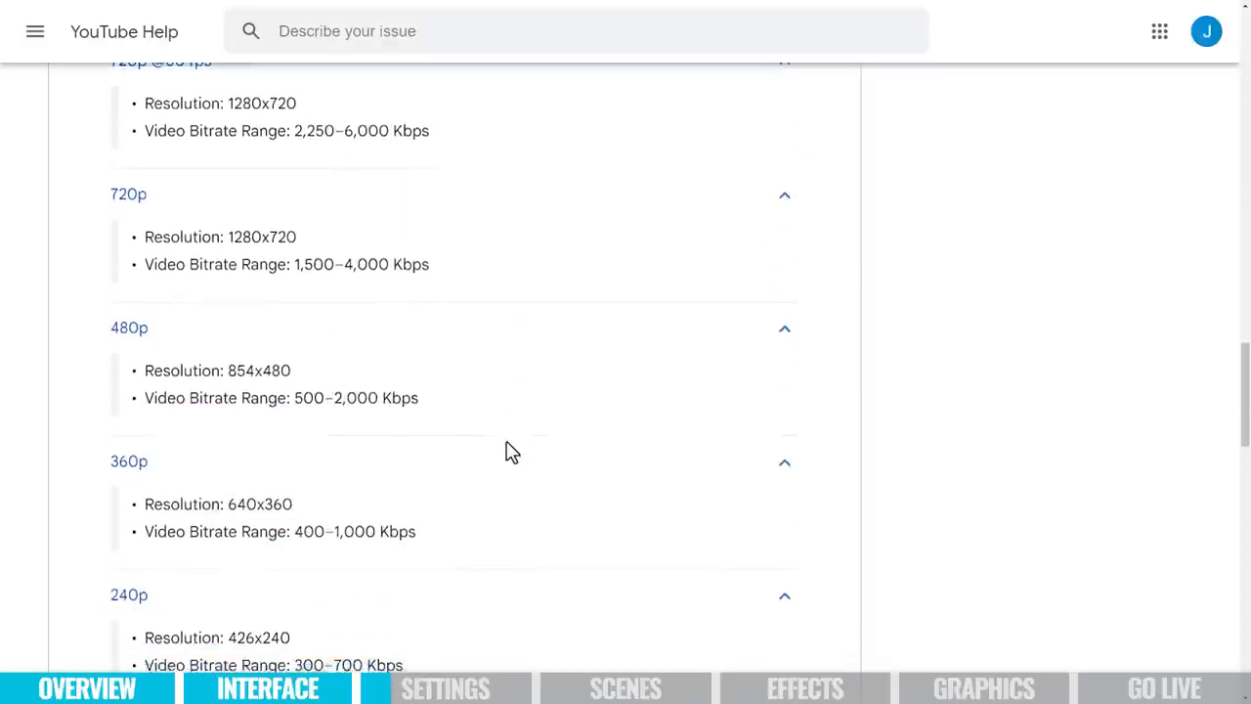
scroll(509, 452, "down", 4)
scroll(509, 452, "down", 2)
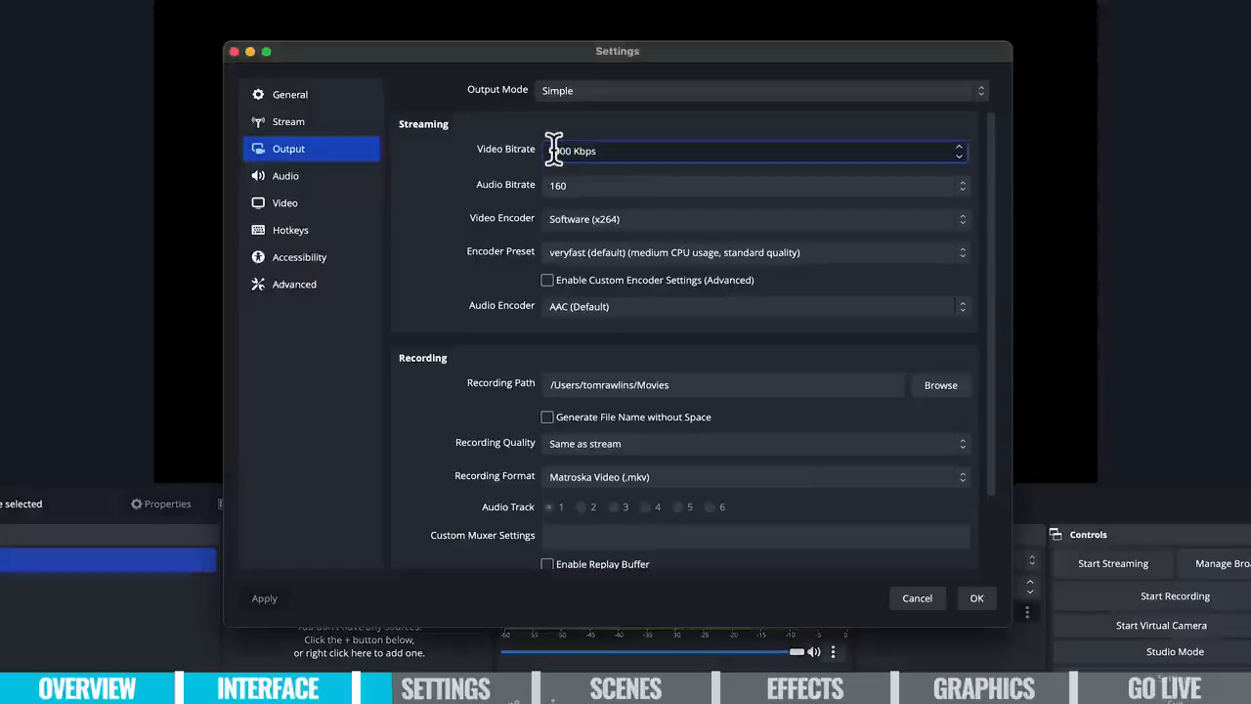
Set the streaming video bitrate to 5000 Kbps and check the available audio bitrate options, leaving the selection at 160.
key("BackSpace")
type("5")
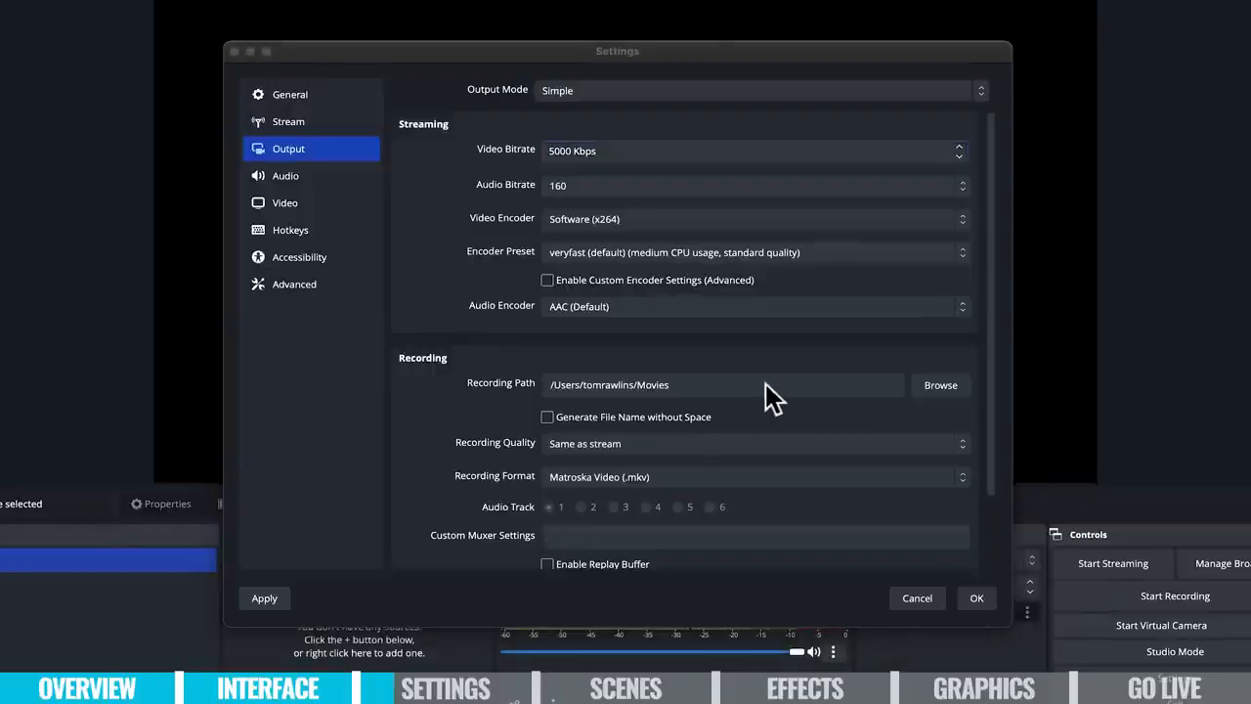
left_click(716, 186)
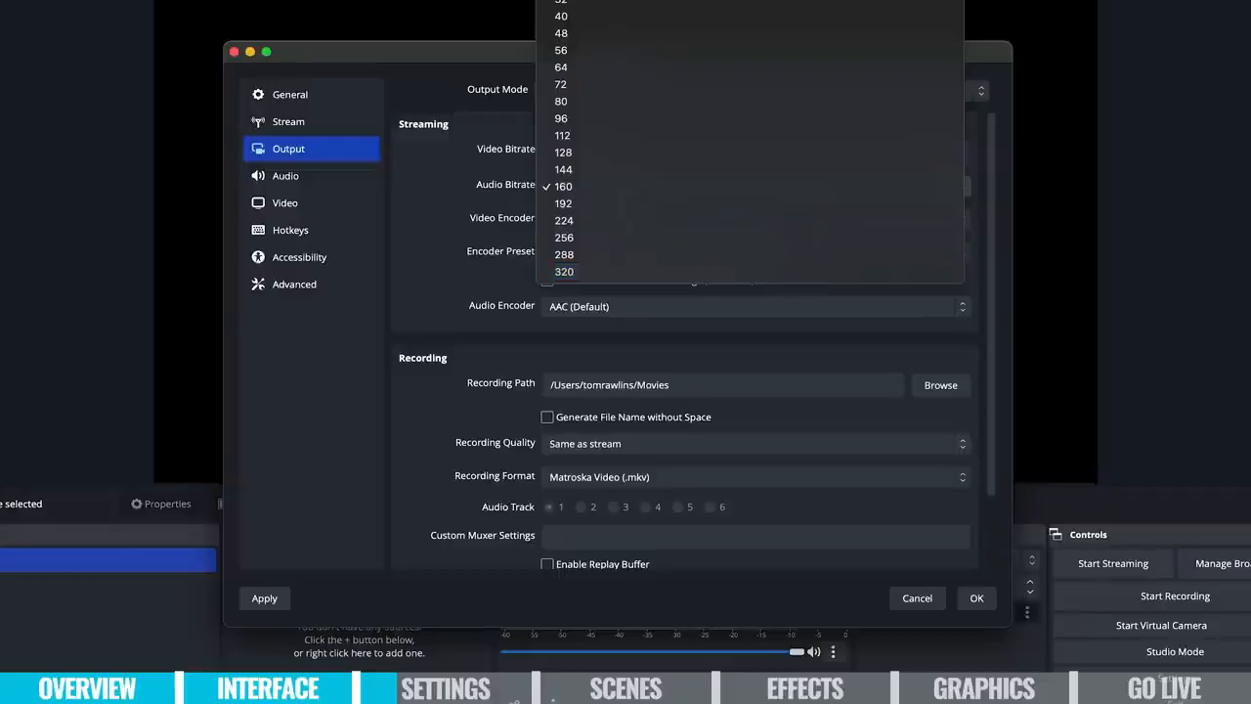
key("Escape")
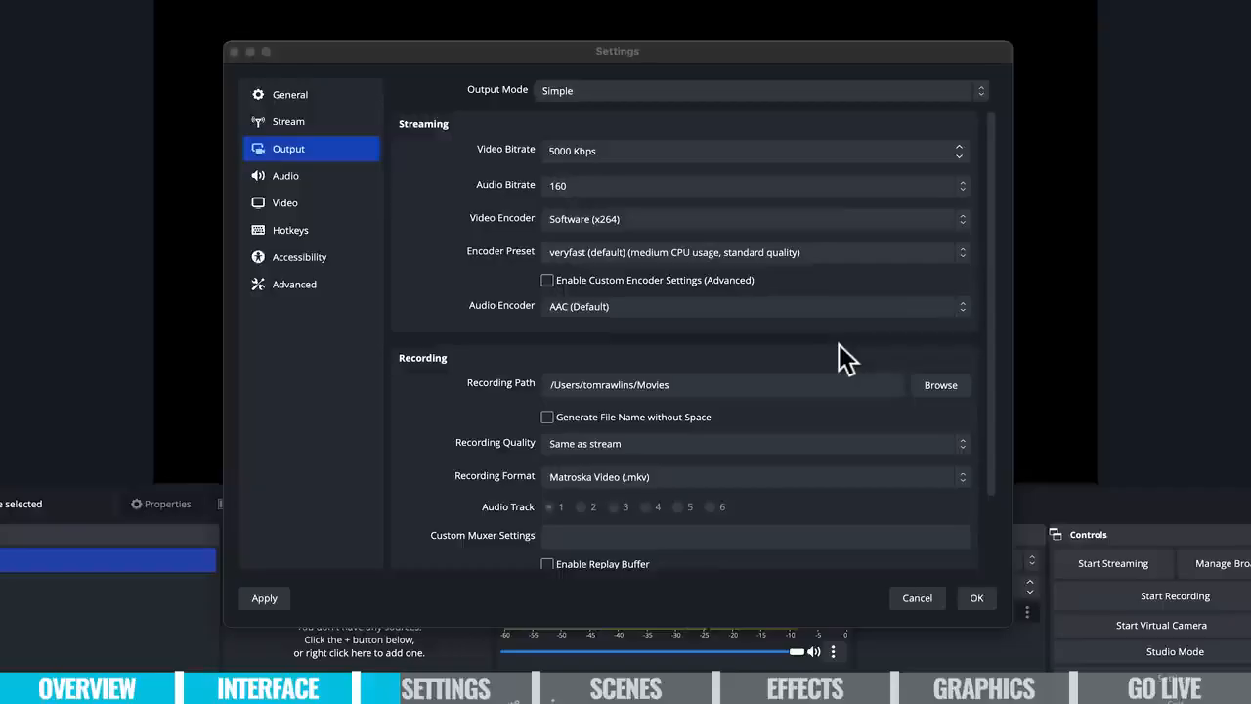
Set the recording format to MPEG-4 (.mp4) and the recording quality to High Quality, Medium File Size.
scroll(915, 385, "down", 2)
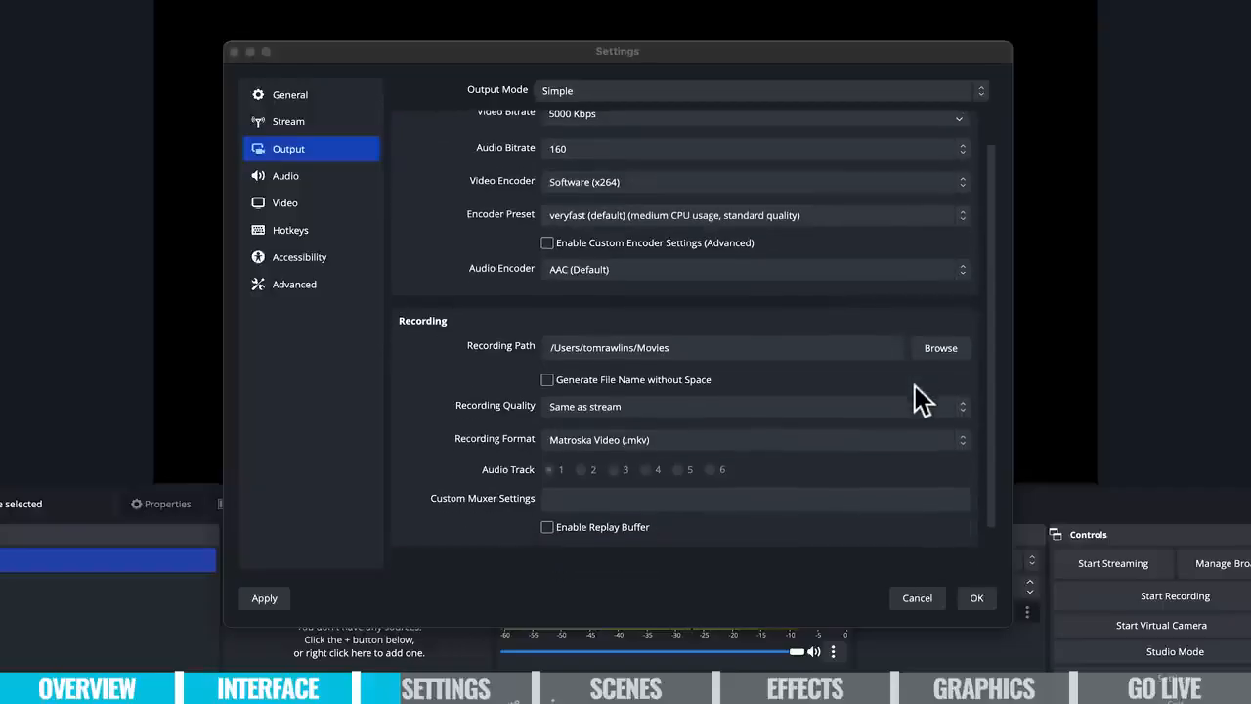
scroll(914, 385, "down", 2)
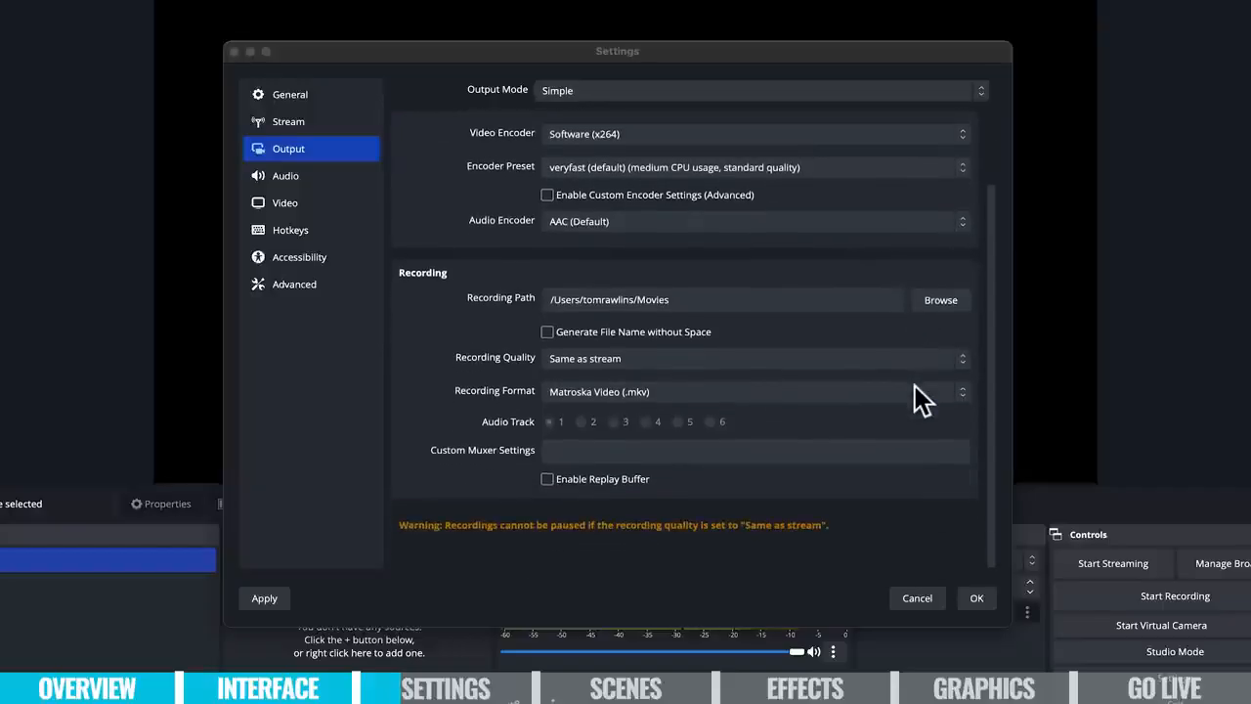
left_click(681, 396)
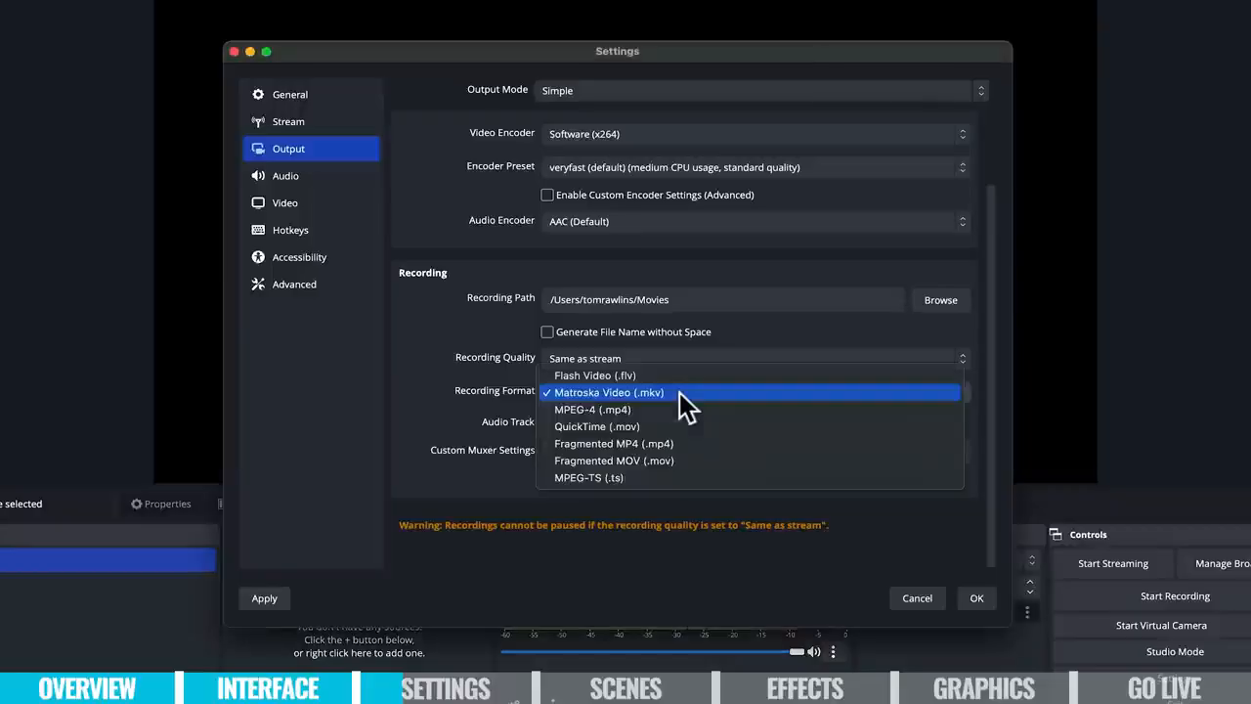
left_click(687, 407)
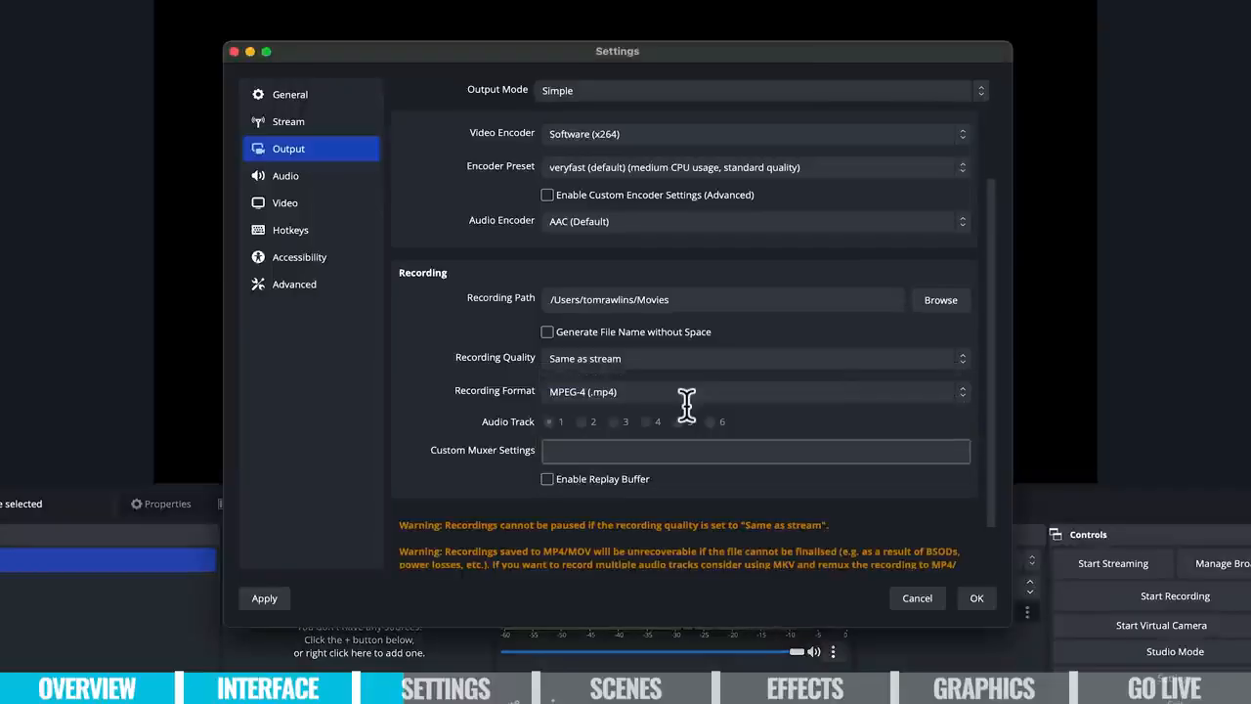
left_click(758, 358)
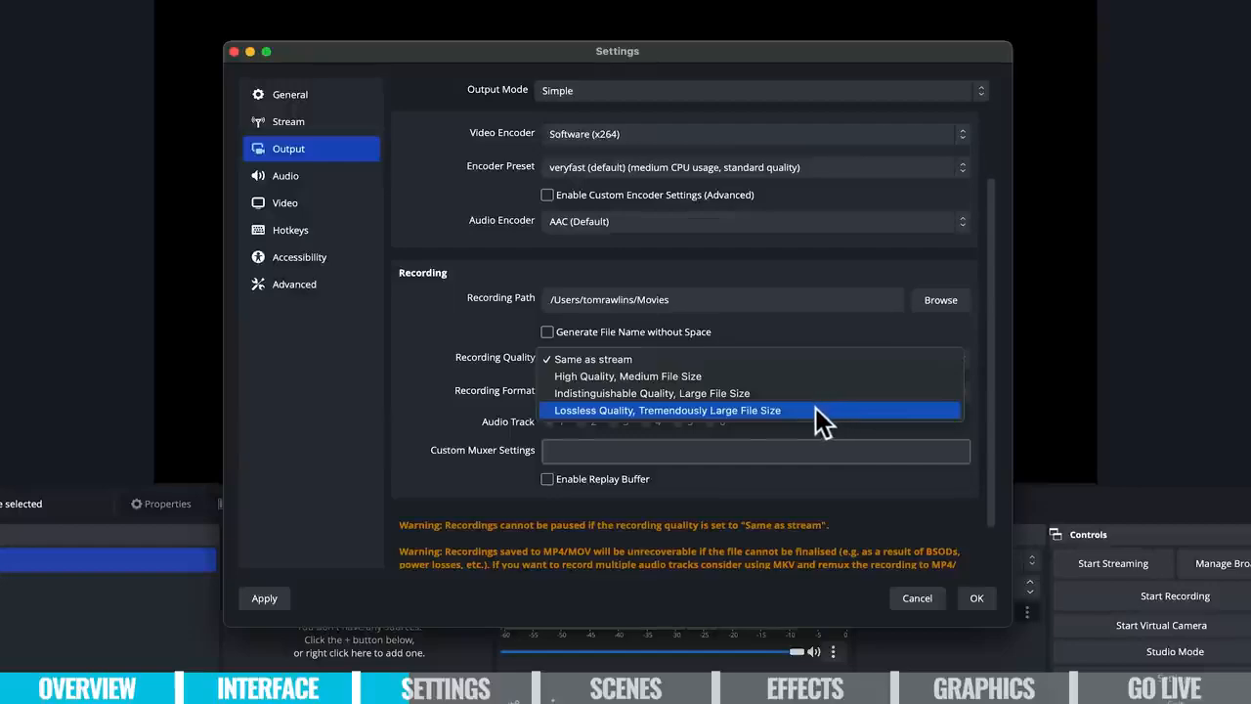
left_click(763, 375)
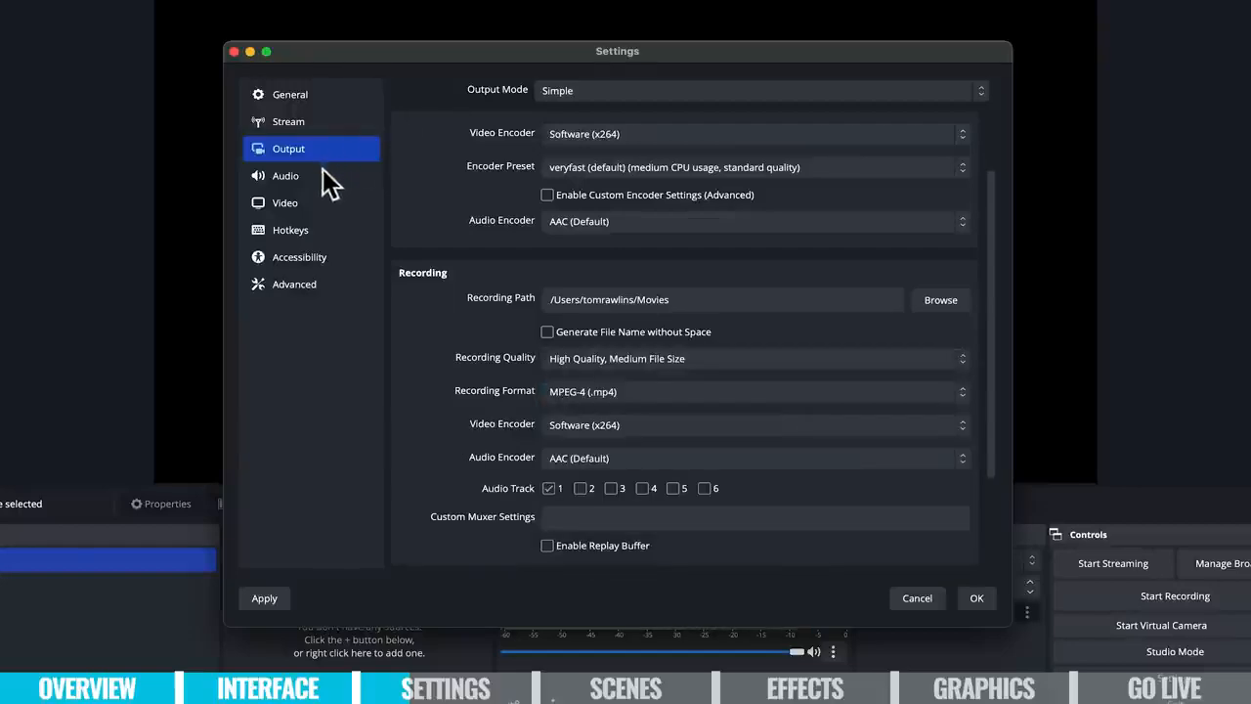
In the audio settings, choose Stereo channels and set the Mic/Auxiliary Audio device to RØDE NT-USB Mini.
left_click(326, 174)
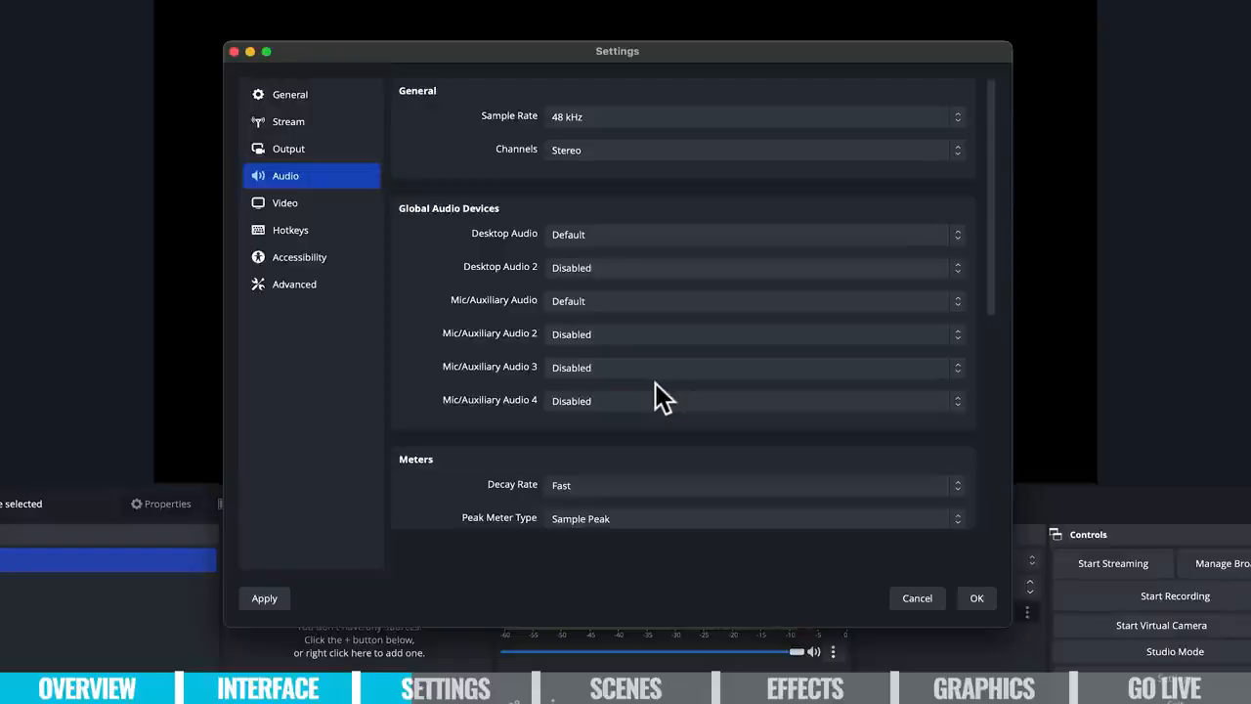
left_click(766, 149)
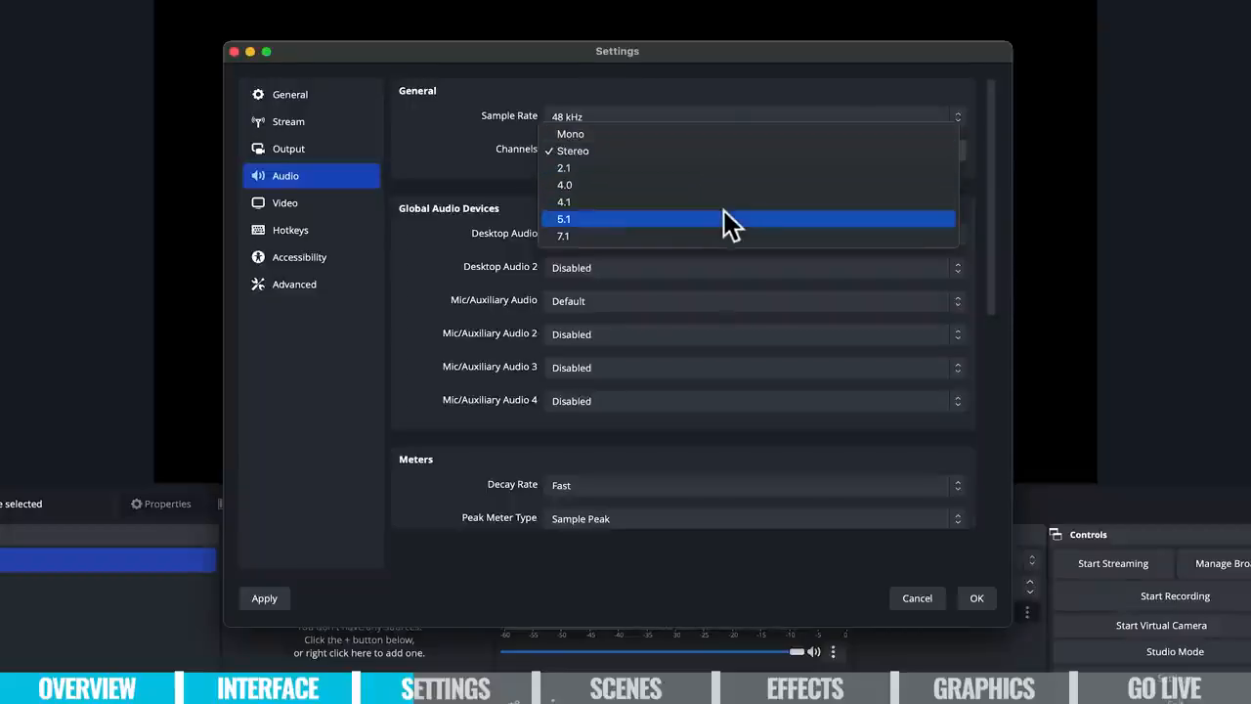
left_click(686, 149)
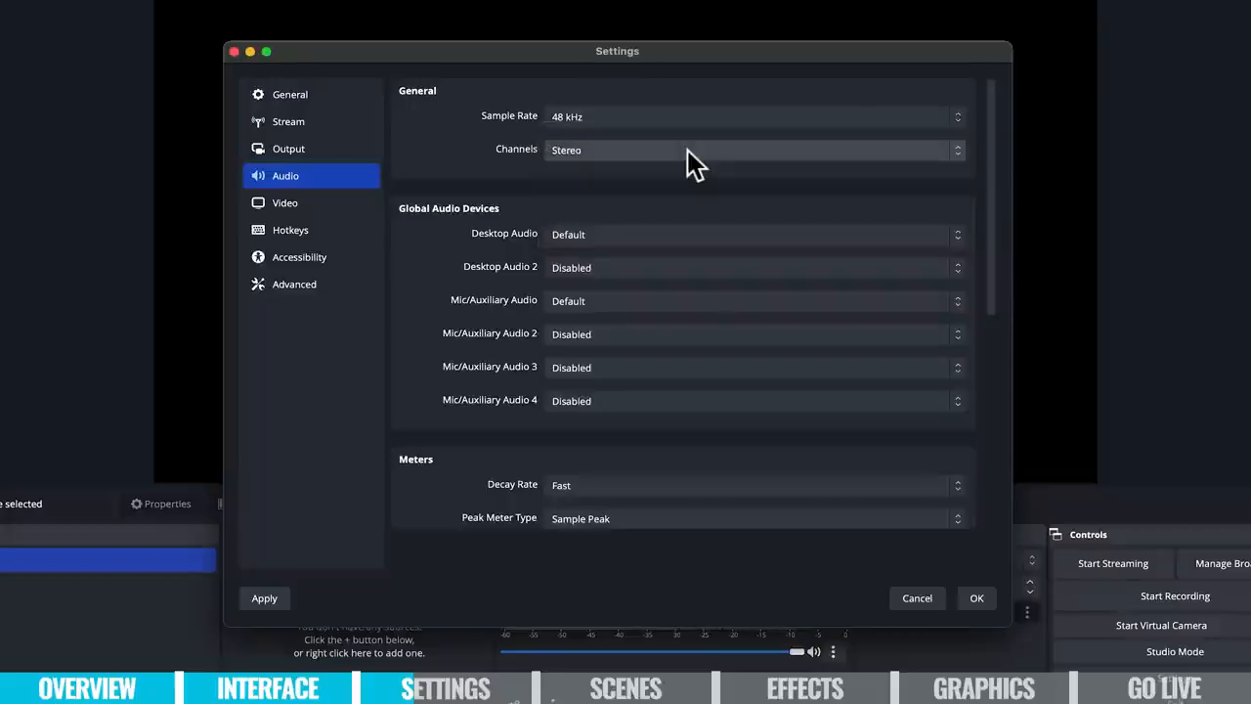
scroll(700, 293, "down", 1)
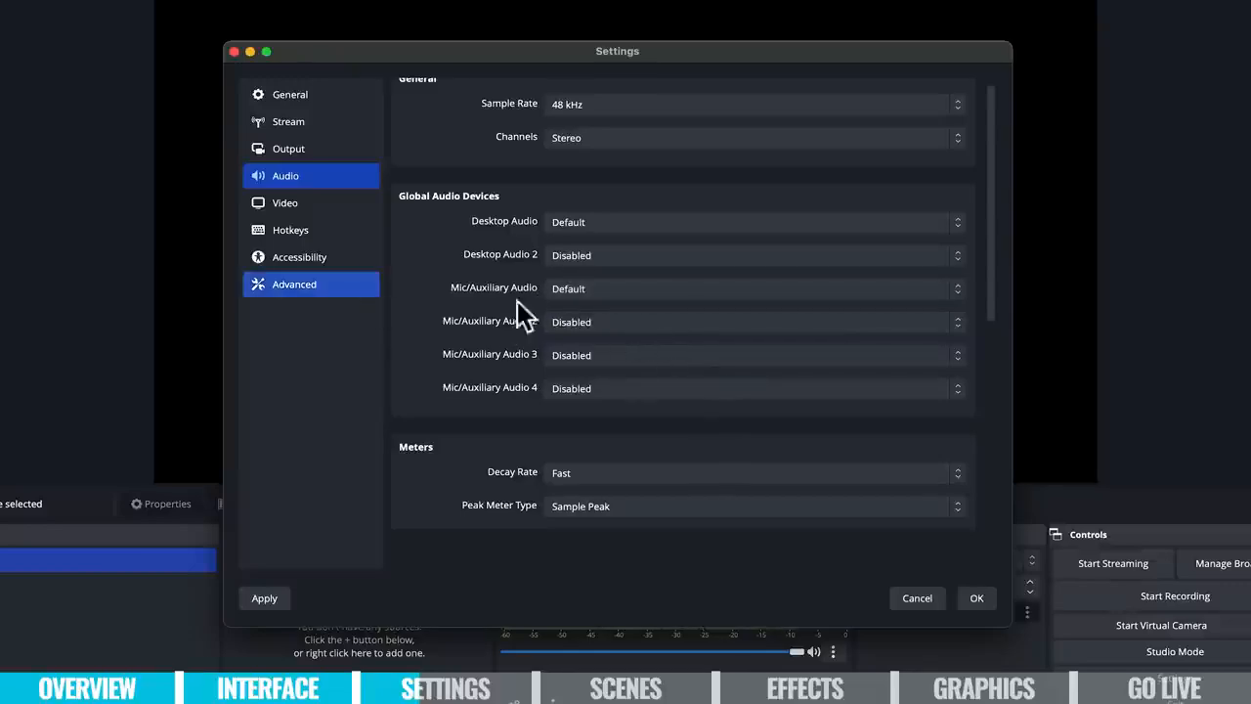
left_click(634, 288)
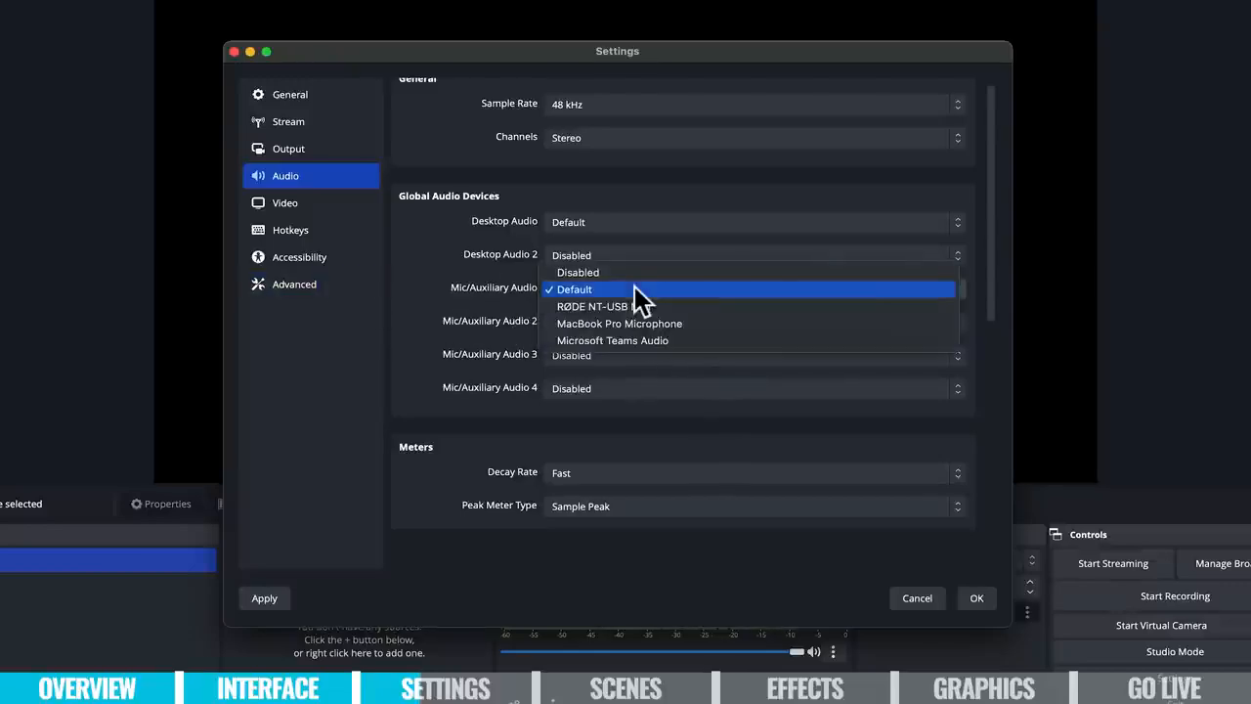
left_click(695, 306)
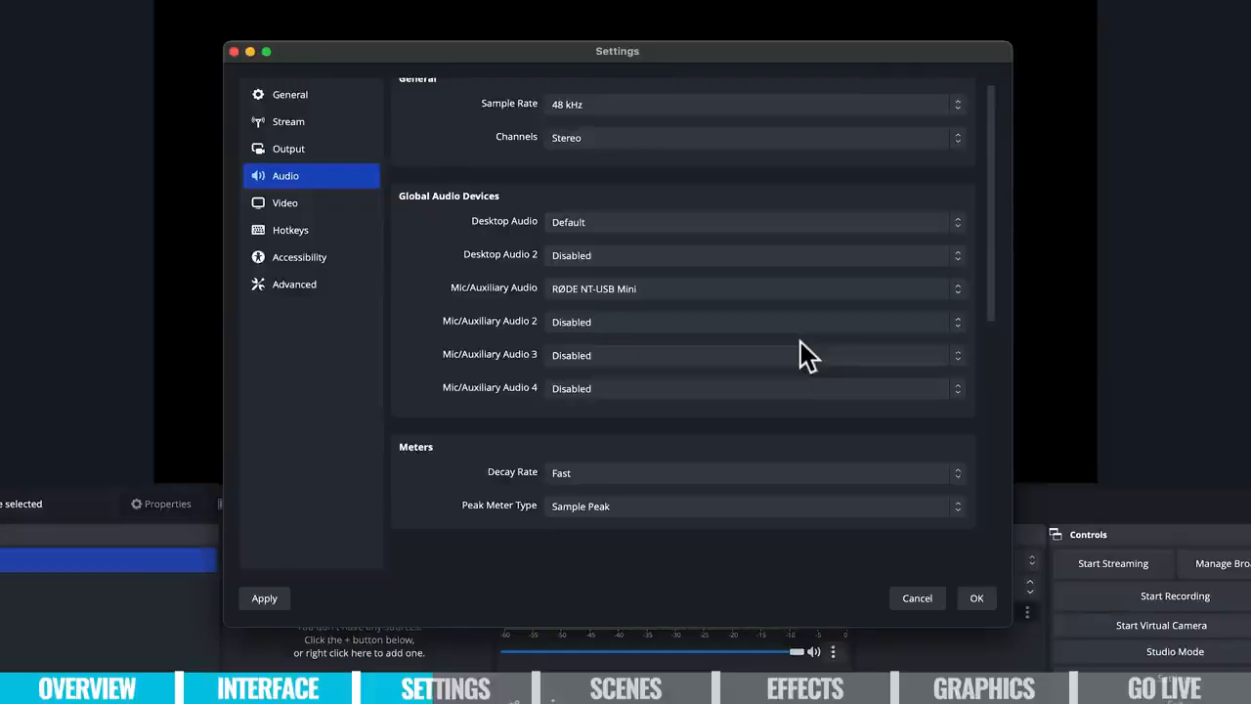
In the video settings, set both the output (scaled) resolution and the base (canvas) resolution to 1920x1080.
left_click(343, 204)
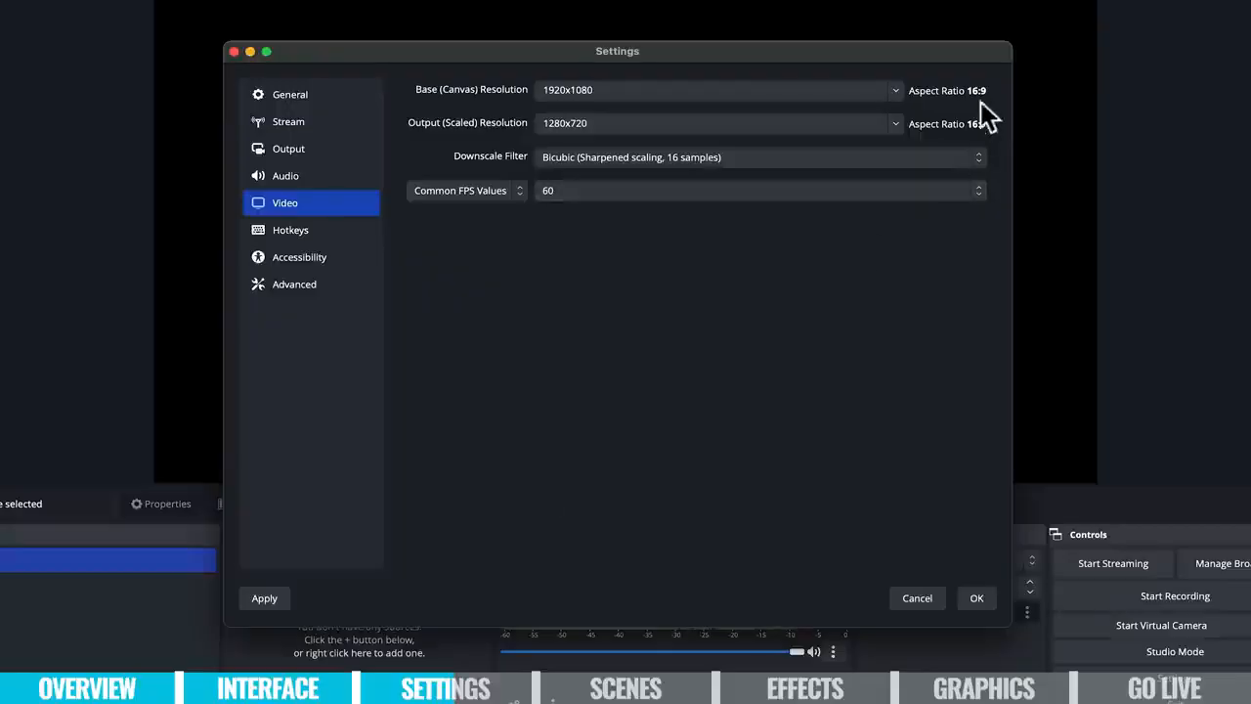
left_click(894, 123)
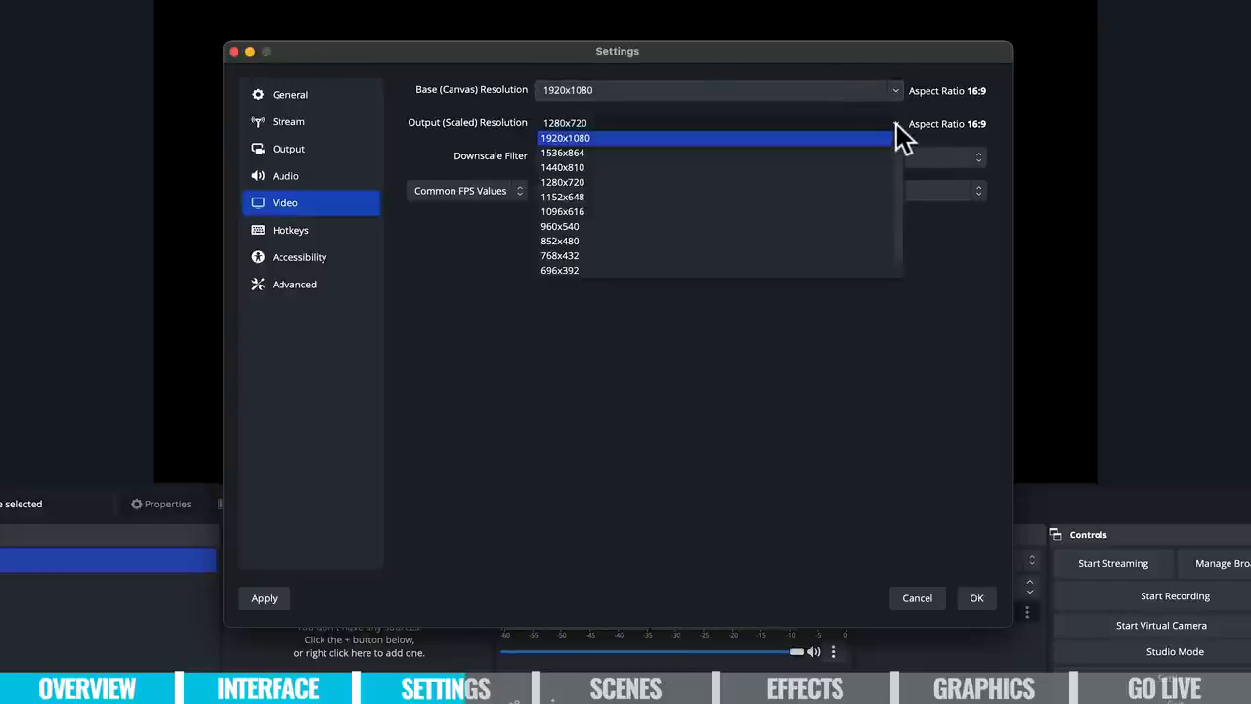
left_click(679, 138)
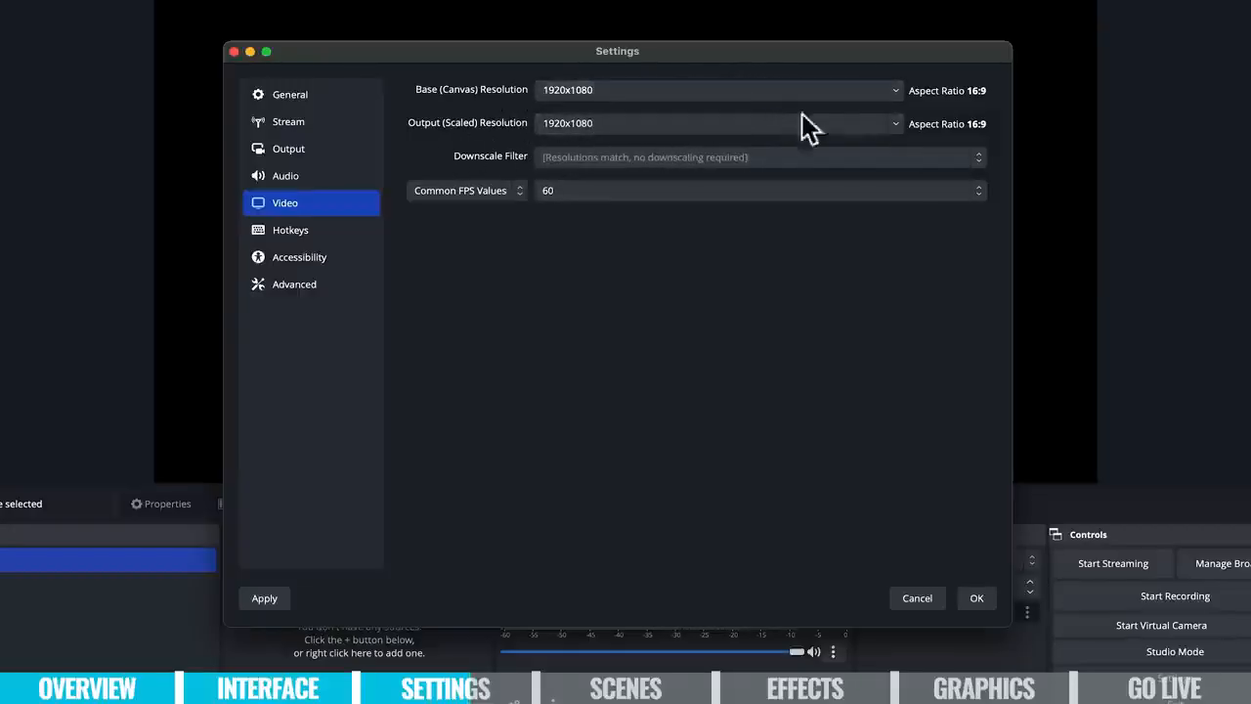
left_click(896, 89)
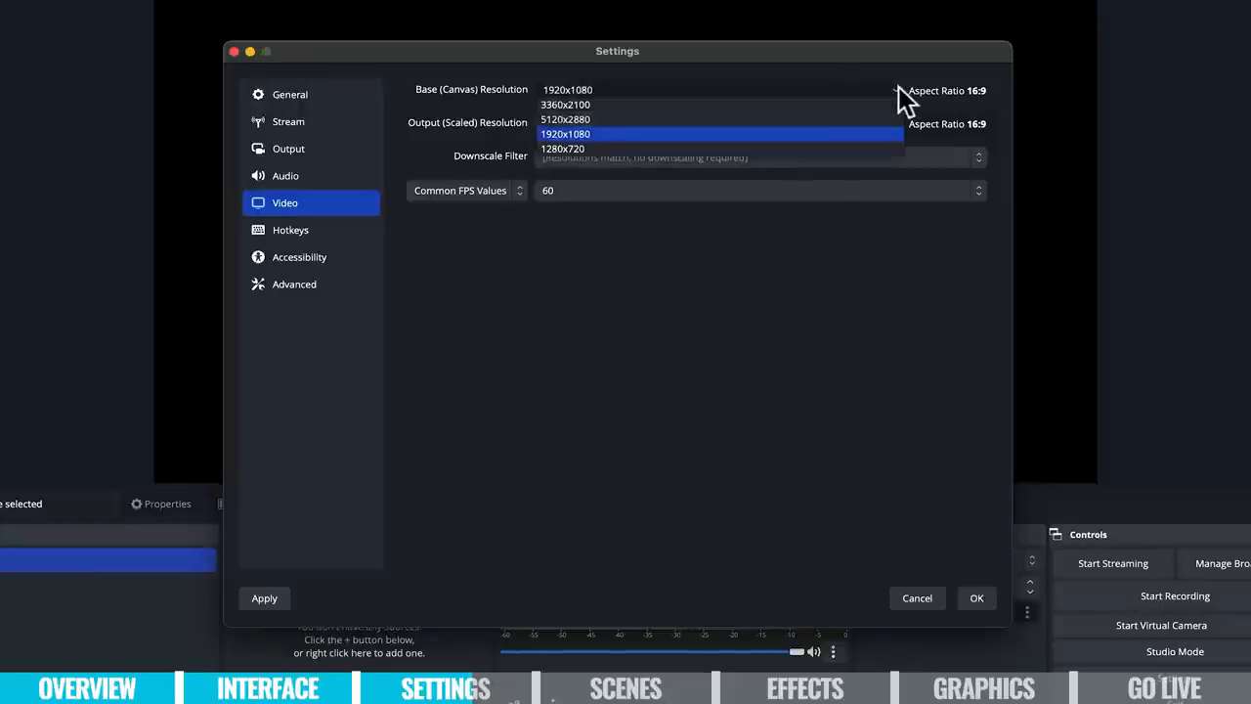
left_click(664, 134)
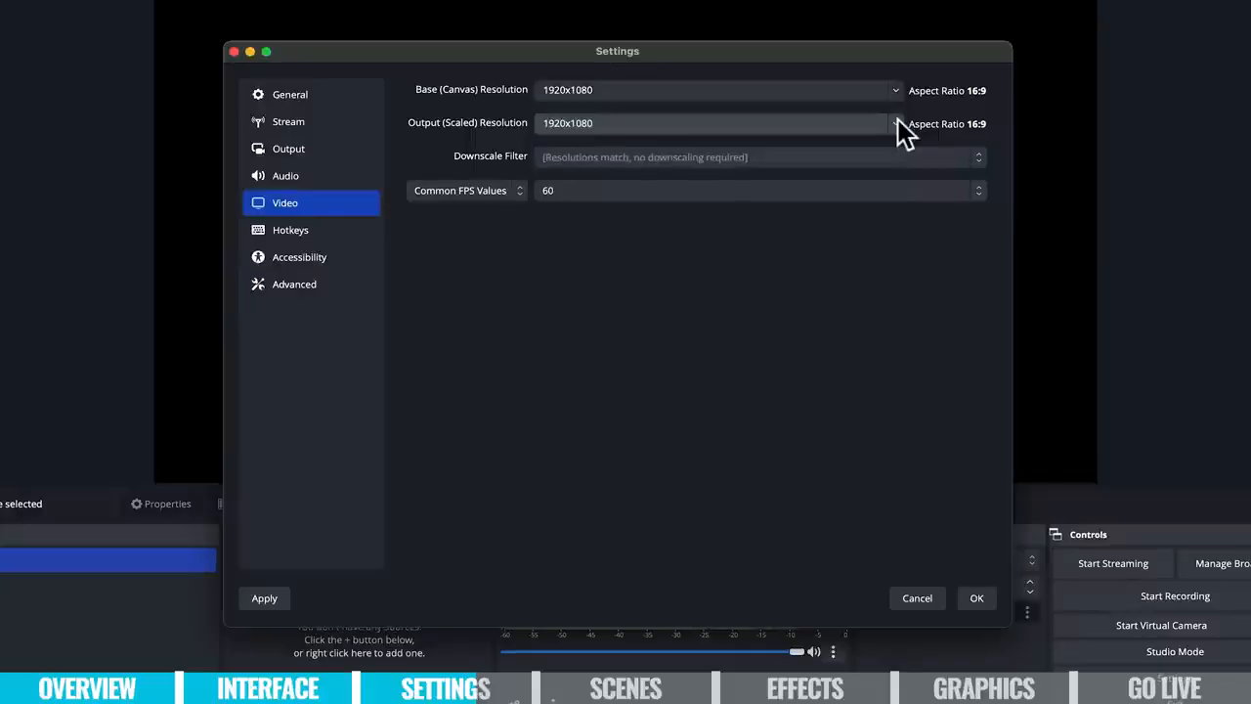
Try a custom vertical output resolution of 2160x3840, and return it to 1920x1080.
left_click(896, 123)
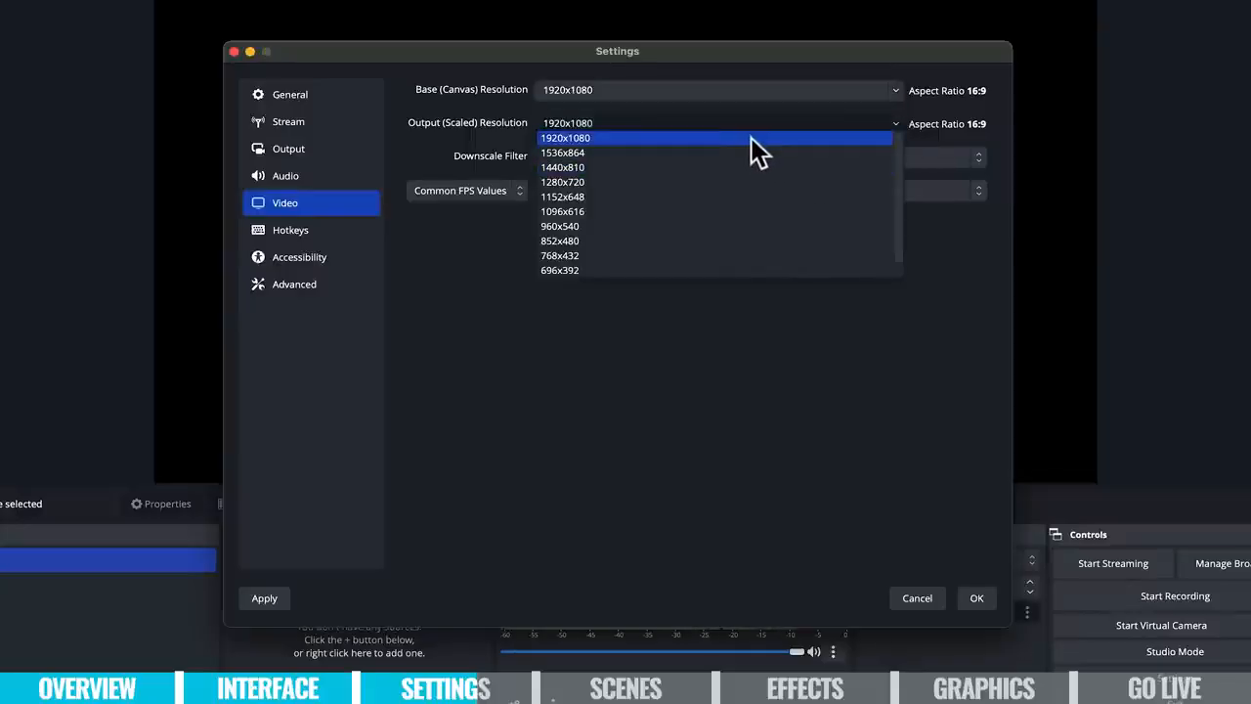
left_click(630, 121)
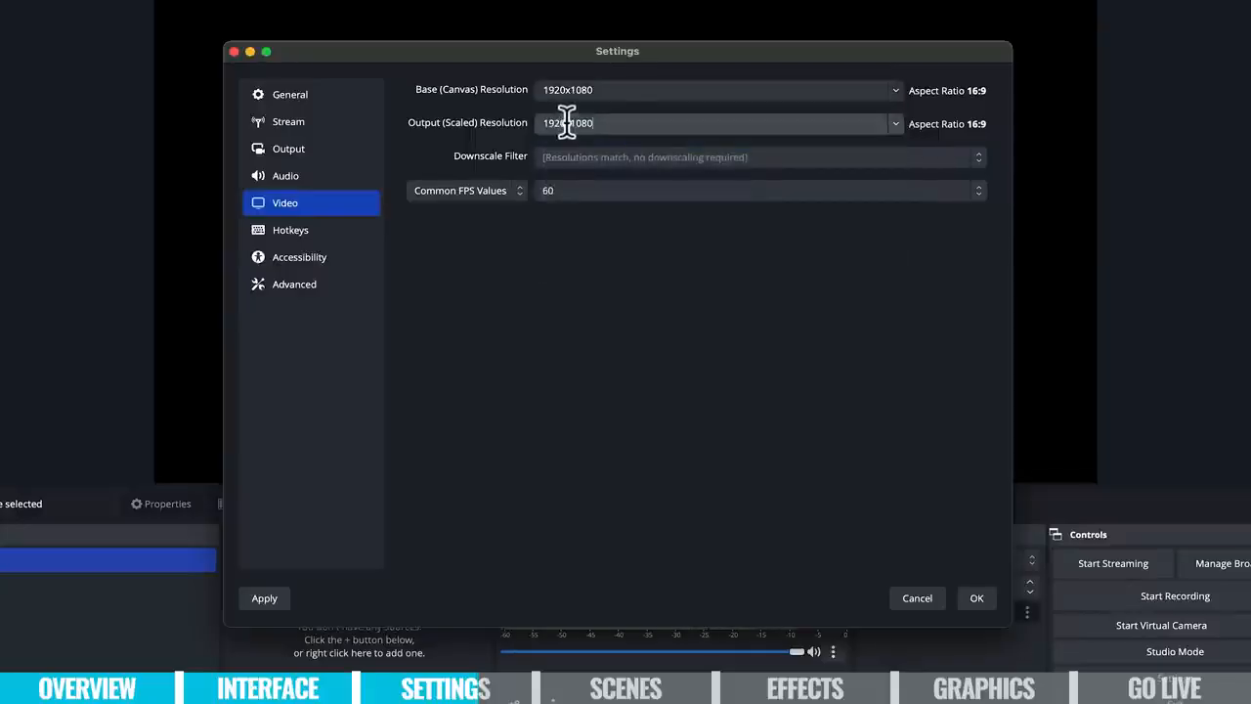
mouse_move(567, 123)
left_mouse_down()
mouse_move(539, 136)
mouse_move(573, 123)
left_mouse_up()
type("2160x")
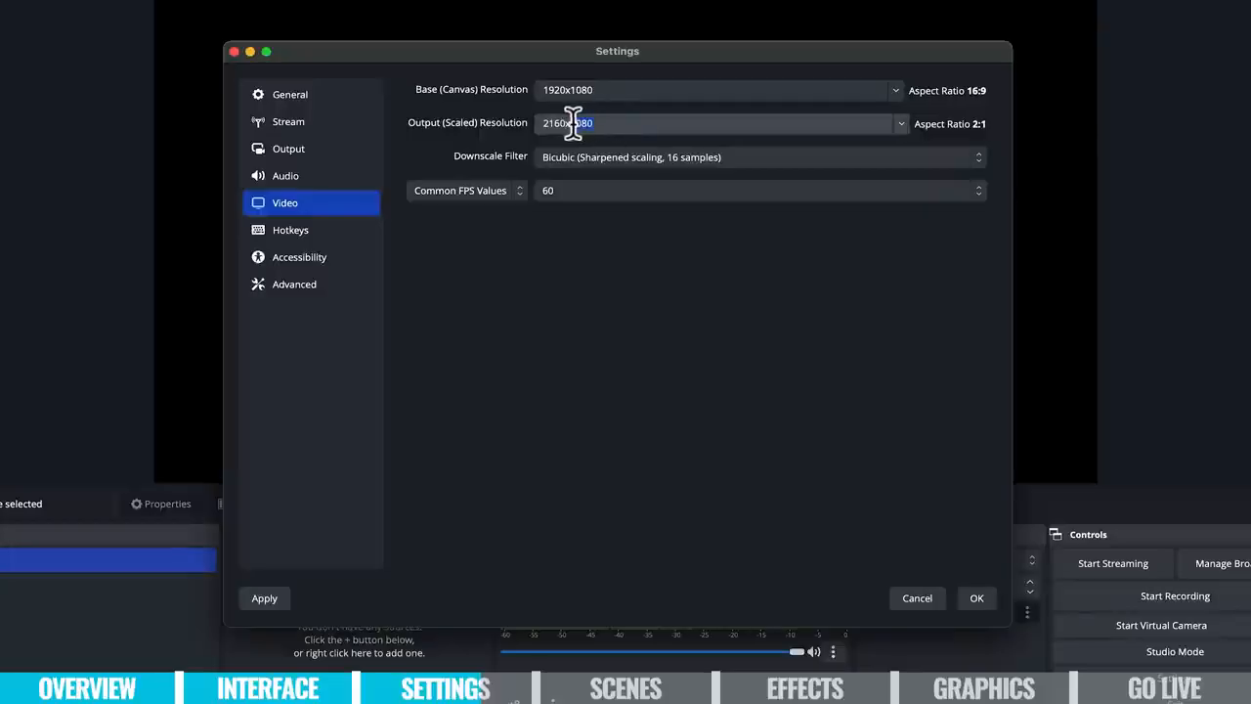
type("38")
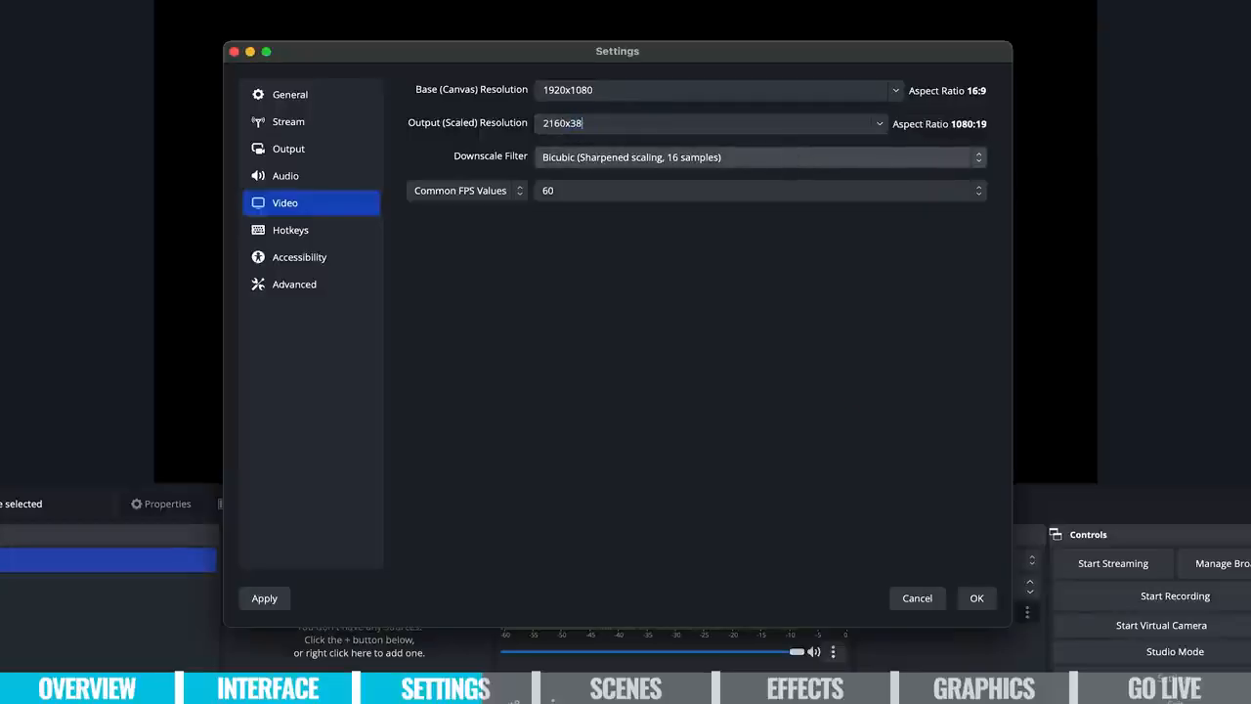
type("40")
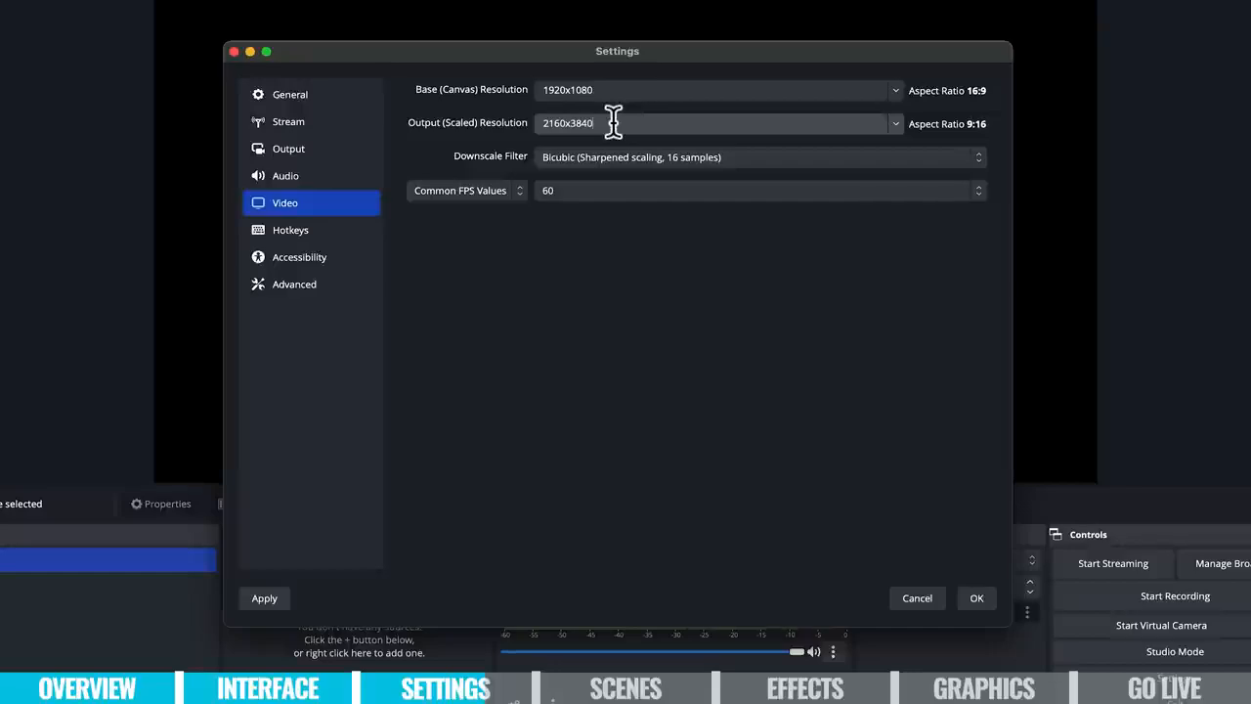
left_click_drag(614, 122, 480, 114)
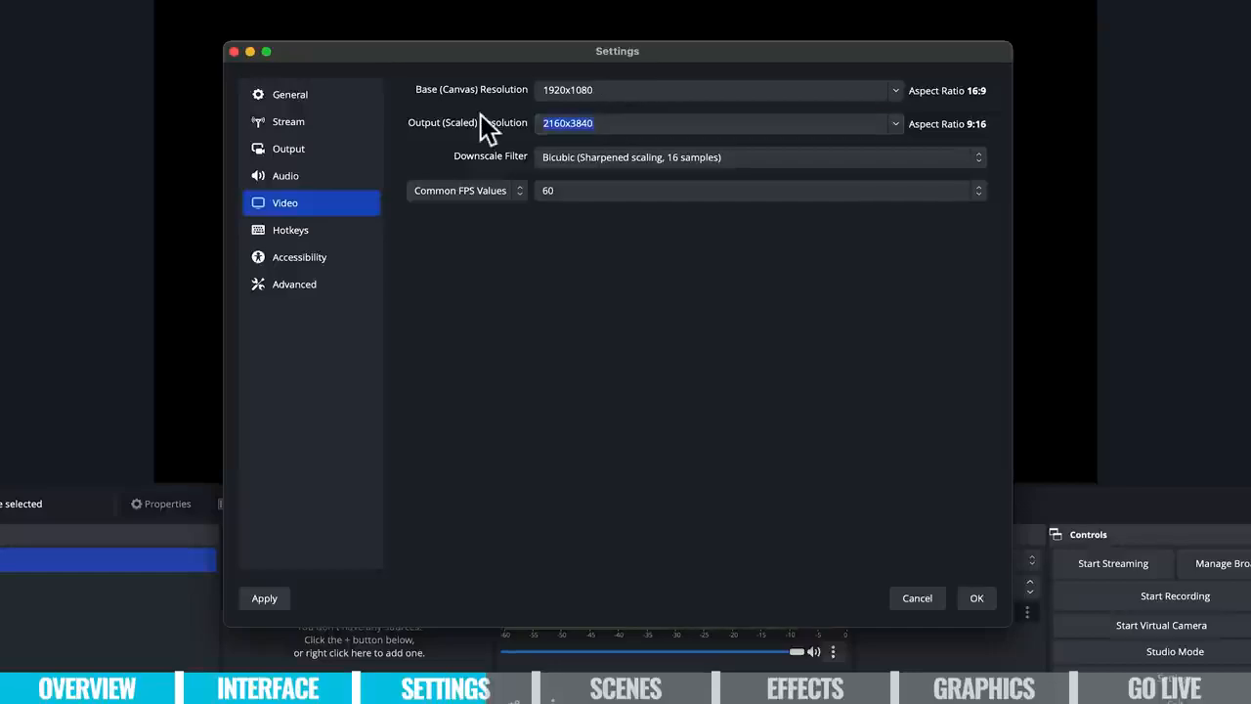
type("192")
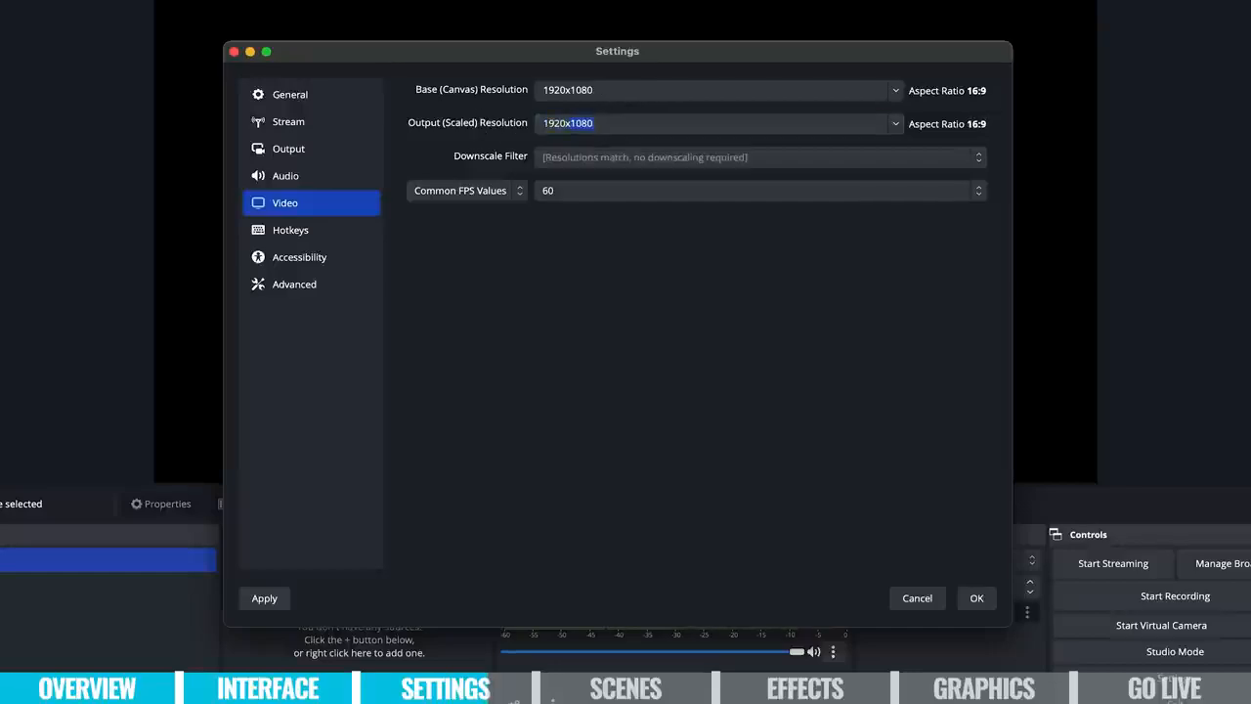
Set the common FPS value of the video to 30.
left_click(733, 193)
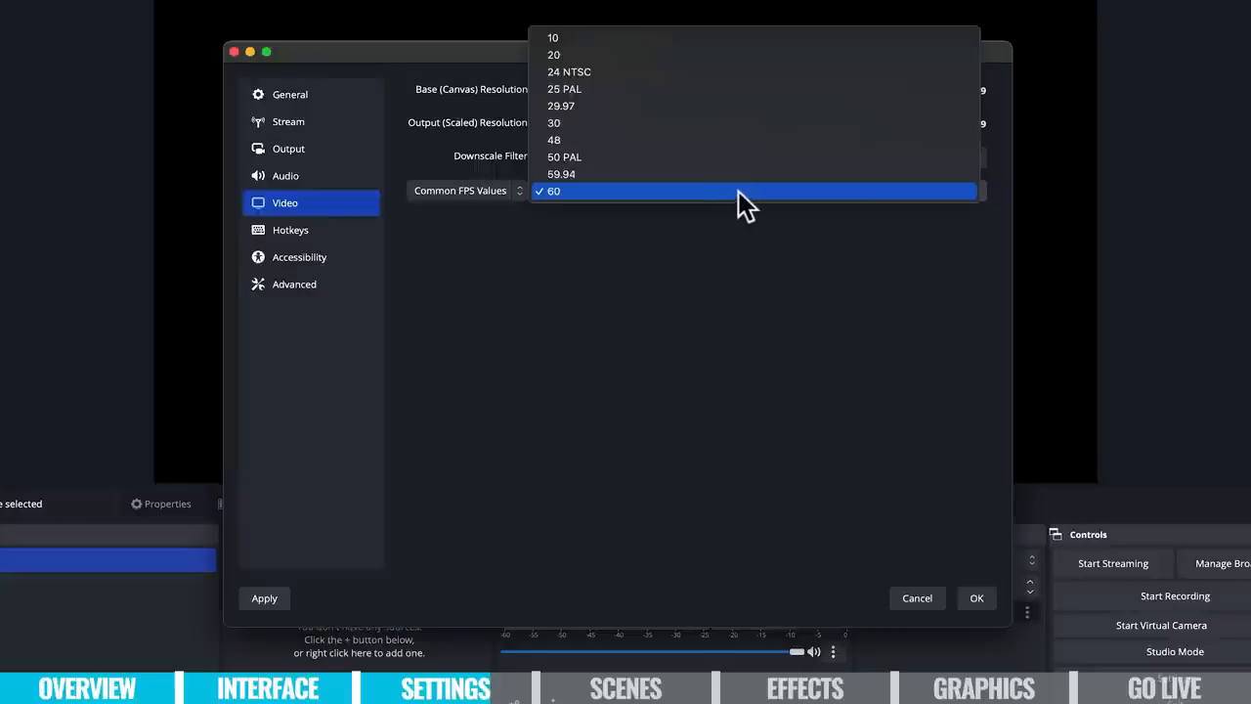
left_click(690, 121)
Review the assignable actions in the Hotkeys settings and the source border and mixer colours in the Accessibility settings.
left_click(312, 231)
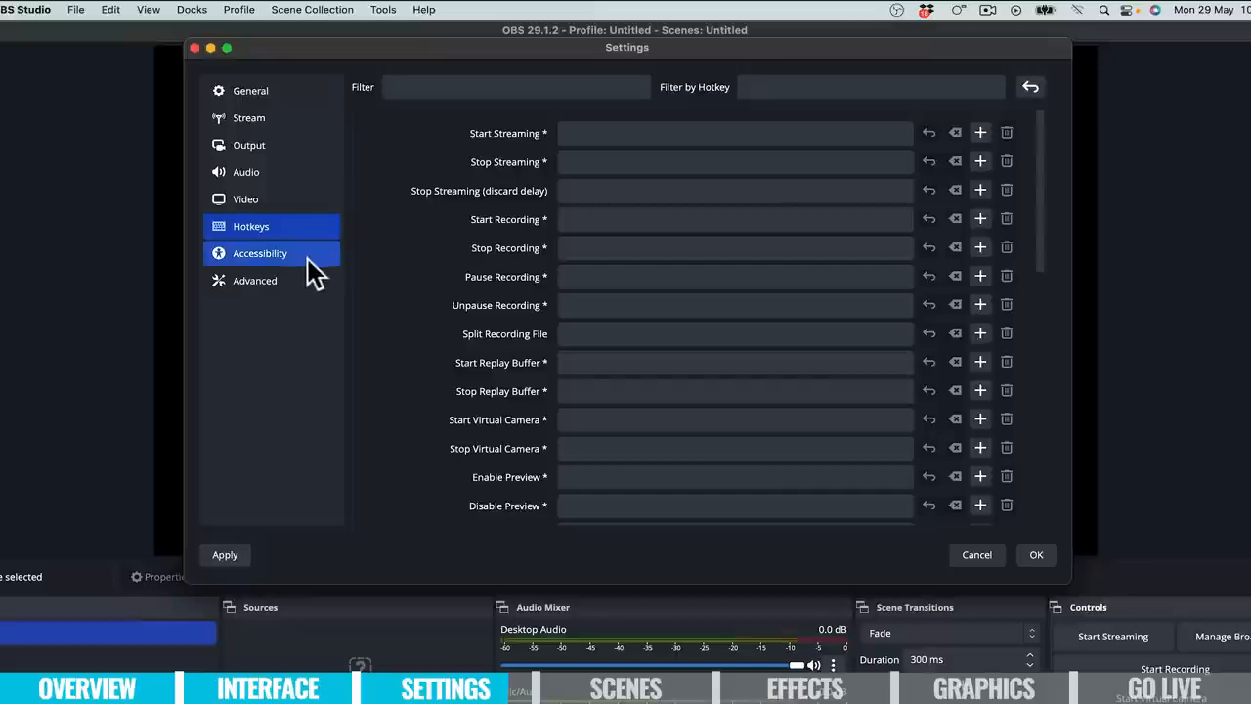
left_click(306, 258)
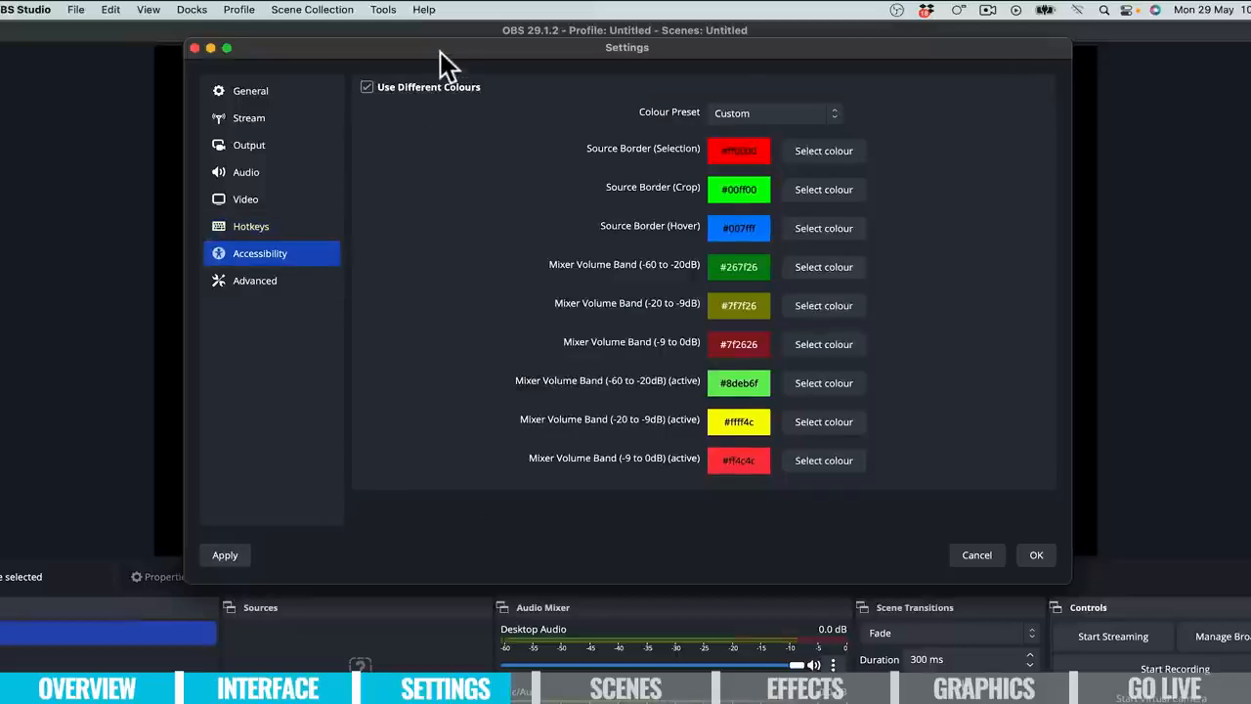
left_click_drag(440, 52, 404, 49)
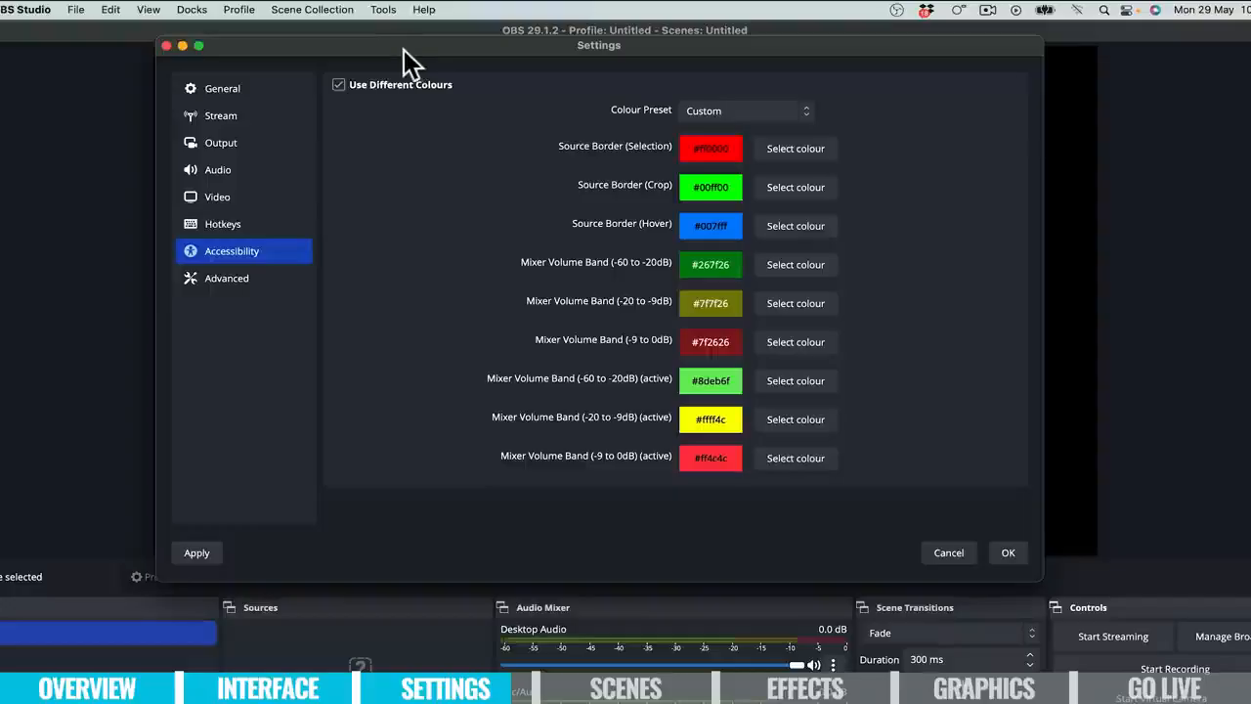
Turn Use Different Colours off and on again, and open and dismiss the colour picker for the active -60 to -20dB mixer volume band.
left_click(338, 85)
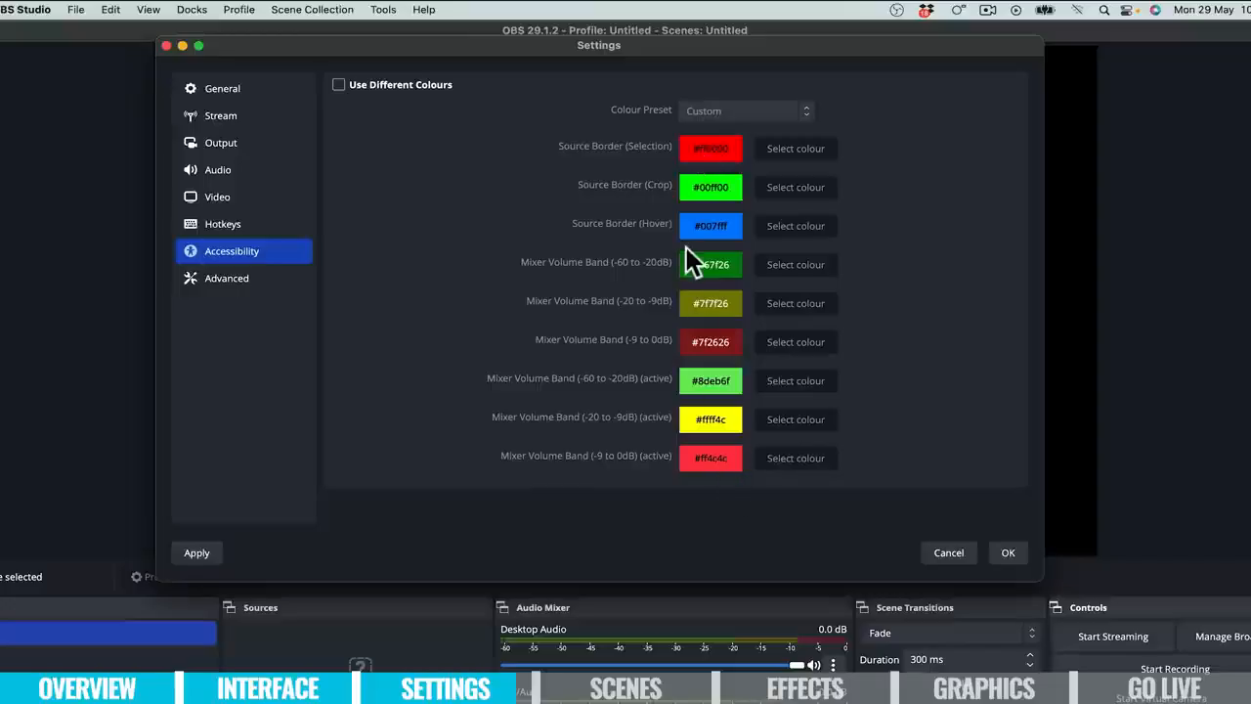
left_click(338, 85)
left_click(821, 380)
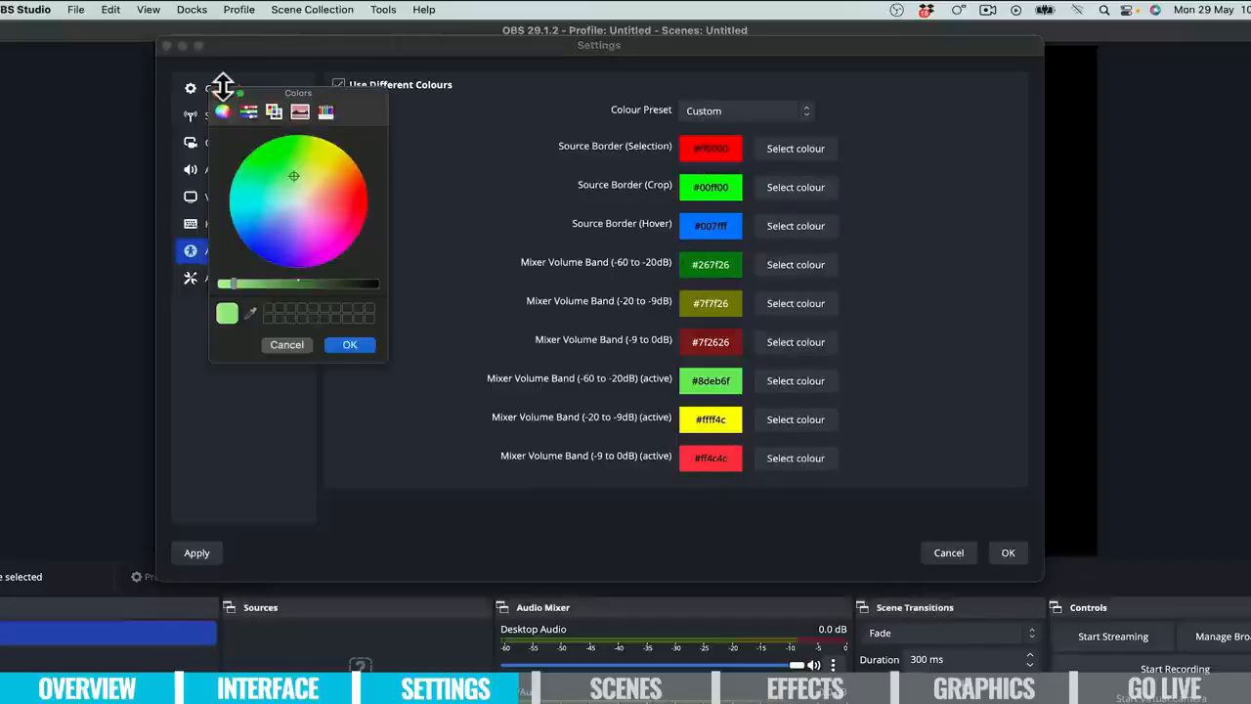
left_click(216, 90)
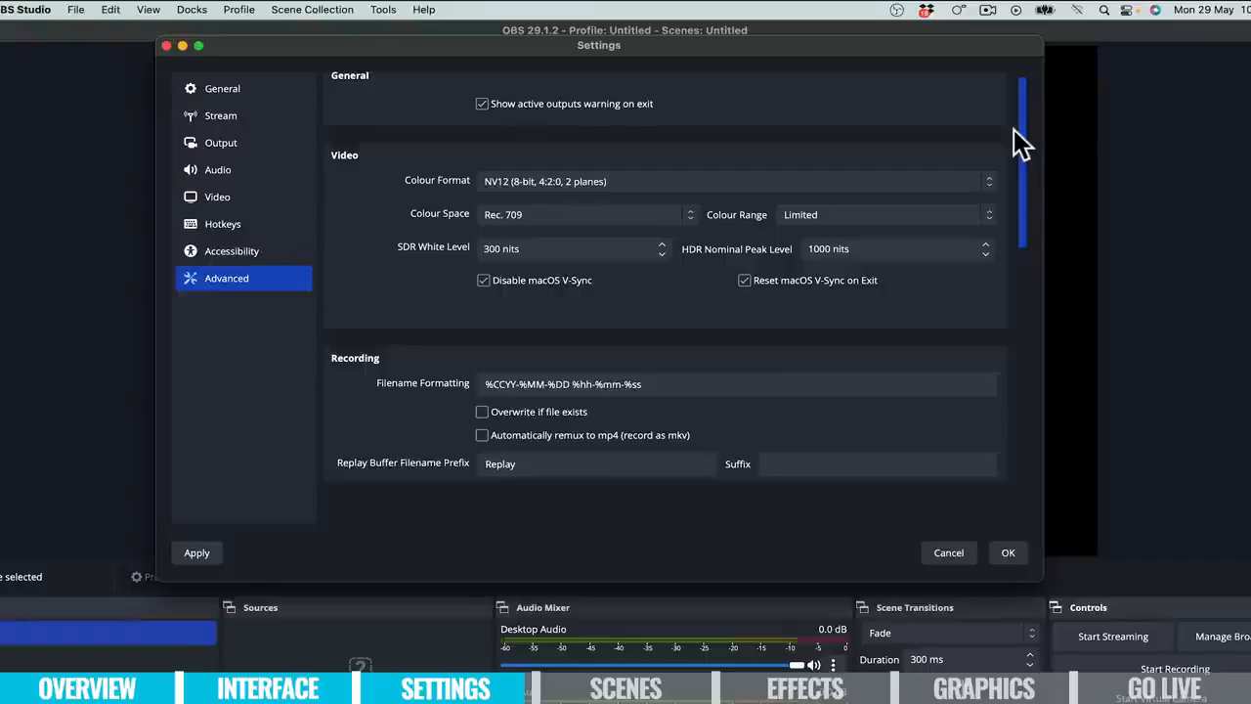
Examine the Advanced settings down to the stream delay, automatic reconnect and network options.
left_click_drag(1014, 130, 1014, 321)
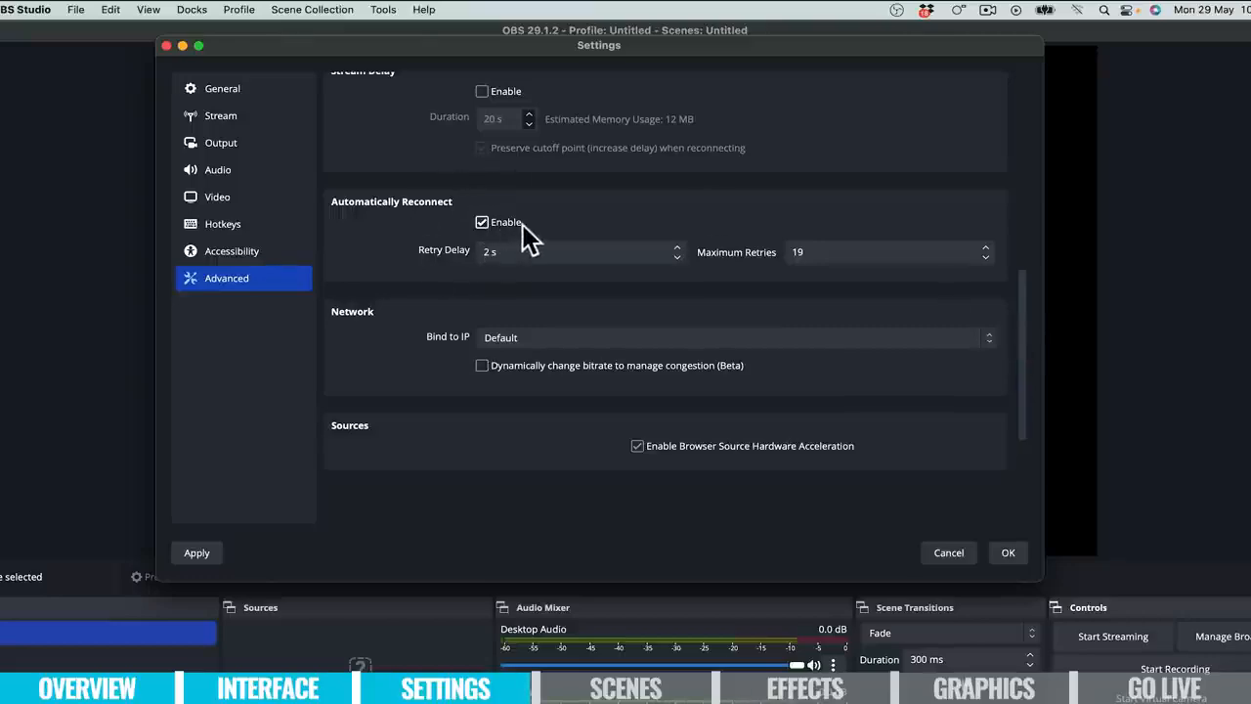
Accept and close the settings, and rename the existing scene to Main camera.
left_click(1009, 553)
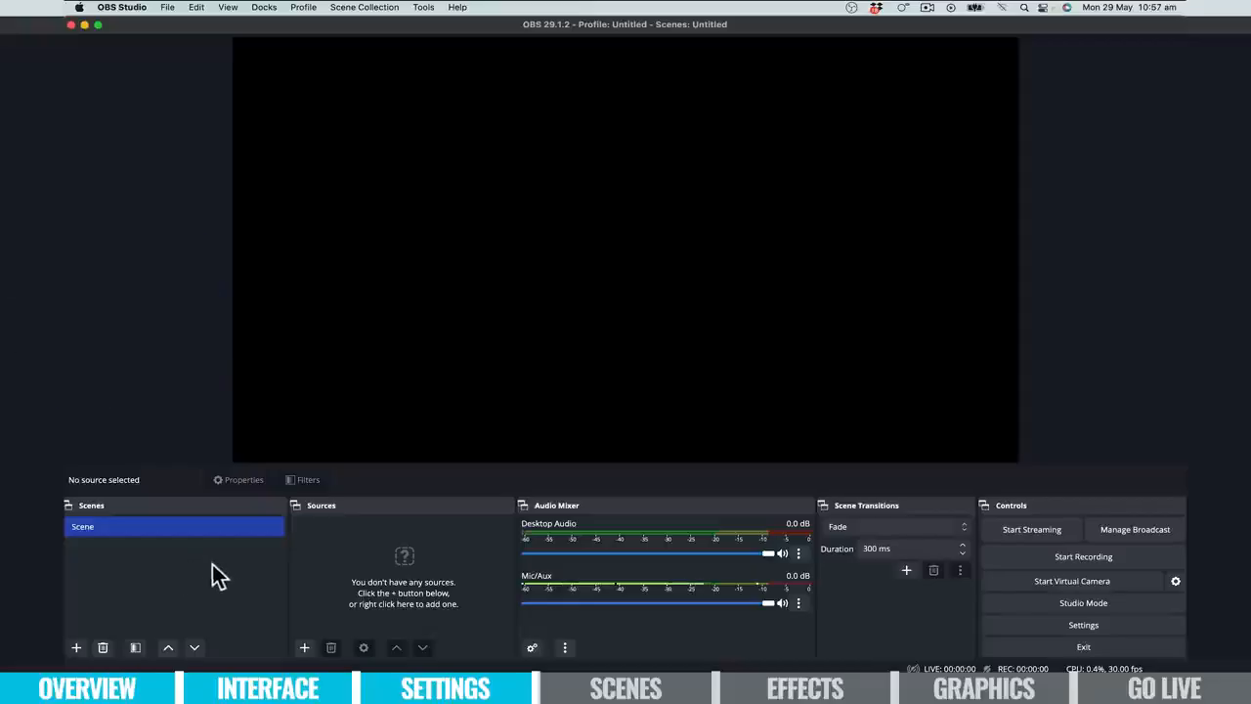
right_click(116, 525)
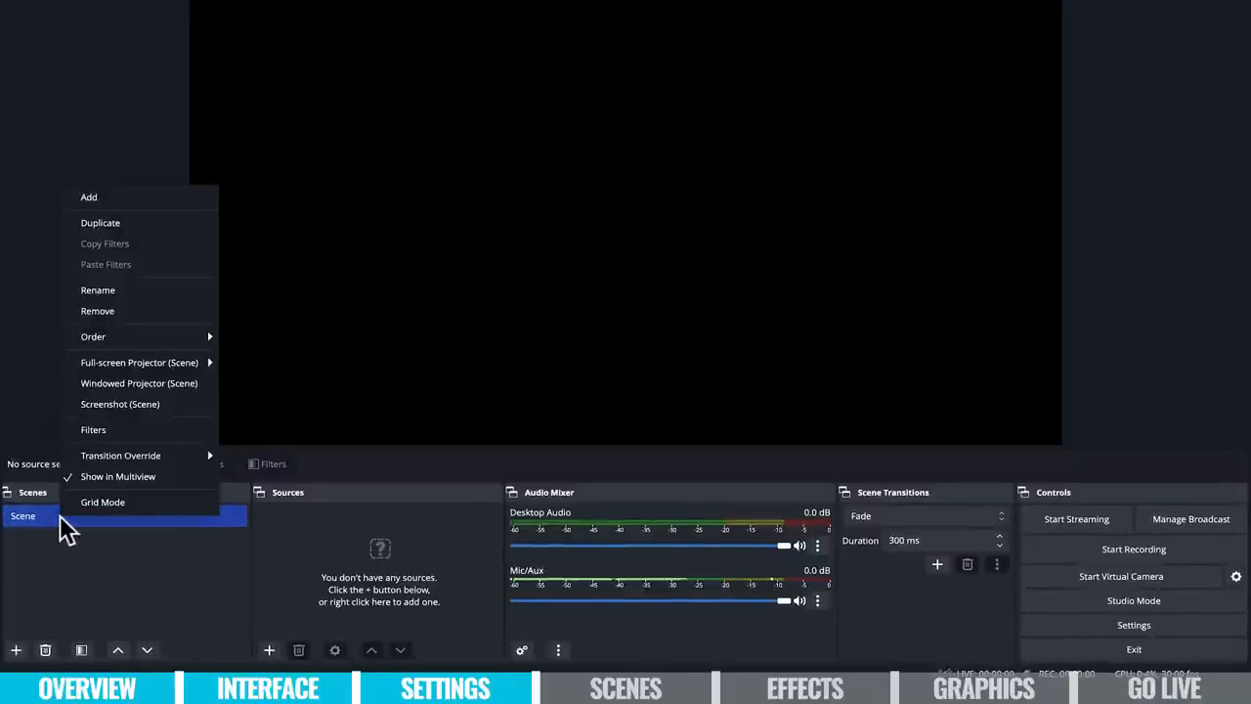
left_click(159, 287)
type("M")
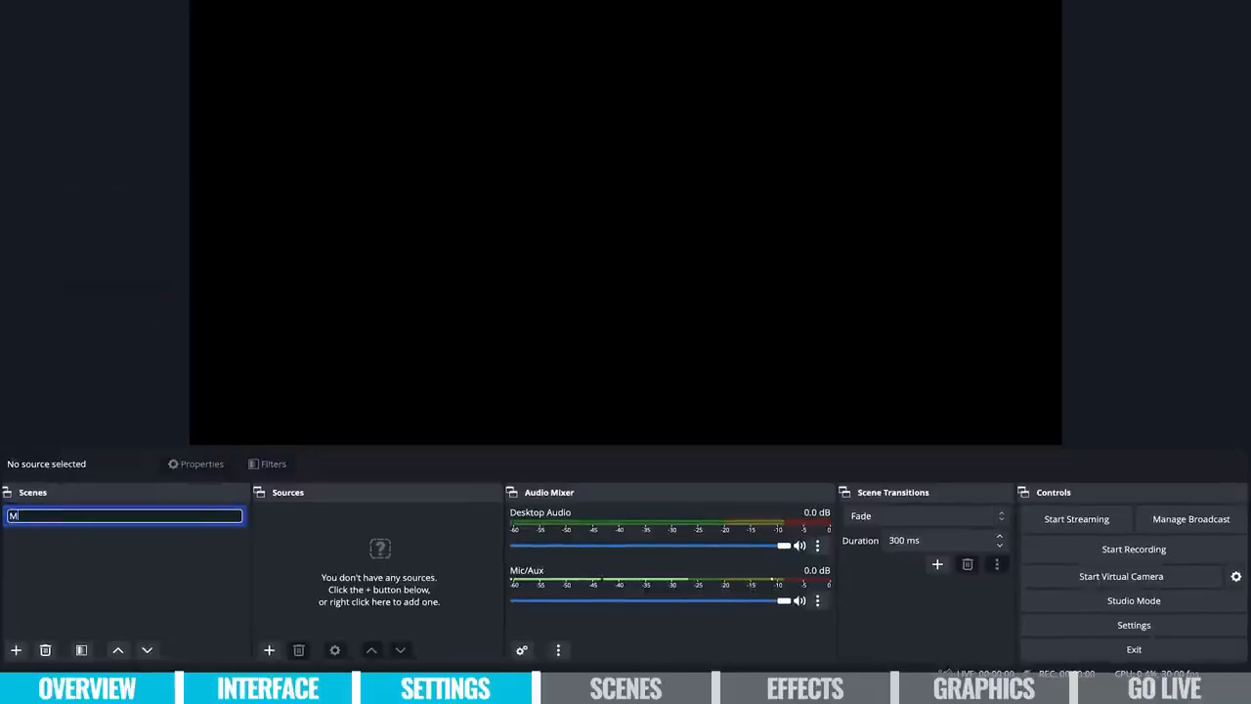
type("ain camera")
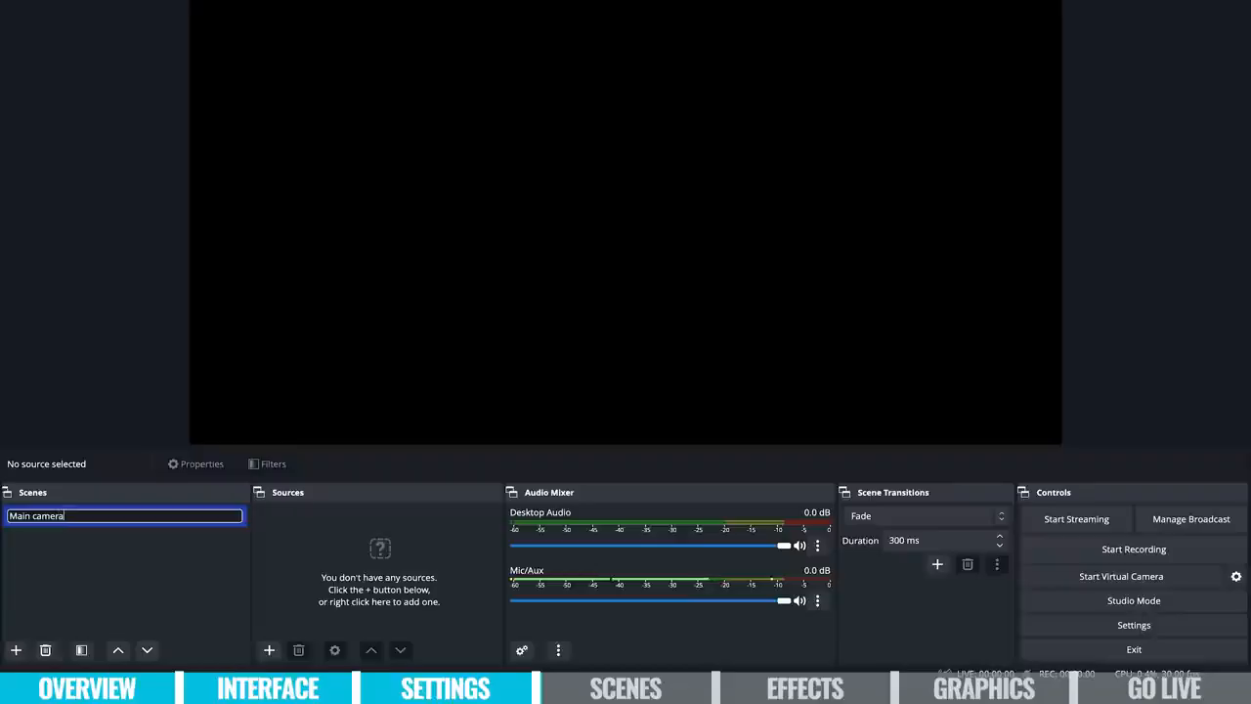
key("Return")
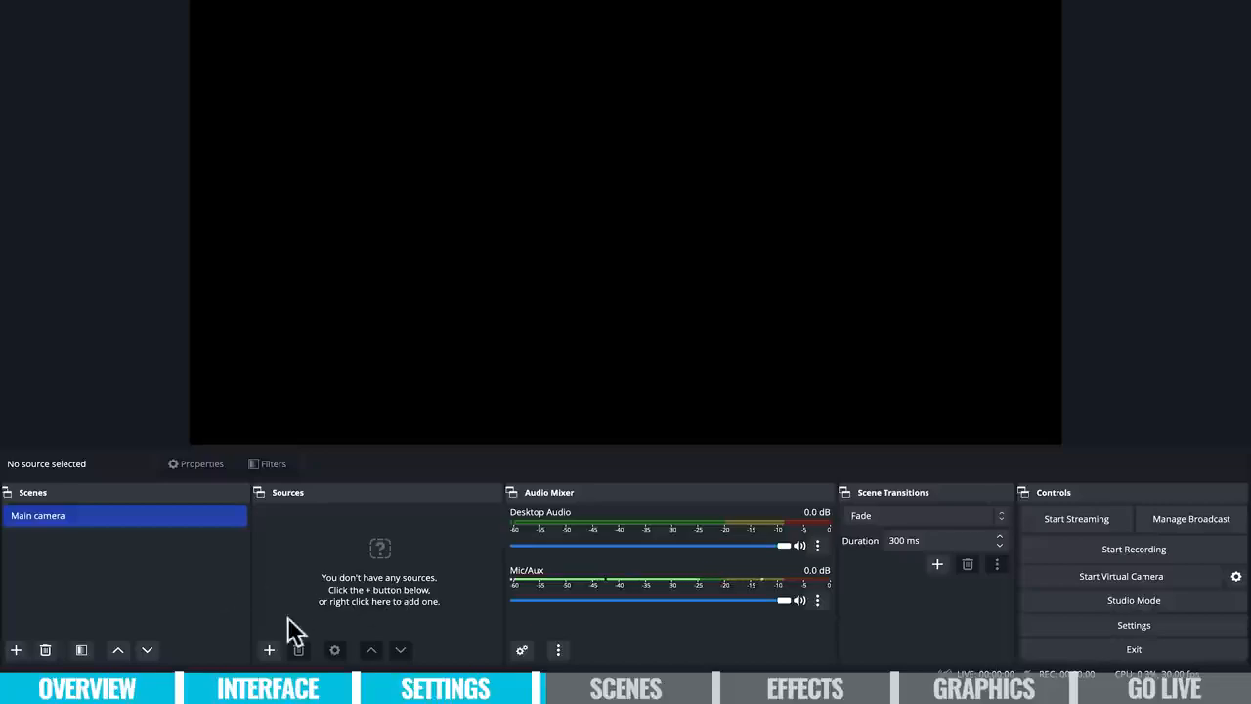
Add a new Video Capture Device source named Macbook Webcam to the Main camera scene.
left_click(270, 649)
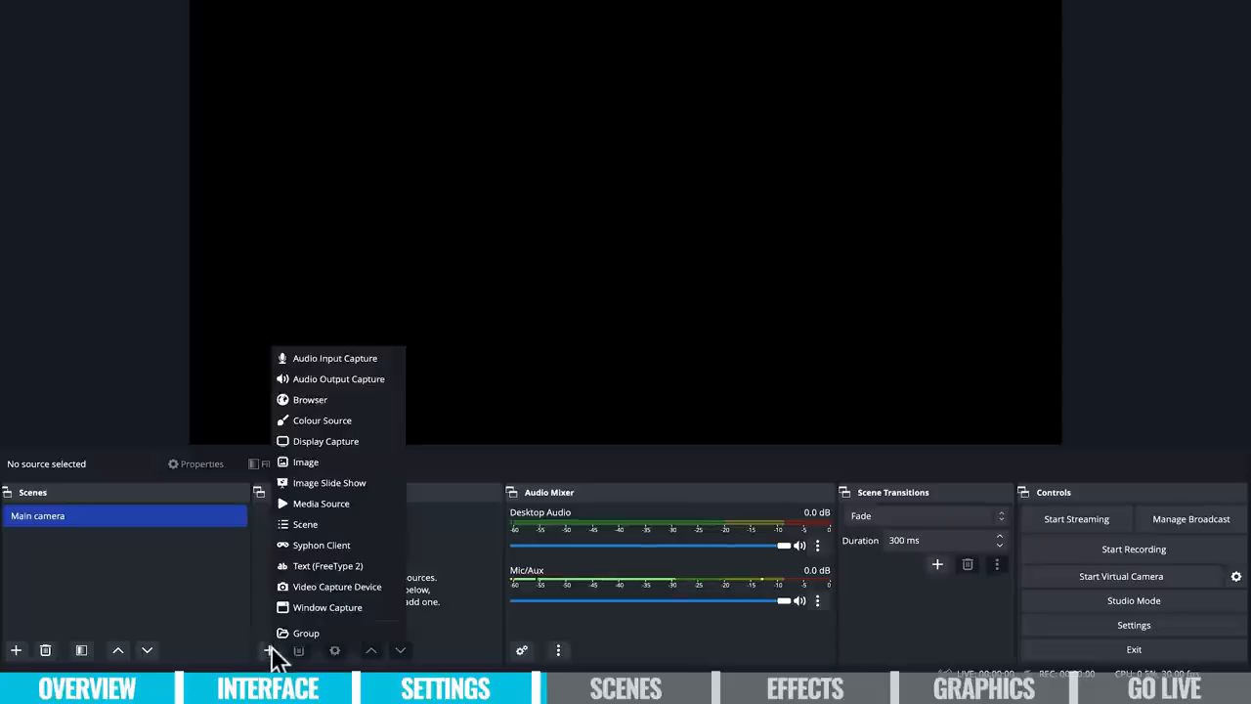
left_click(384, 586)
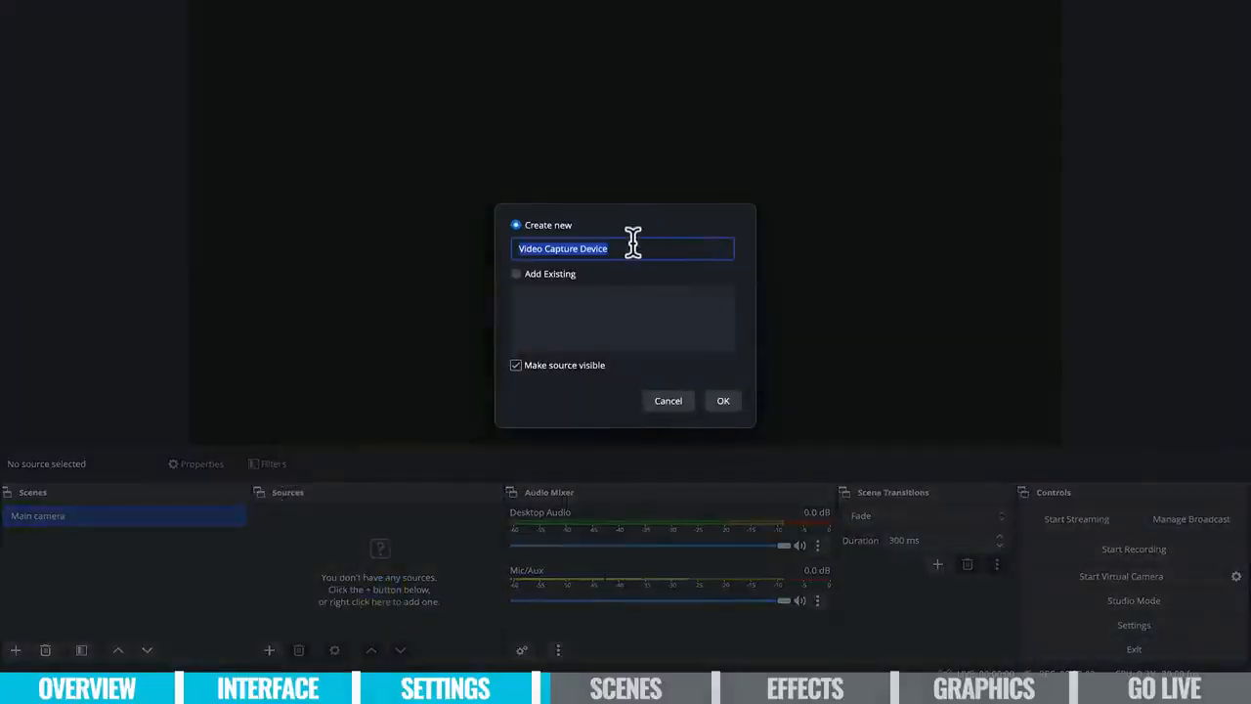
type("Macbook Webcam")
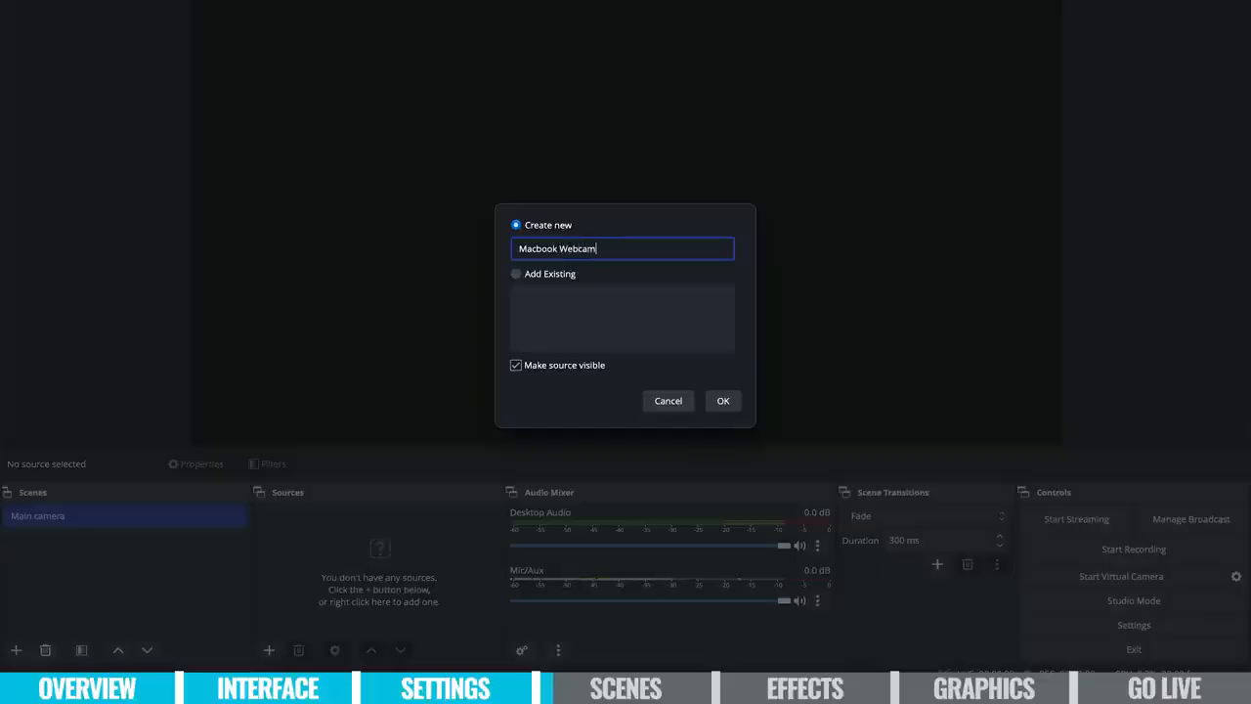
left_click(732, 400)
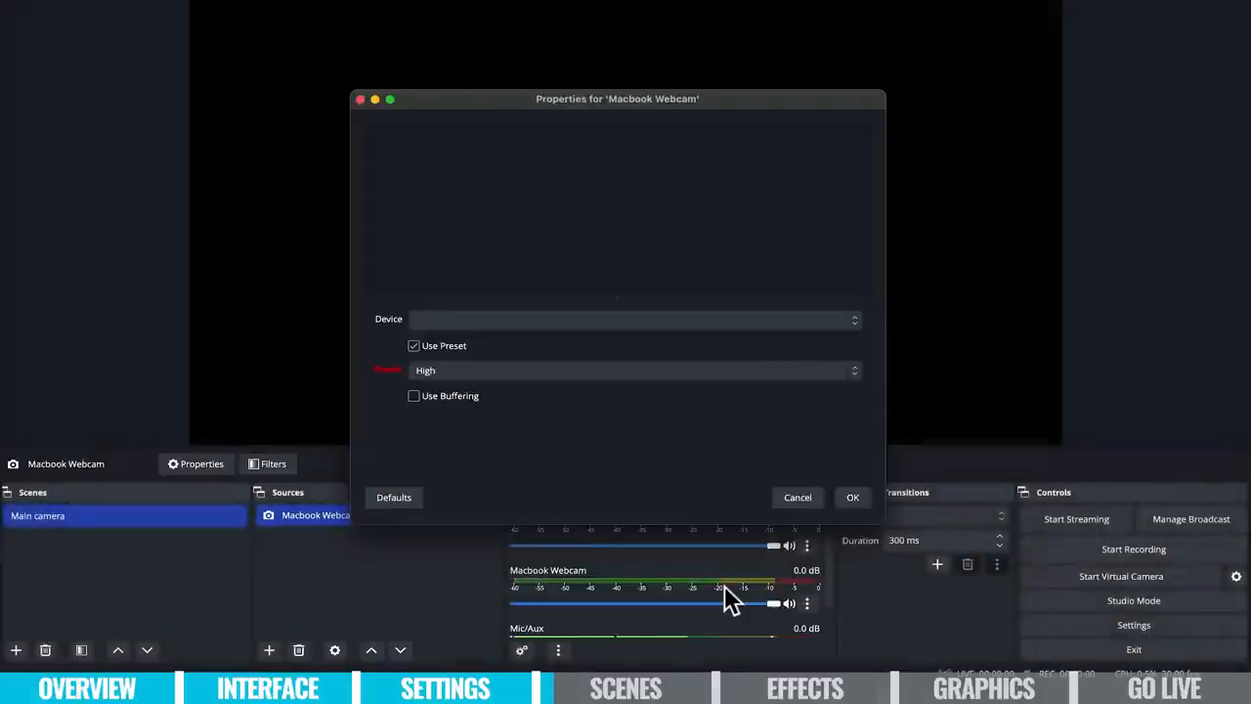
Set the Macbook Webcam source's device to FaceTime HD Camera (Built-in) with the High preset.
left_click(816, 320)
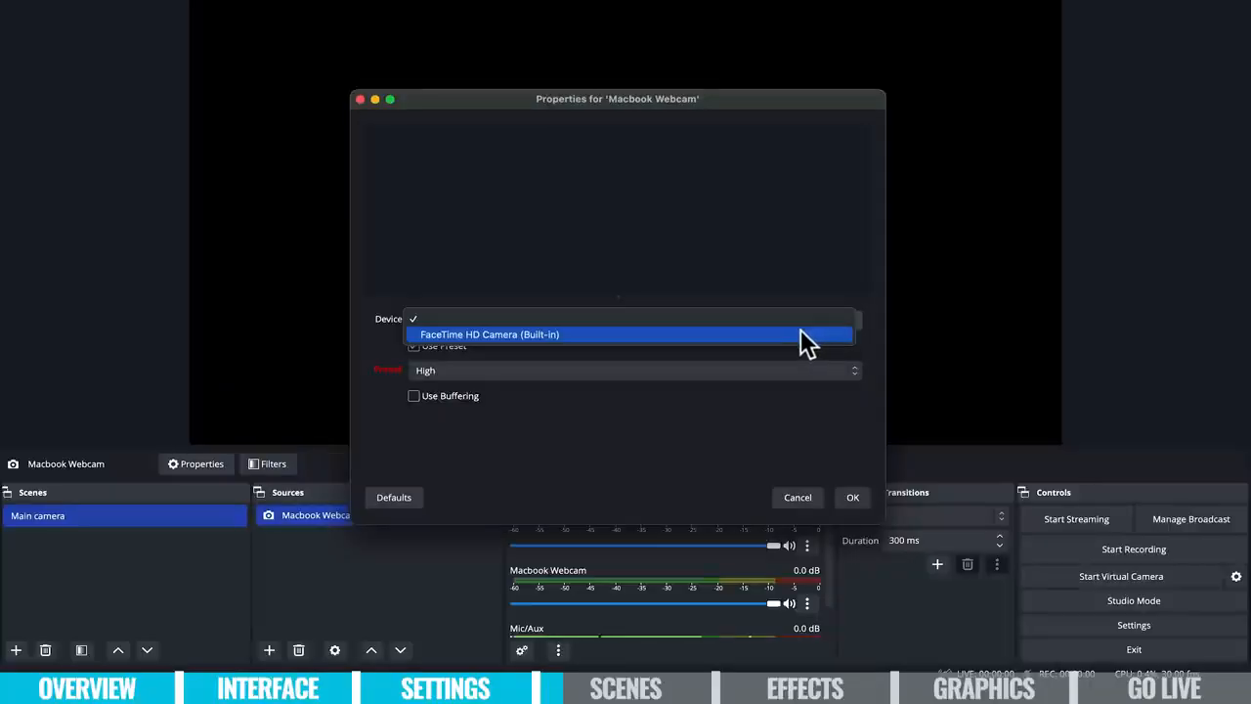
left_click(811, 334)
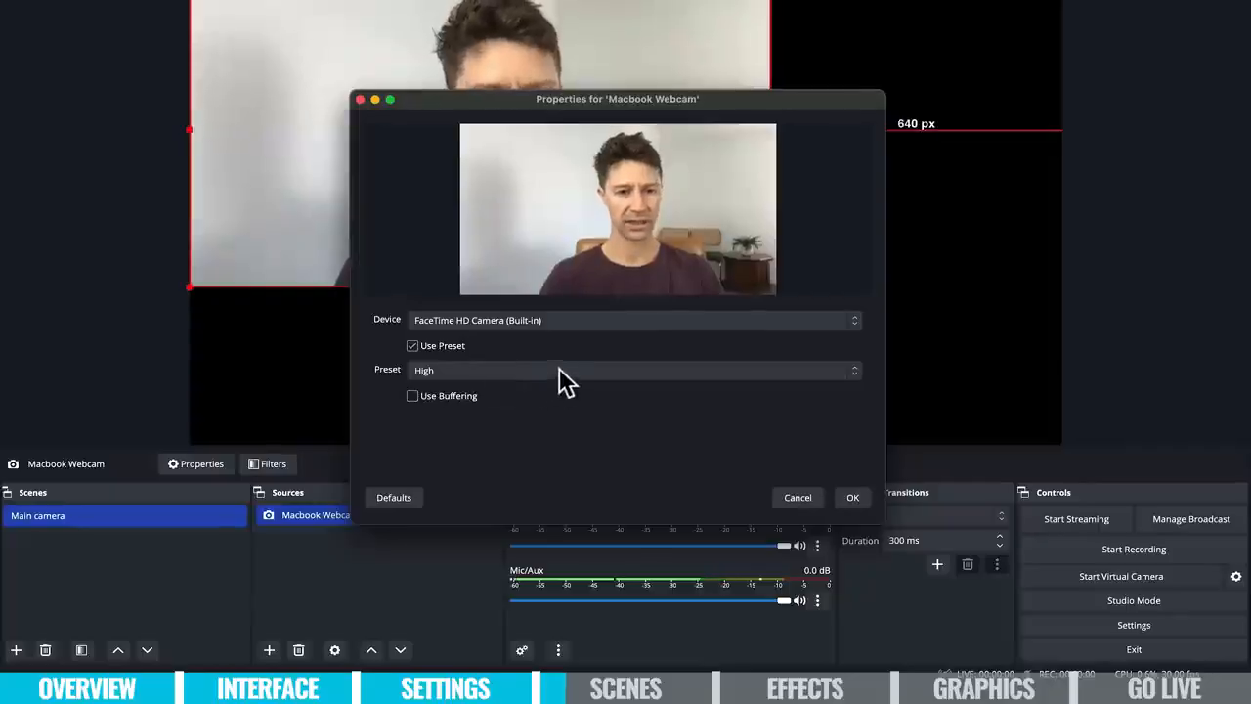
left_click(462, 369)
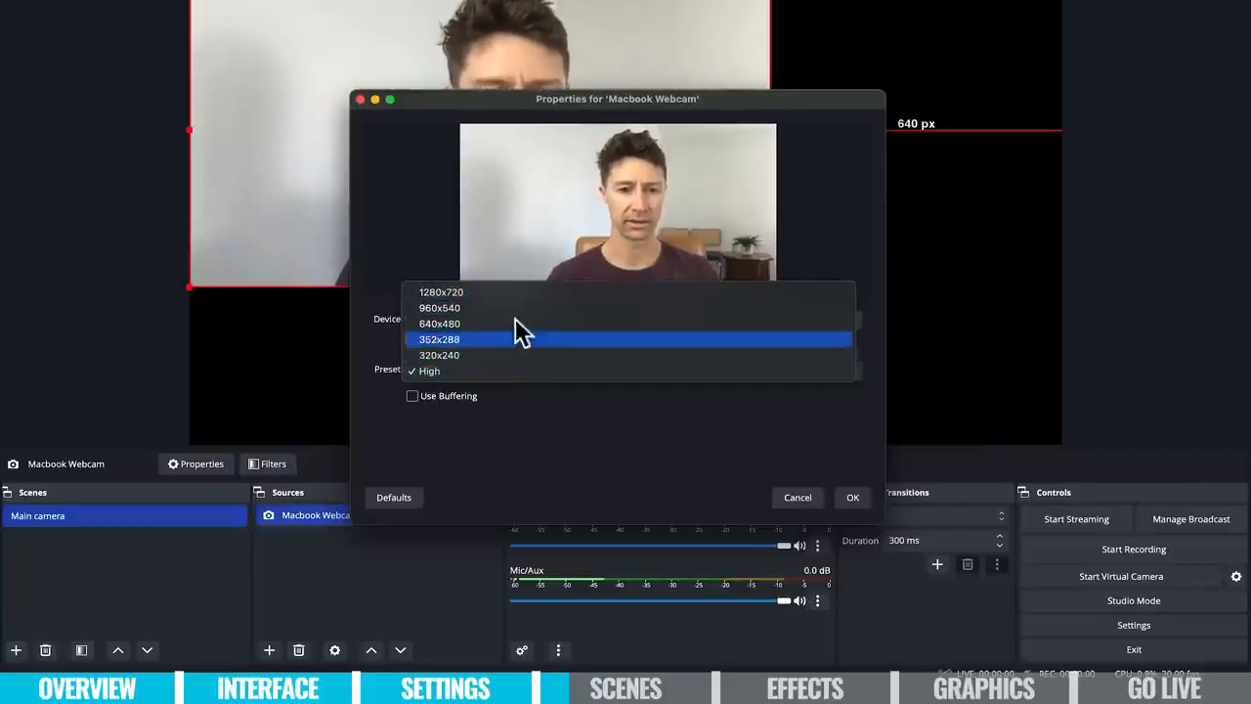
left_click(481, 371)
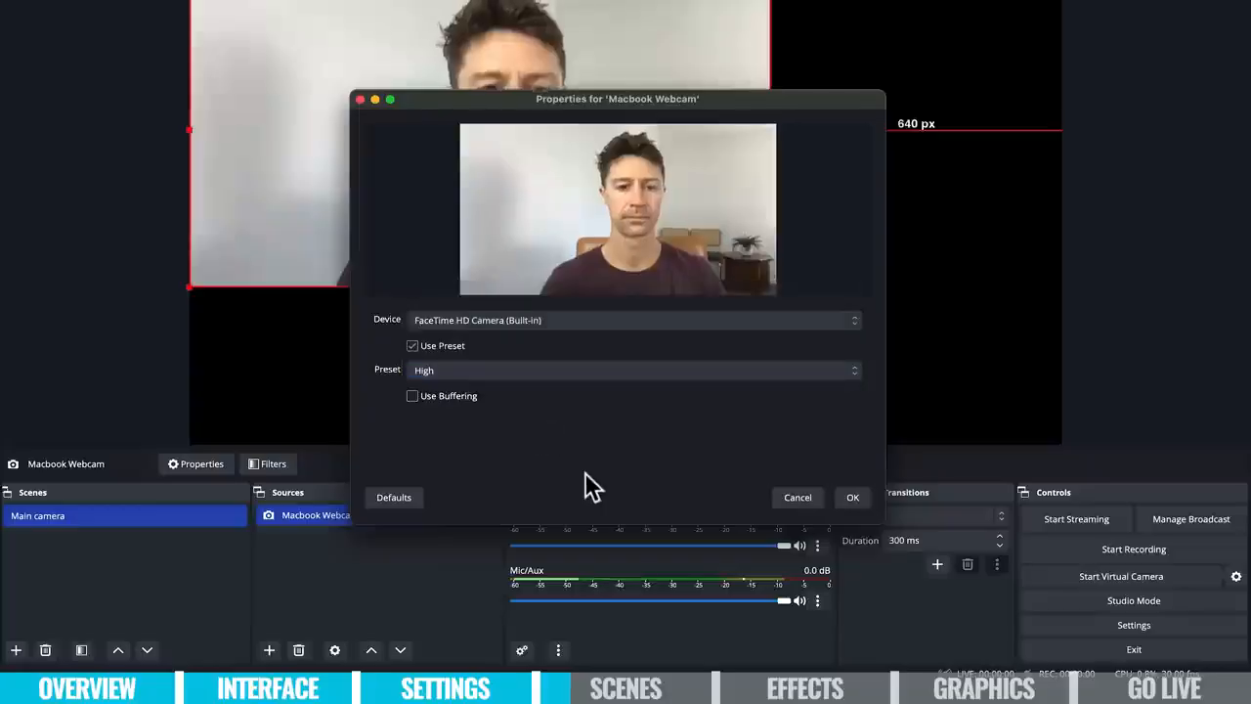
left_click(853, 497)
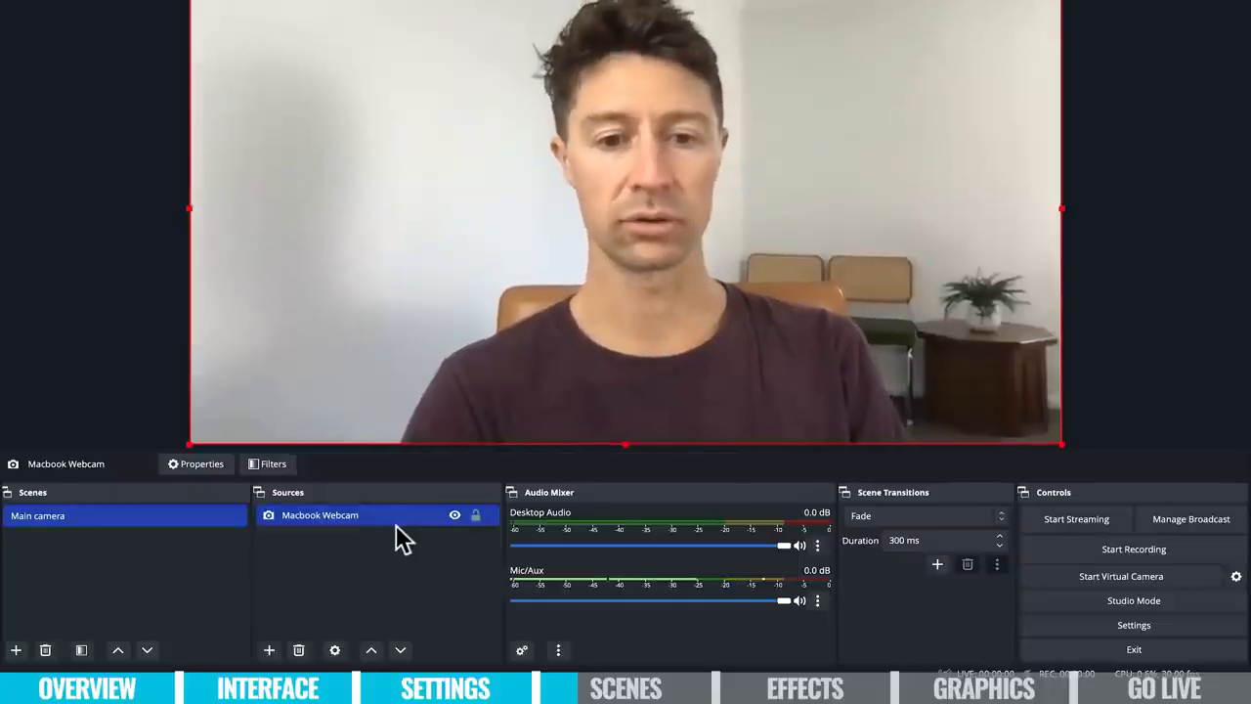
left_click(268, 650)
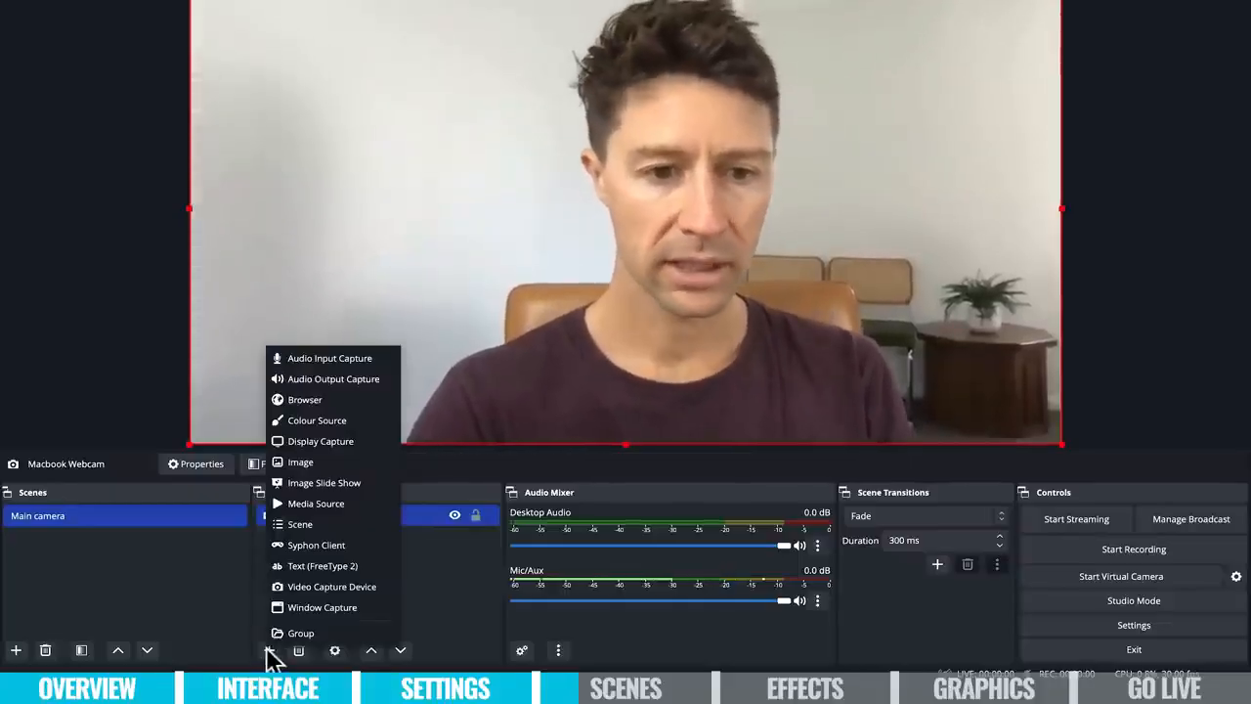
left_click(378, 590)
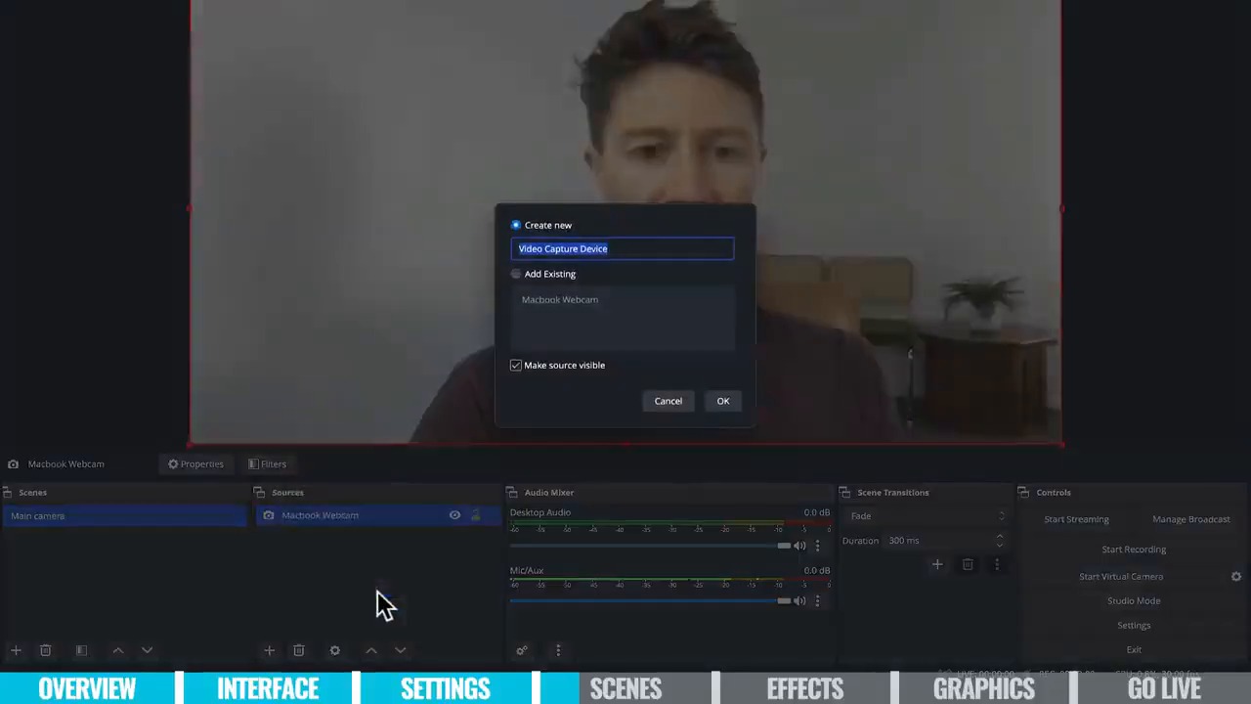
left_click(732, 405)
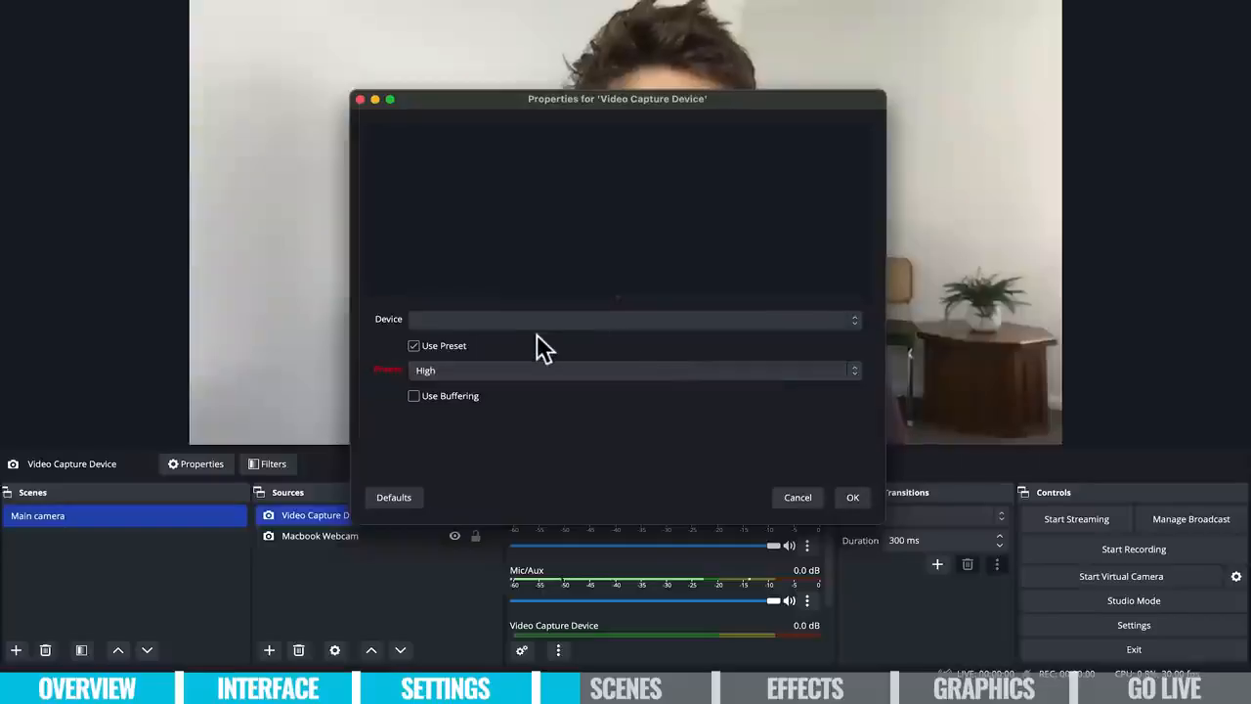
left_click(653, 319)
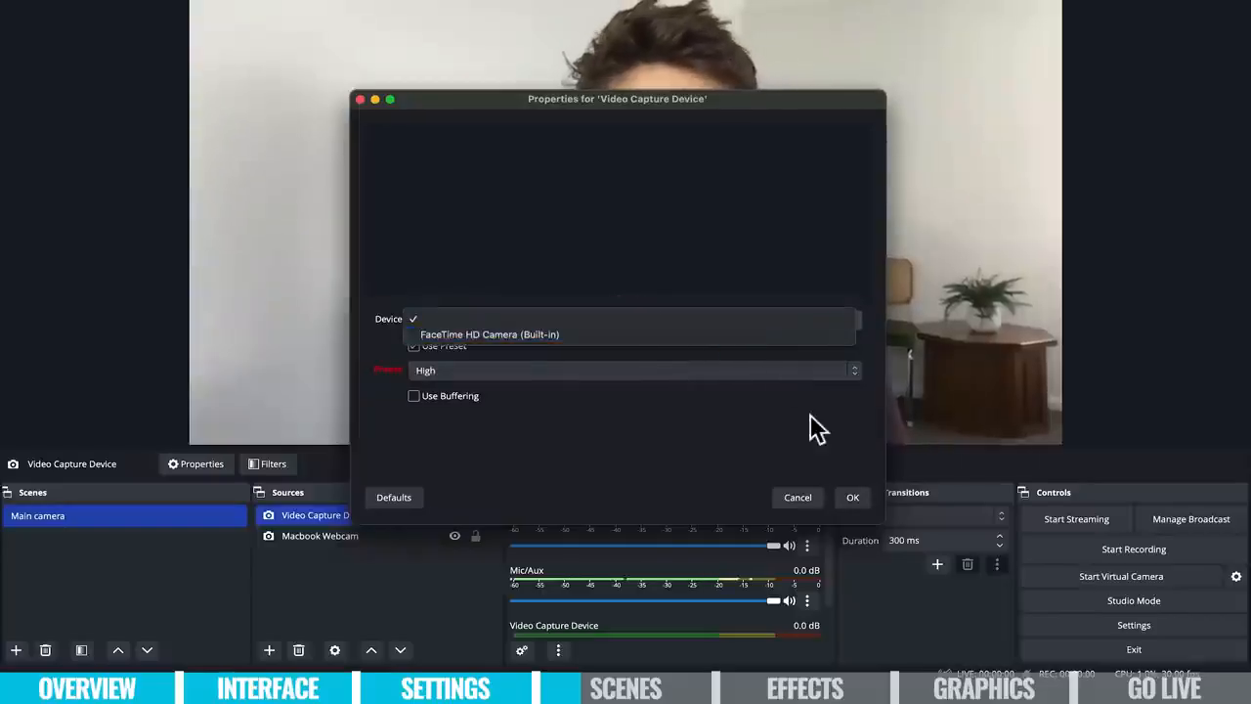
left_click(800, 497)
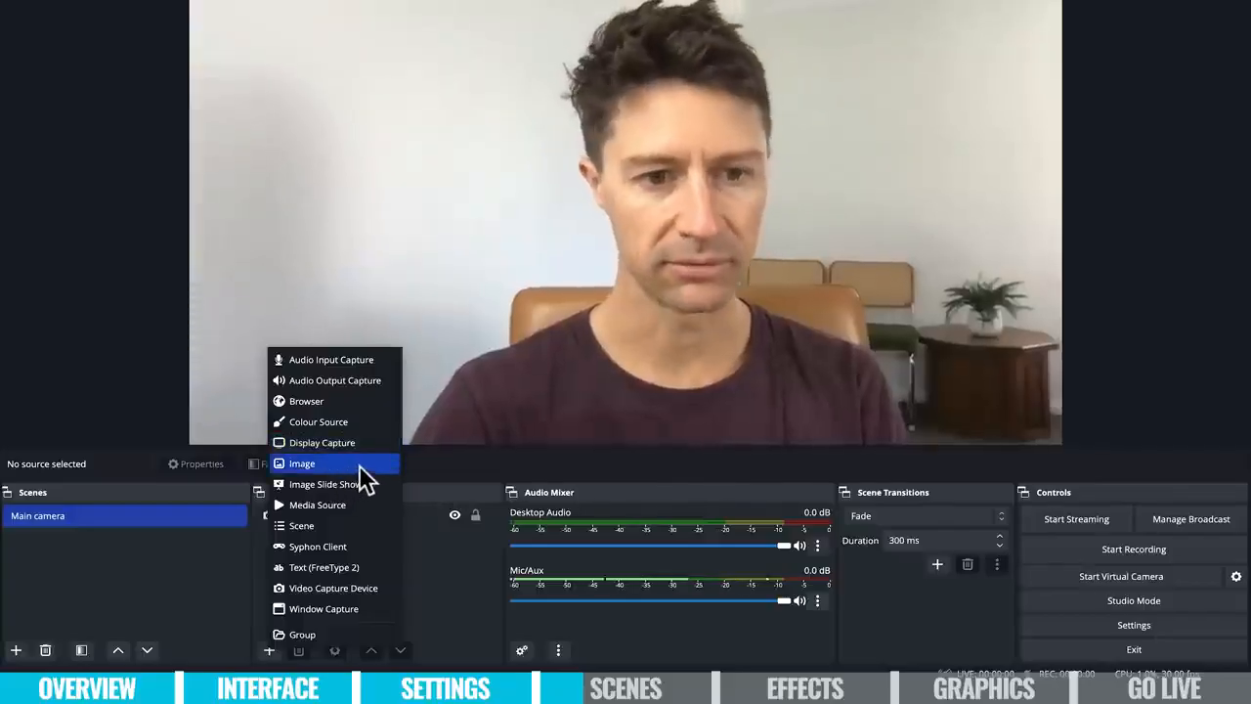
Add a new Image source with the default name, using Cover.jpg from the 5 Video Marketing Ideas That Work folder.
left_click(358, 467)
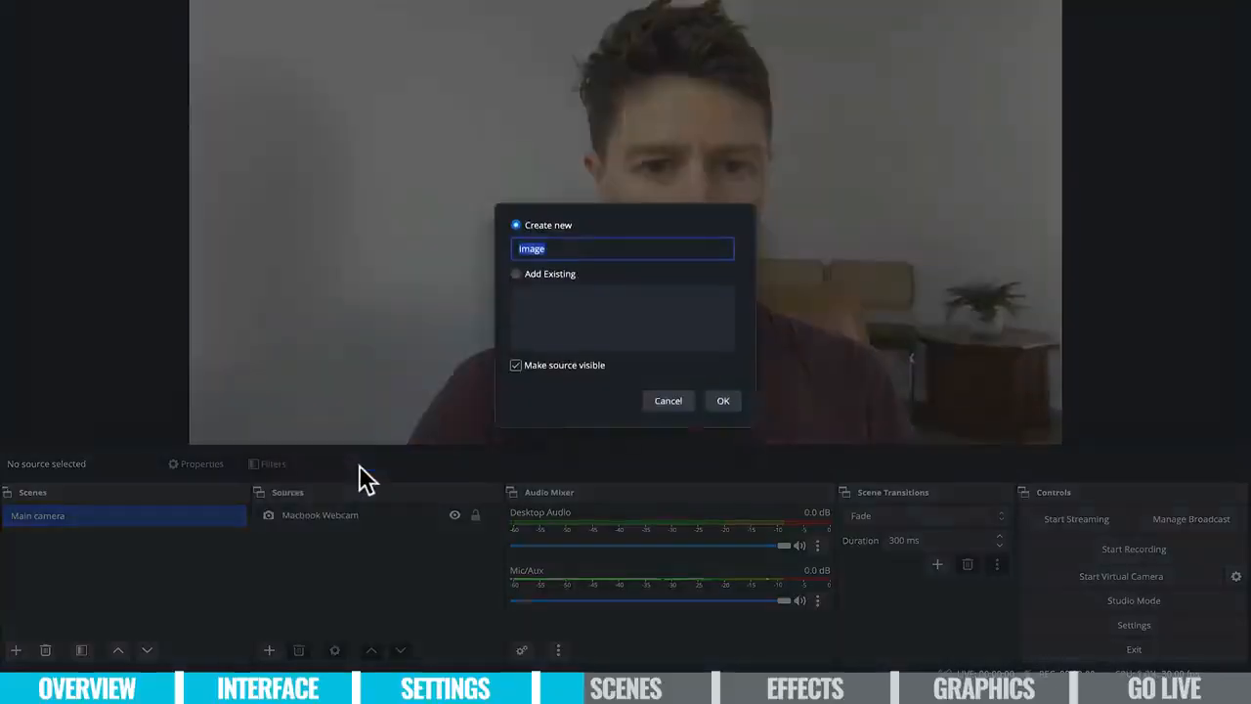
left_click(723, 401)
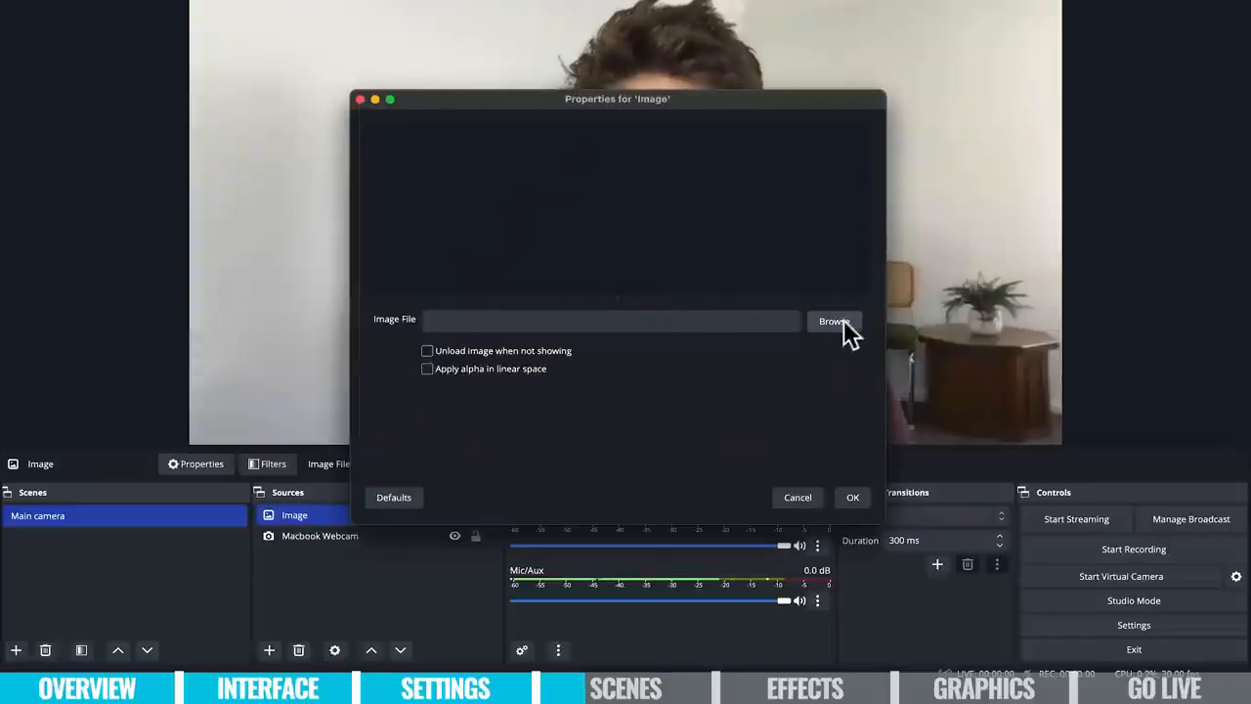
left_click(840, 323)
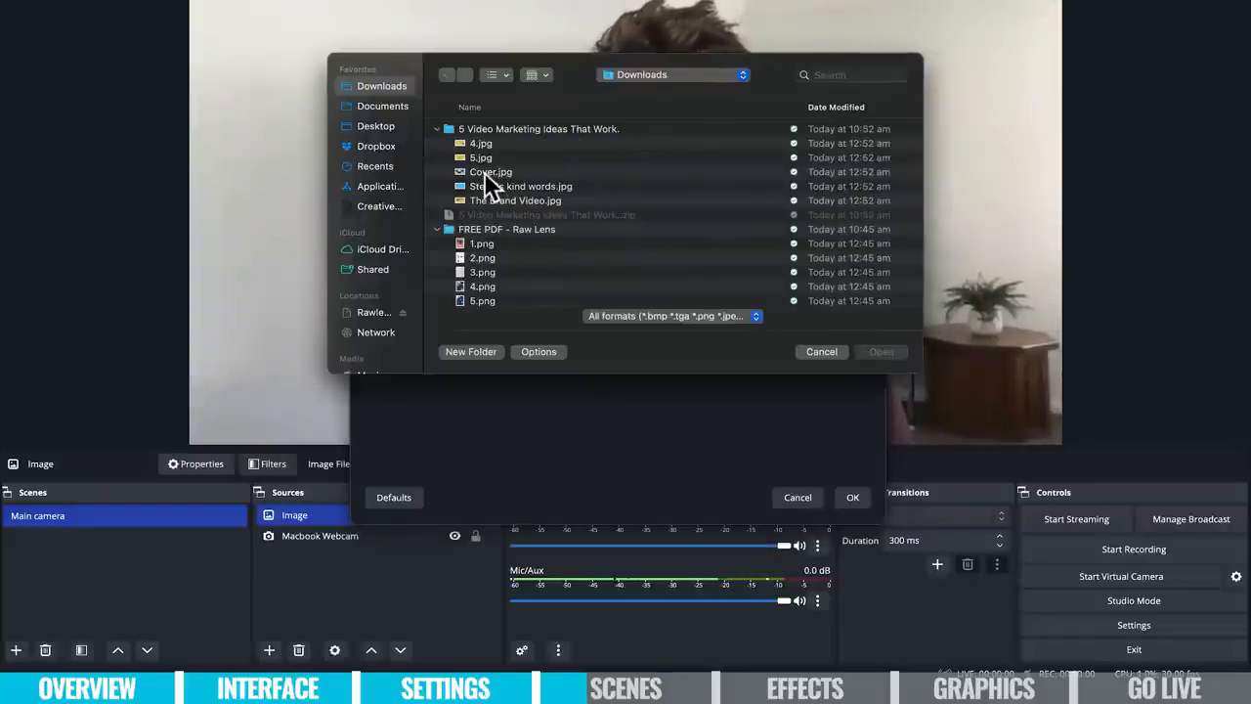
left_click(484, 171)
left_click(889, 354)
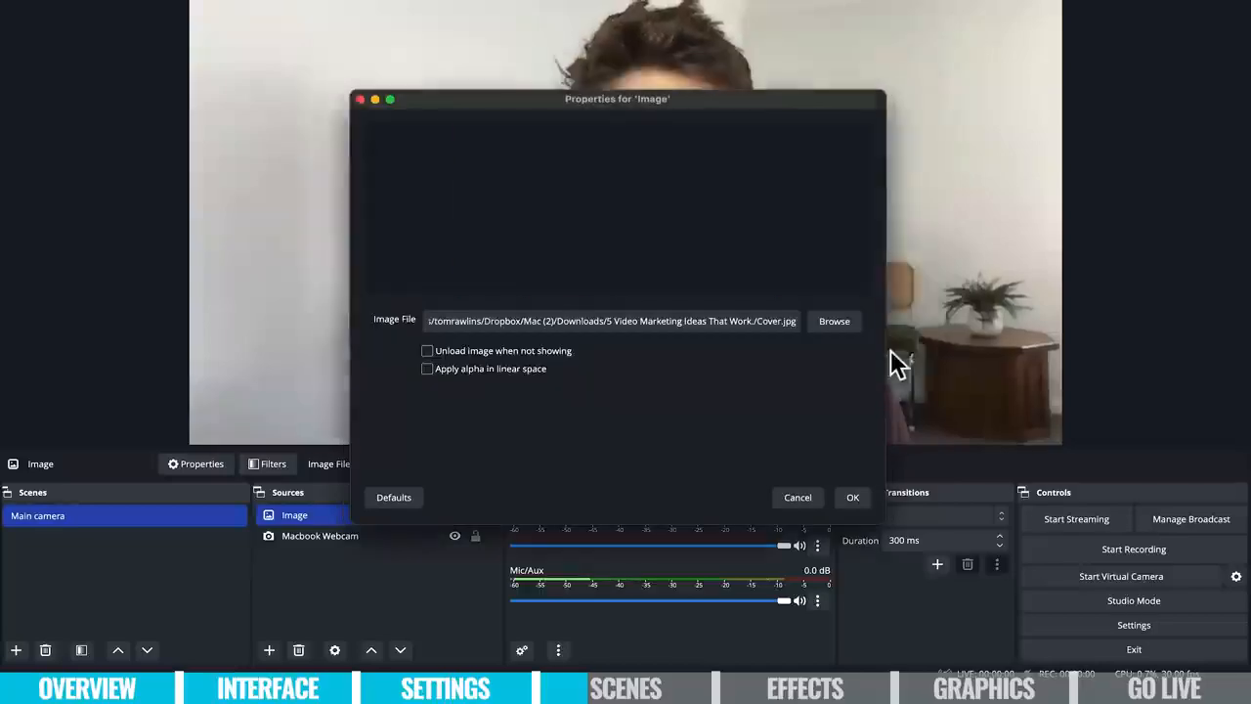
left_click(851, 498)
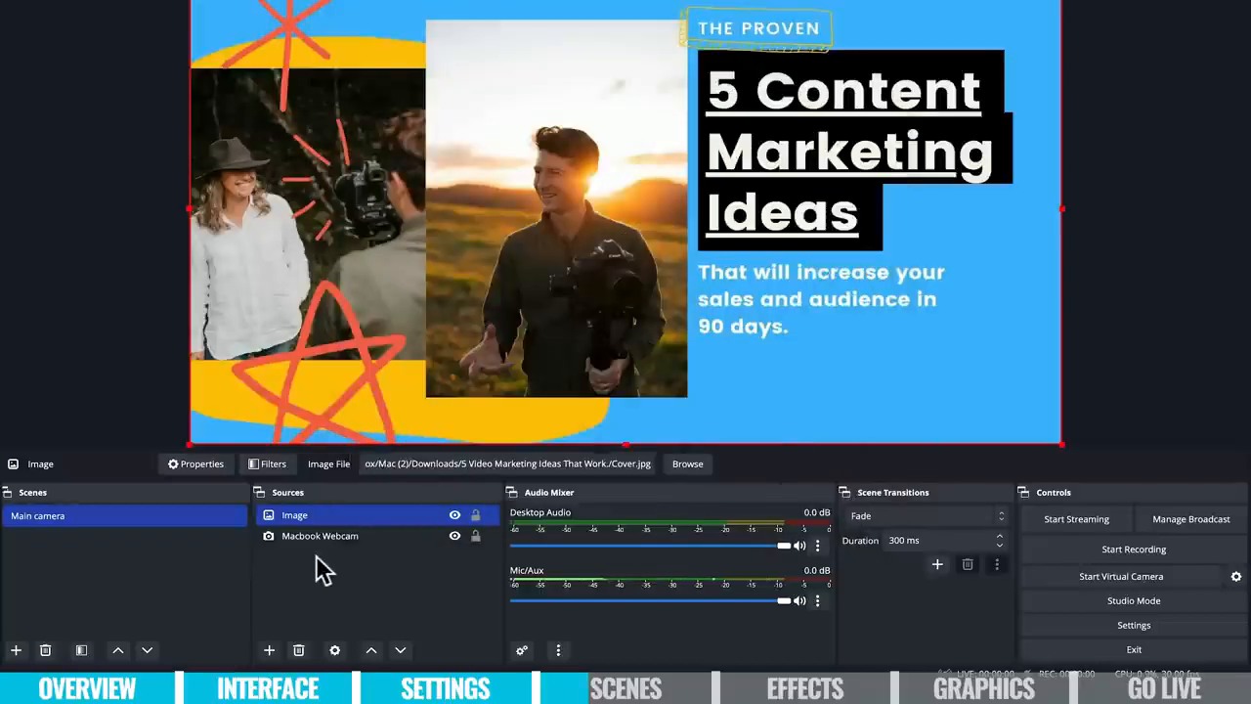
Add a second Image source named Image 2, using the "kind words" testimonial JPG from the same folder.
left_click(269, 650)
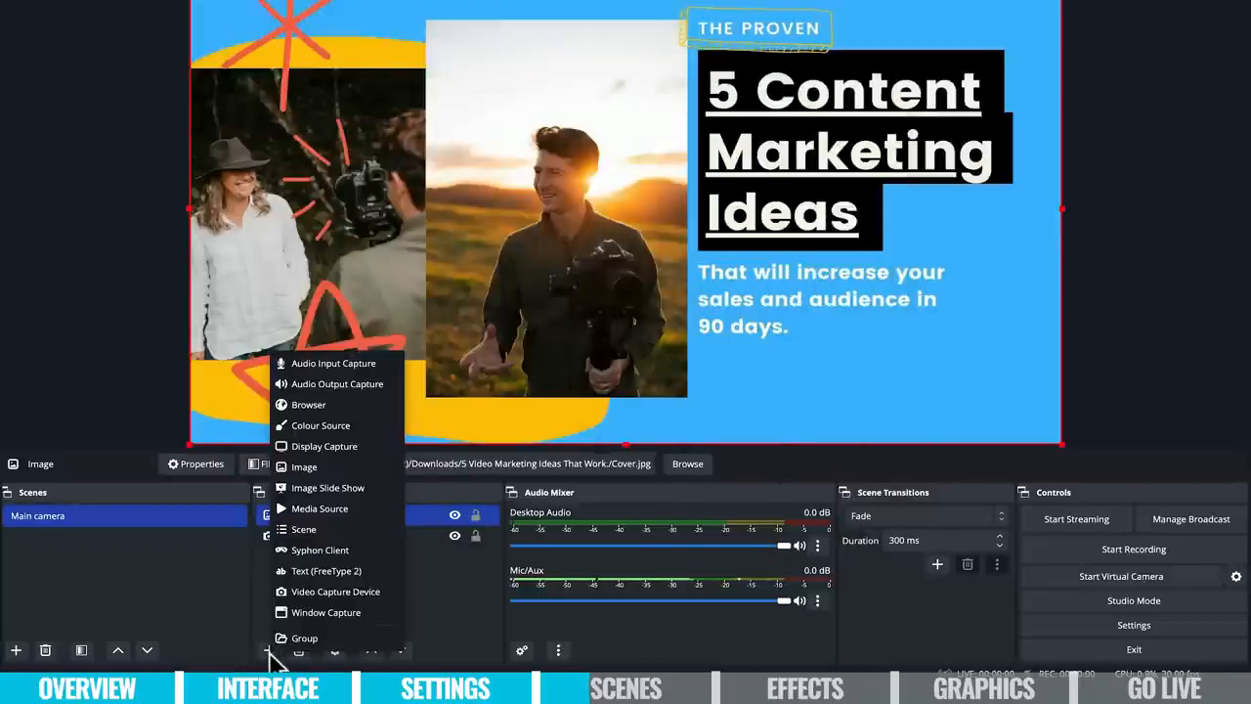
left_click(332, 466)
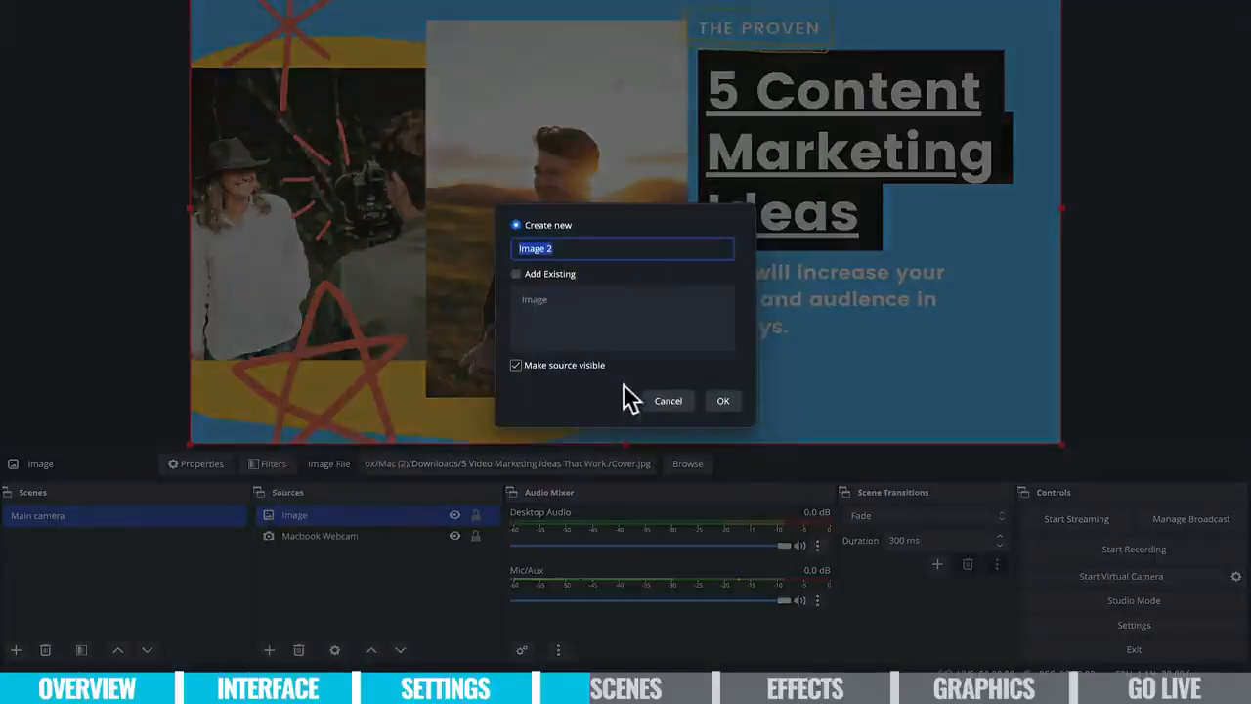
left_click(722, 399)
left_click(846, 322)
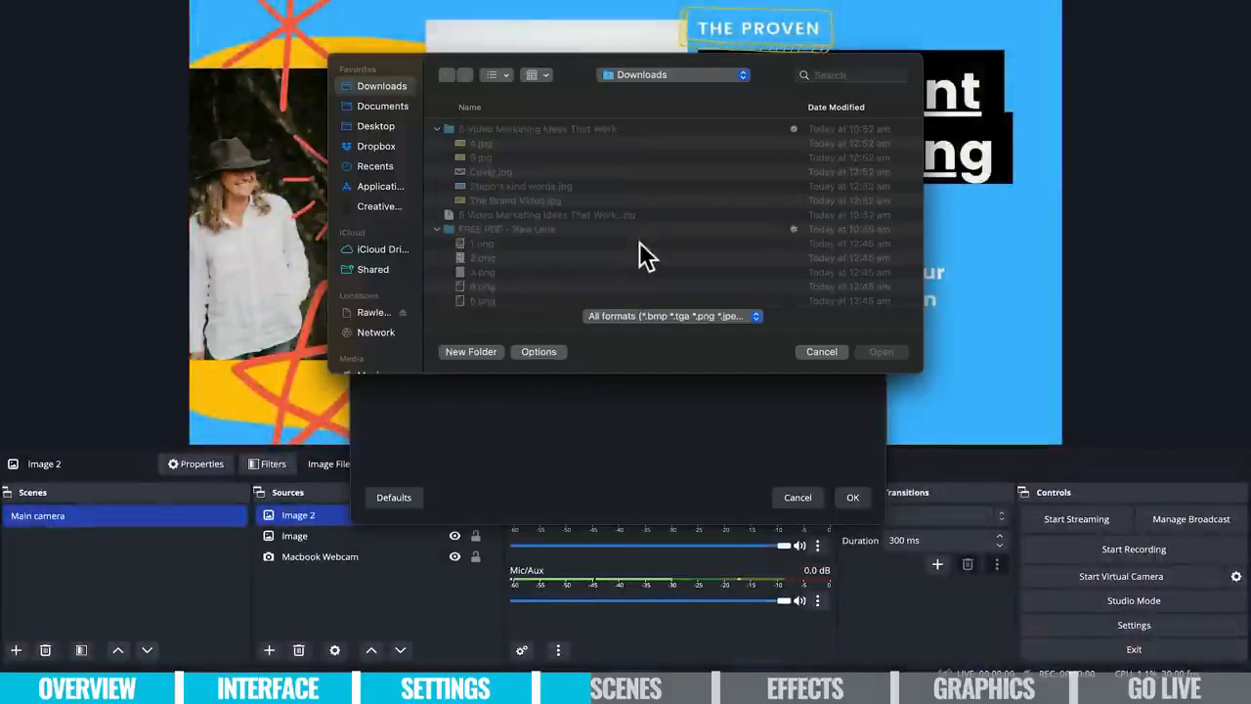
left_click(573, 186)
left_click(888, 354)
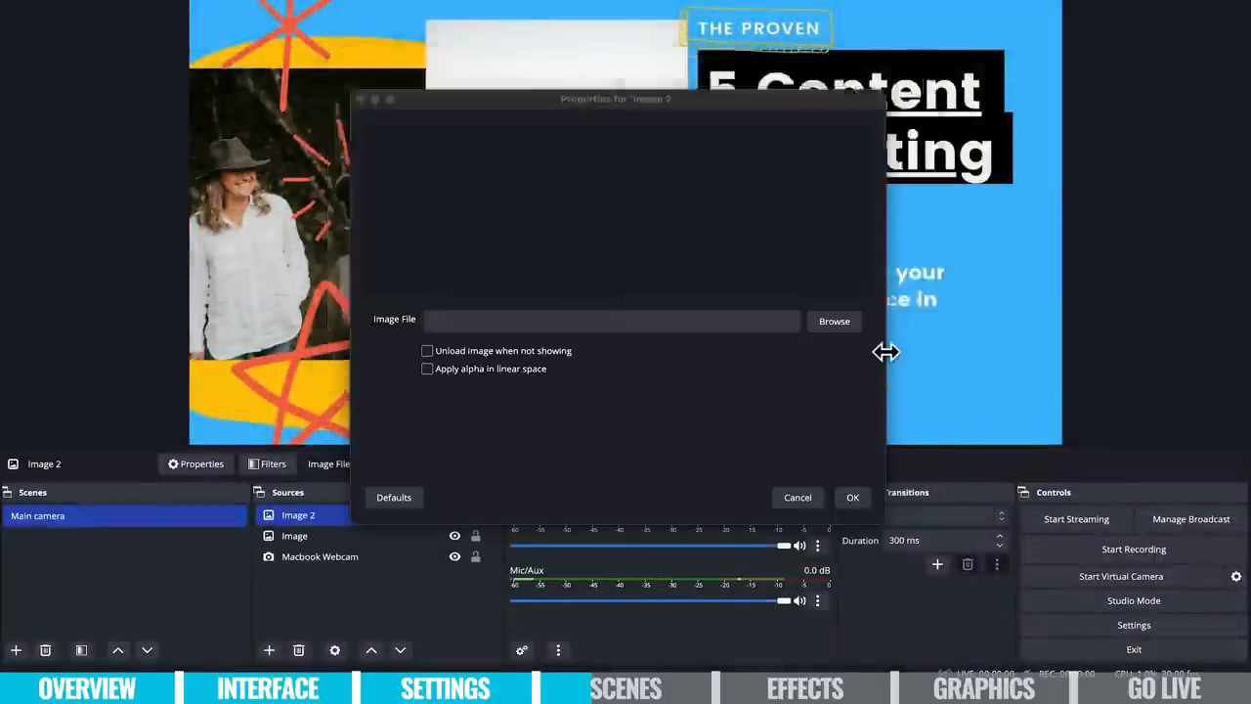
left_click(852, 496)
Hide and show the Image 2 and Image sources in turn to compare which layer appears in the preview.
left_click(386, 536)
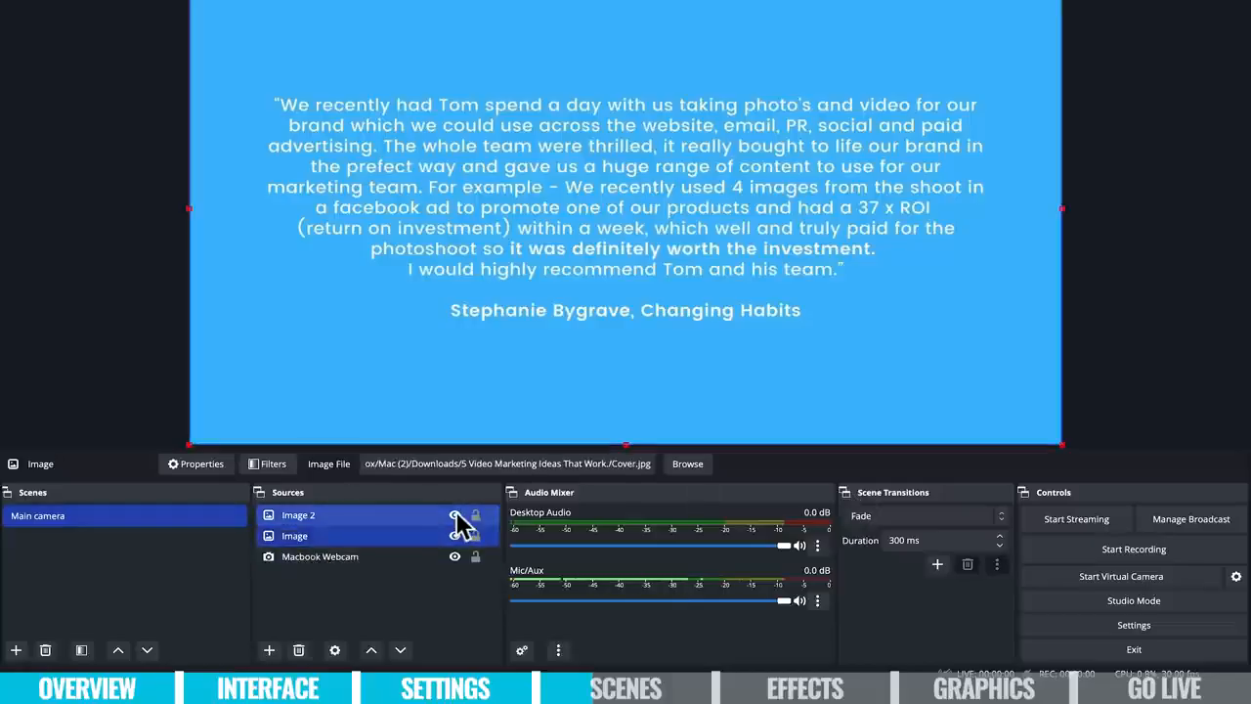
left_click(454, 515)
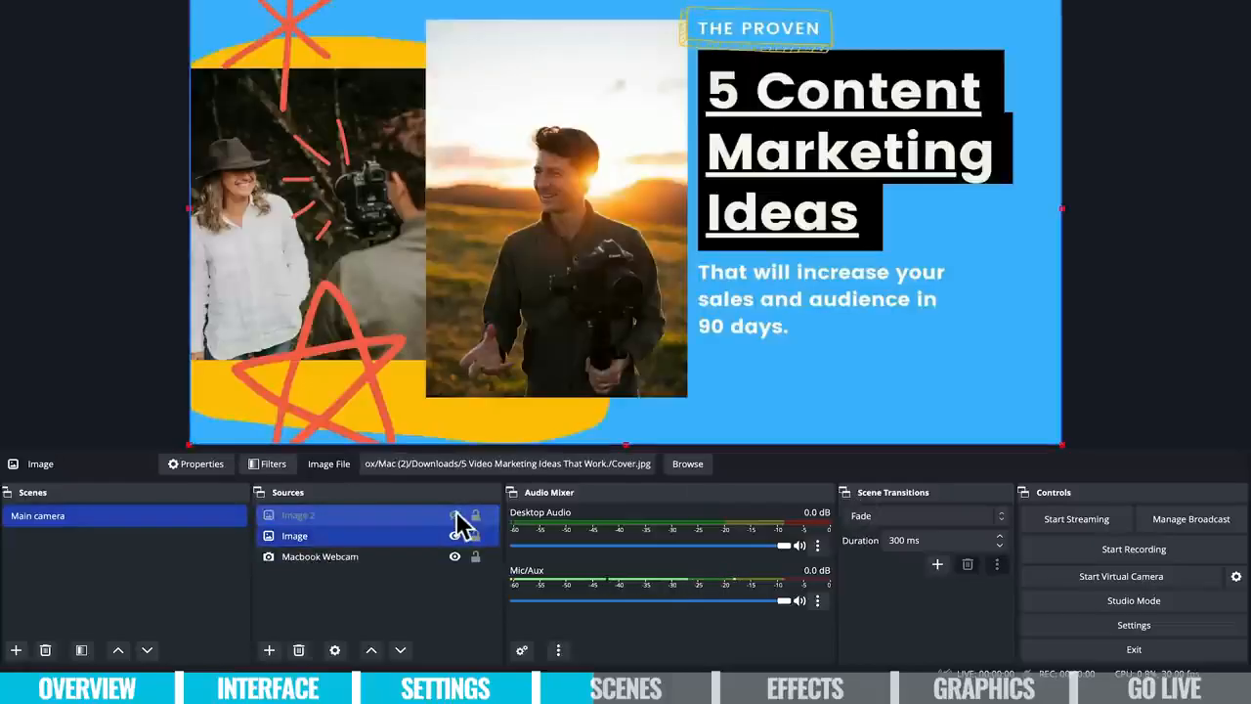
left_click(454, 515)
left_click(456, 535)
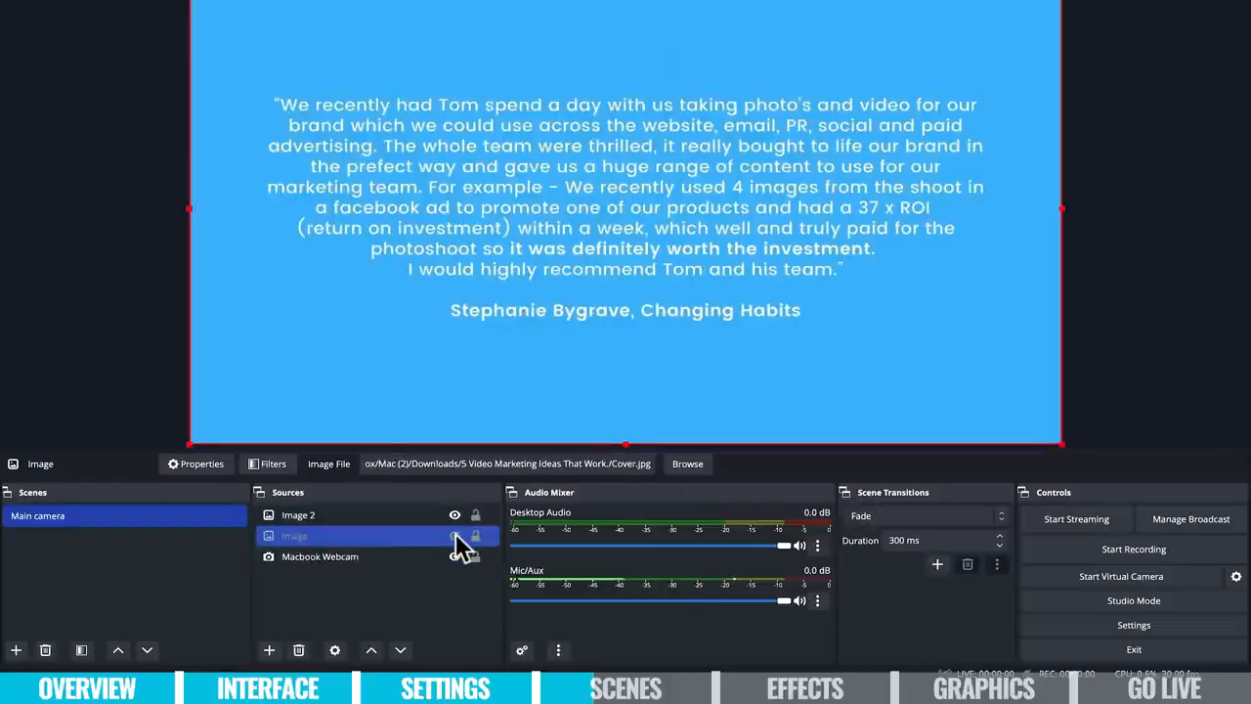
left_click(456, 536)
left_click(455, 515)
left_click(454, 515)
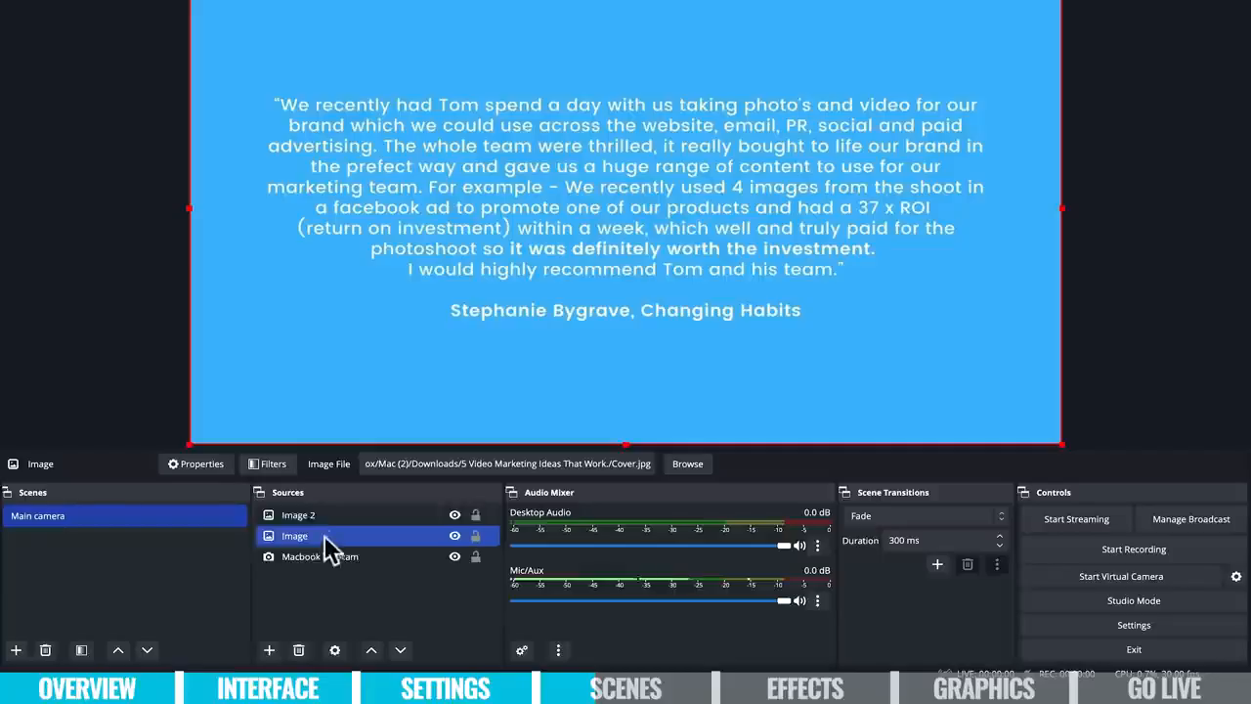
Reorder the sources so that Image is uppermost, Macbook Webcam is in the middle and Image 2 is lowest.
left_click_drag(324, 515, 329, 546)
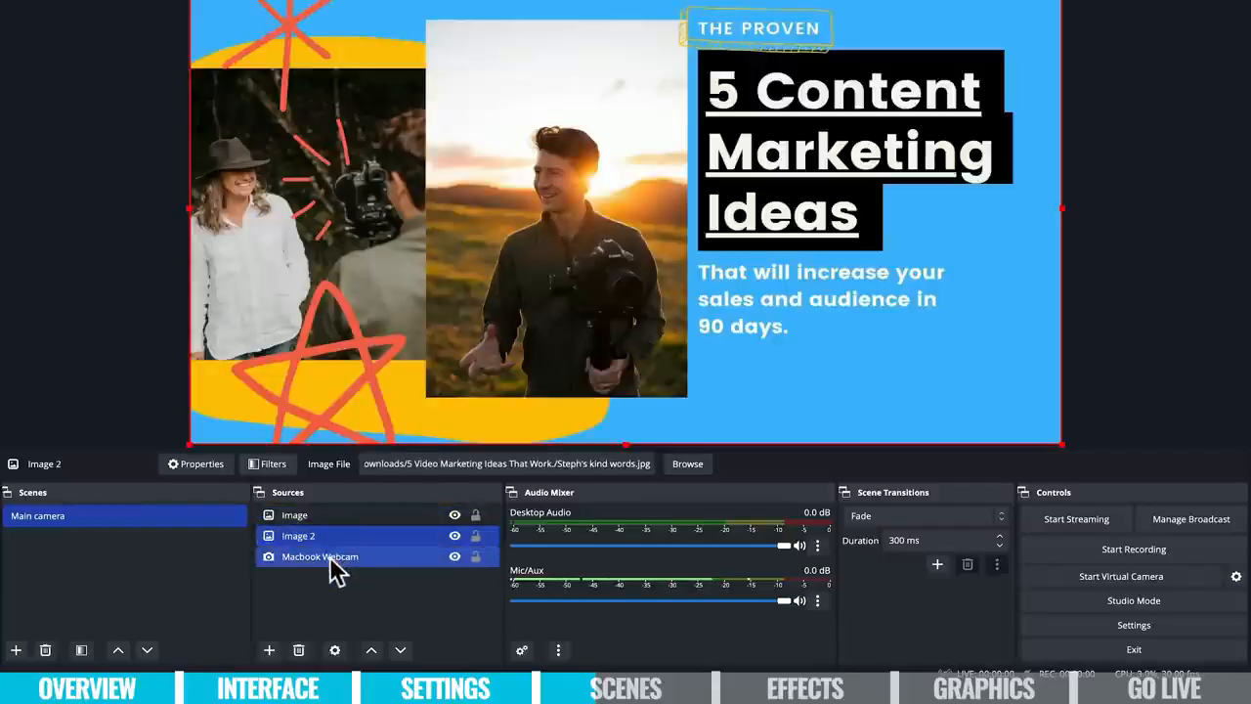
left_click(383, 517)
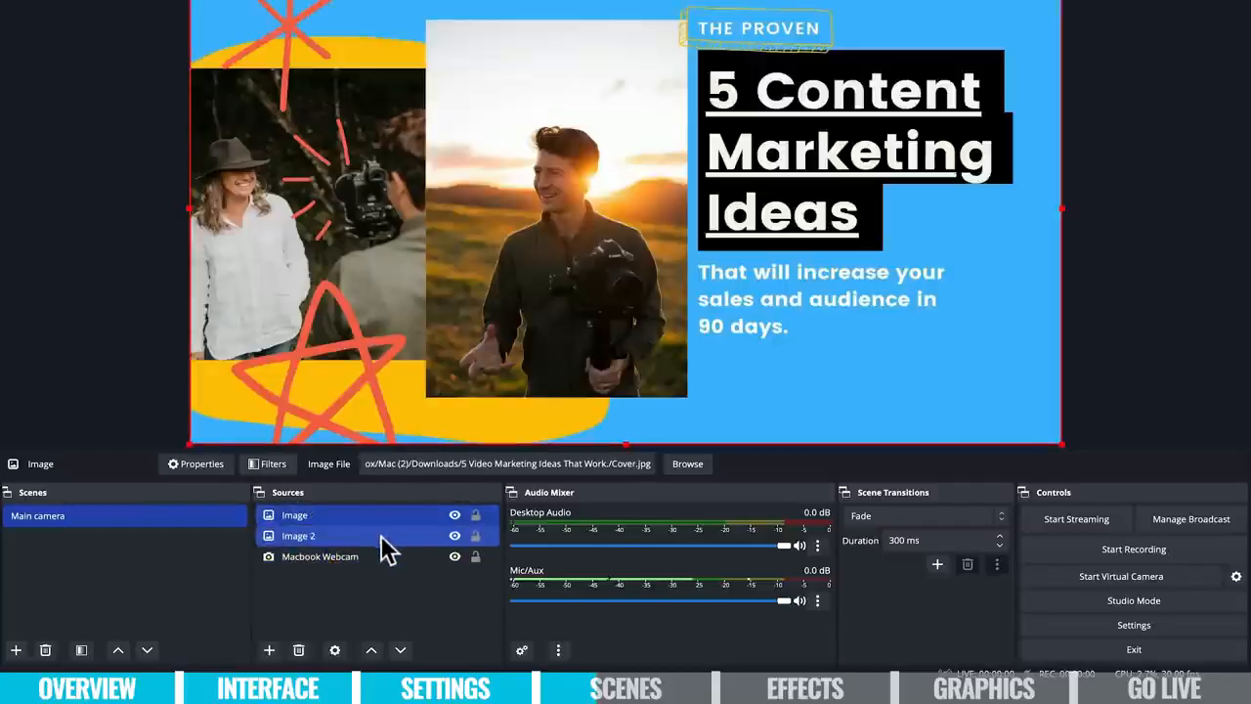
left_click_drag(389, 554, 393, 535)
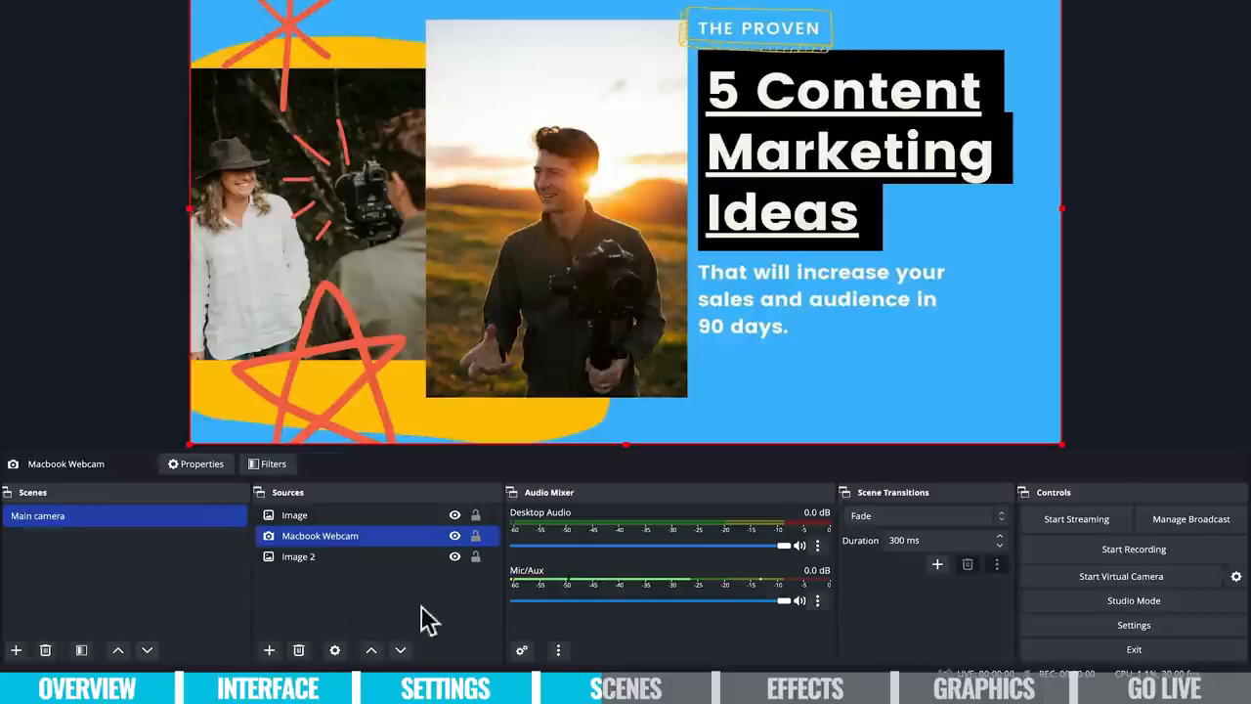
Remove the Image and Image 2 sources from the Main camera scene, keeping only Macbook Webcam.
left_click(393, 556, "ctrl")
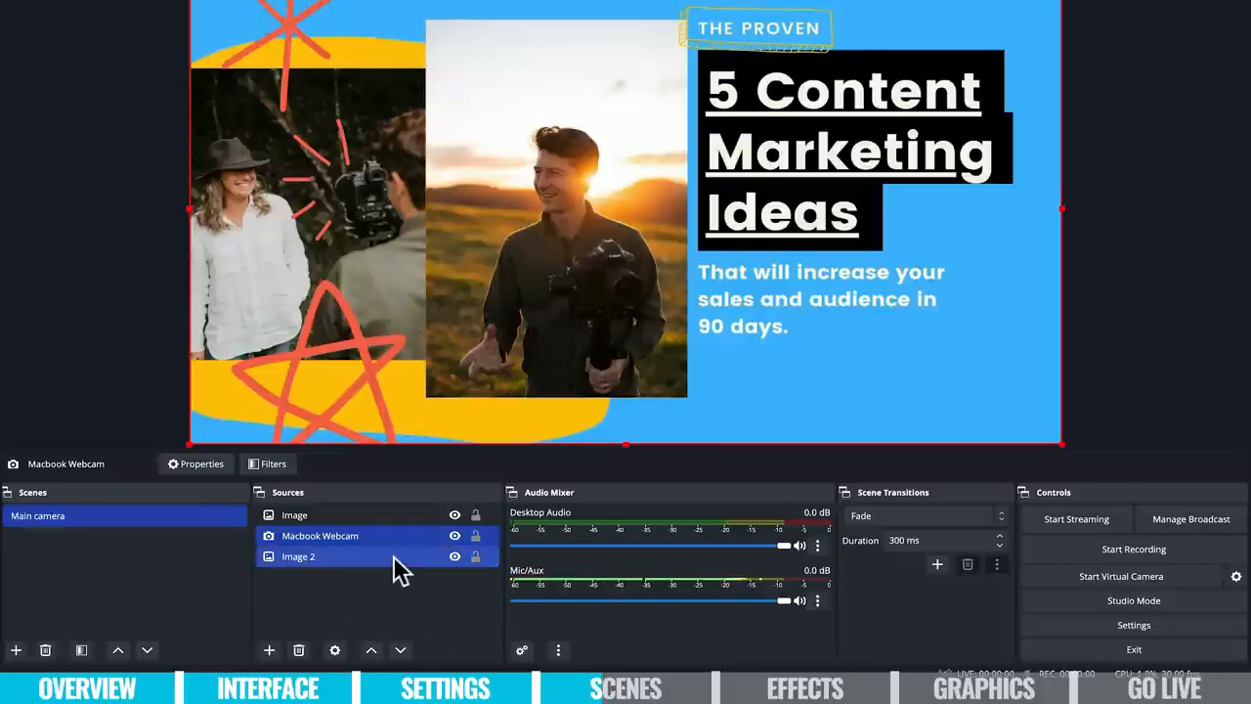
left_click(393, 555, "ctrl")
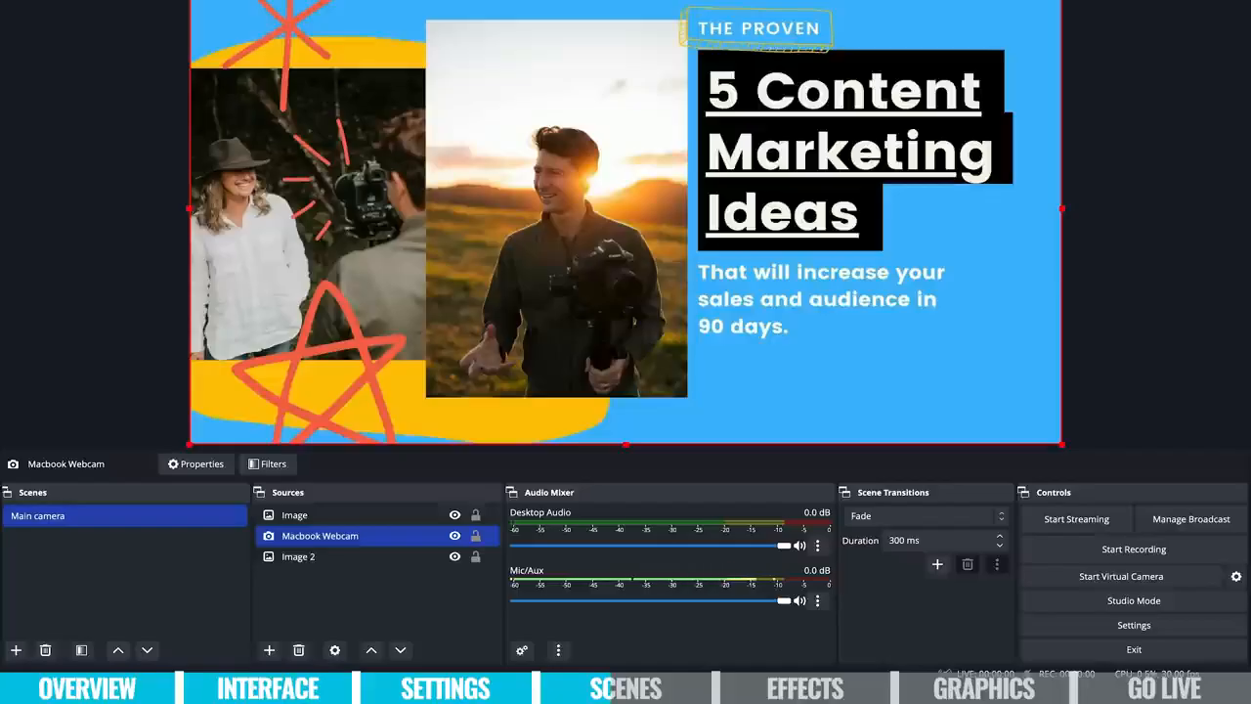
left_click(371, 515)
left_click(386, 556, "ctrl")
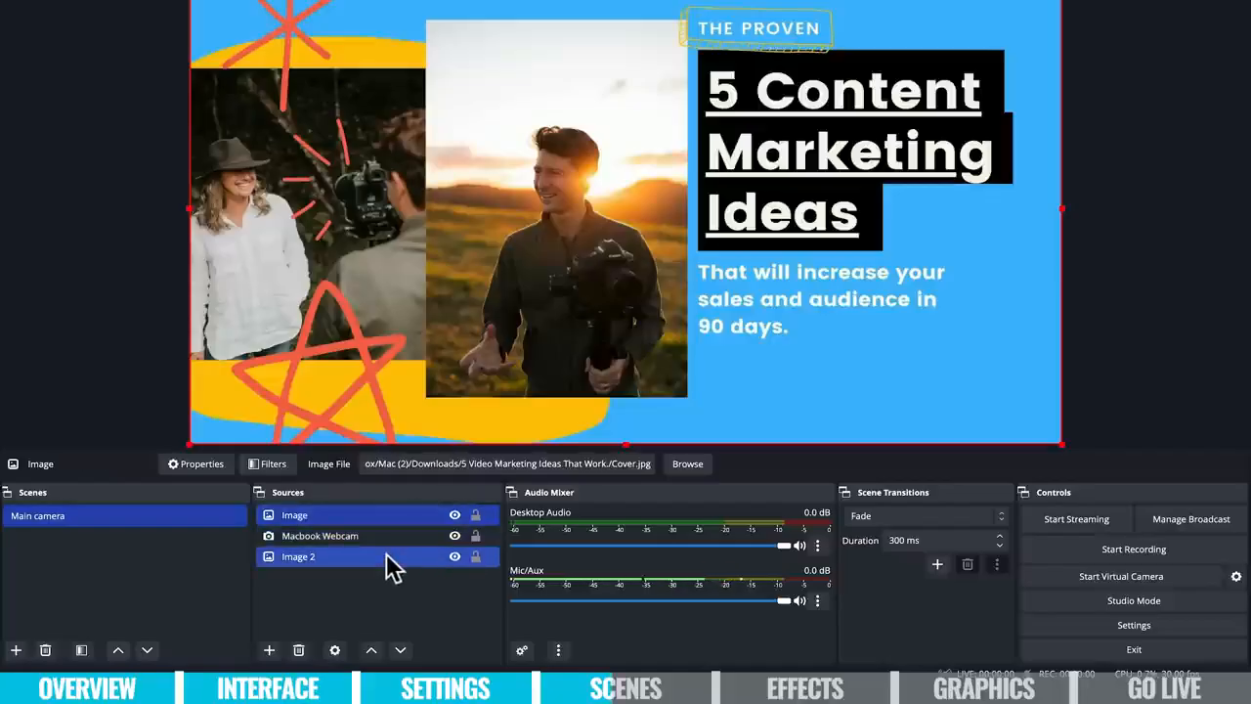
left_click(298, 650)
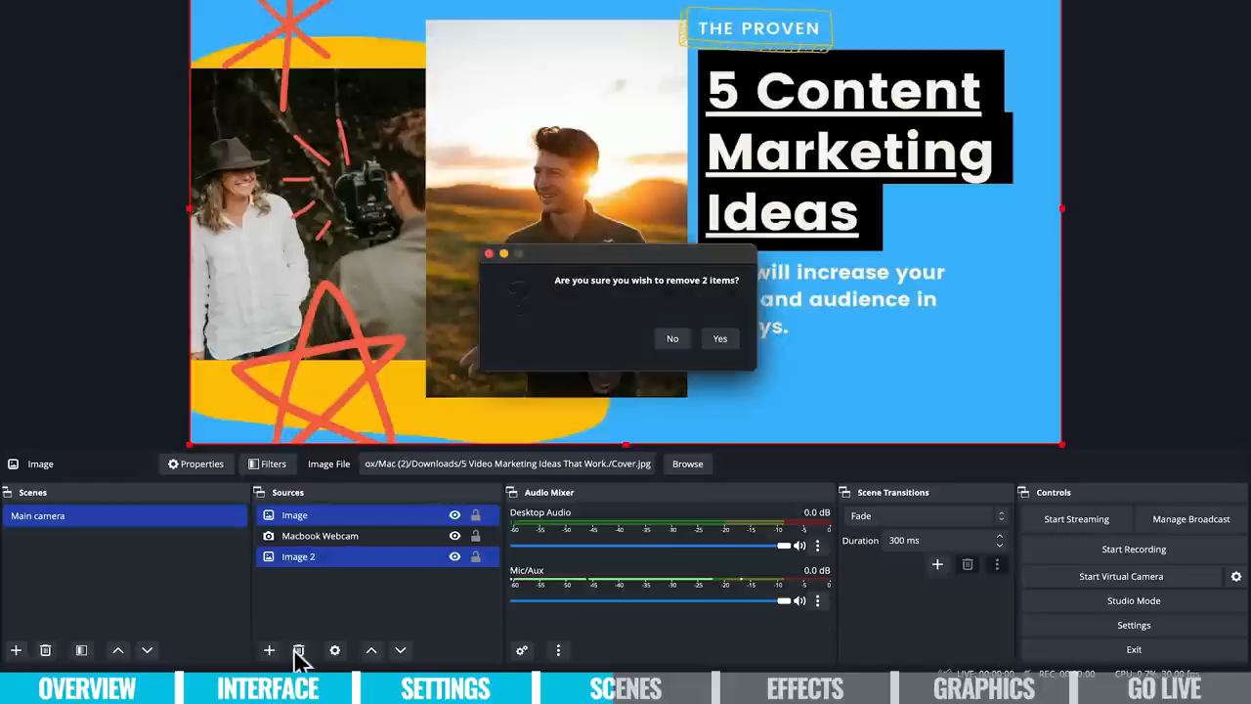
left_click(723, 340)
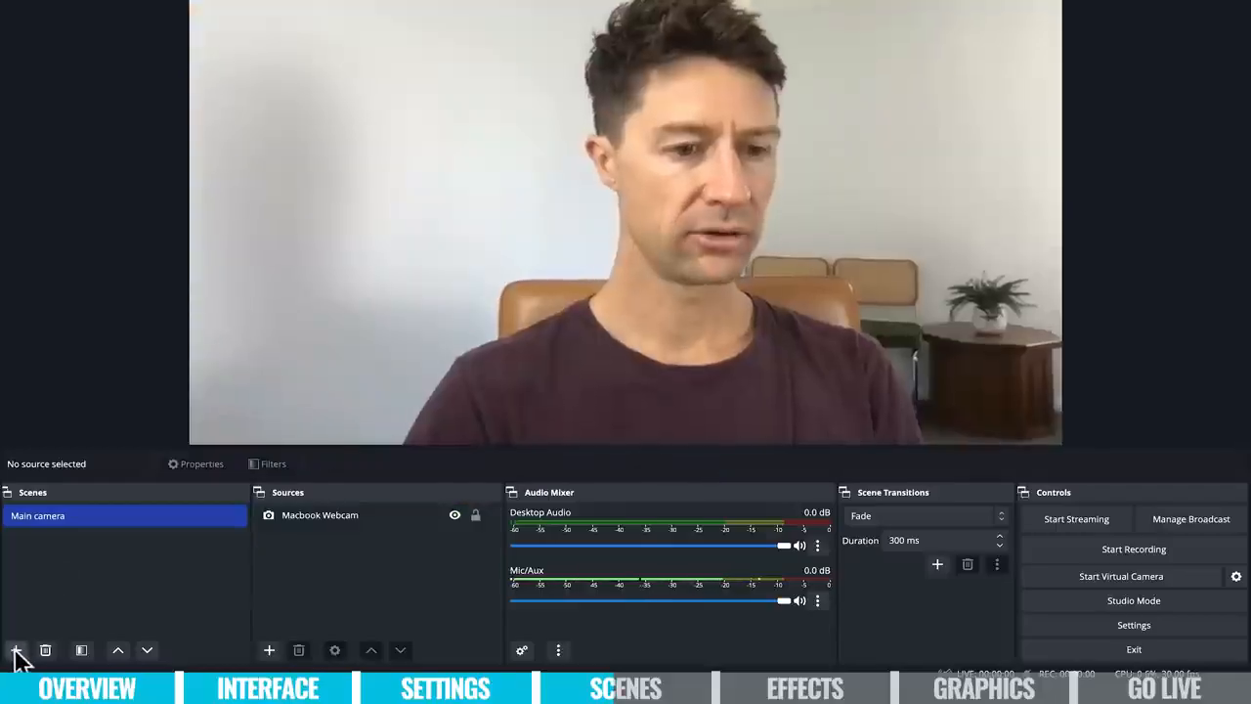
Create a new scene named Presentation, and switch to Main camera and back to compare the two scenes.
left_click(16, 650)
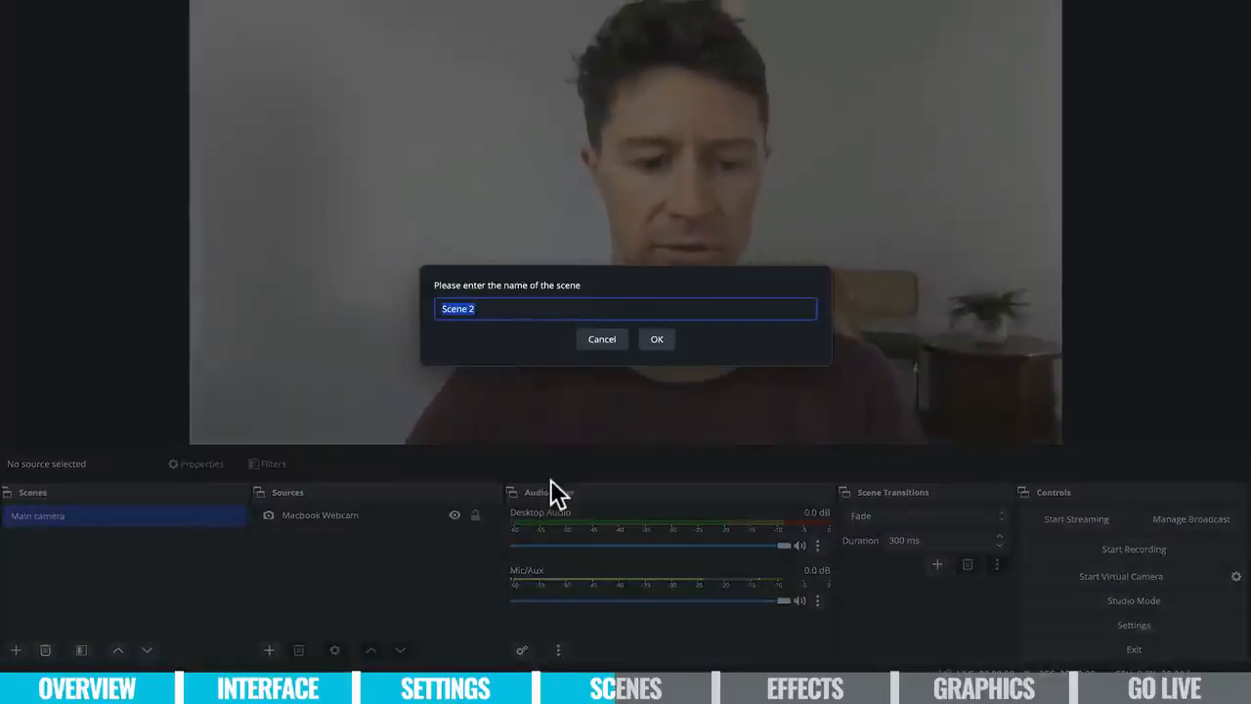
type("Presntat")
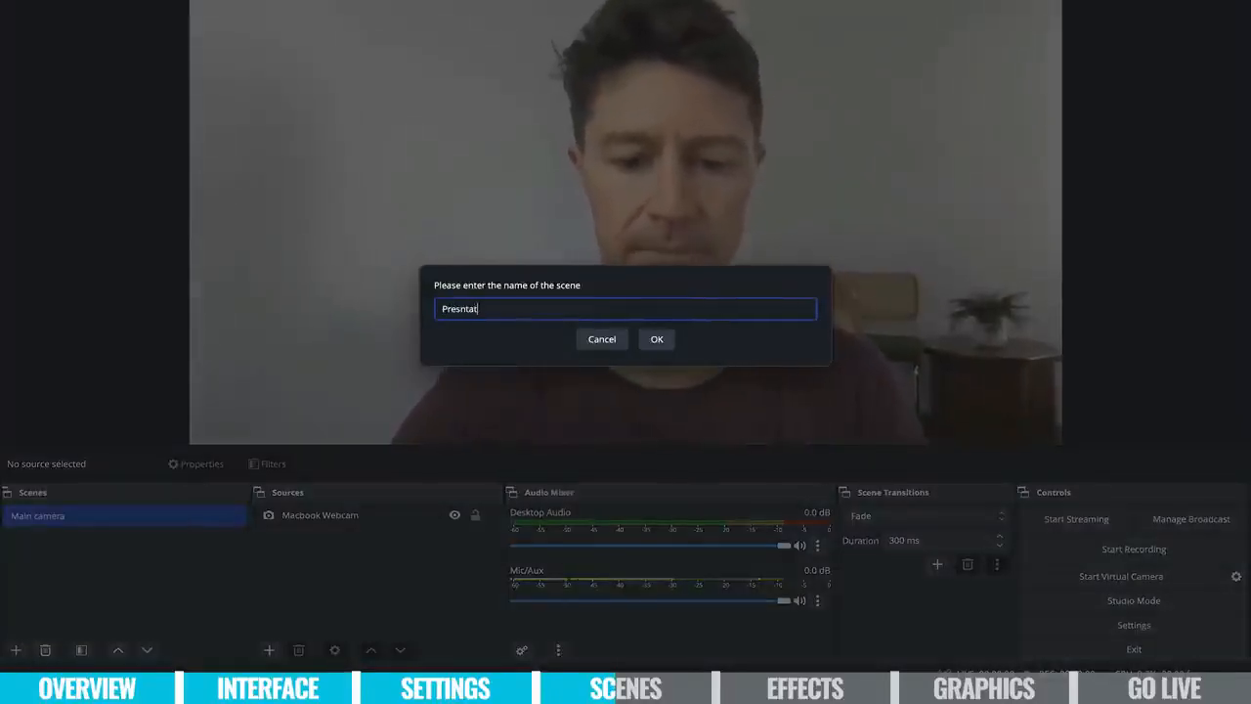
type("ion")
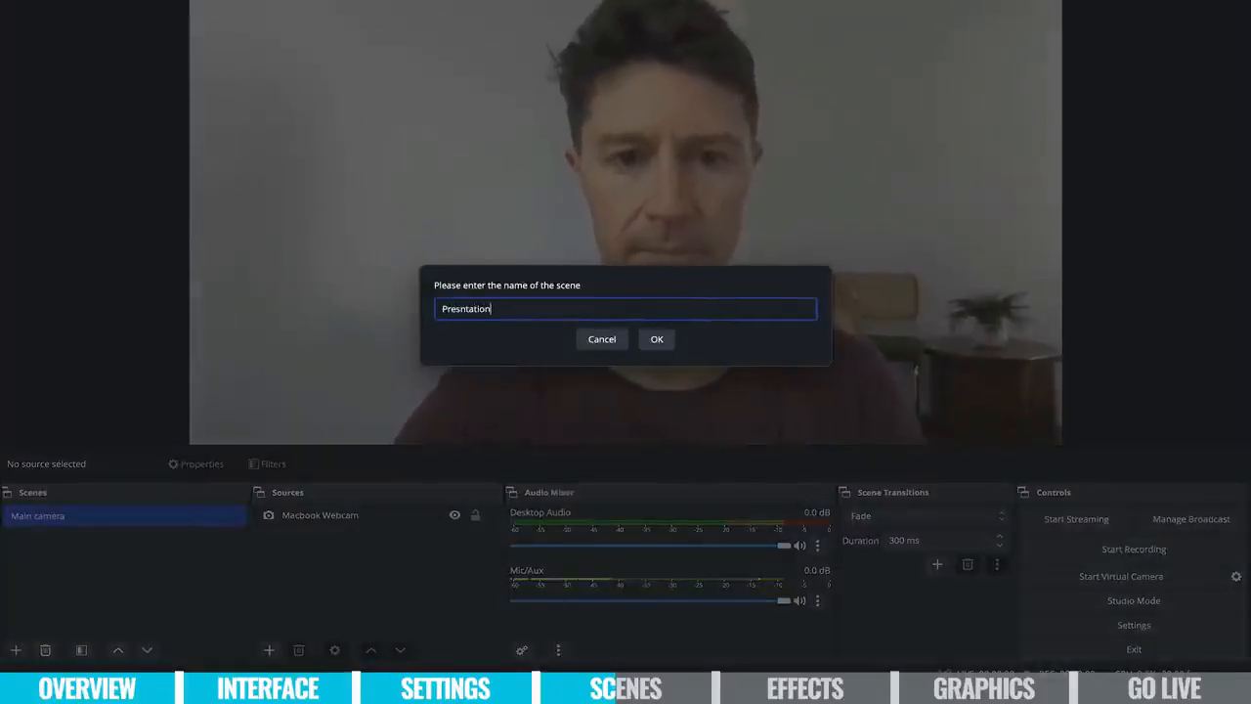
left_click(462, 307)
type("e")
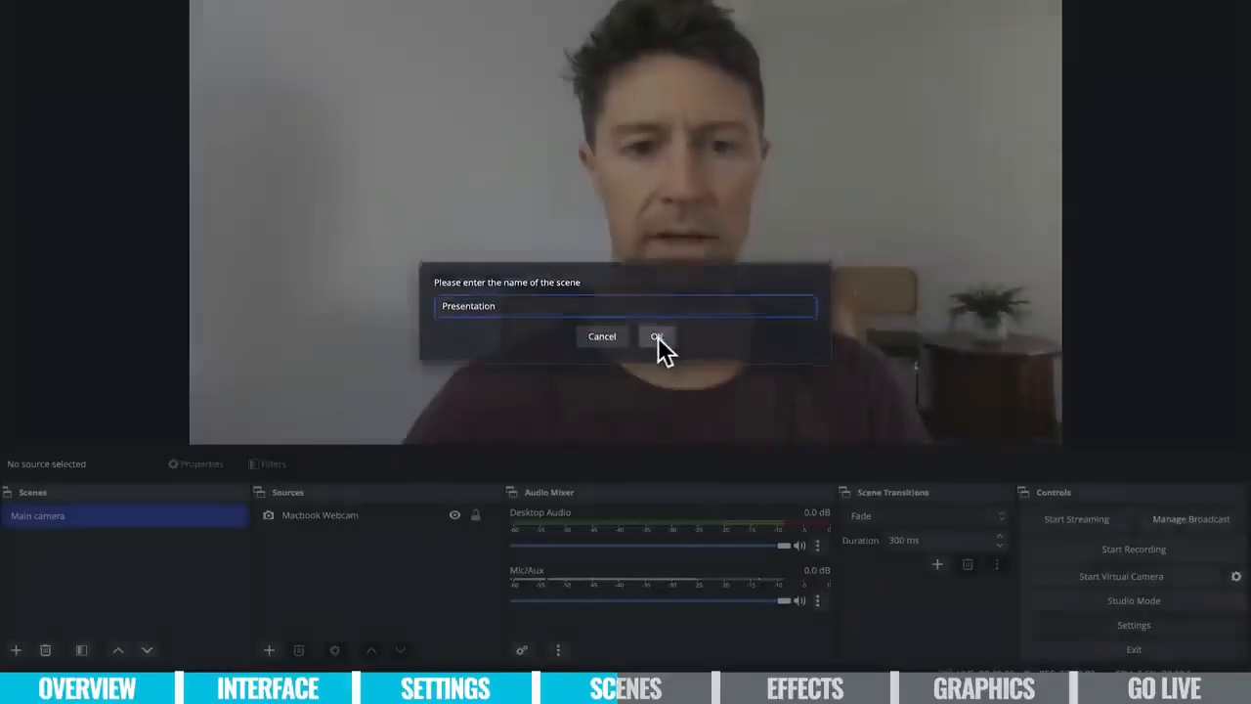
left_click(658, 338)
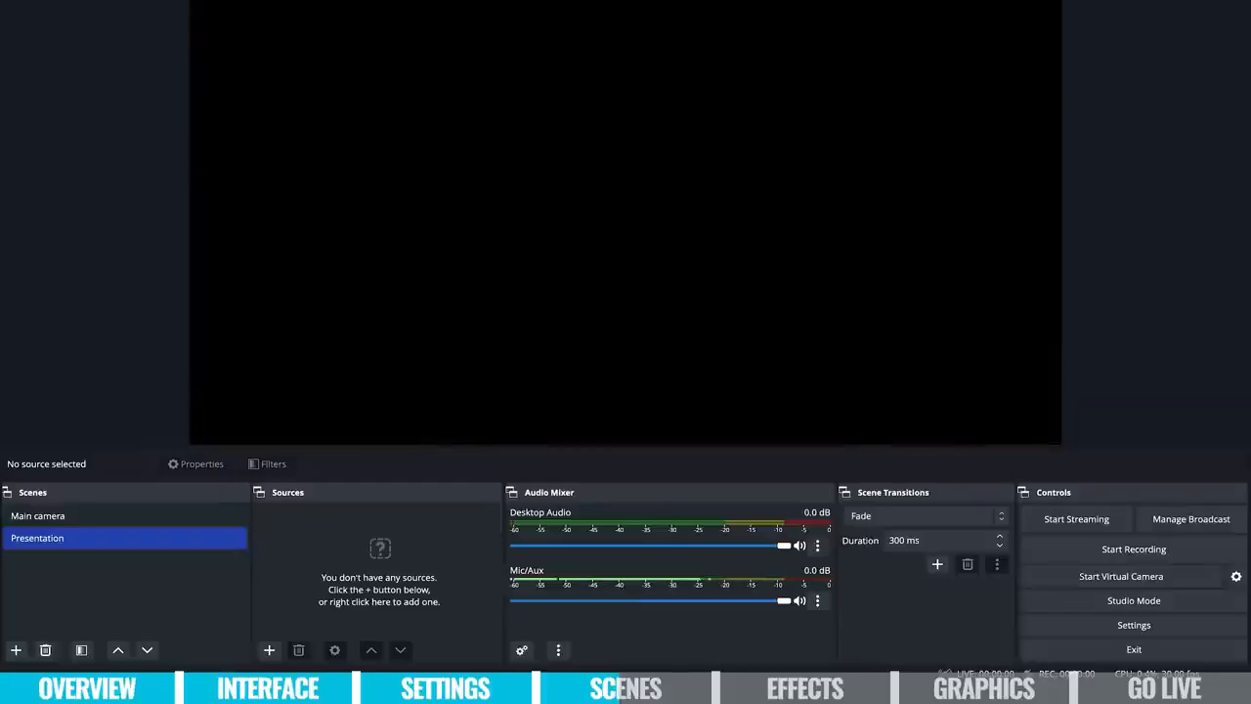
left_click(84, 518)
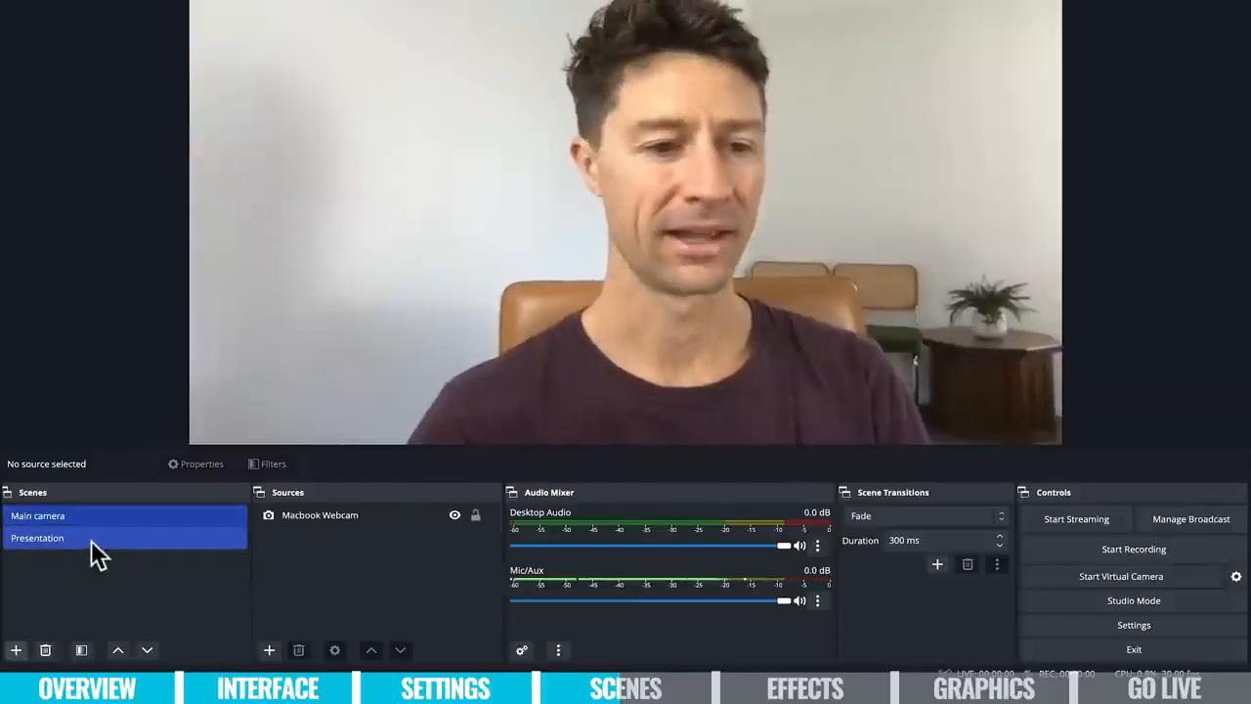
left_click(91, 539)
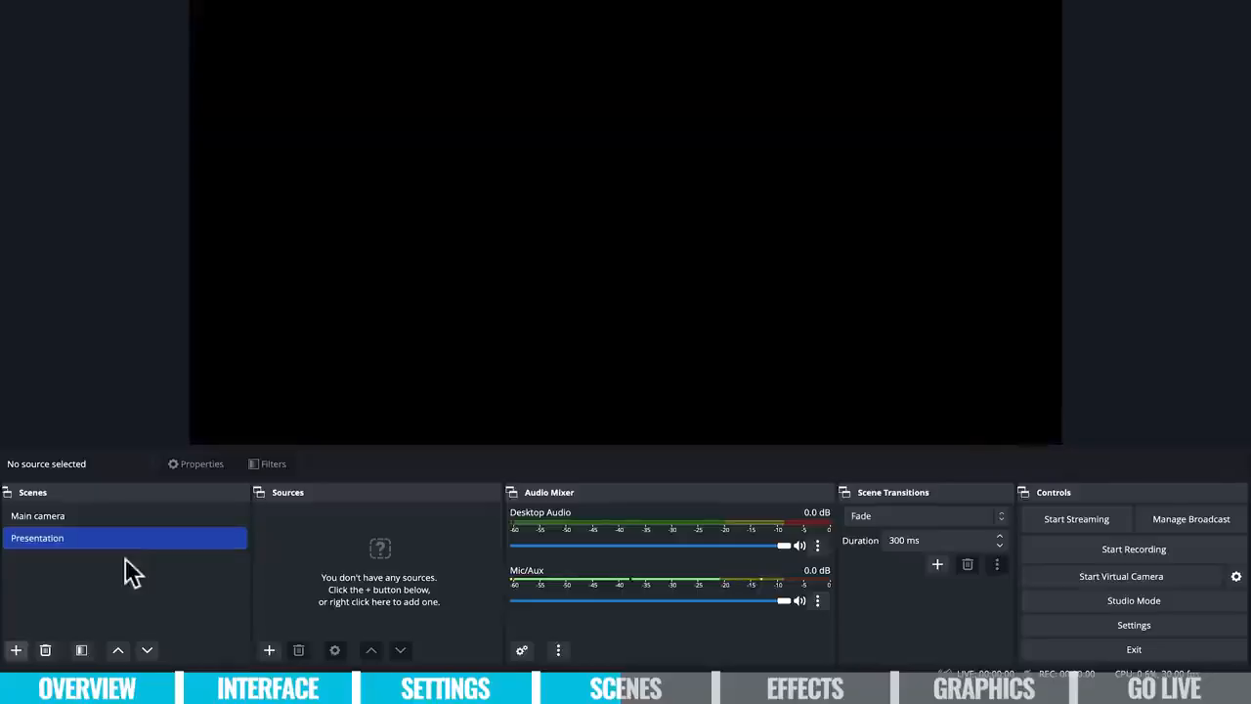
Add a new Image source with the default name to the Presentation scene, using Cover.jpg from the 5 Video Marketing Ideas That Work folder.
left_click(269, 650)
left_click(342, 466)
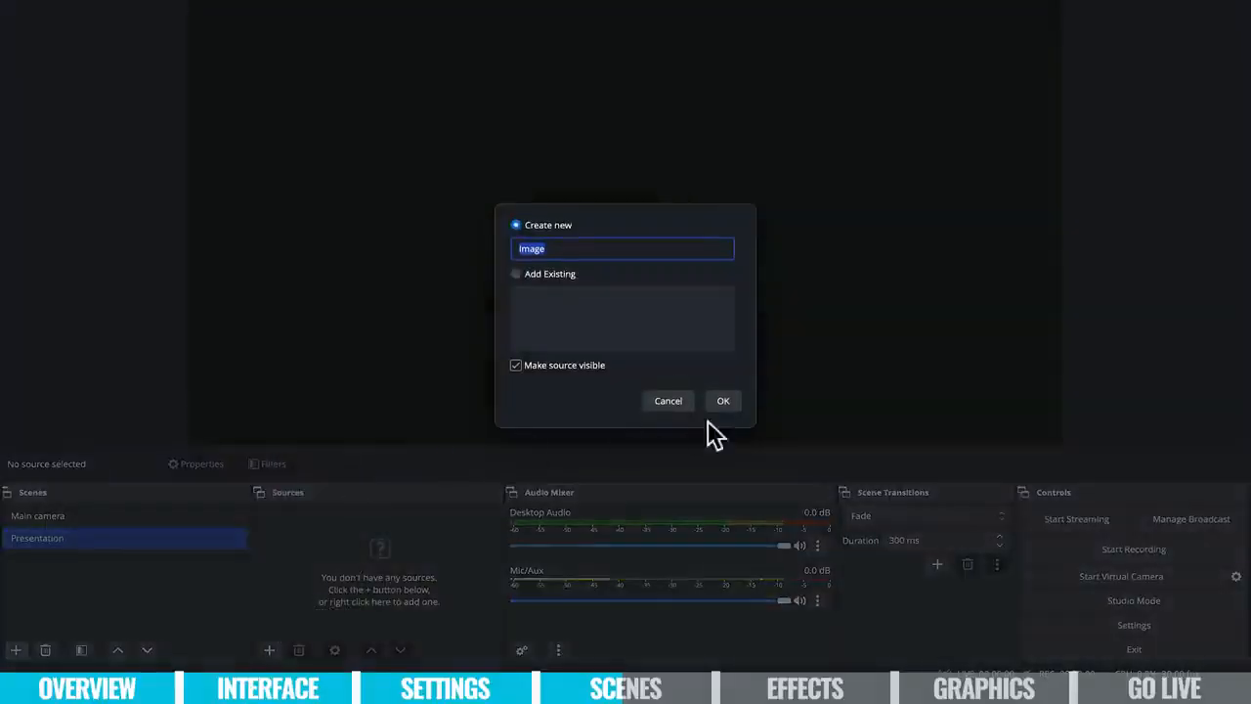
left_click(719, 388)
left_click(830, 320)
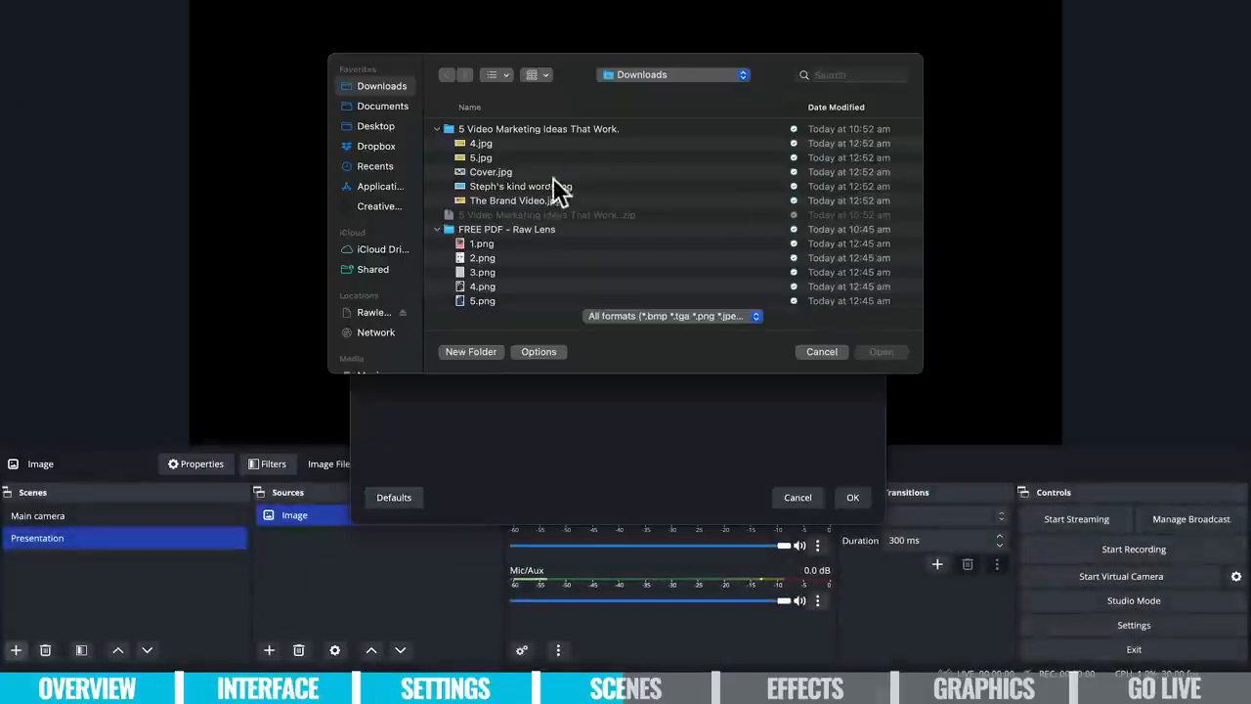
left_click(505, 171)
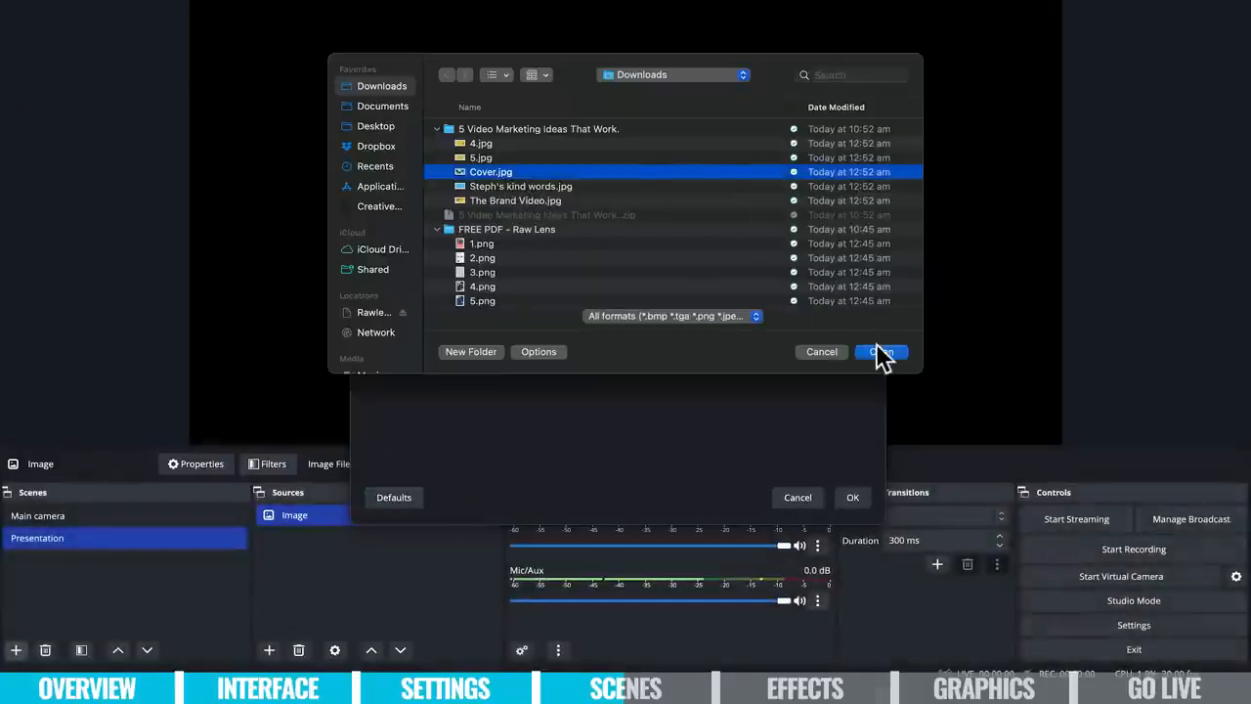
left_click(877, 352)
left_click(852, 496)
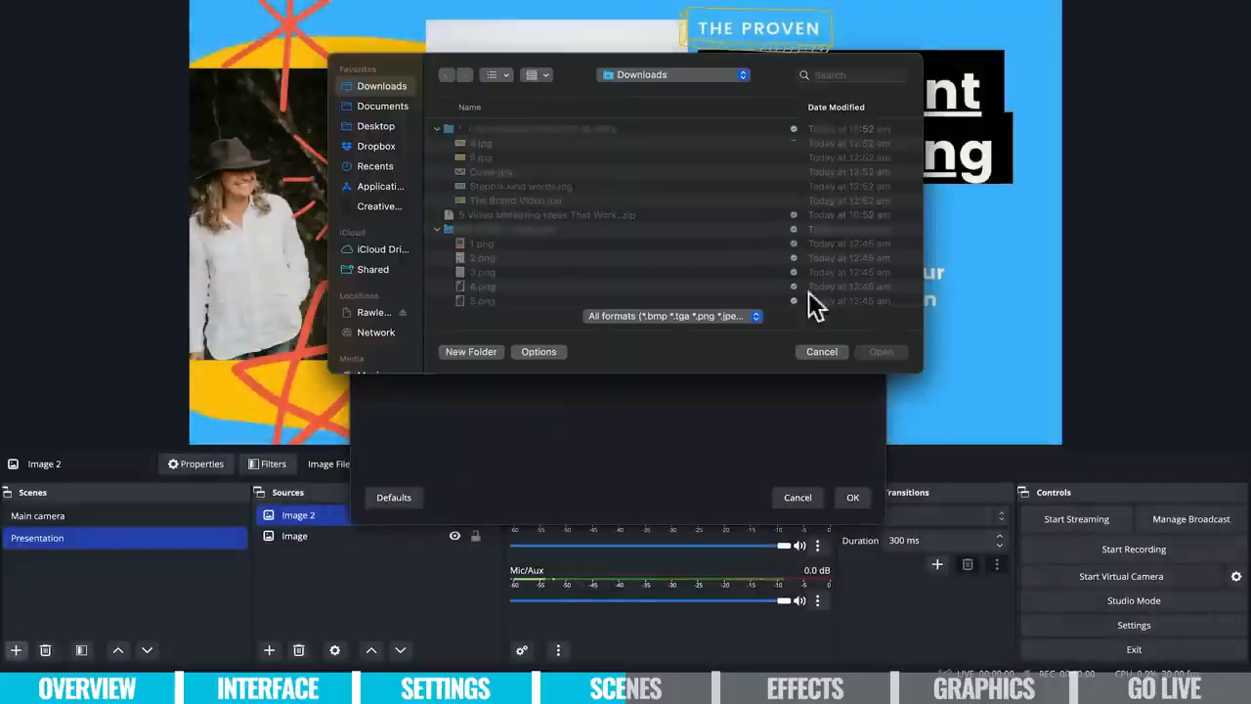
Load The Brand Video.jpg from the same folder into the Image 2 source.
left_click(684, 196)
left_click(882, 350)
left_click(839, 499)
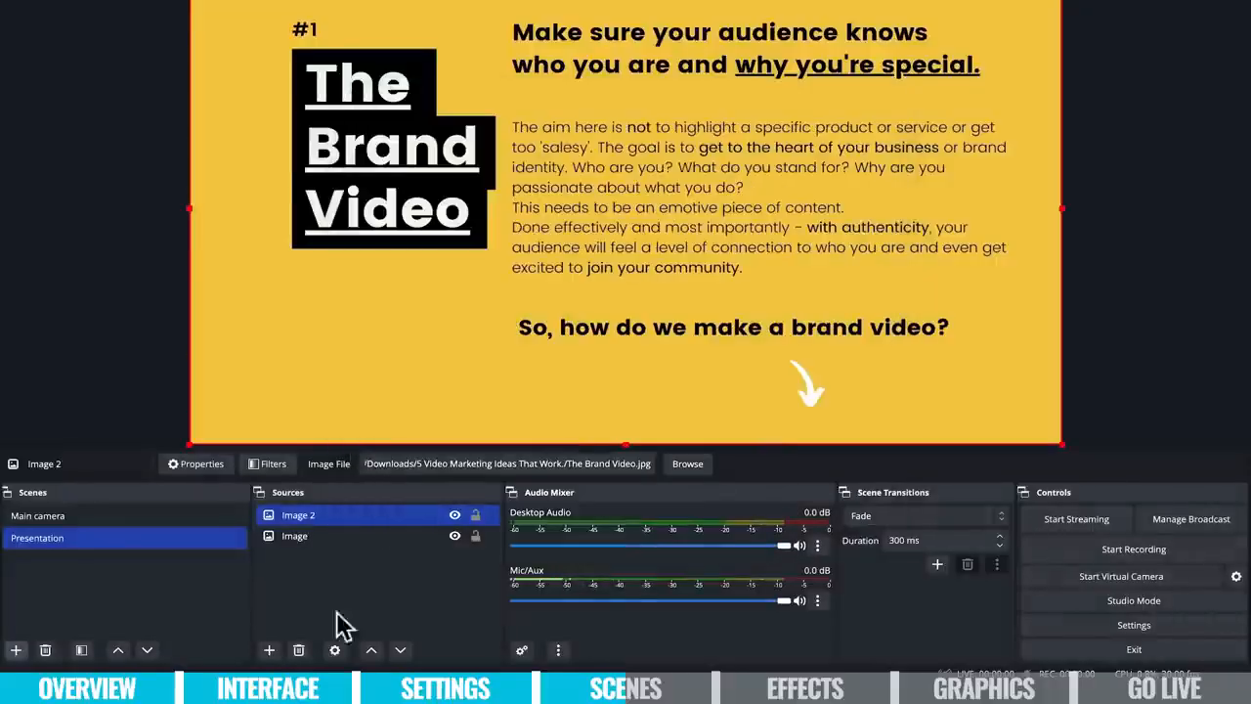
Add a third Image source named Image 3, using 4.jpg from the 5 Video Marketing Ideas That Work folder.
left_click(268, 650)
left_click(303, 469)
left_click(719, 399)
left_click(831, 322)
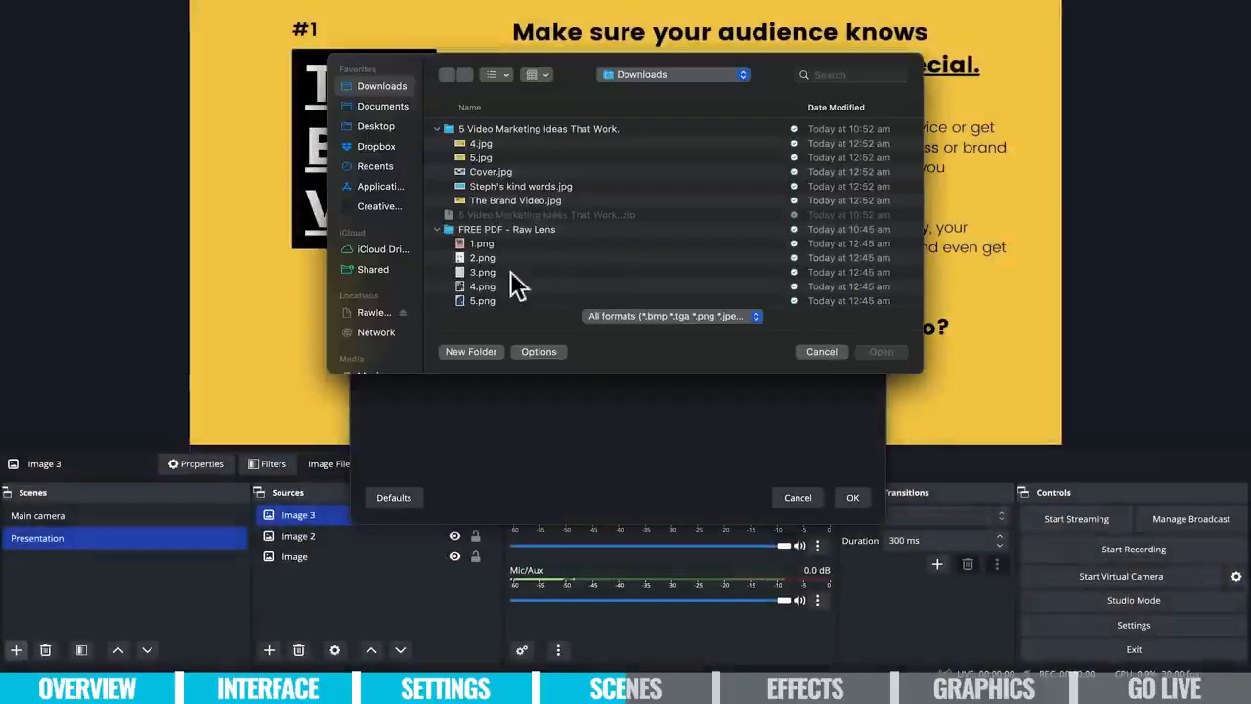
left_click(484, 143)
left_click(880, 352)
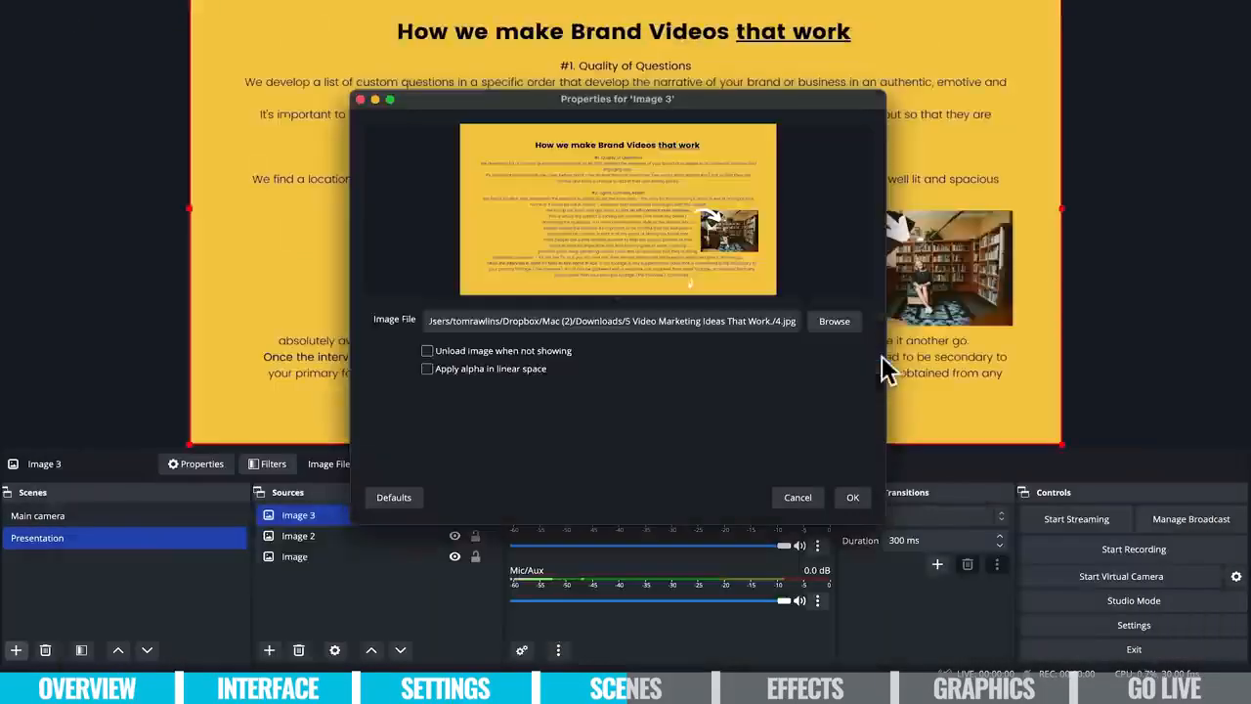
left_click(852, 497)
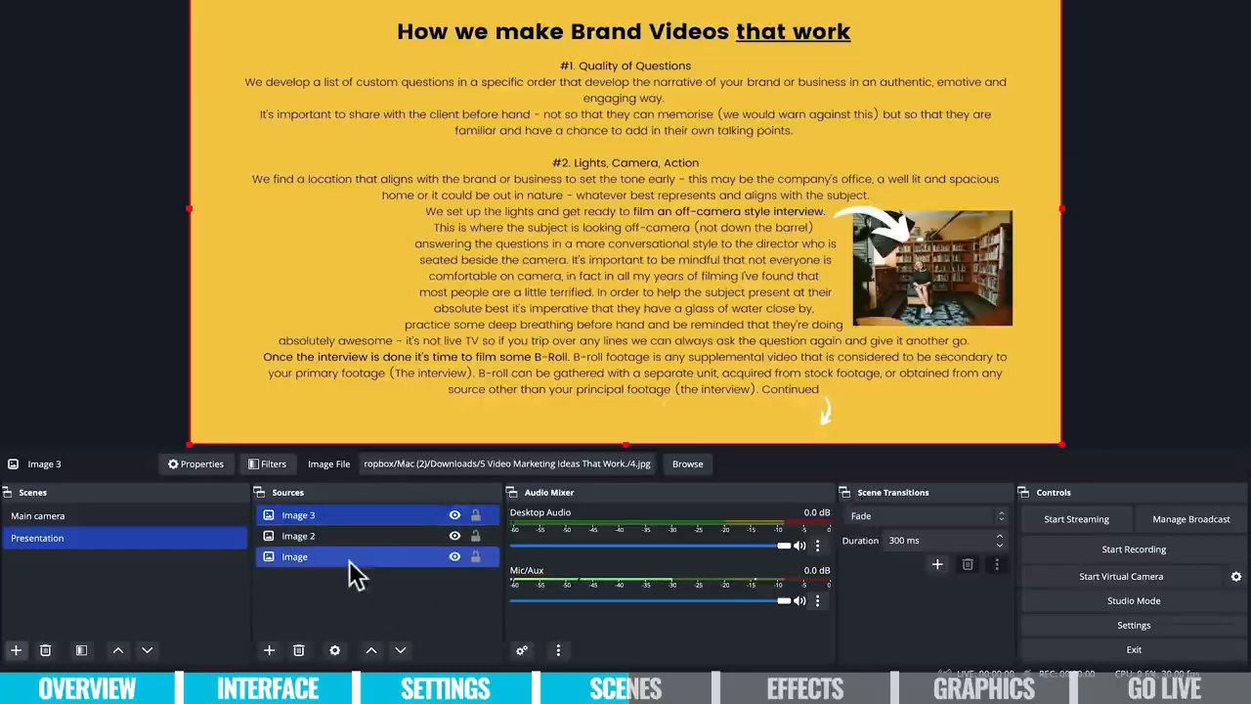
Reorder the Presentation sources from uppermost to lowest as Image, Image 2, Image 3, and switch to Main camera and back.
left_click_drag(355, 574, 355, 514)
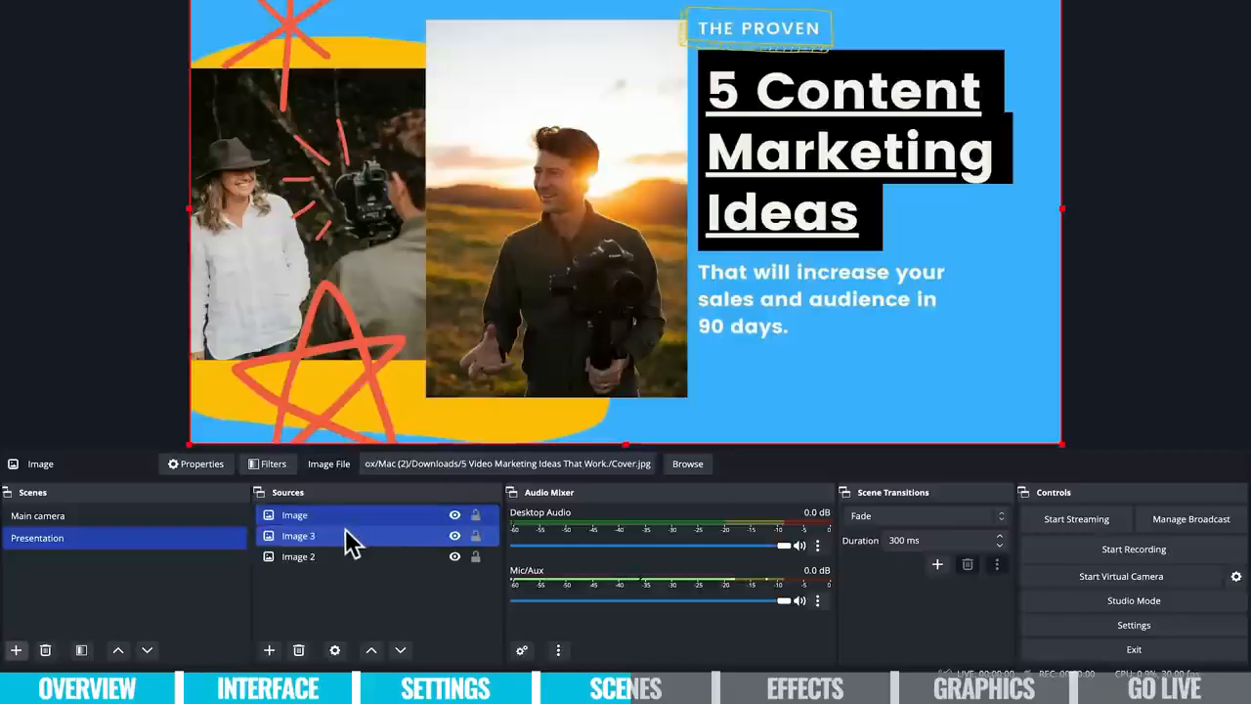
left_click_drag(341, 558, 347, 534)
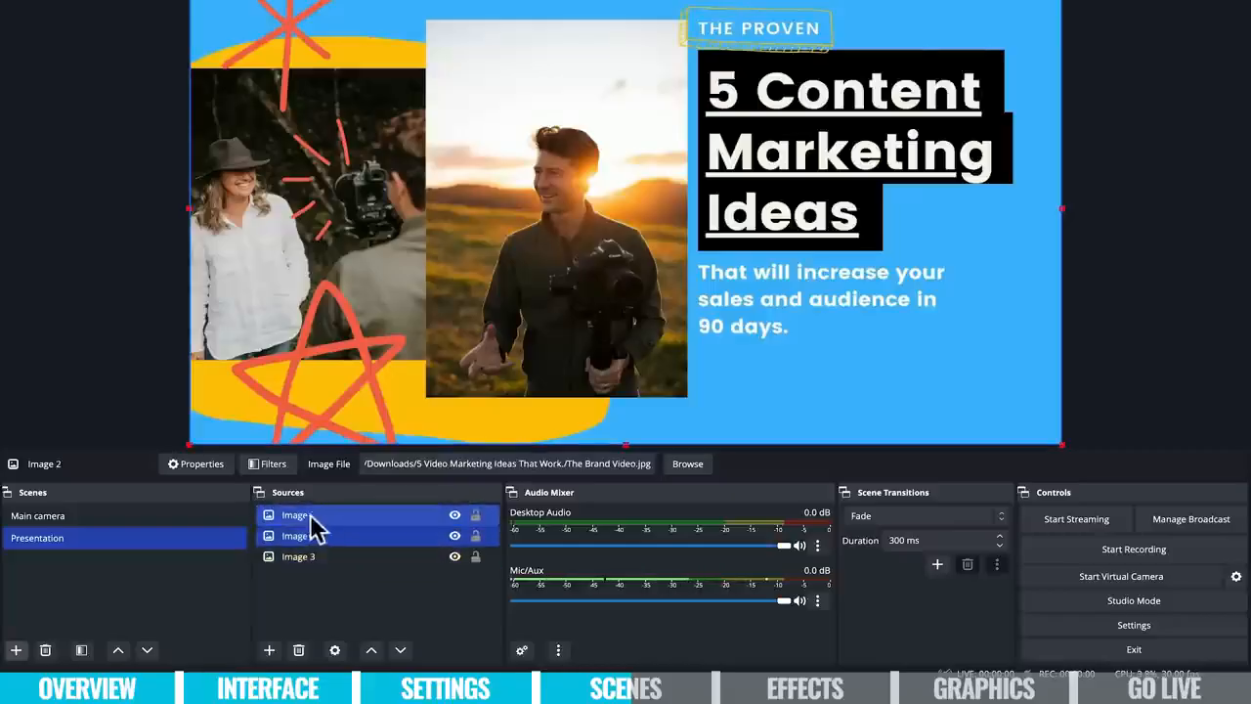
left_click(144, 515)
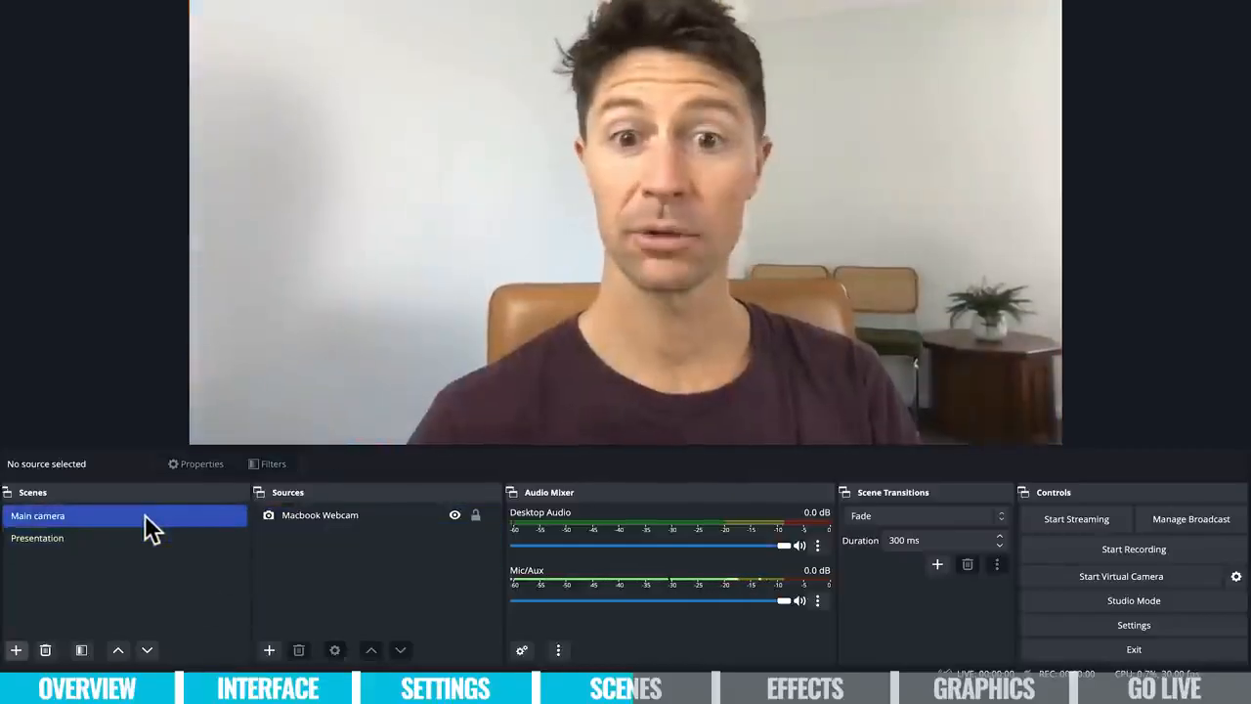
left_click(131, 541)
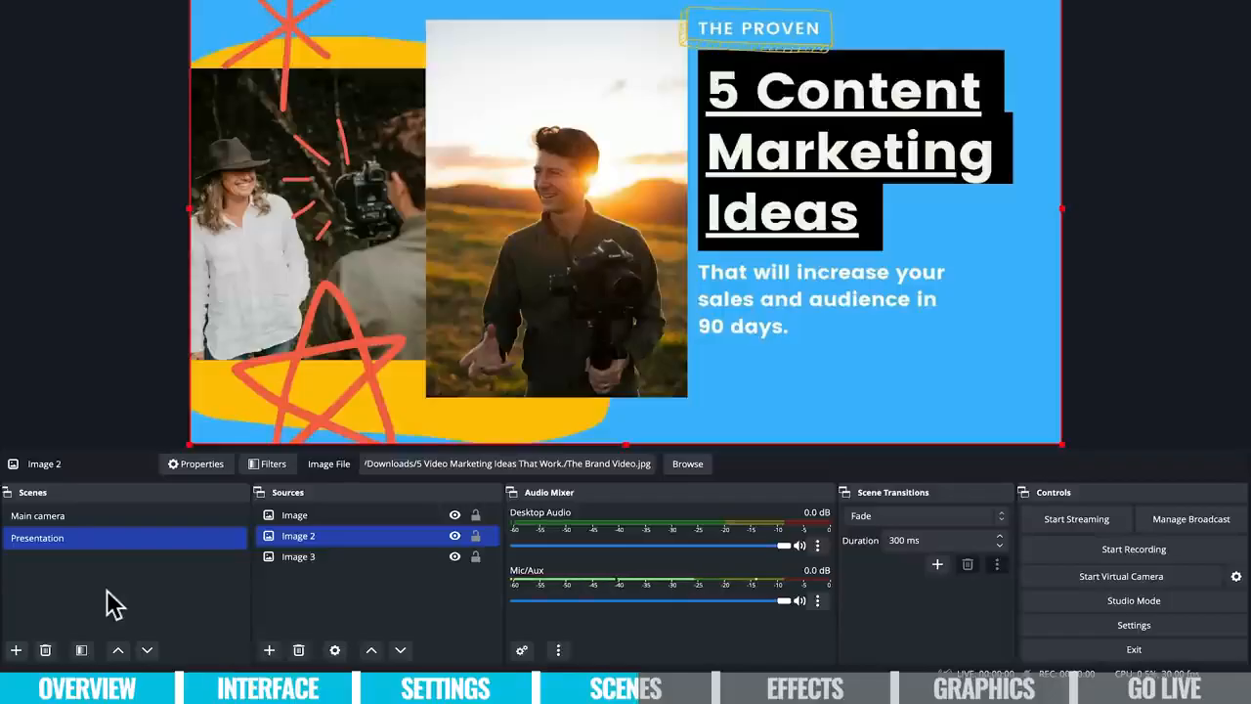
Create a new scene named Screenshare.
left_click(18, 651)
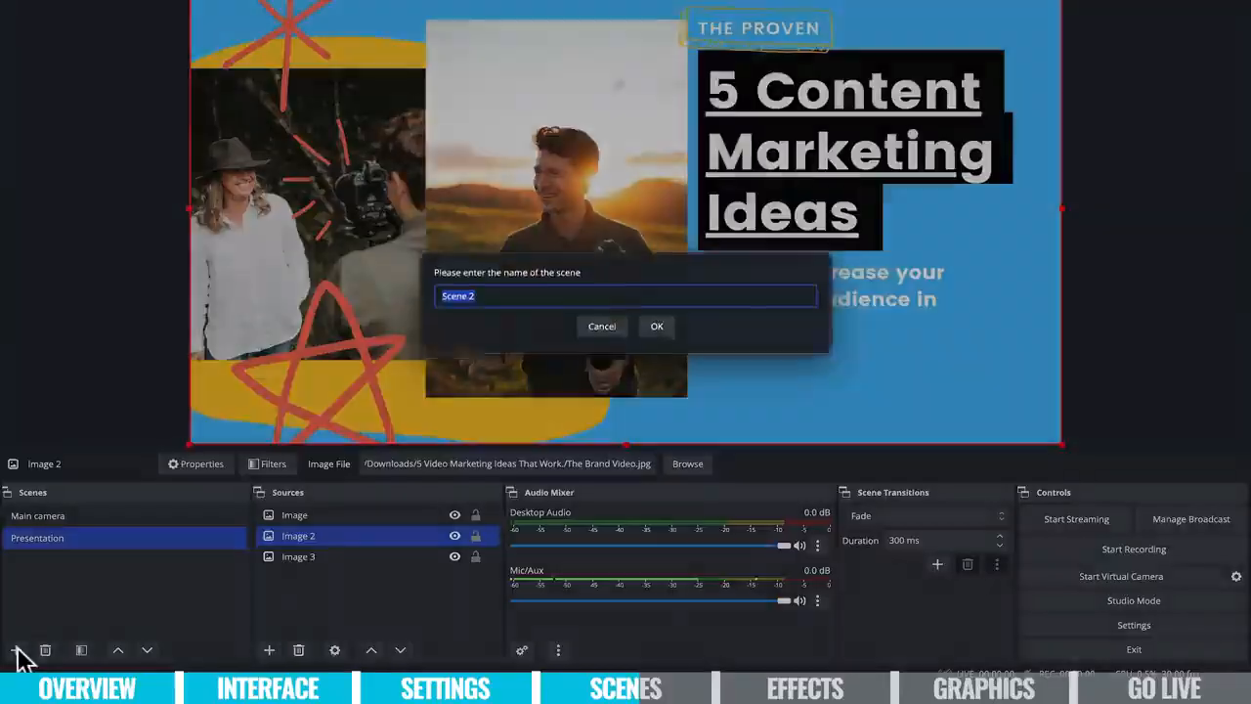
type("S")
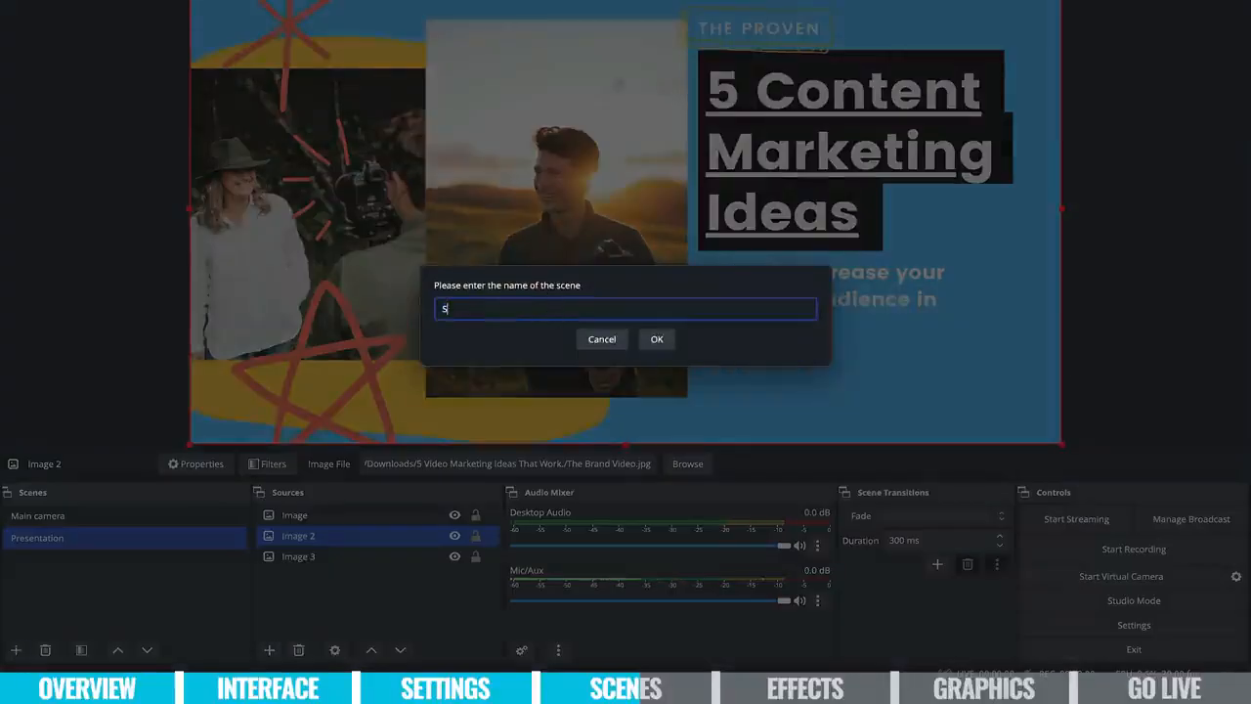
type("creenshare")
left_click(656, 339)
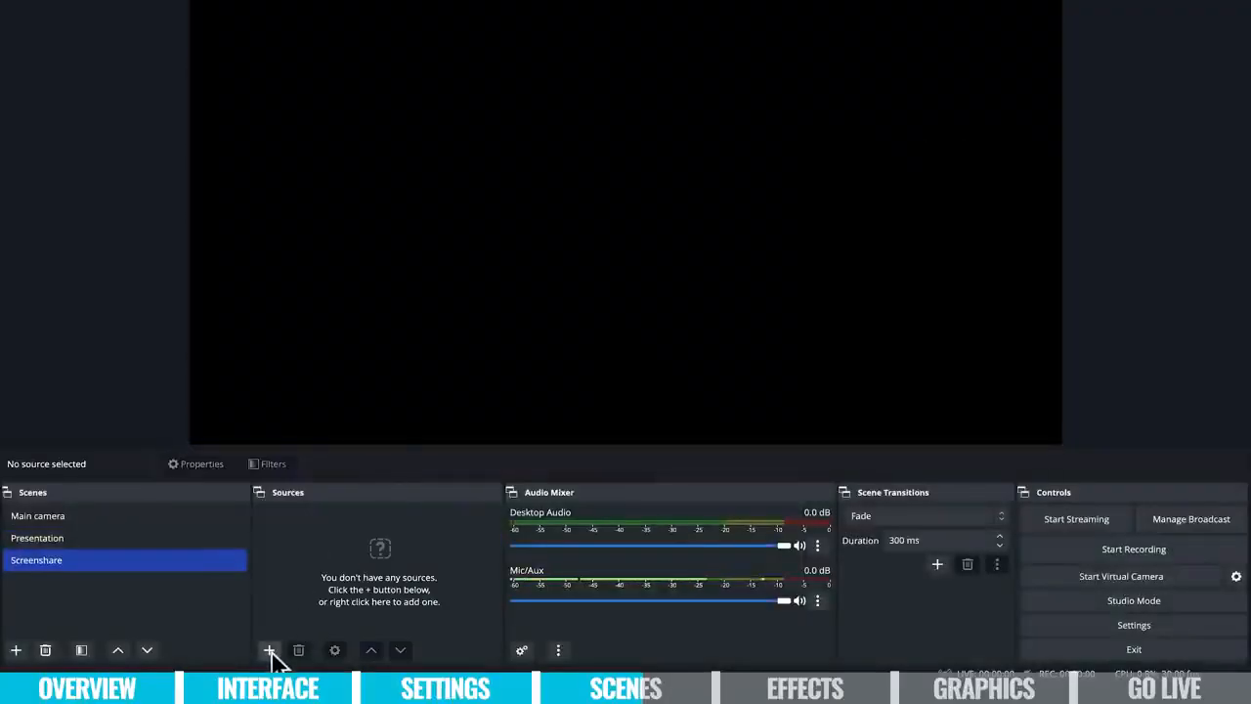
Add a Display Capture source named Screen Share to the Screenshare scene.
left_click(269, 650)
left_click(401, 448)
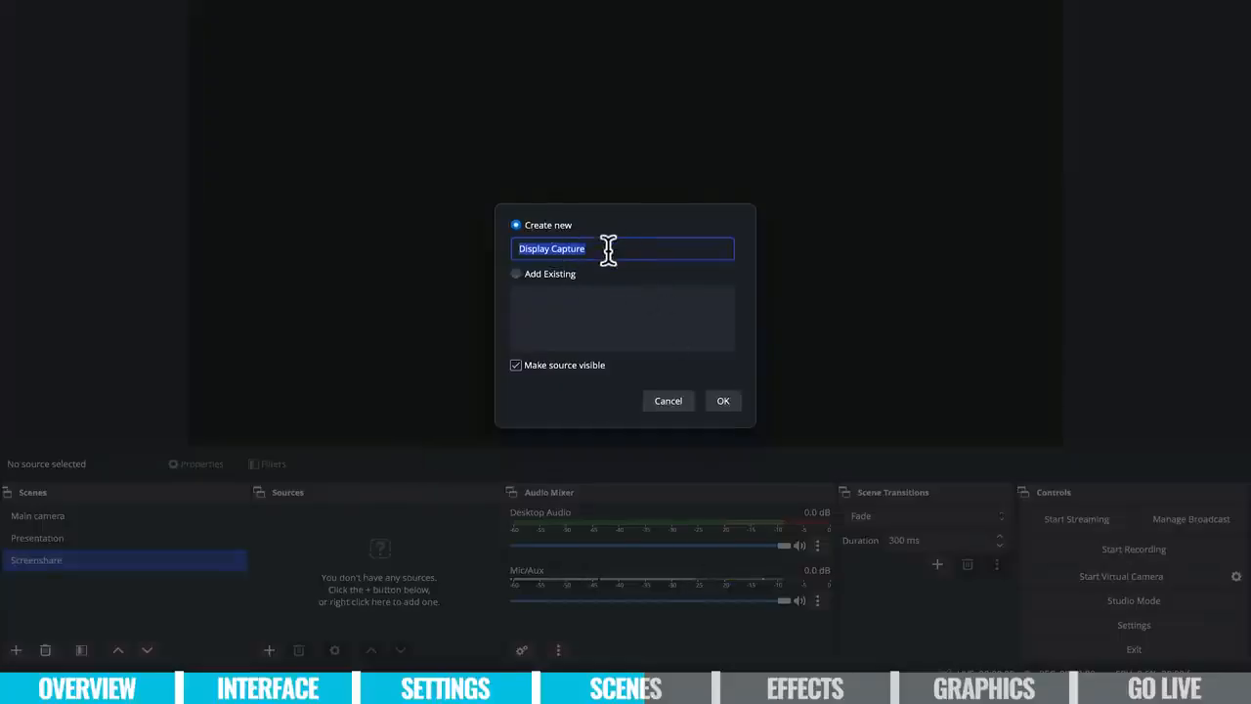
type("Screenshare")
left_click(723, 397)
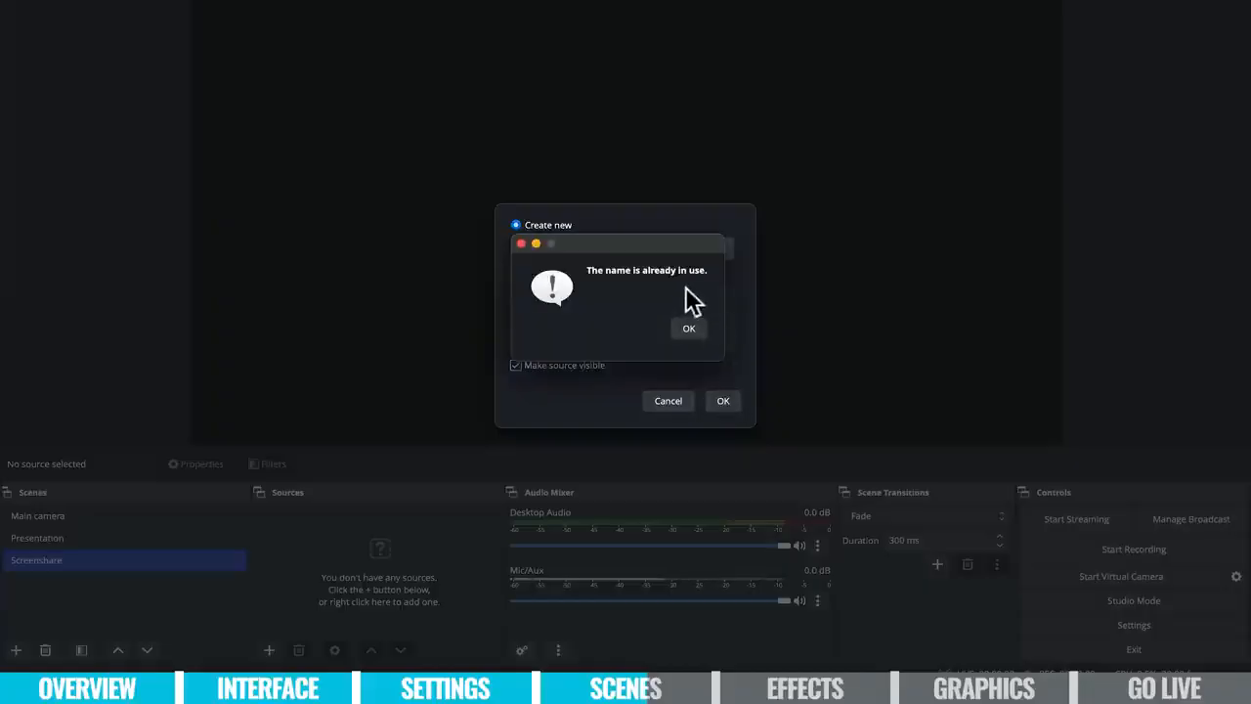
left_click(688, 328)
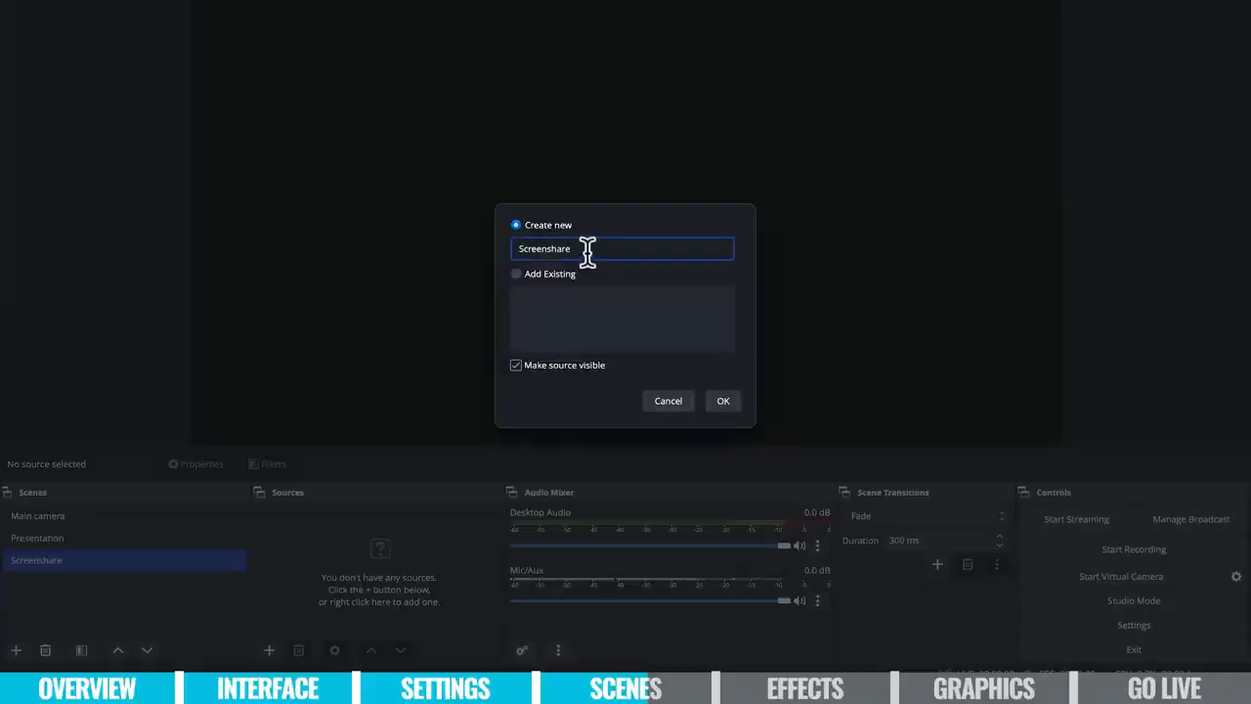
left_click(548, 248)
key("BackSpace")
type("S")
left_click(723, 401)
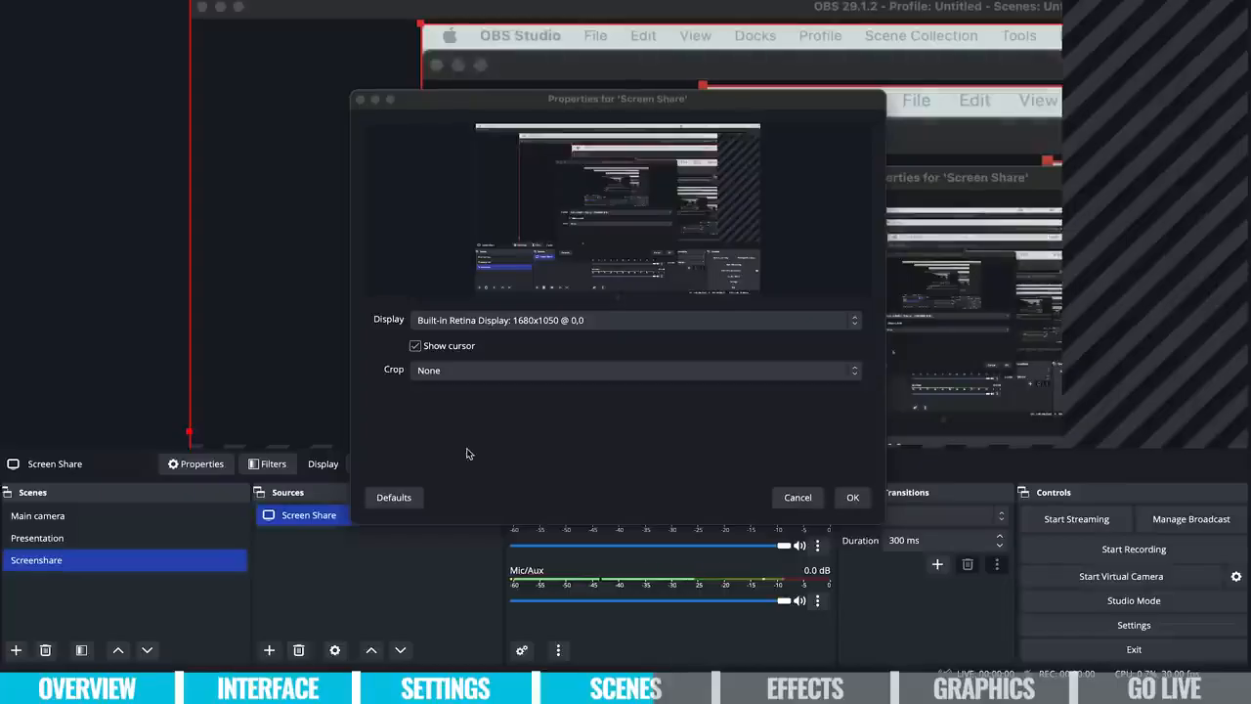
Set the Screen Share source to capture the display U32J59x: 2560x1440 @ -2560,0, leaving its crop at None.
left_click(770, 323)
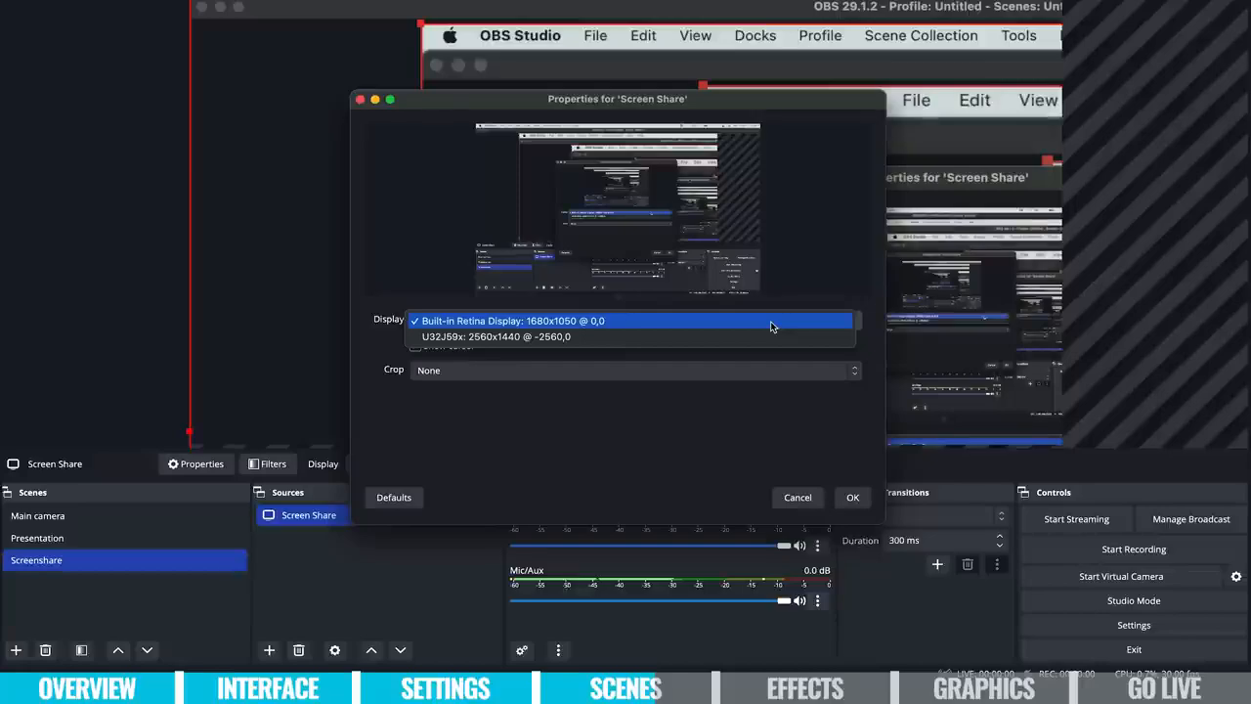
left_click(757, 337)
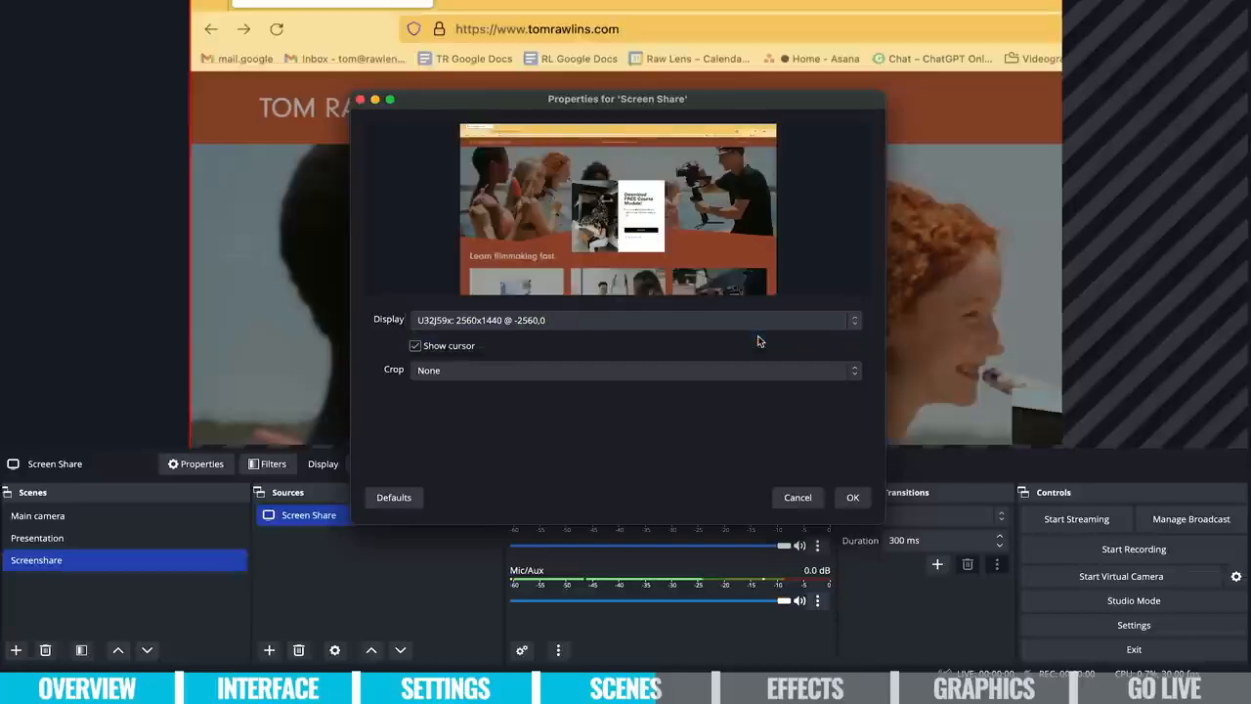
left_click(851, 497)
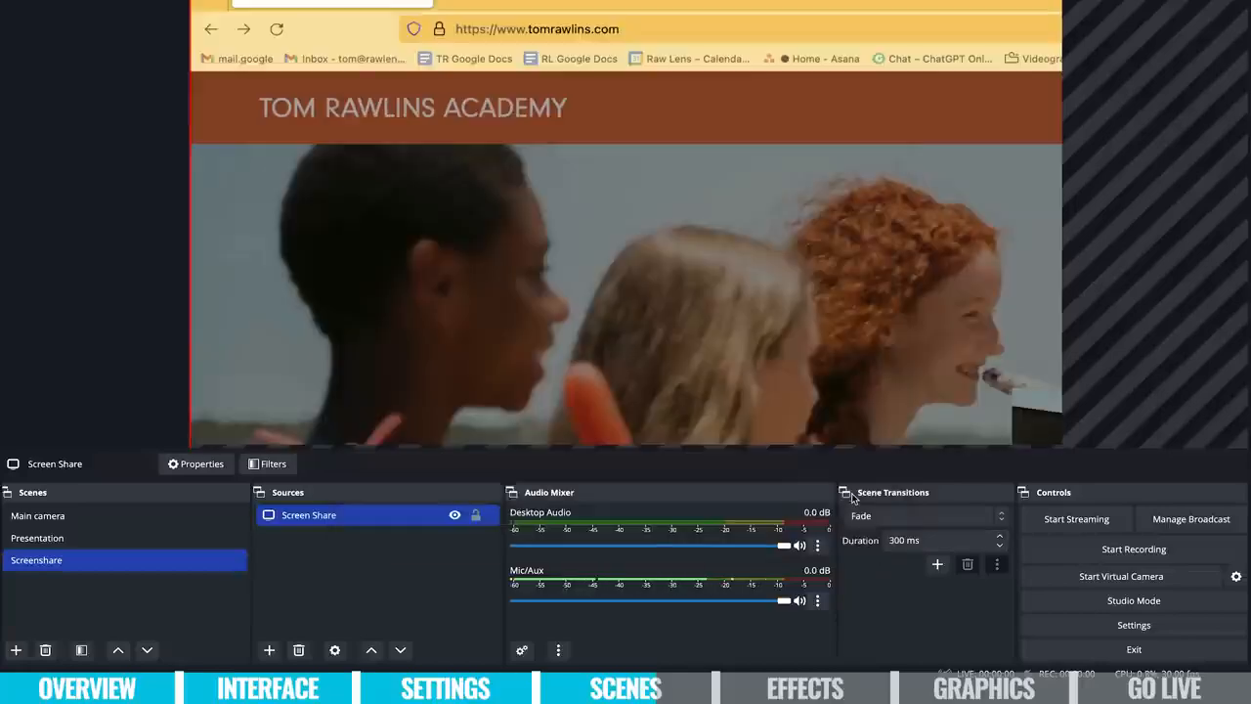
Switch through the Main camera, Presentation and Screenshare scenes to check the transitions, ending on Screenshare.
left_click(136, 516)
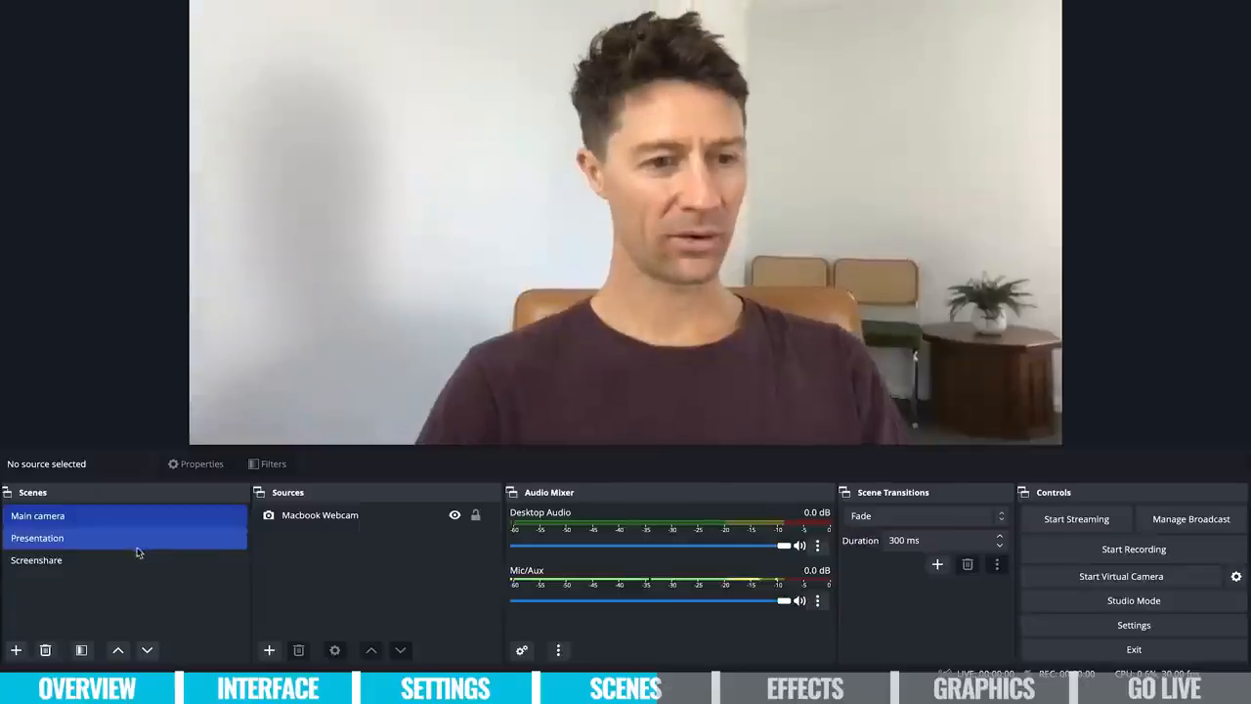
left_click(143, 537)
left_click(148, 560)
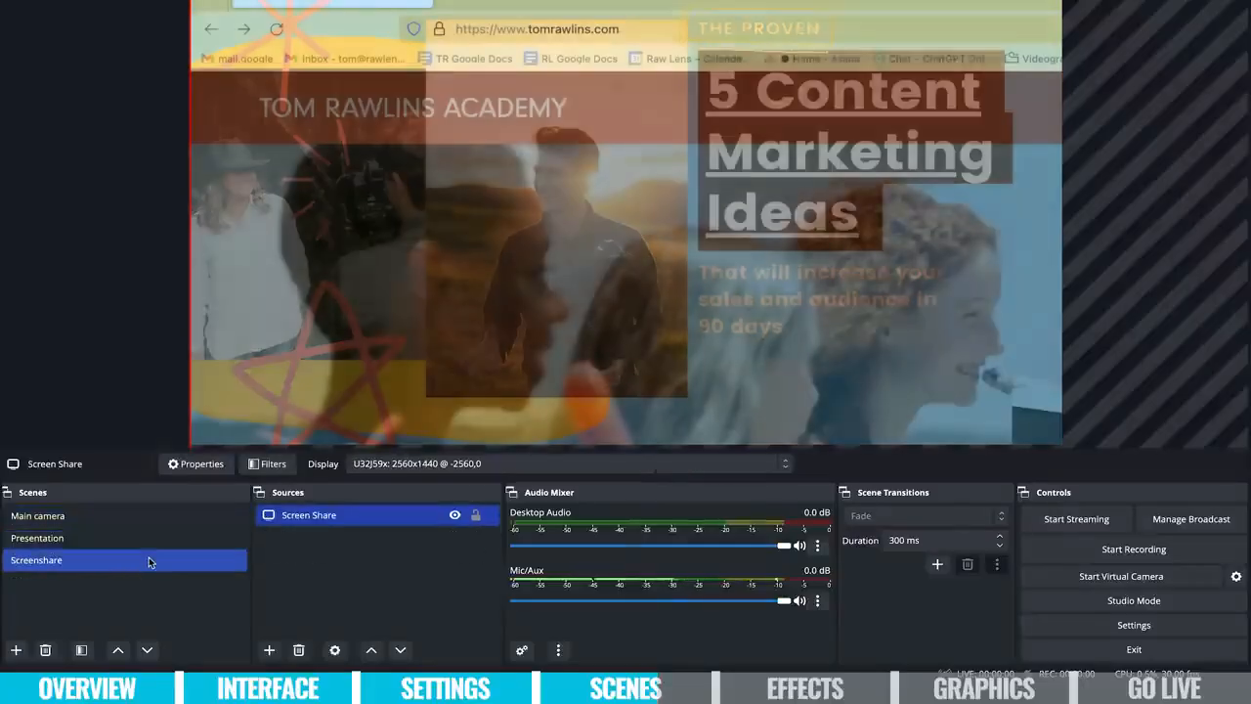
left_click(150, 538)
left_click(142, 555)
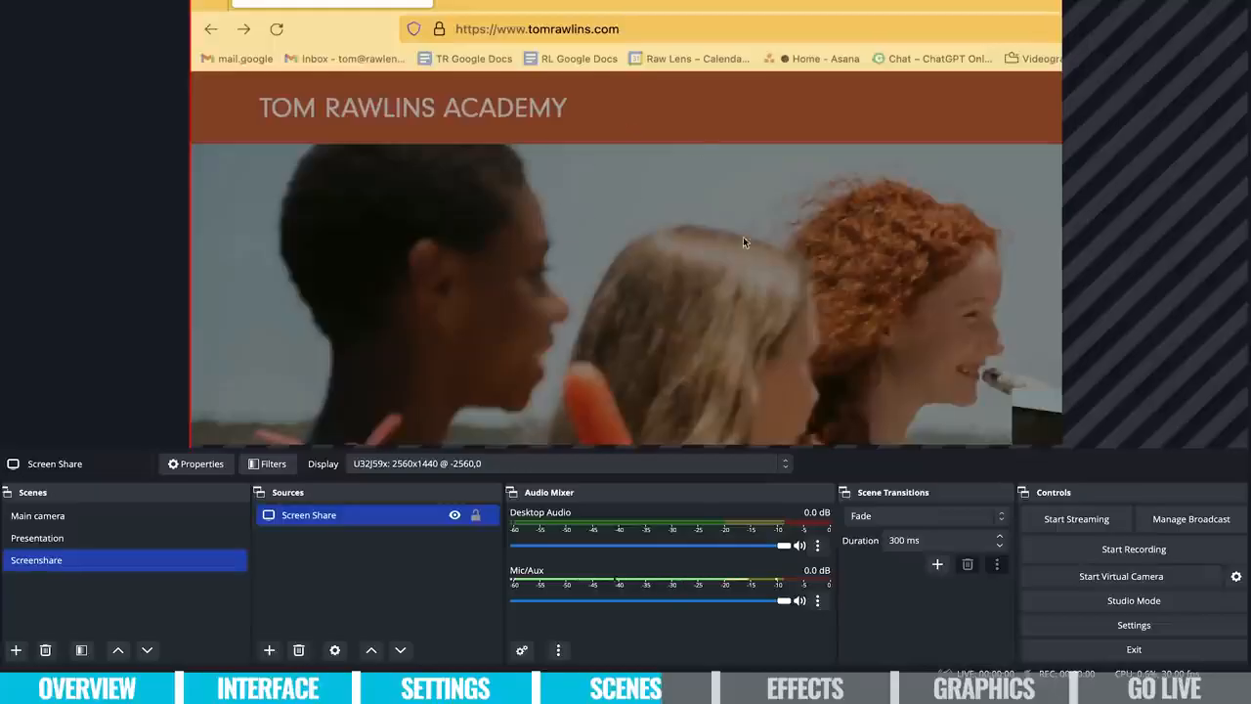
Reposition and scale the Screen Share source so the captured display fits the whole canvas.
left_click_drag(423, 151, 460, 182)
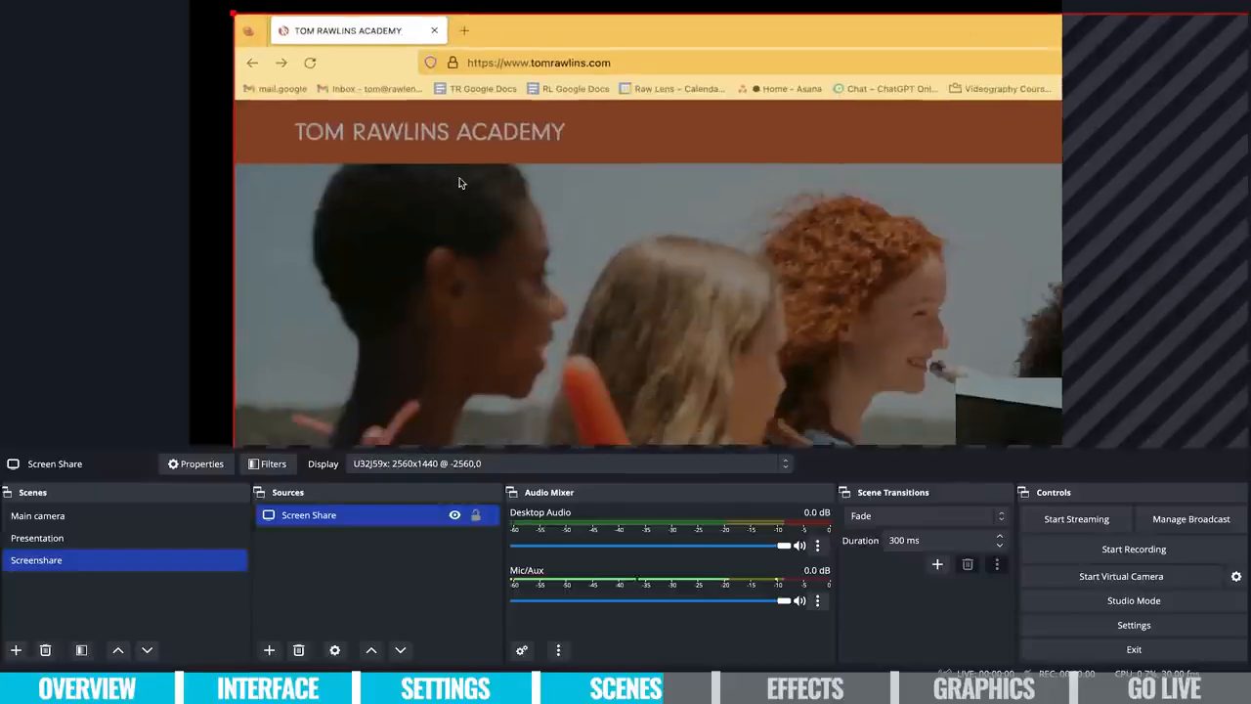
left_click_drag(487, 172, 416, 119)
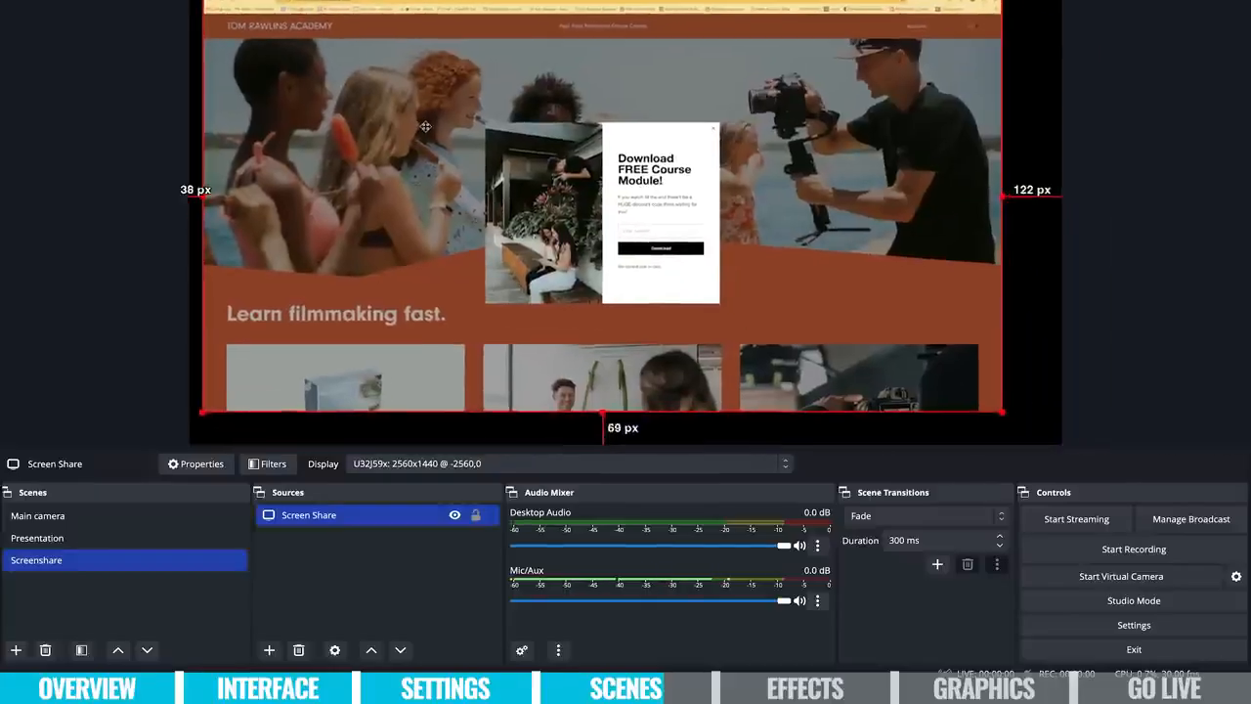
left_click_drag(988, 402, 1061, 445)
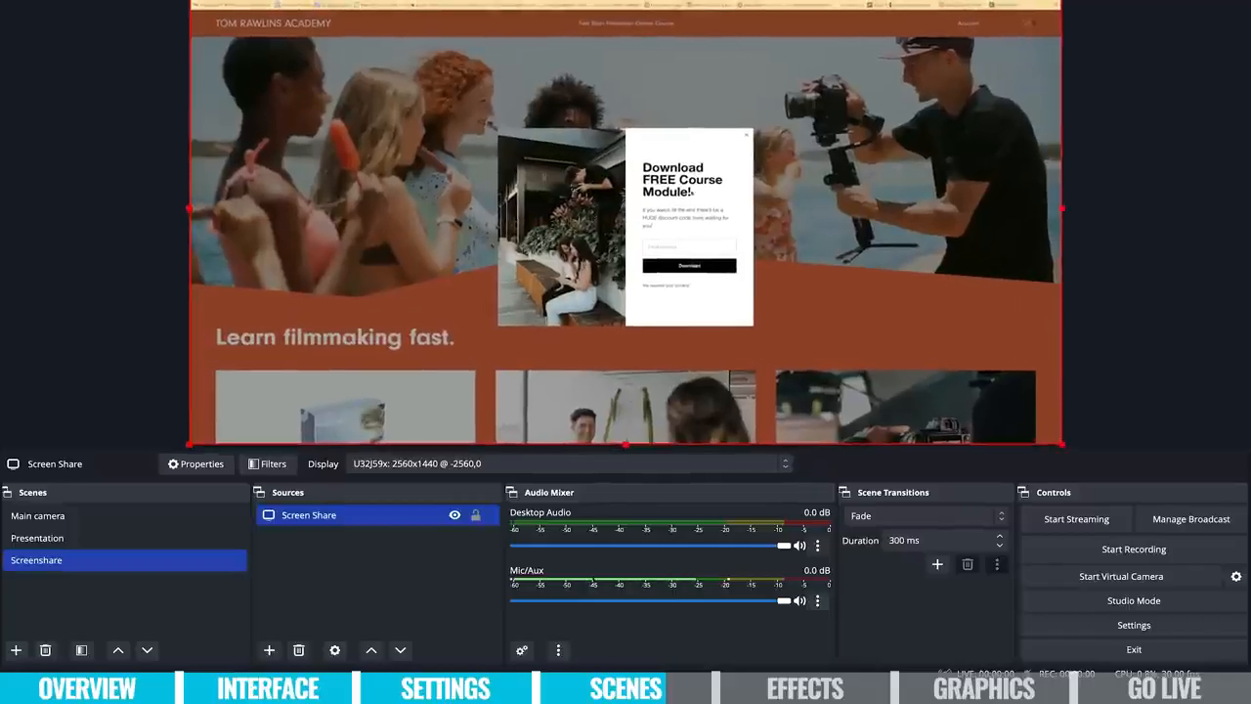
Close the free course module pop-up on the shared website and scroll down the page and back up to check the live capture.
left_click(747, 135)
scroll(654, 267, "down", 10)
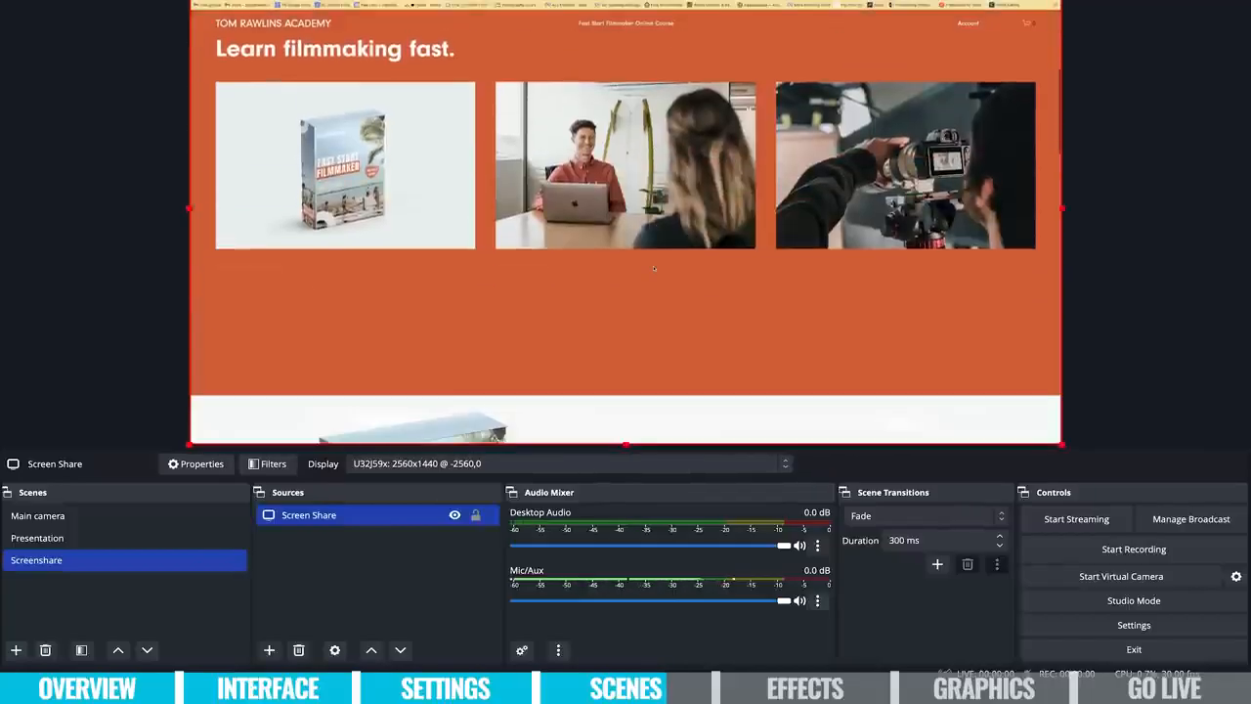
scroll(654, 267, "down", 10)
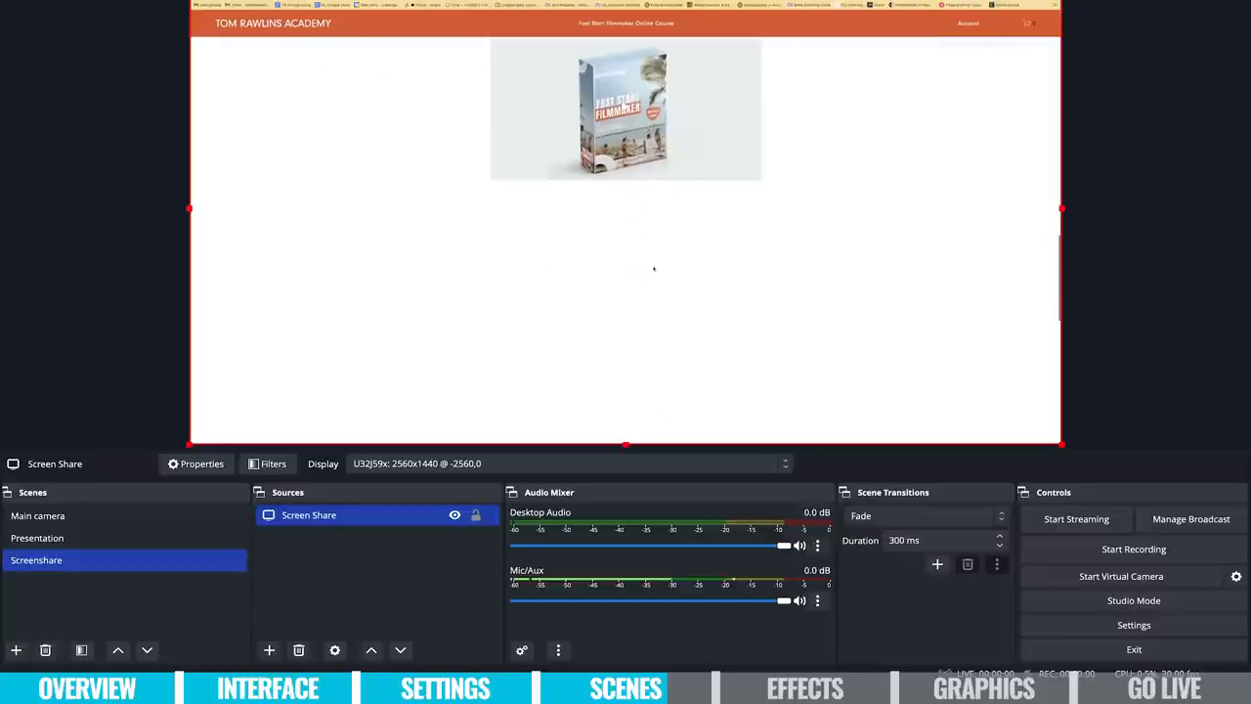
scroll(654, 268, "up", 5)
scroll(654, 268, "up", 8)
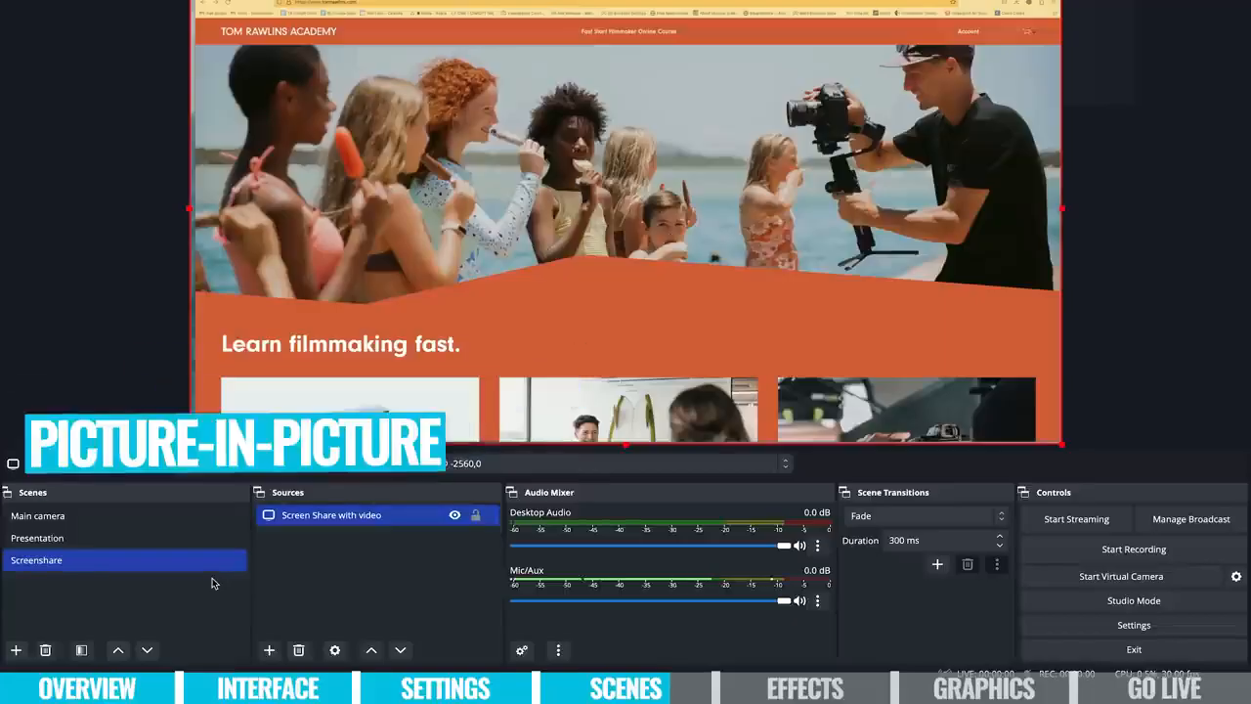
Duplicate the Screenshare scene under the name Screenshare video and make it the active scene.
right_click(84, 566)
left_click(107, 266)
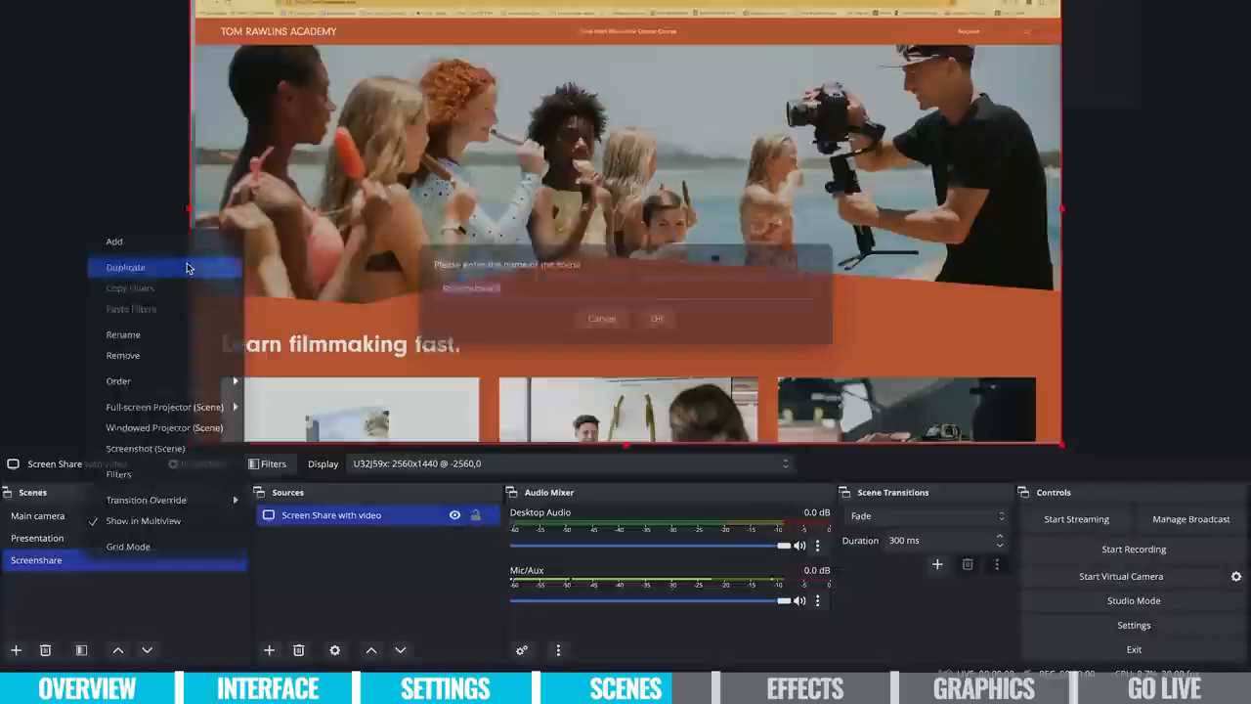
key("BackSpace")
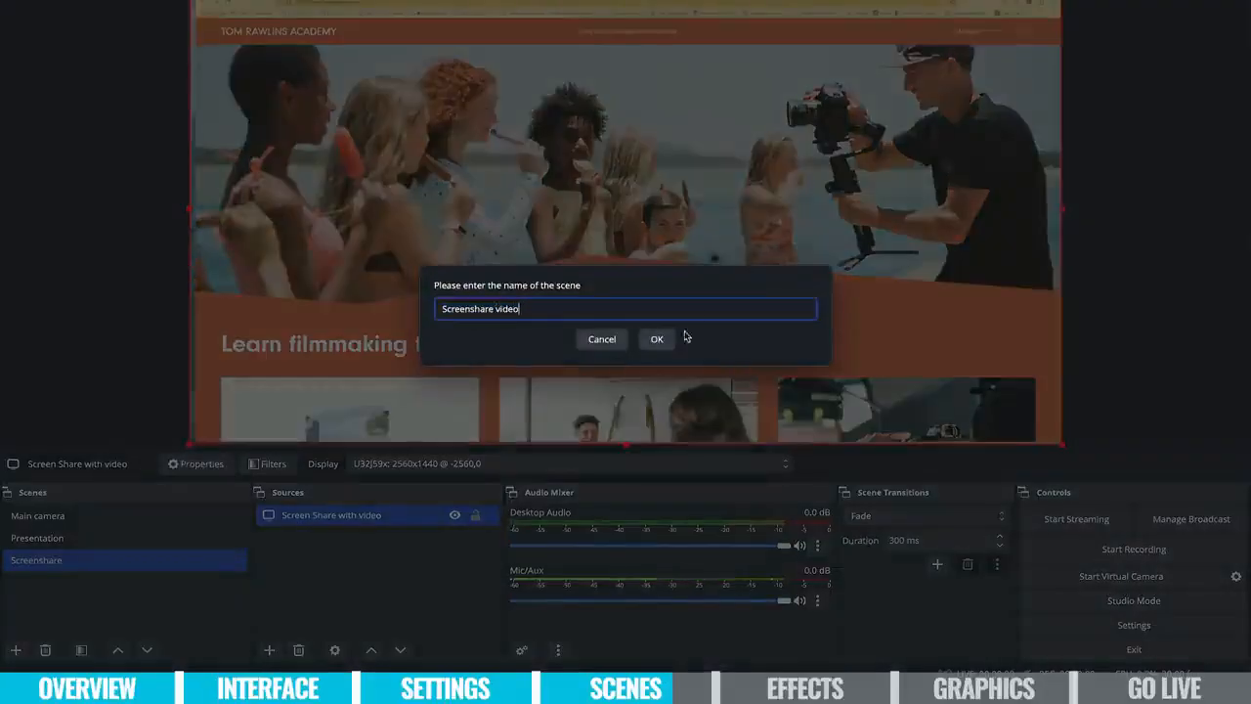
left_click(656, 339)
left_click(123, 583)
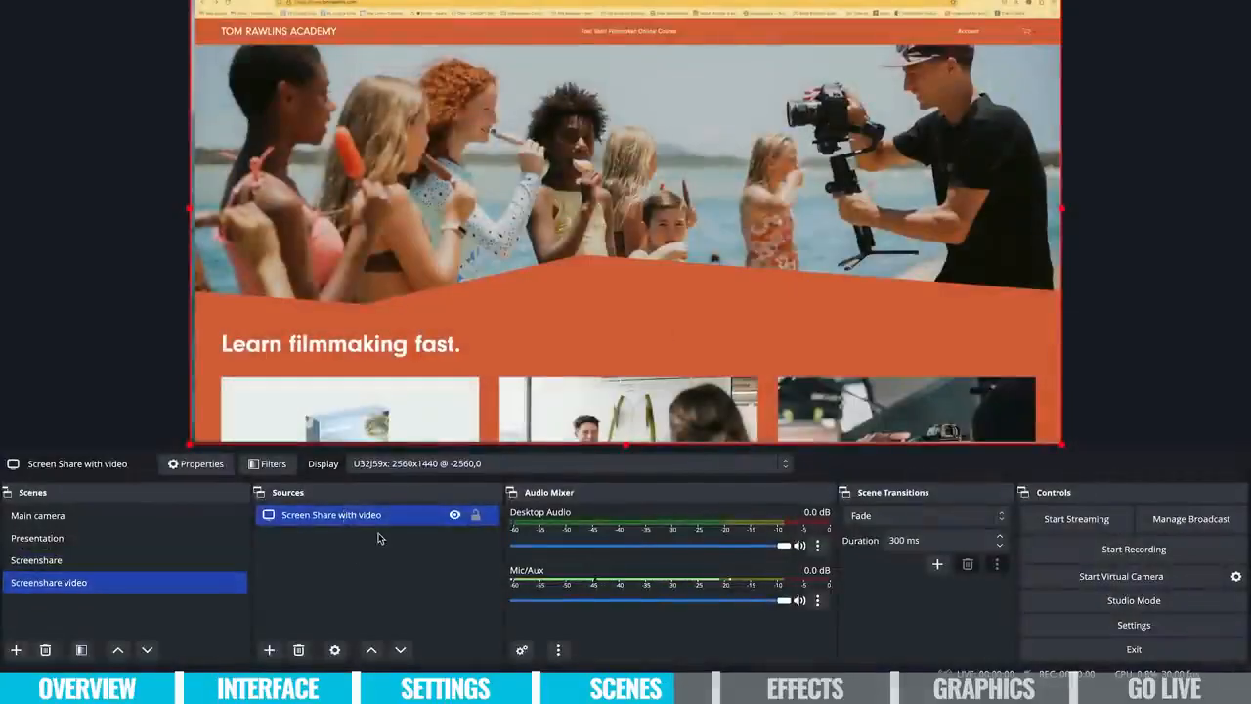
Add a new Video Capture Device source to the Screenshare video scene, using FaceTime HD Camera (Built-in) with the High preset.
left_click(269, 649)
left_click(388, 586)
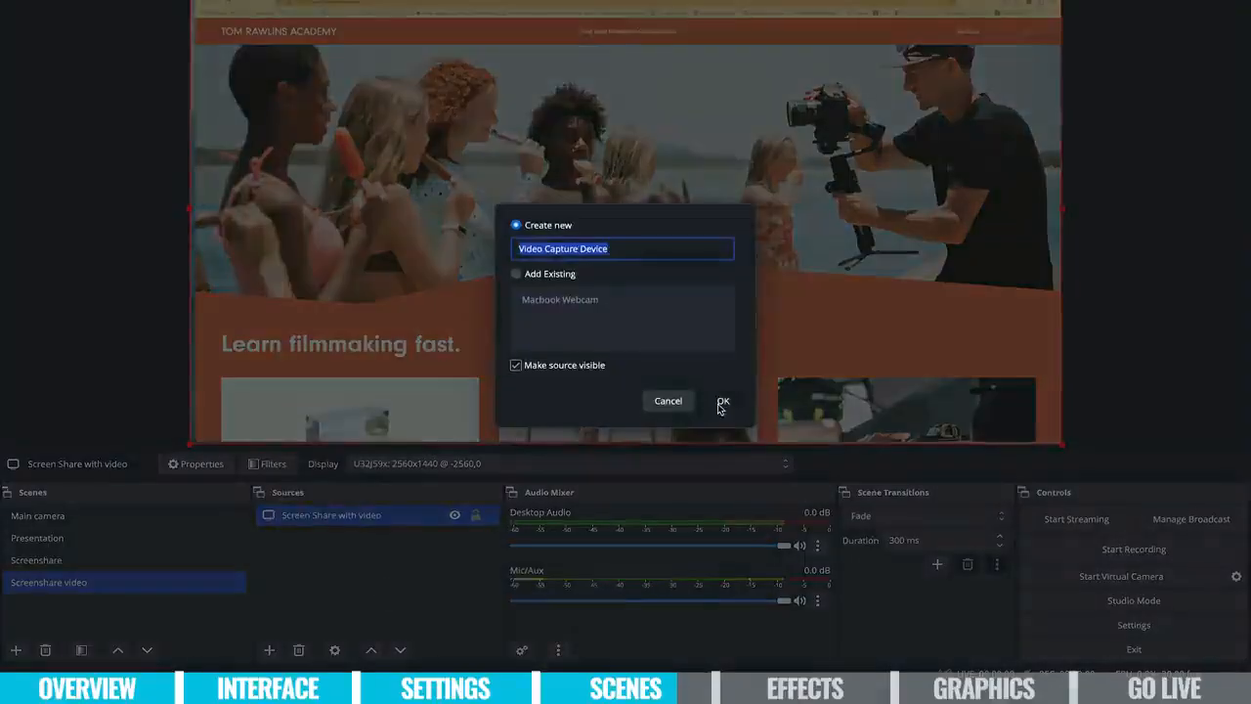
left_click(723, 398)
left_click(716, 321)
left_click(716, 332)
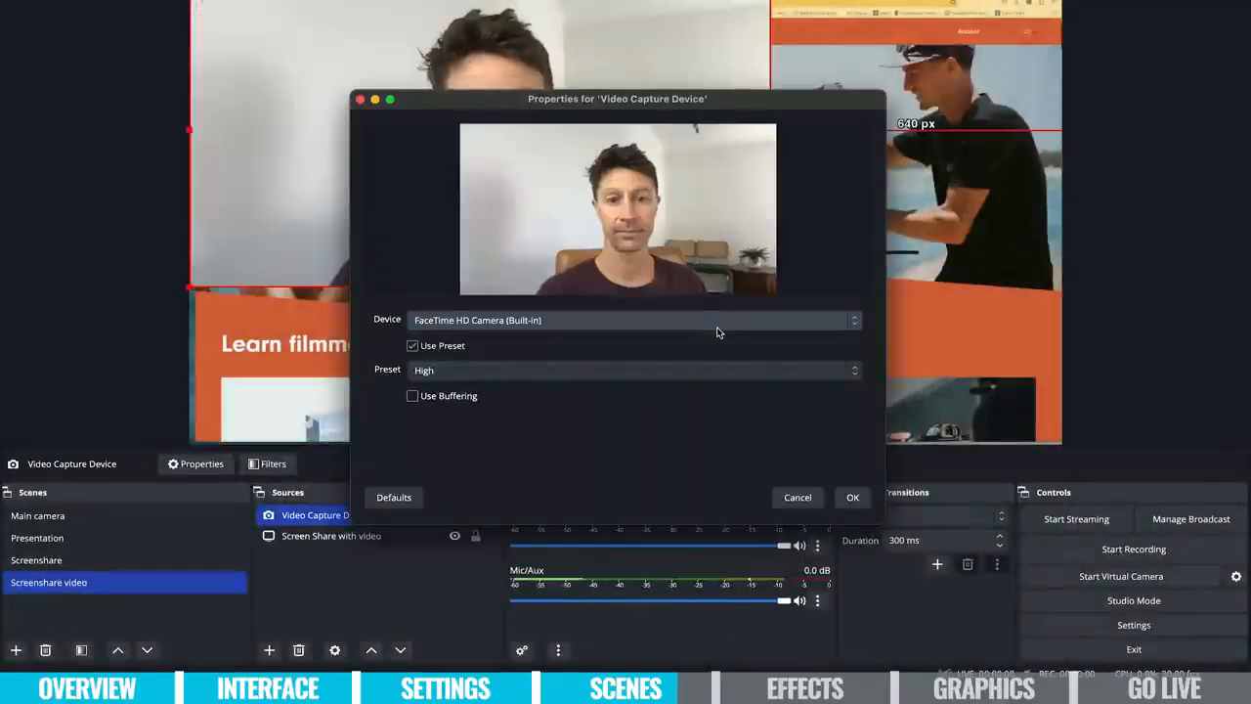
left_click(854, 497)
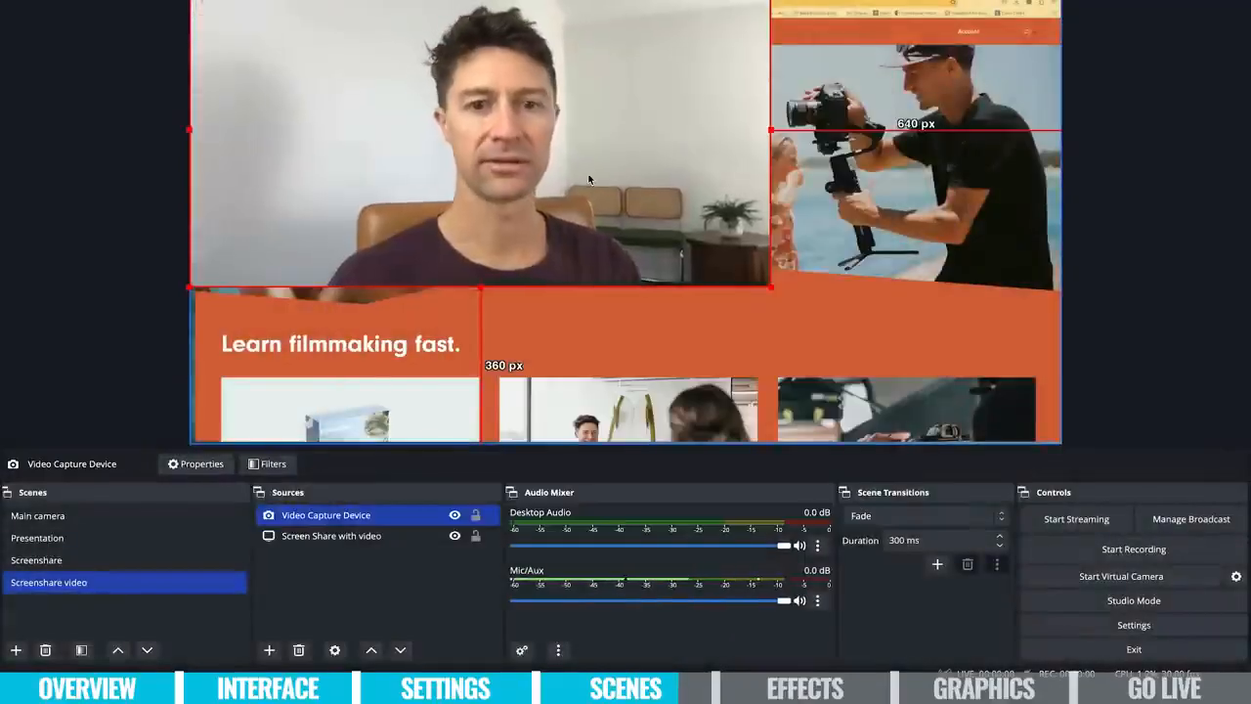
Shrink the webcam picture and place it in the canvas's lower-right corner, about 1246 px from the left edge and 701 px from the top.
left_click(595, 248)
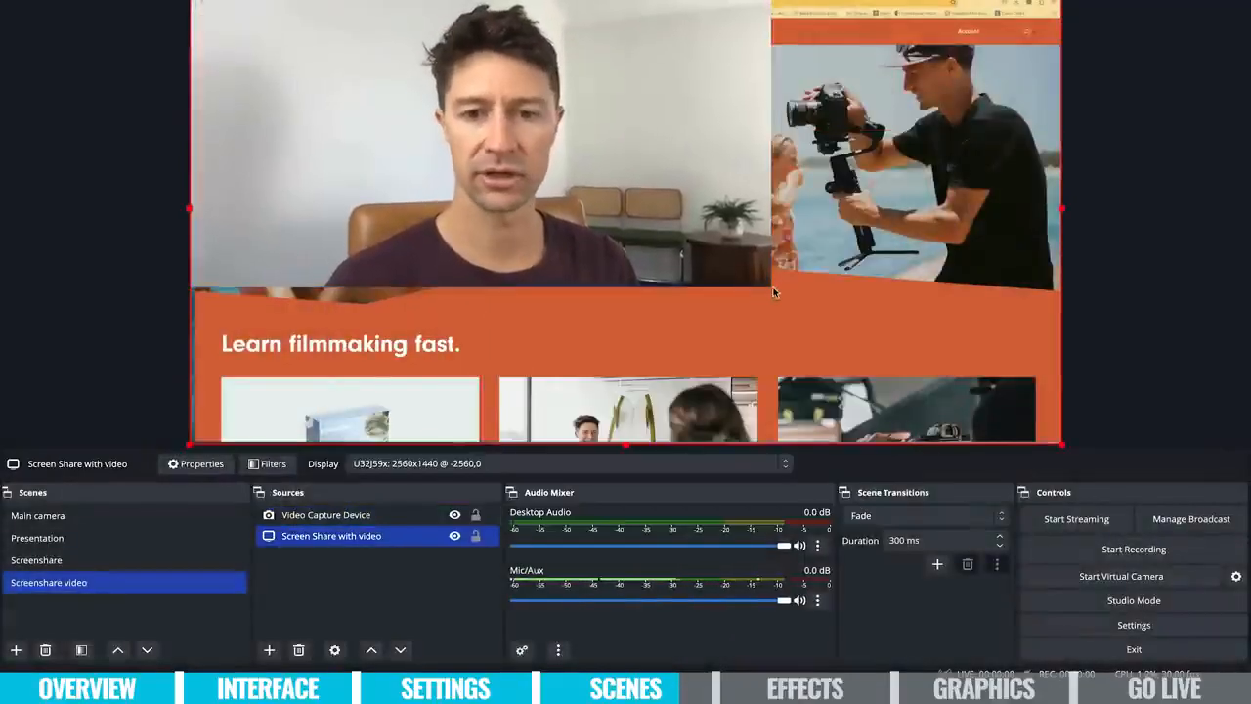
left_click(241, 36)
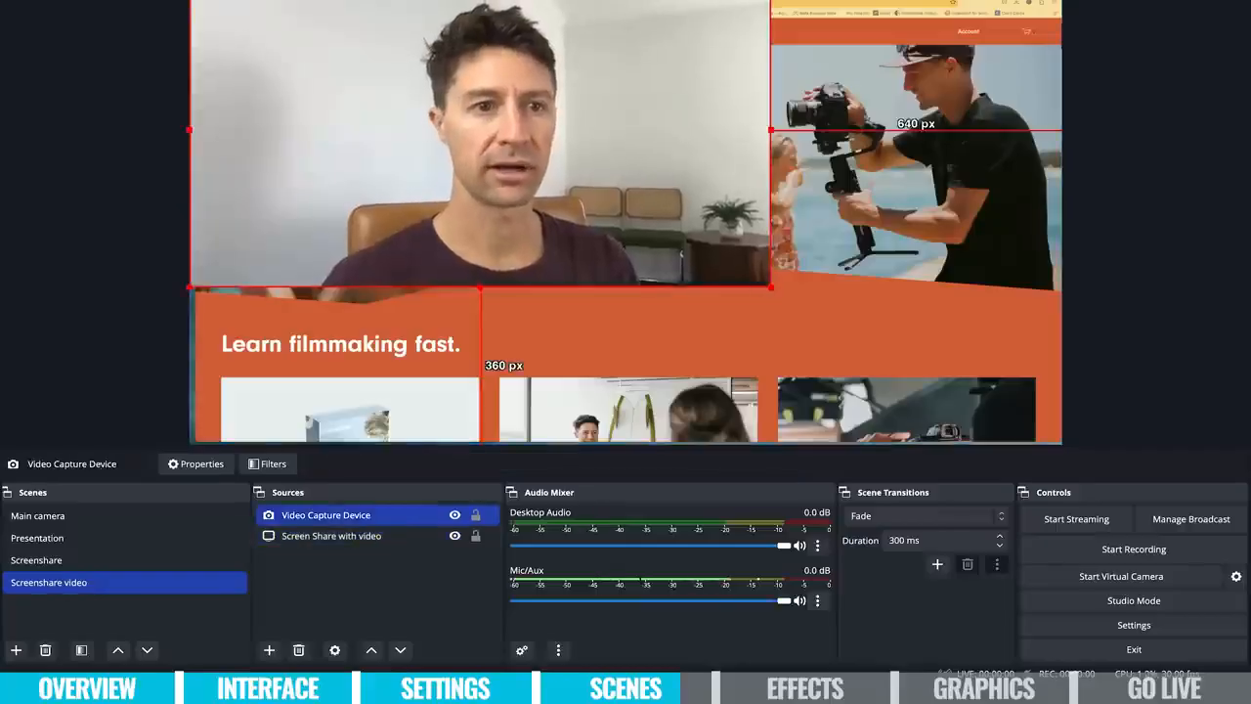
left_click_drag(190, 2, 463, 121)
left_click_drag(555, 185, 849, 343)
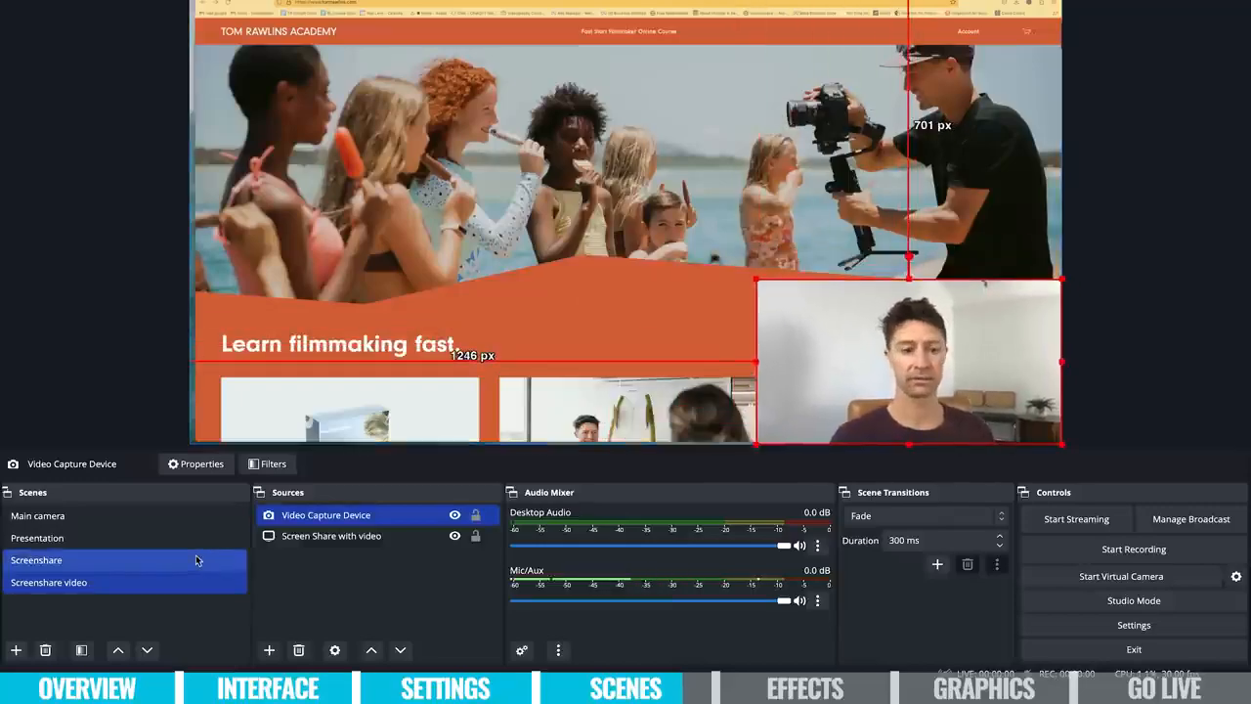
Preview the Screenshare, Presentation and Main camera scenes, and return to Screenshare video.
left_click(195, 558)
left_click(176, 538)
left_click(172, 516)
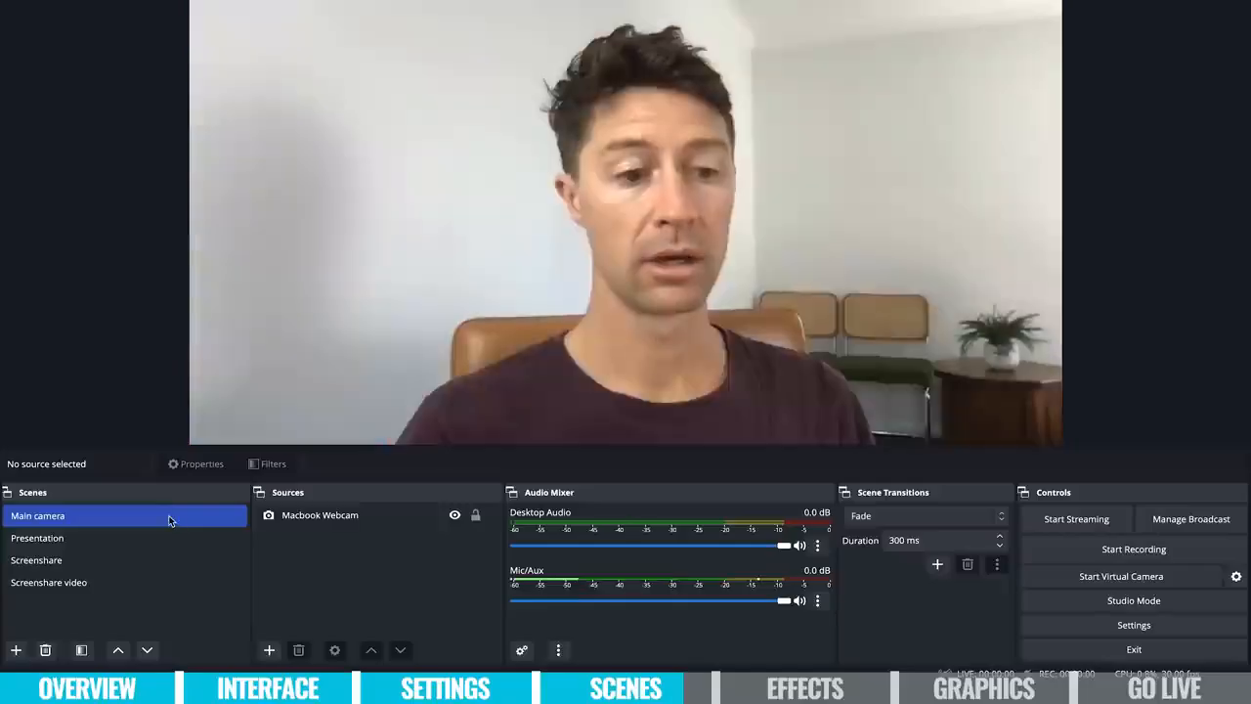
left_click(181, 583)
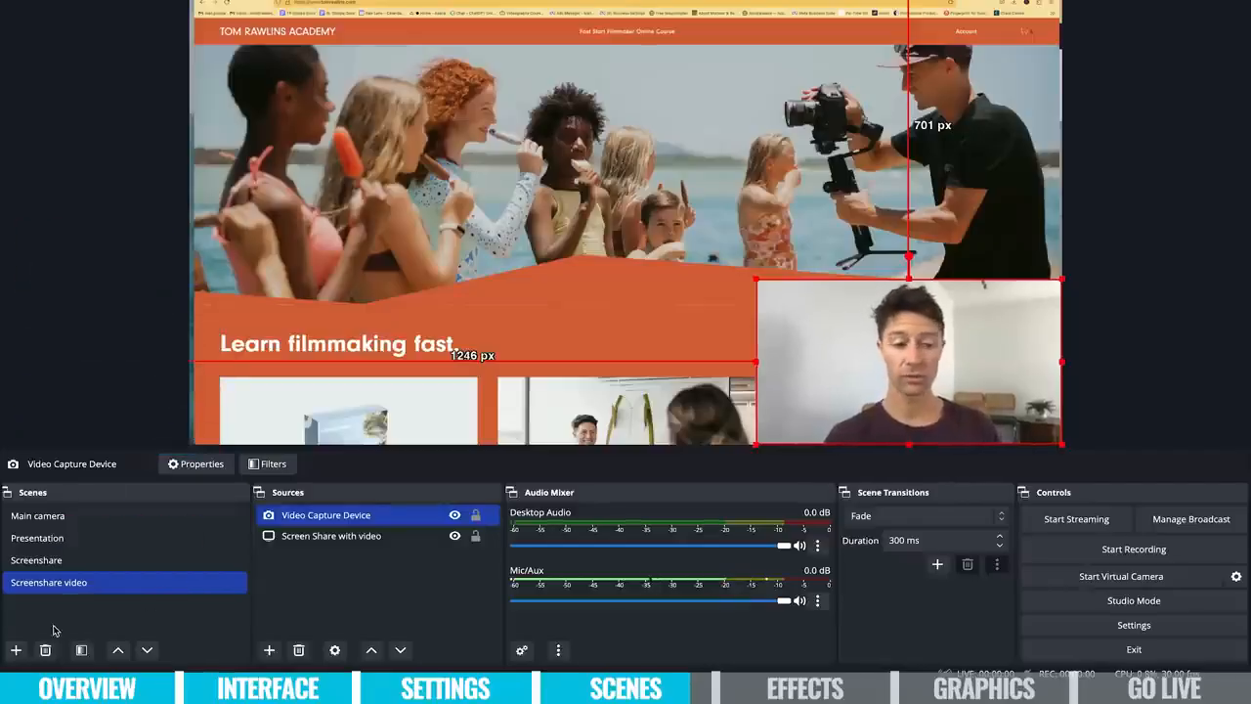
Create a new scene named Video.
left_click(17, 650)
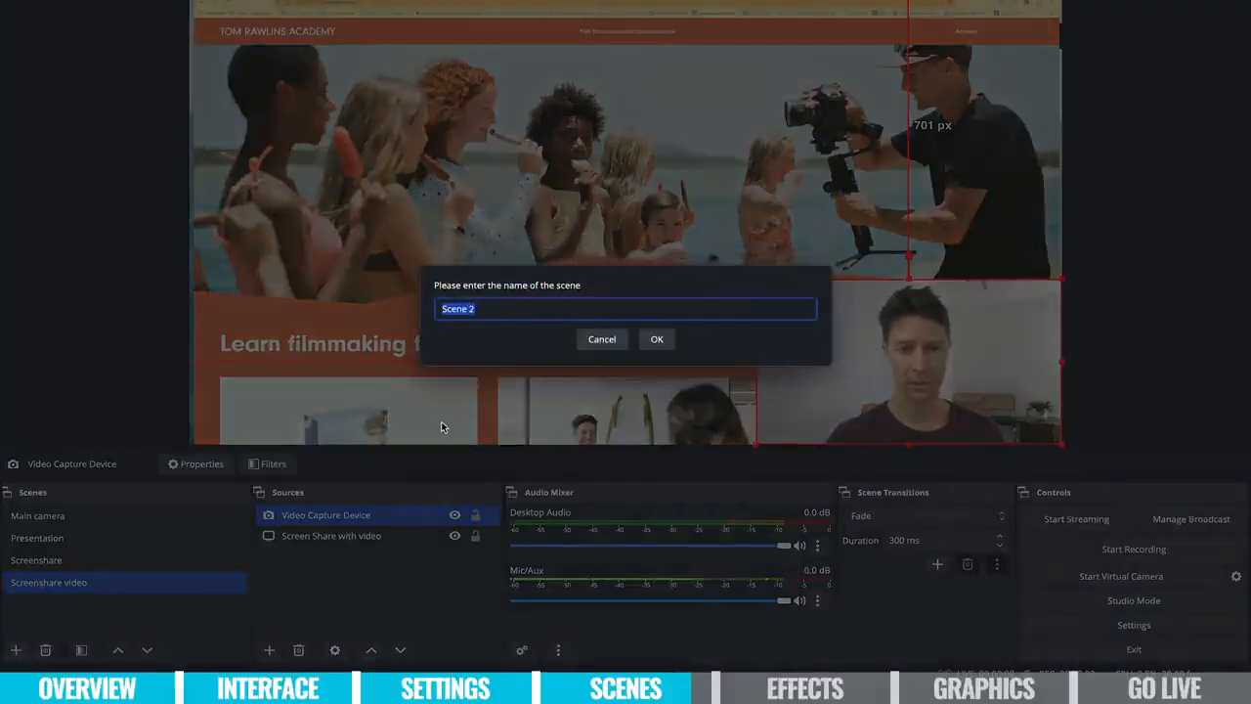
type("Video")
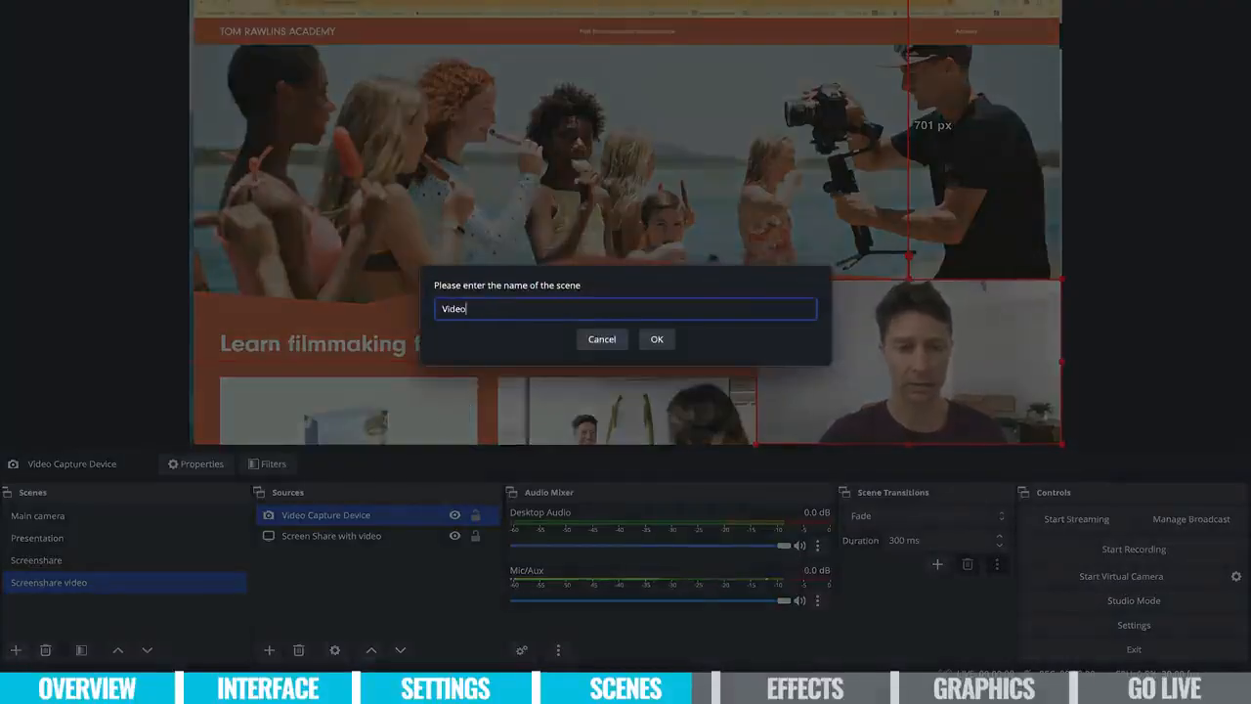
left_click(655, 340)
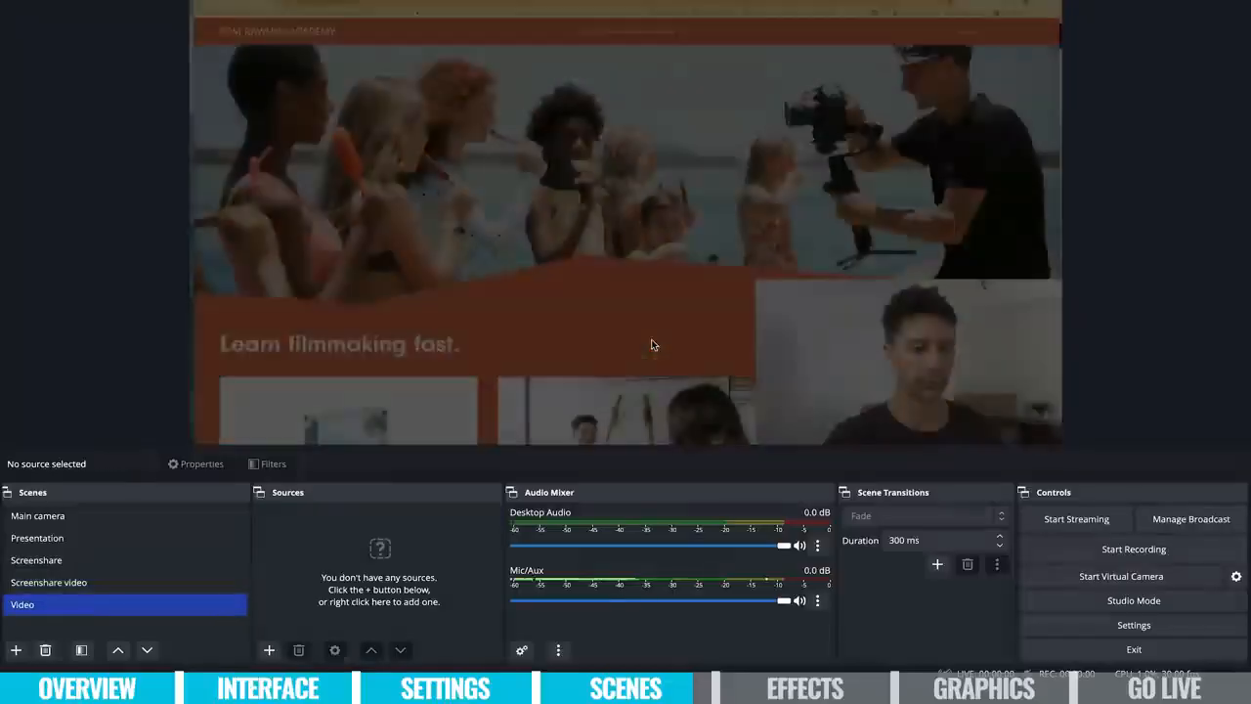
Add a Media Source named Video highlight to the Video scene.
left_click(271, 649)
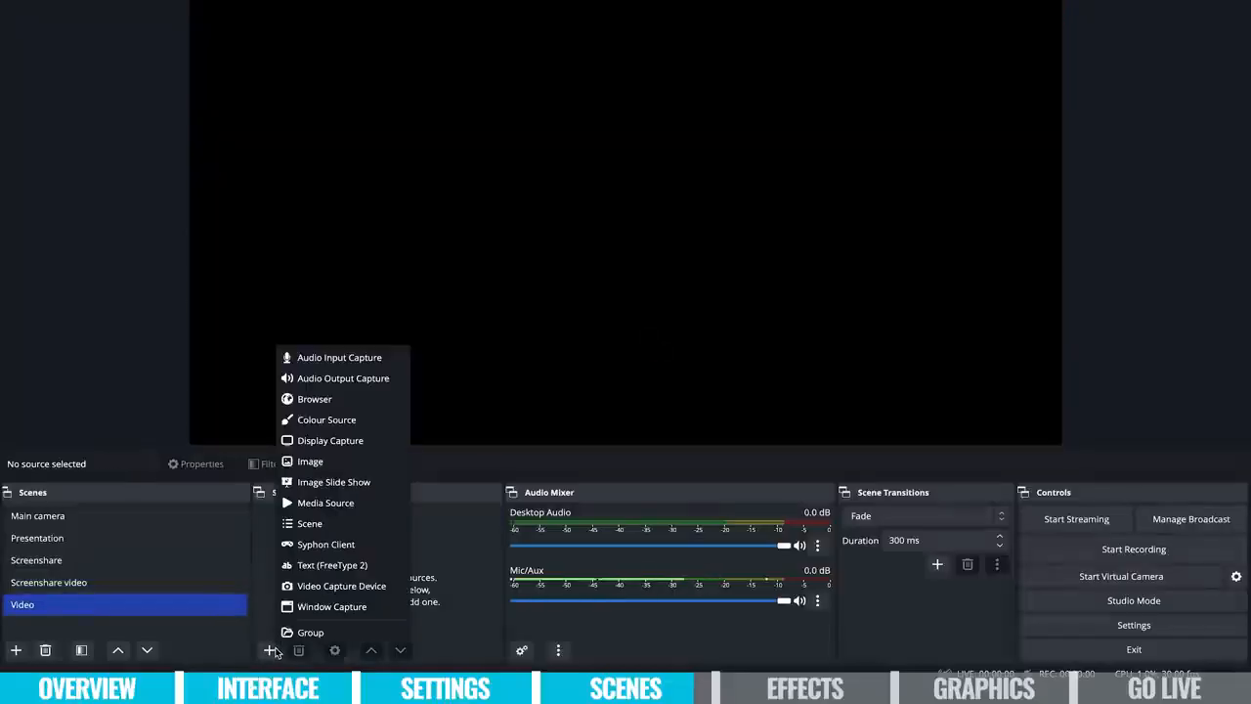
left_click(398, 505)
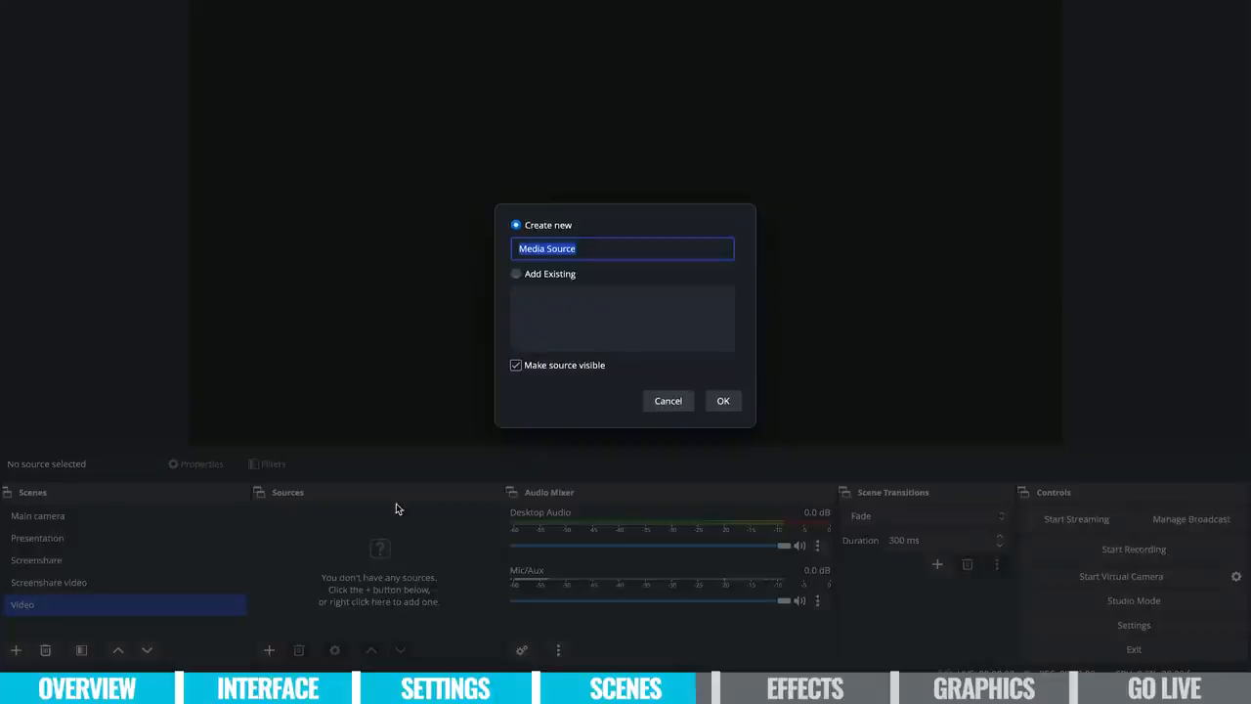
type("Video hi")
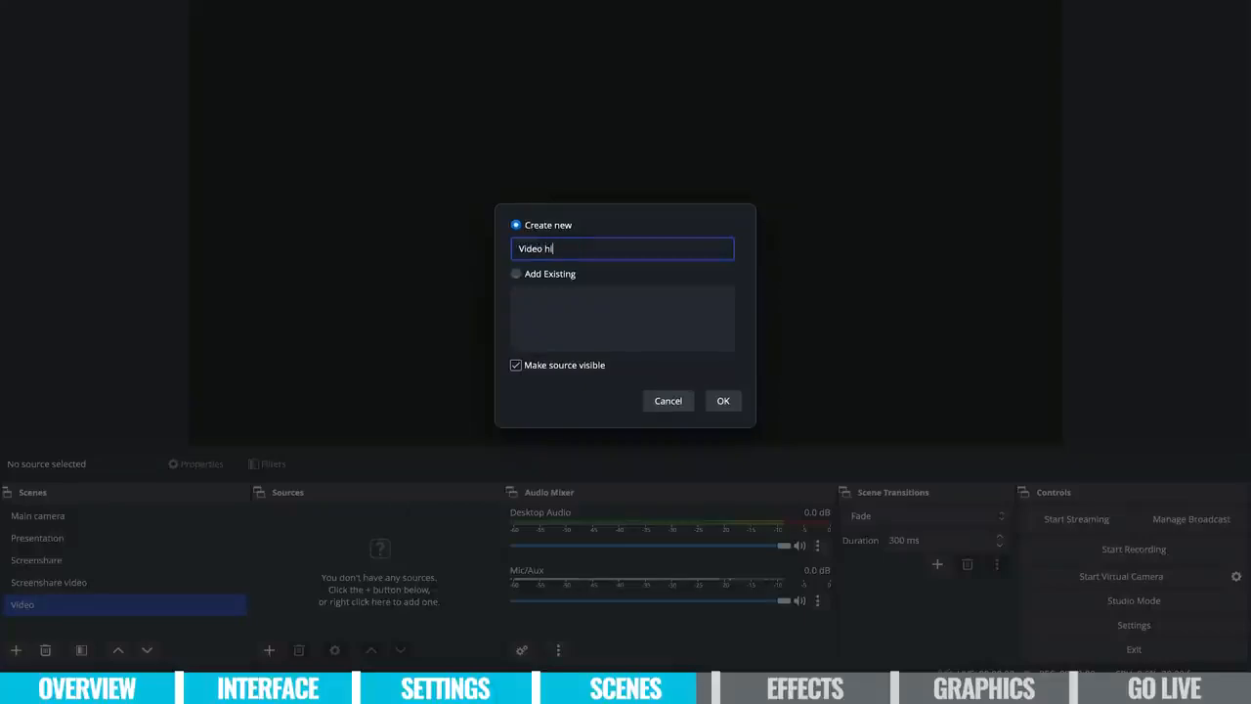
type("ght")
left_click(724, 400)
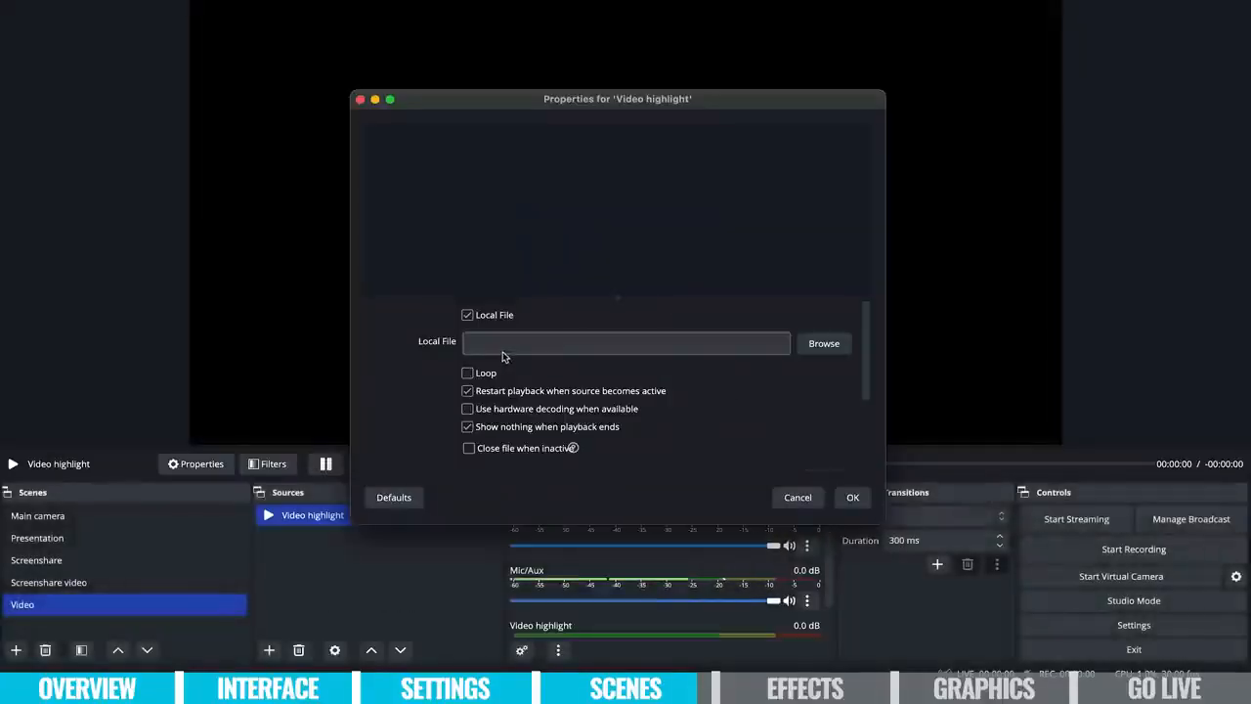
Load BTS_BANGINWARDROBE_SOCIALPOST_V1.mp4 from the Desktop as Video highlight's local file, and switch to Screenshare video and back to Video.
left_click(829, 345)
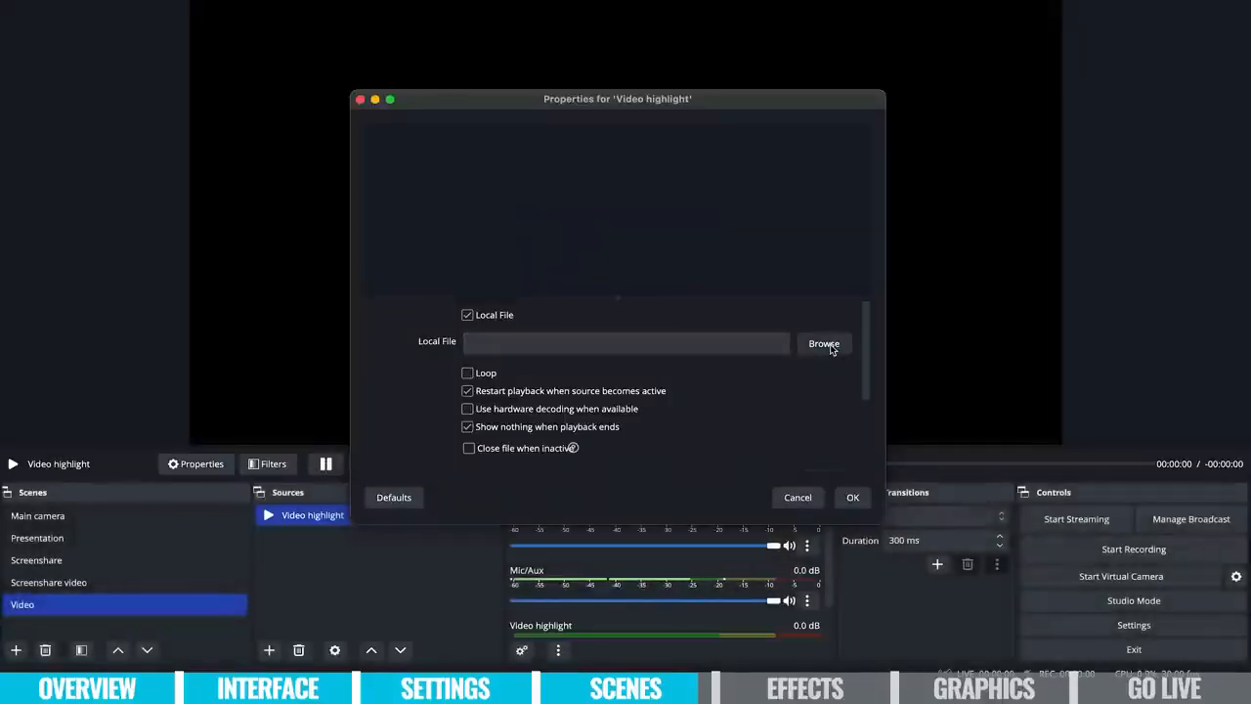
left_click(375, 129)
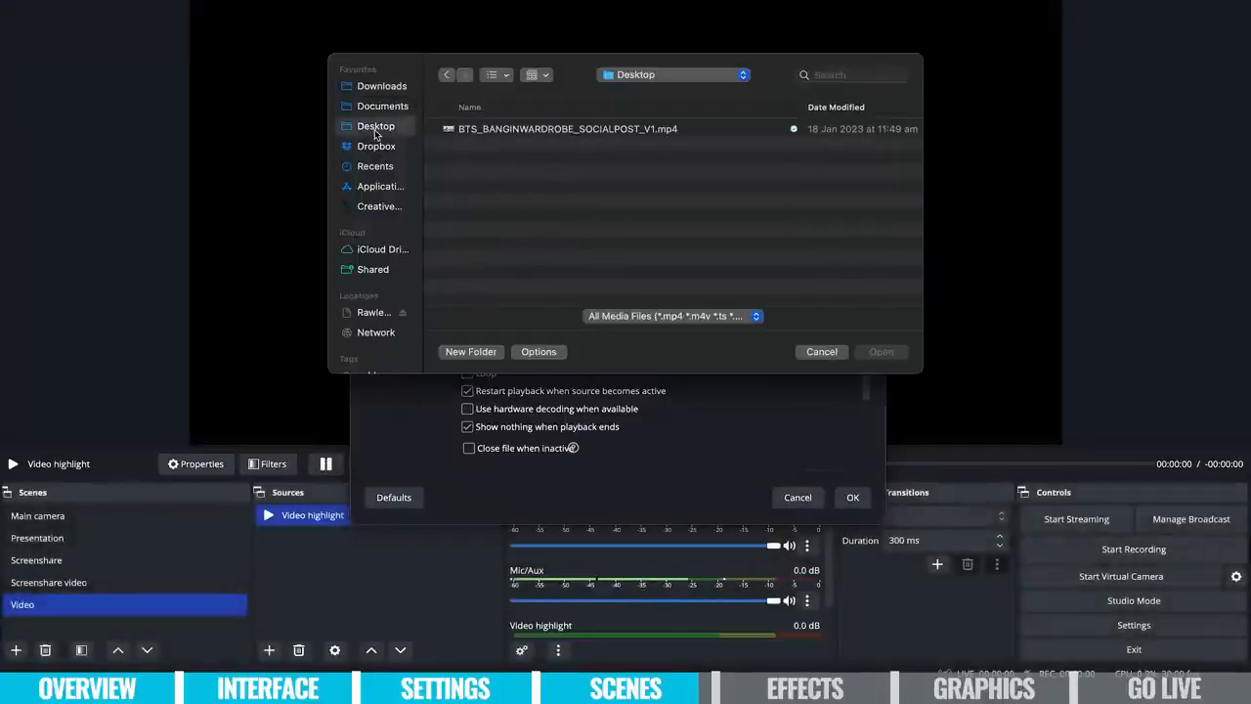
left_click(536, 132)
left_click(881, 352)
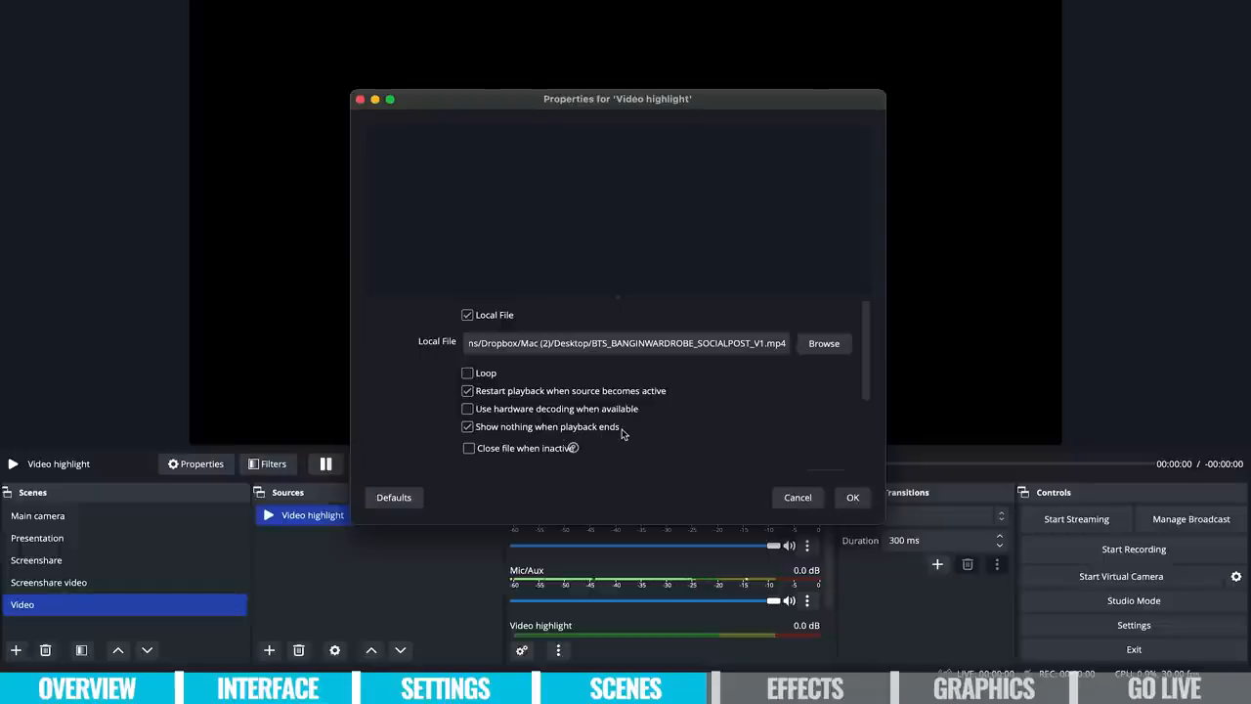
left_click(852, 497)
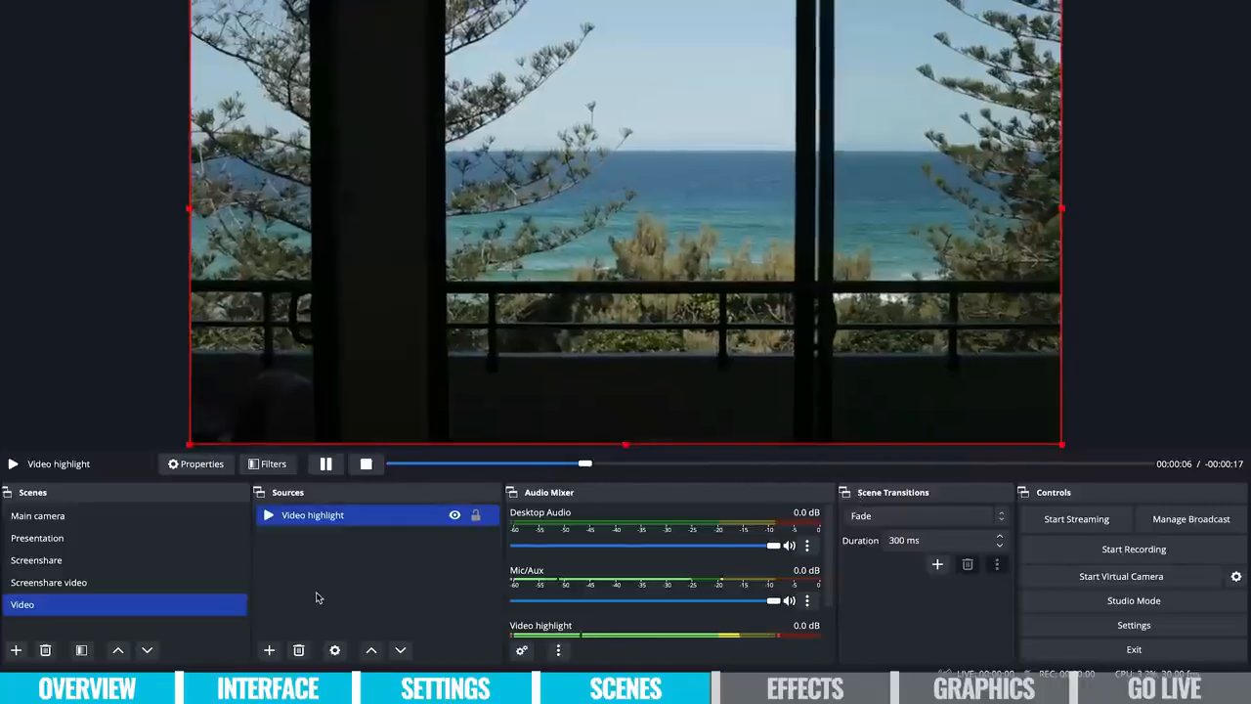
left_click(117, 578)
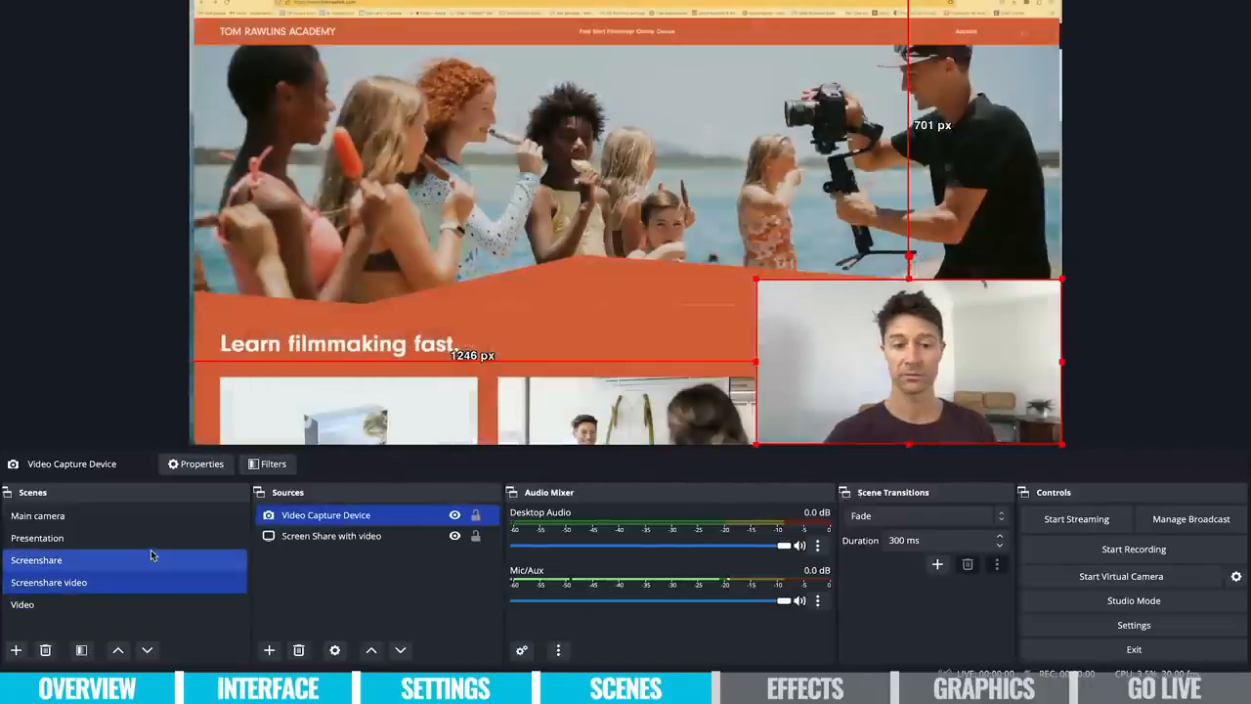
left_click(141, 604)
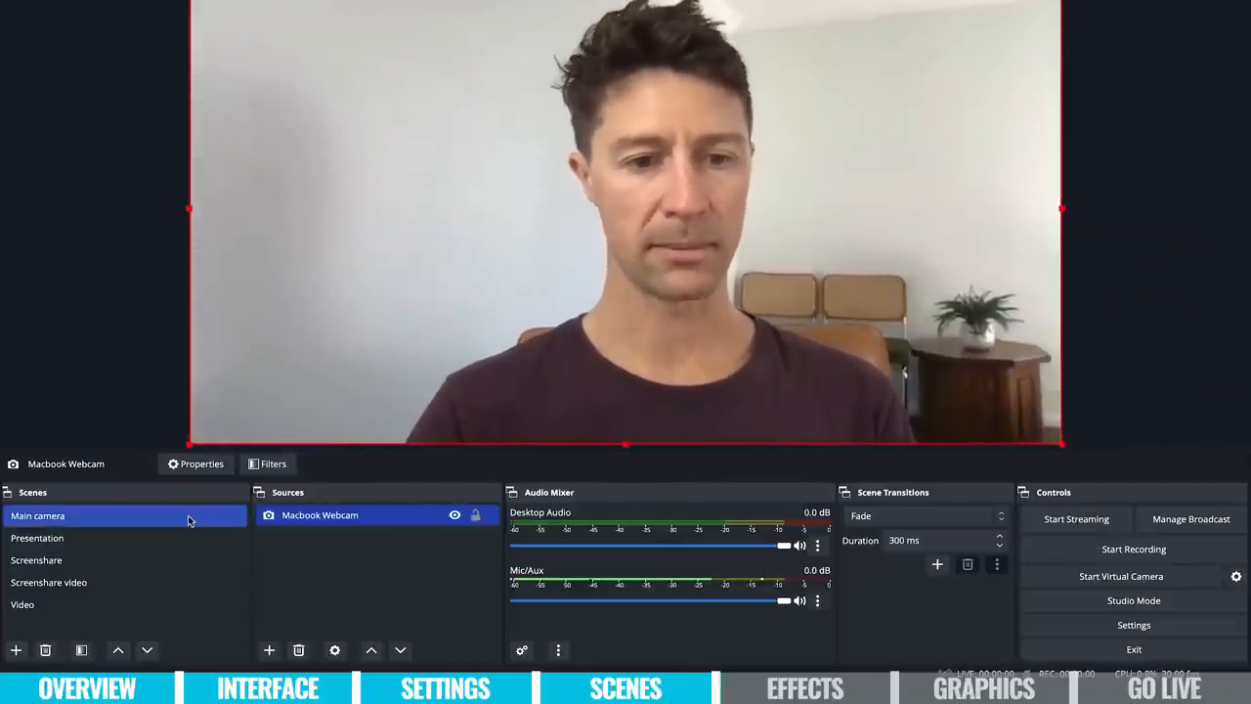
Review the Macbook Webcam source's device and preset properties, then leave them without saving changes.
double_click(399, 523)
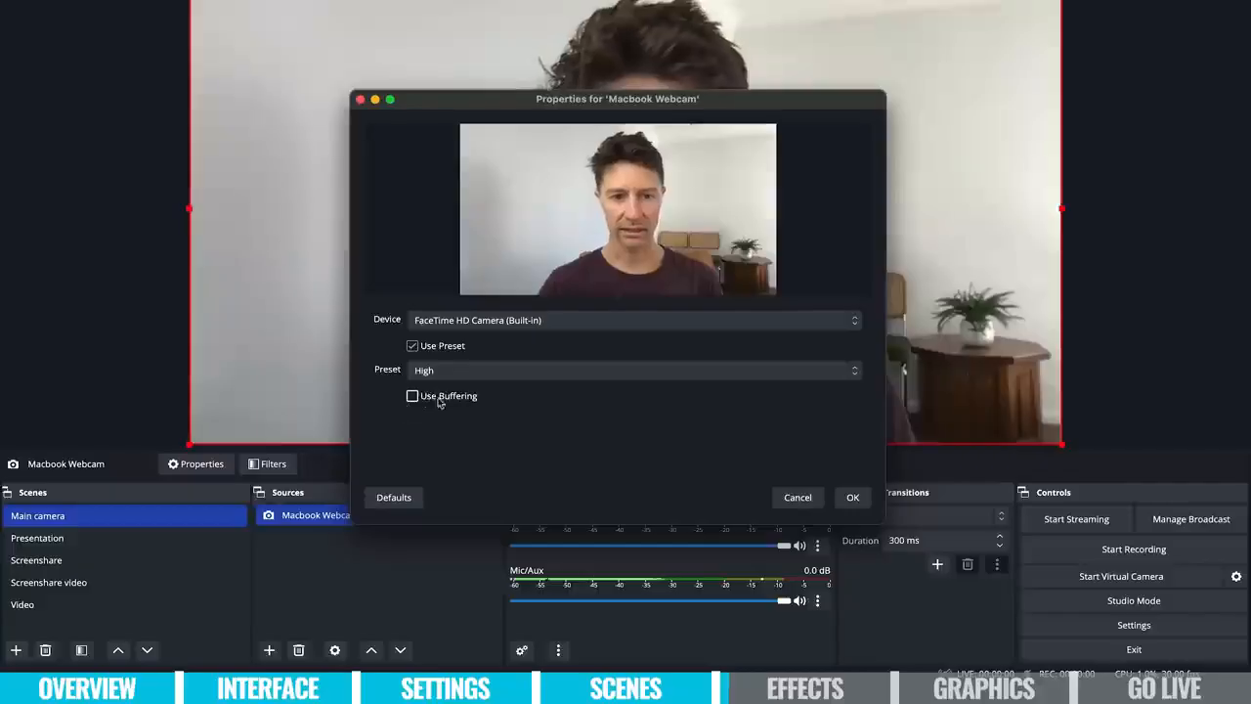
left_click(548, 371)
left_click(876, 577)
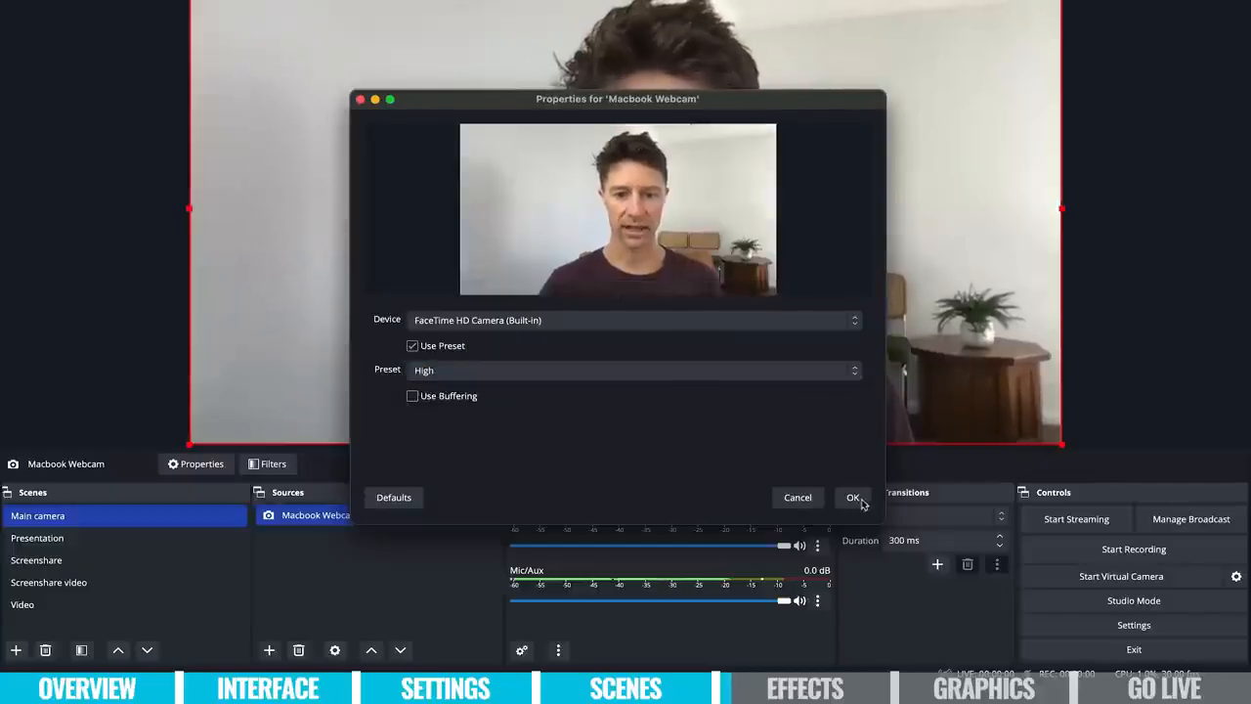
left_click(797, 498)
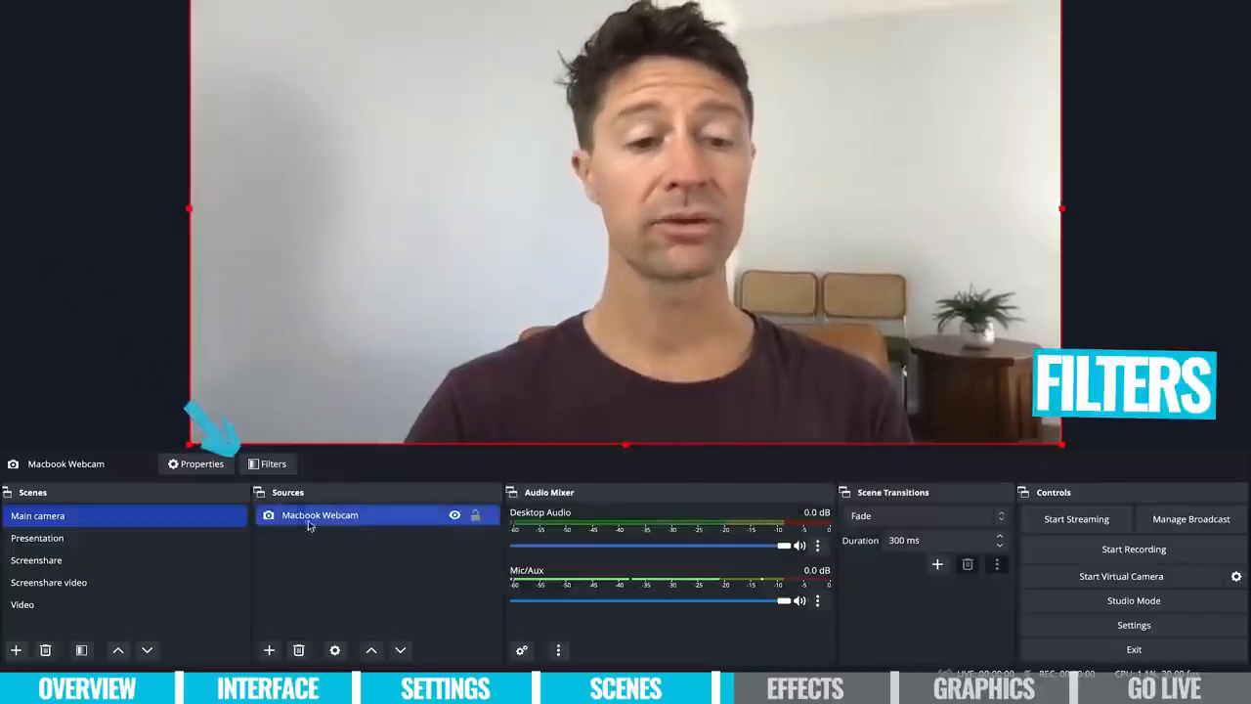
Browse the Macbook Webcam's available audio/video filters and add a Colour Correction effect filter with its default name.
left_click(281, 471)
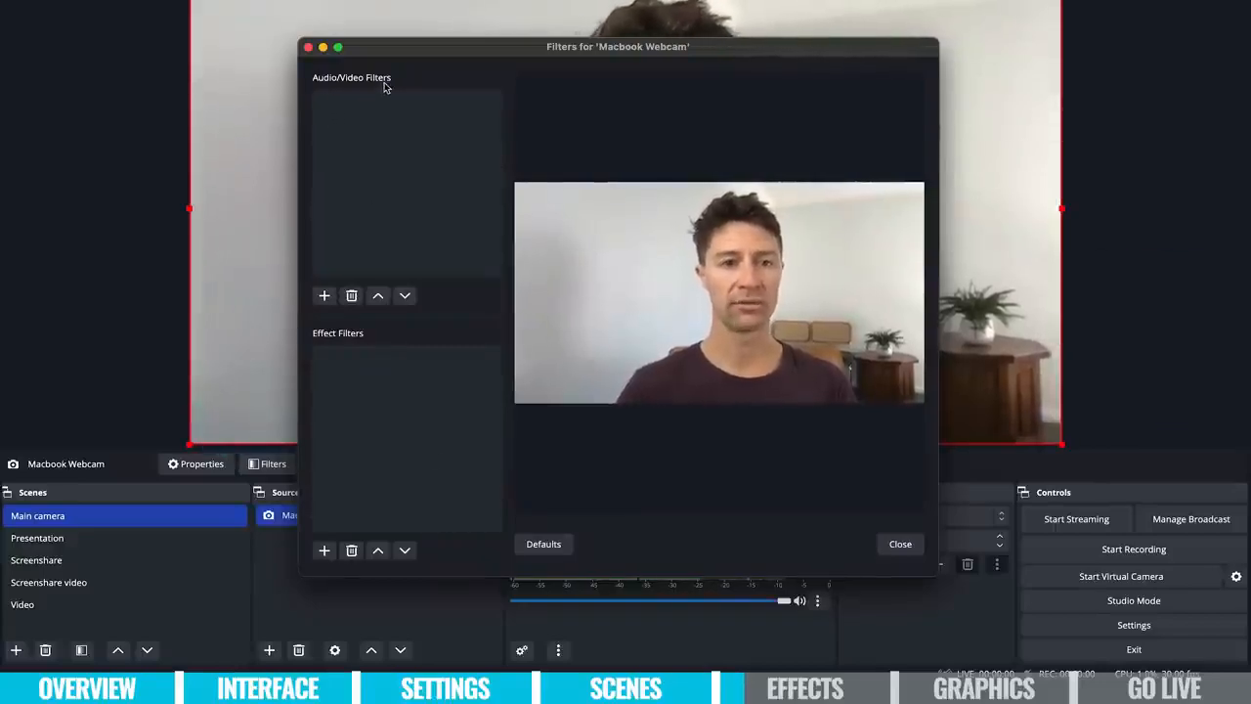
left_click(324, 298)
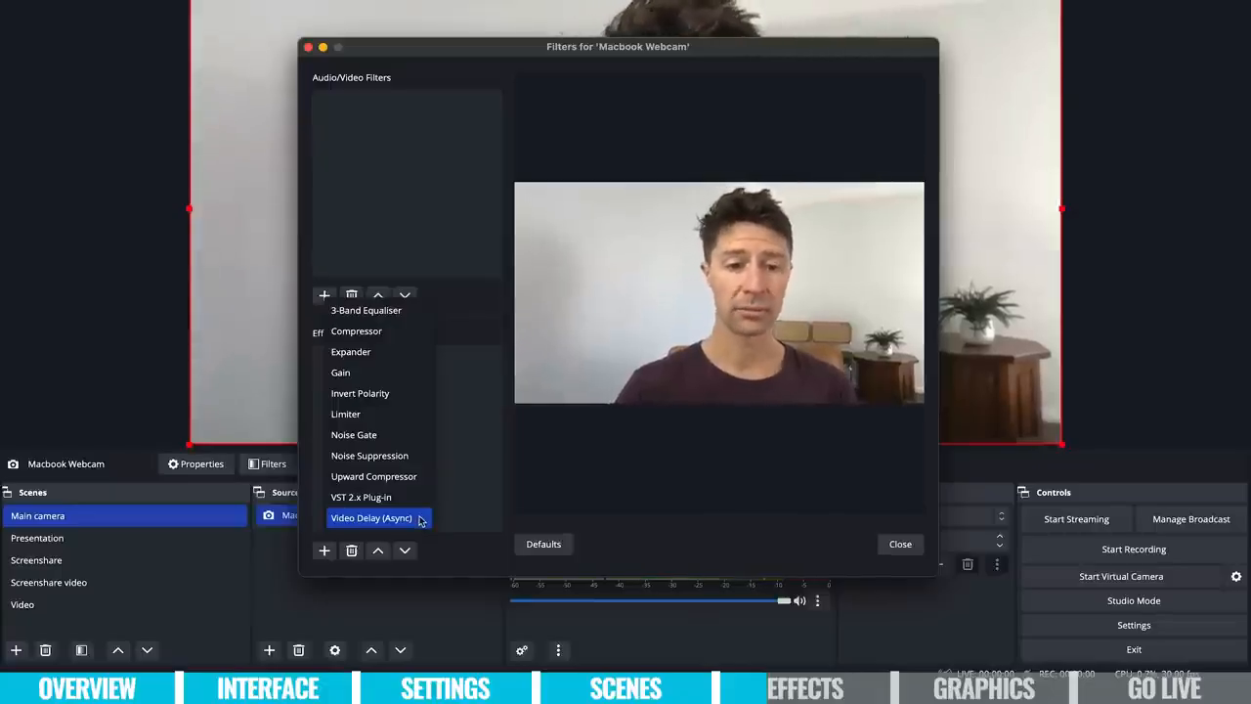
left_click(447, 195)
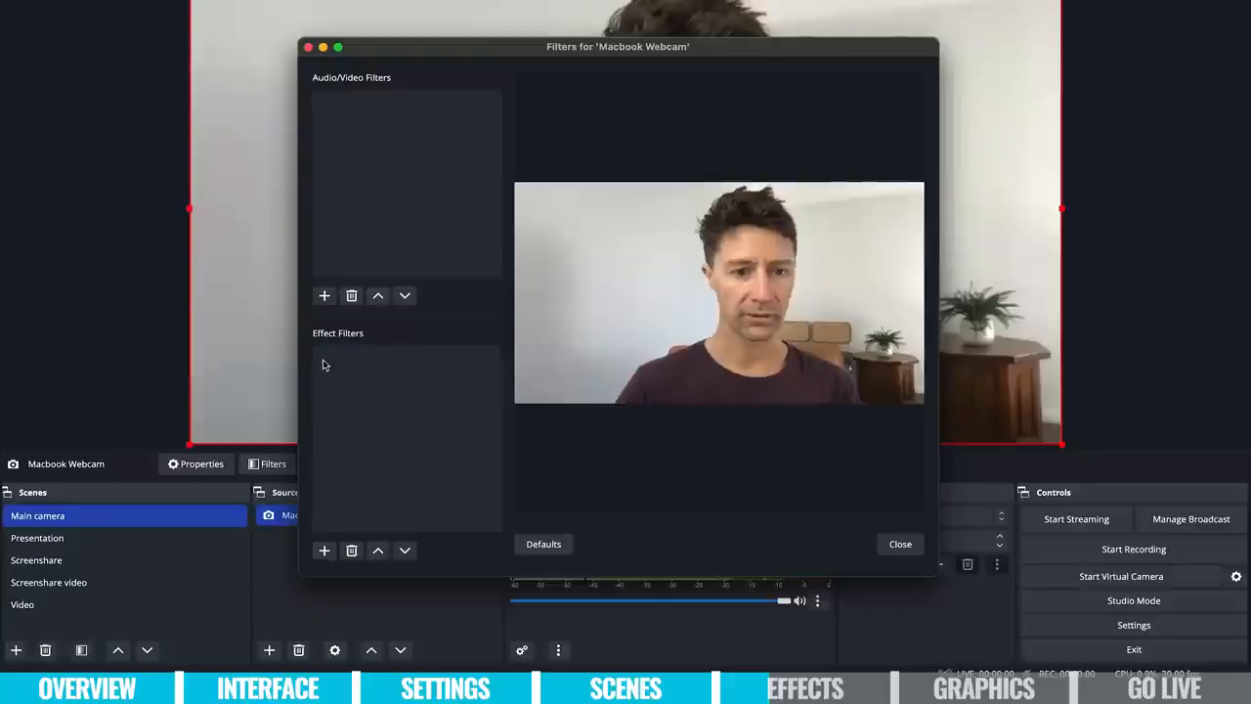
left_click(326, 552)
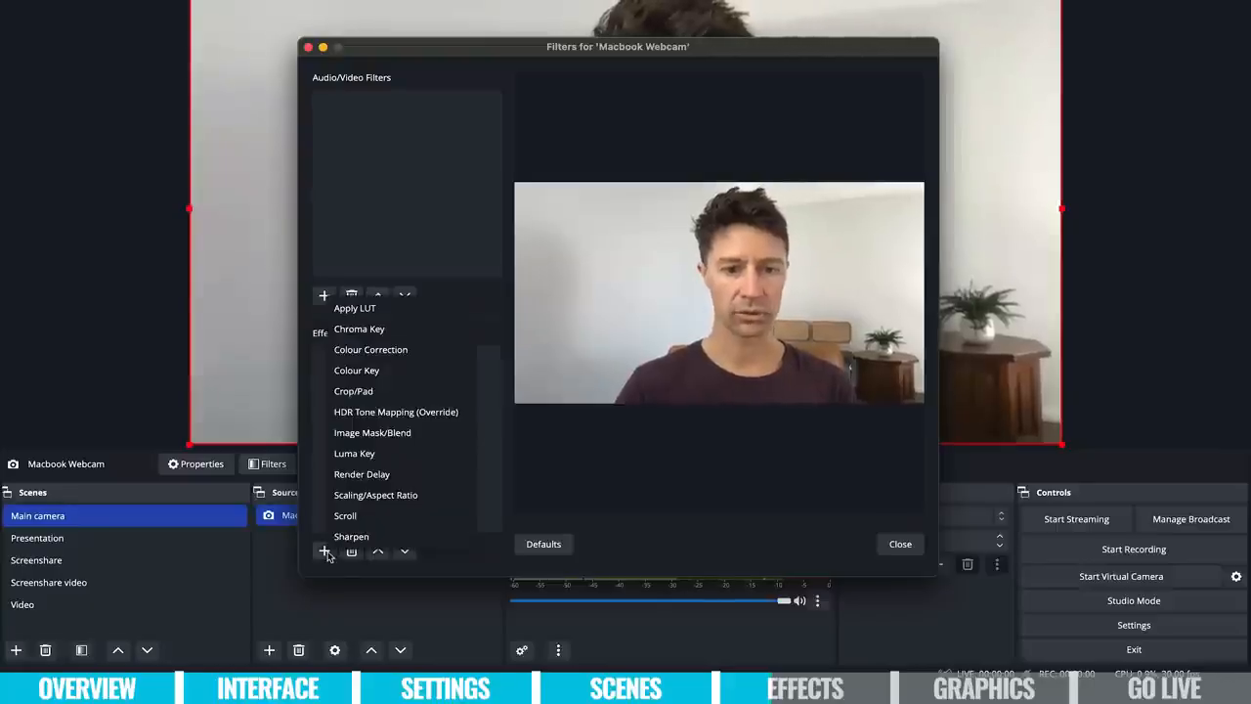
left_click(448, 357)
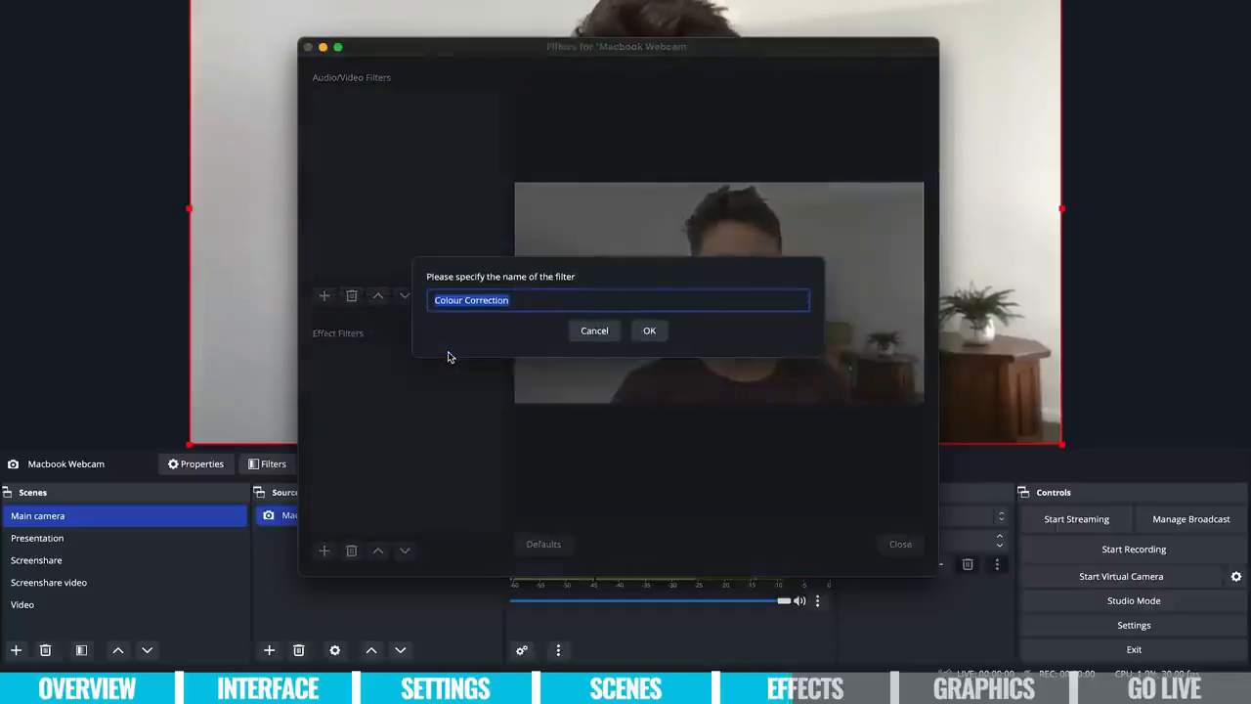
left_click(649, 330)
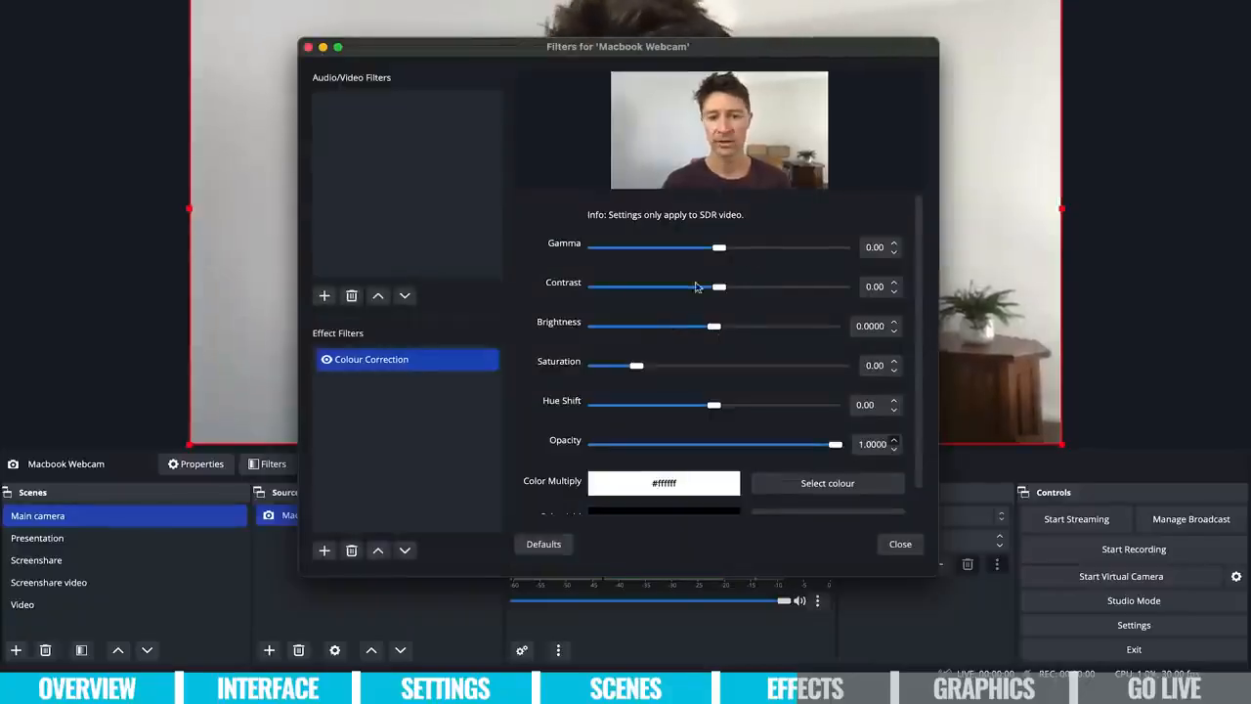
Set the Colour Correction filter's contrast to -0.01, brightness to -0.0250 and saturation to 0.00, and close the filters.
mouse_move(719, 293)
left_mouse_down()
mouse_move(753, 289)
mouse_move(719, 289)
left_mouse_up()
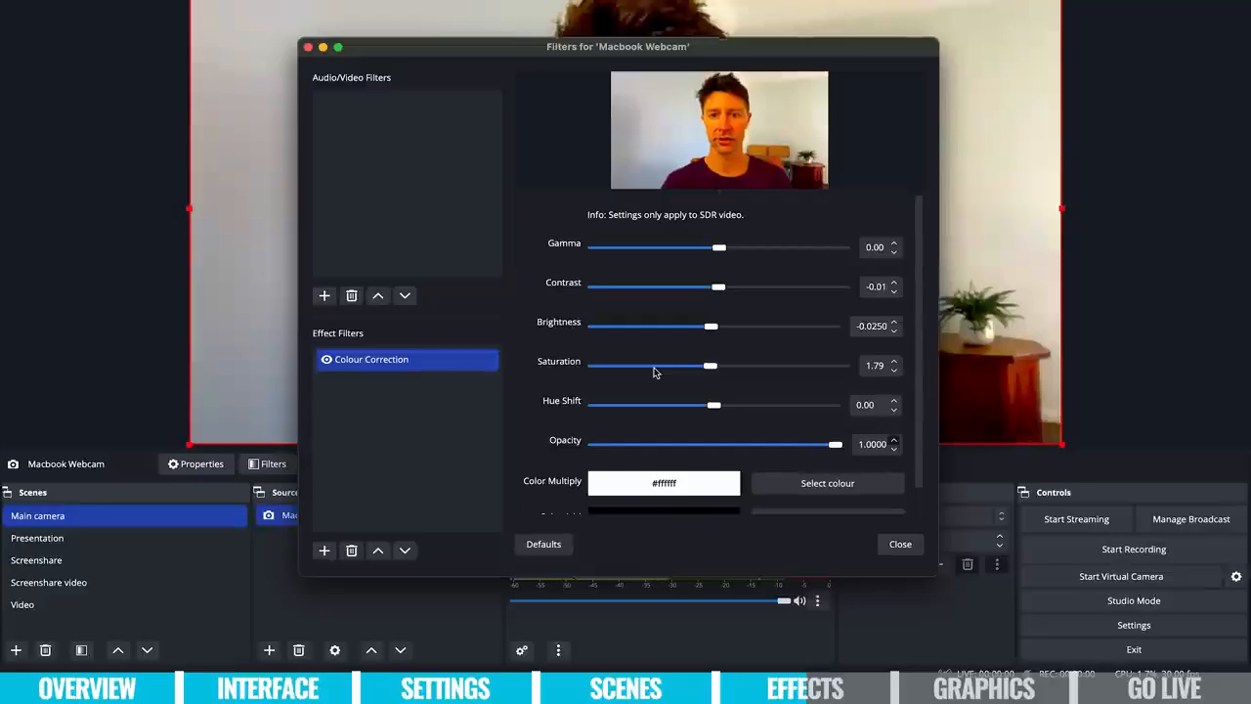
scroll(654, 368, "down", 10)
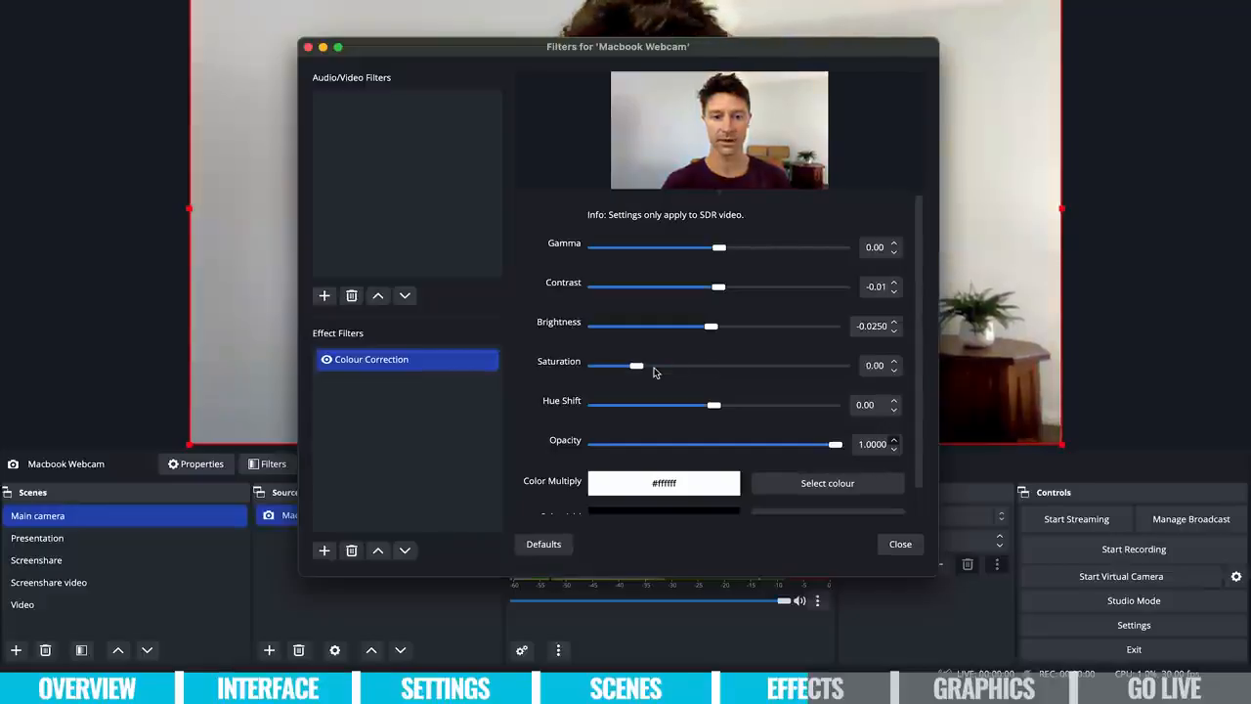
scroll(710, 328, "down", 2)
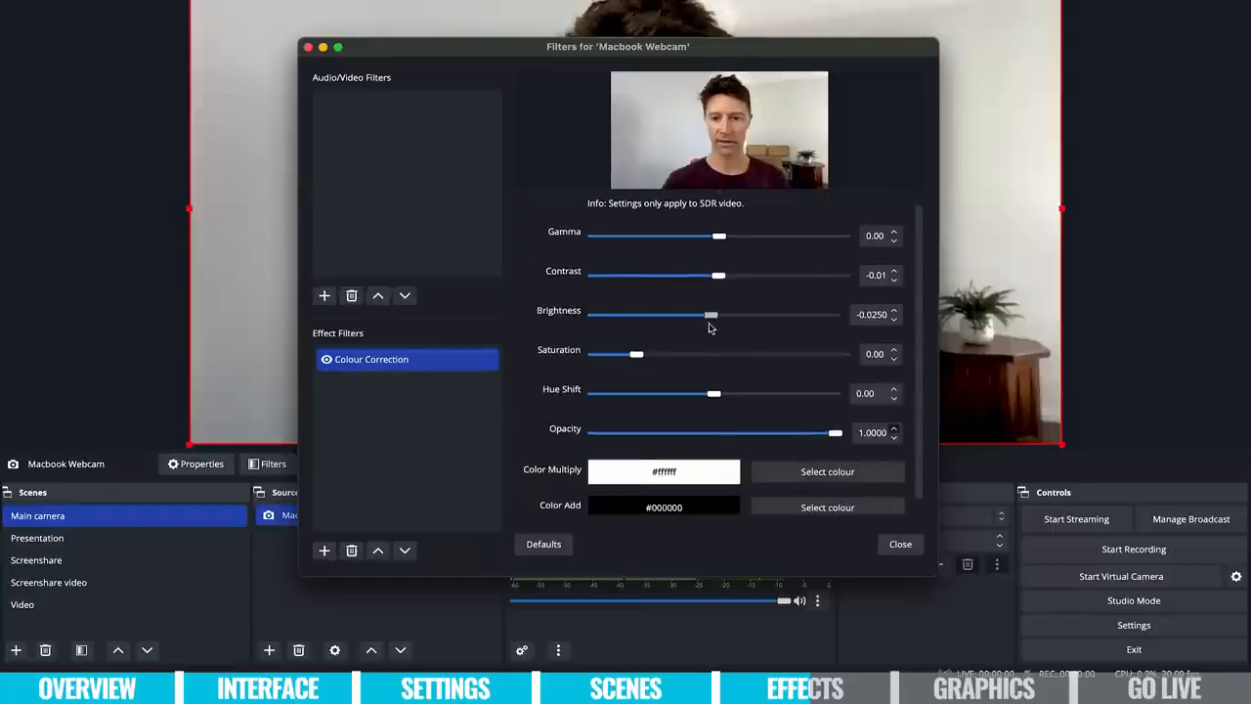
left_click(900, 543)
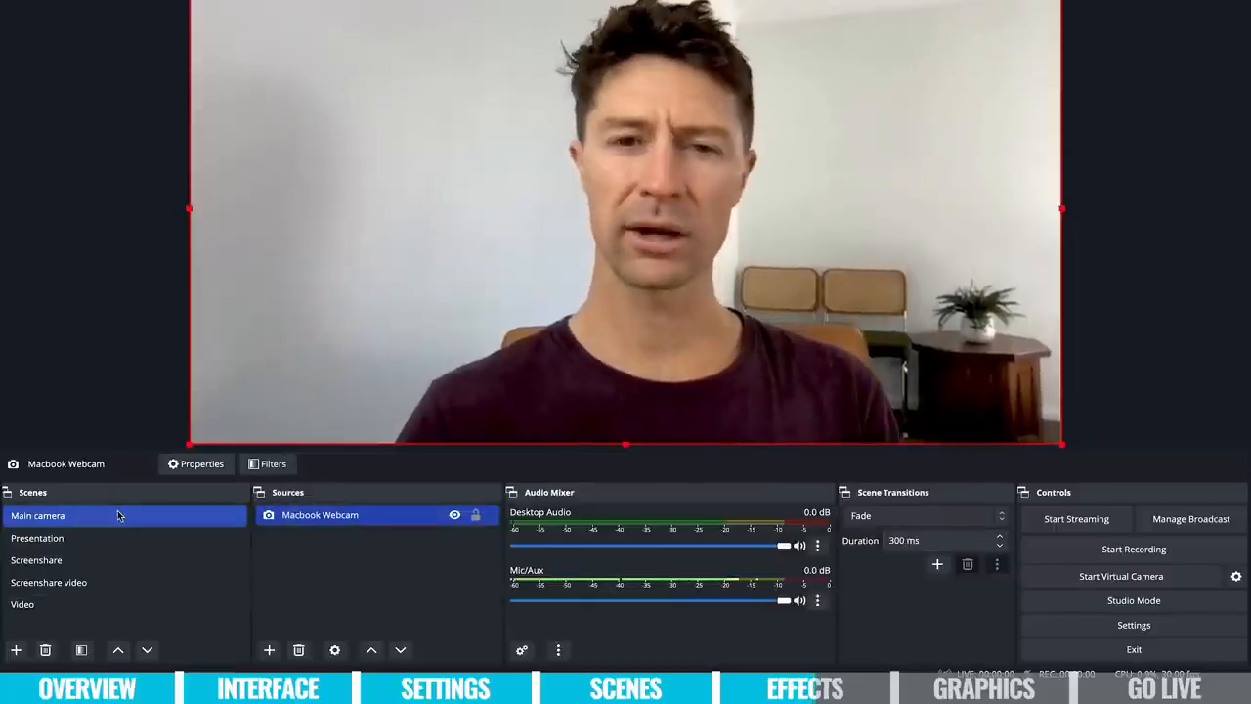
Add a Crop/Pad effect filter to the Video Capture Device source in the Screenshare video scene.
left_click(131, 584)
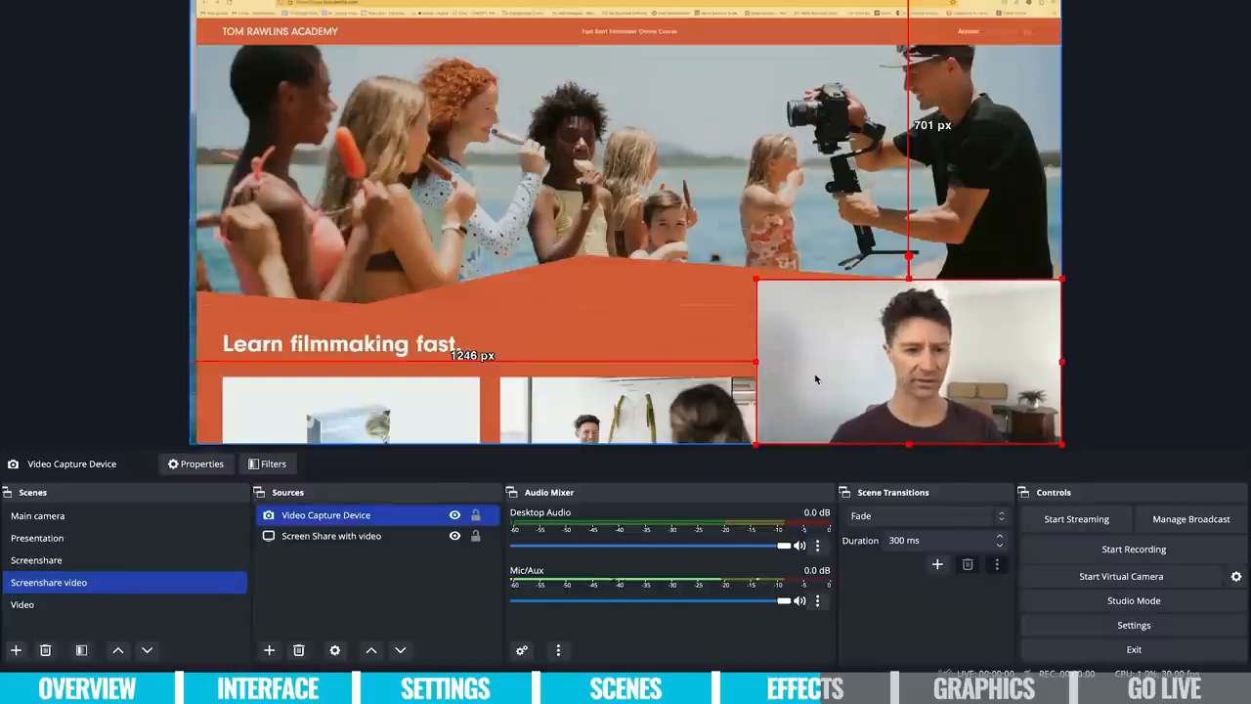
left_click(863, 372)
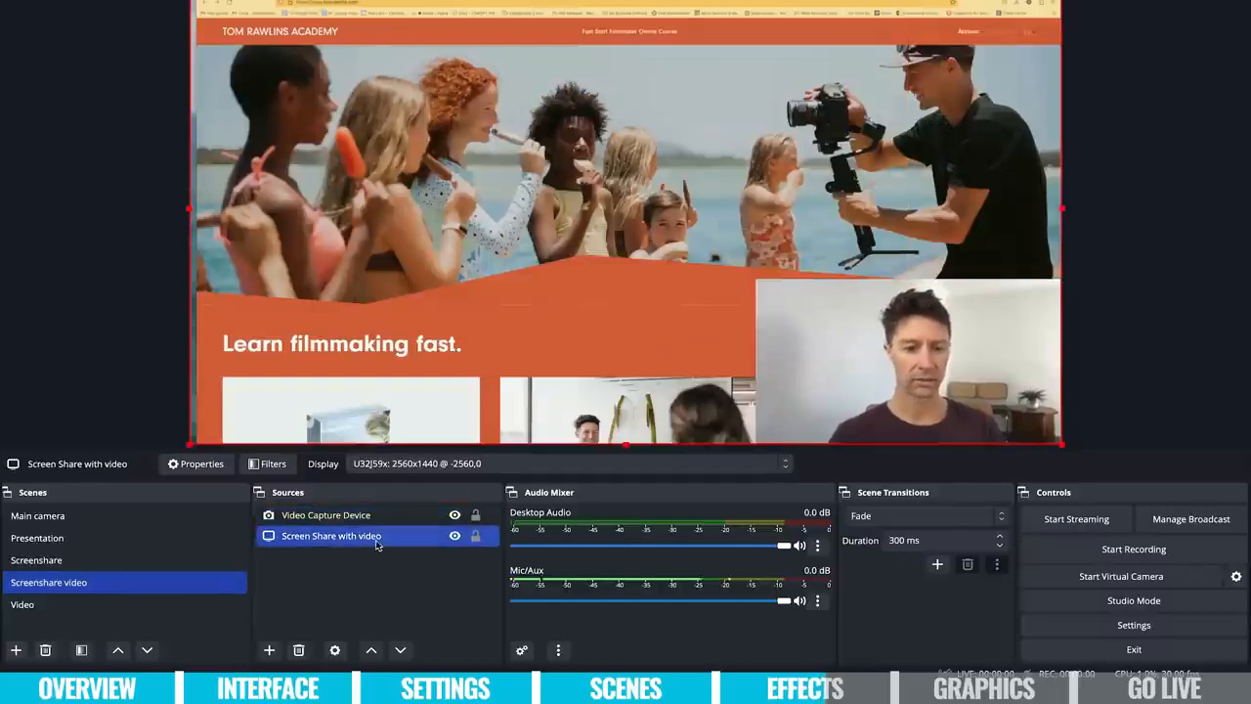
left_click(399, 515, "ctrl")
left_click(399, 516)
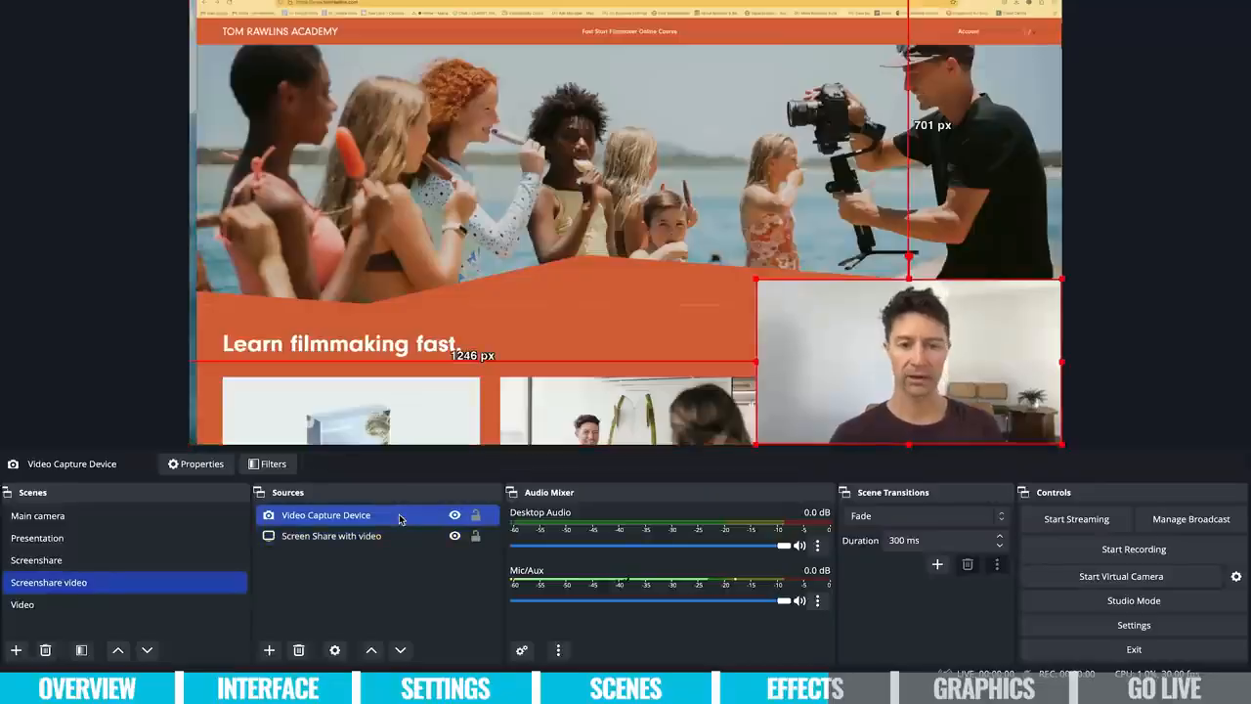
left_click(265, 466)
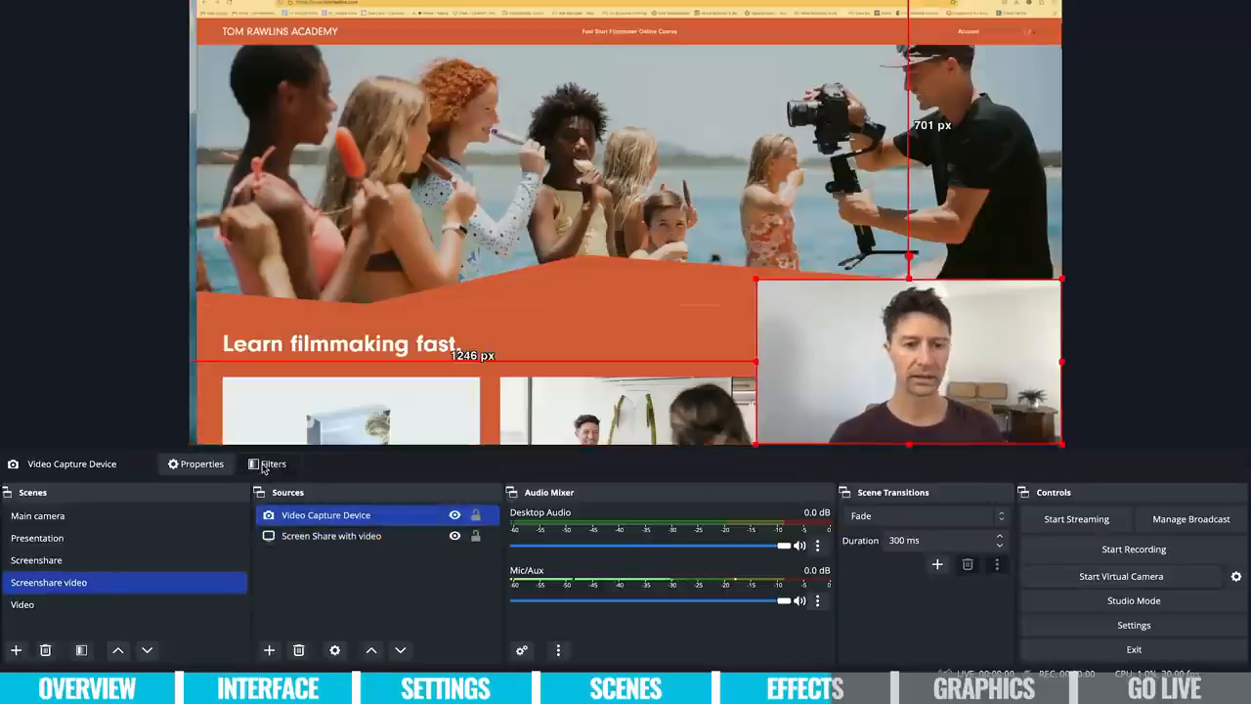
left_click(324, 550)
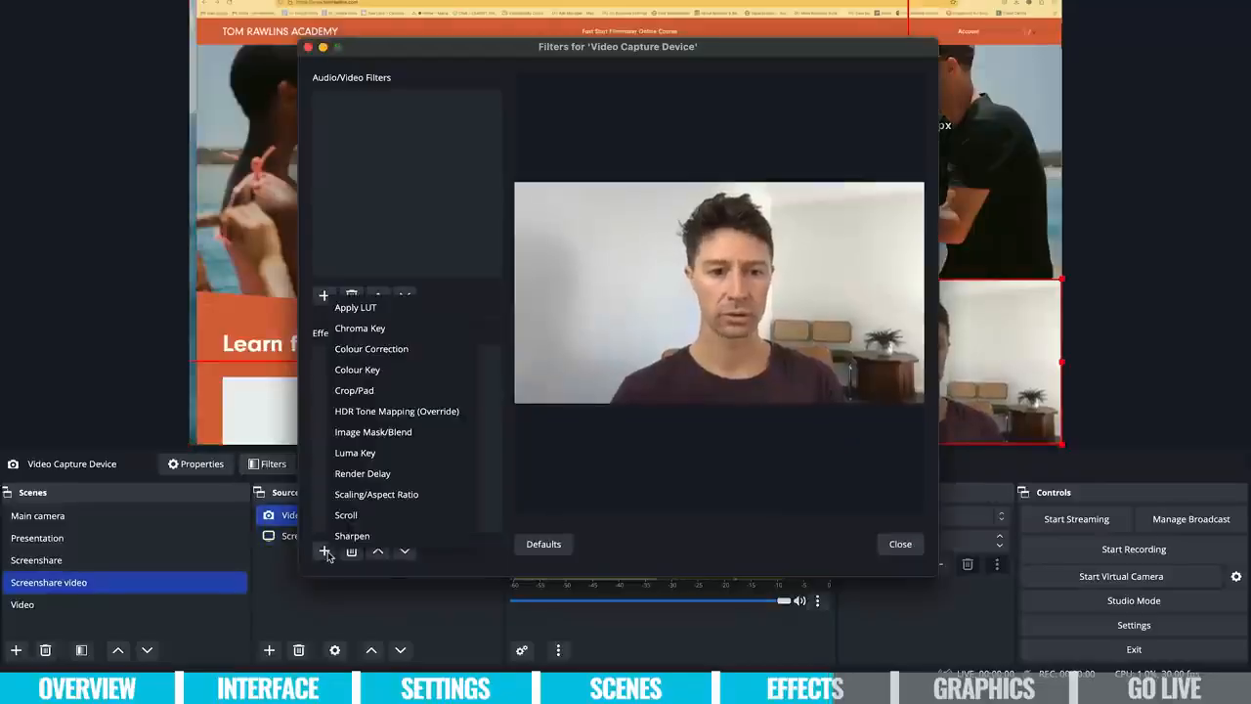
left_click(433, 391)
left_click(653, 331)
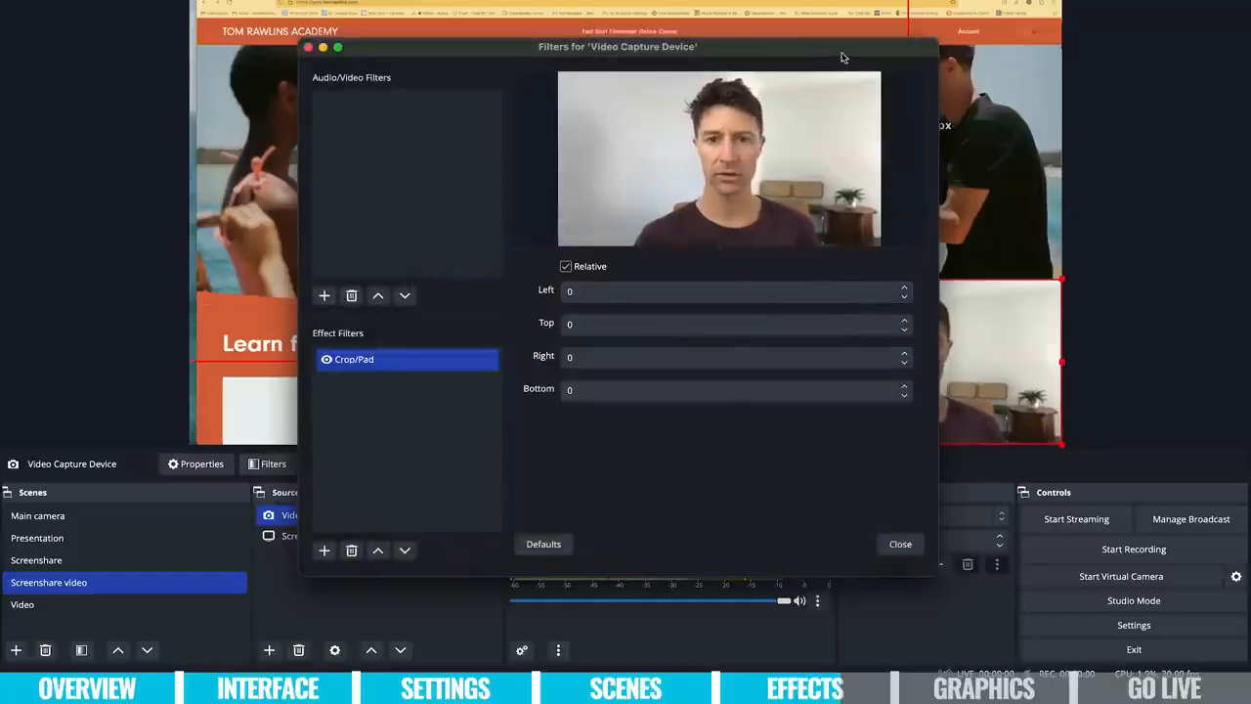
Shrink and move the filter window so that the whole webcam overlay in the preview is uncovered.
left_click_drag(829, 54, 649, 86)
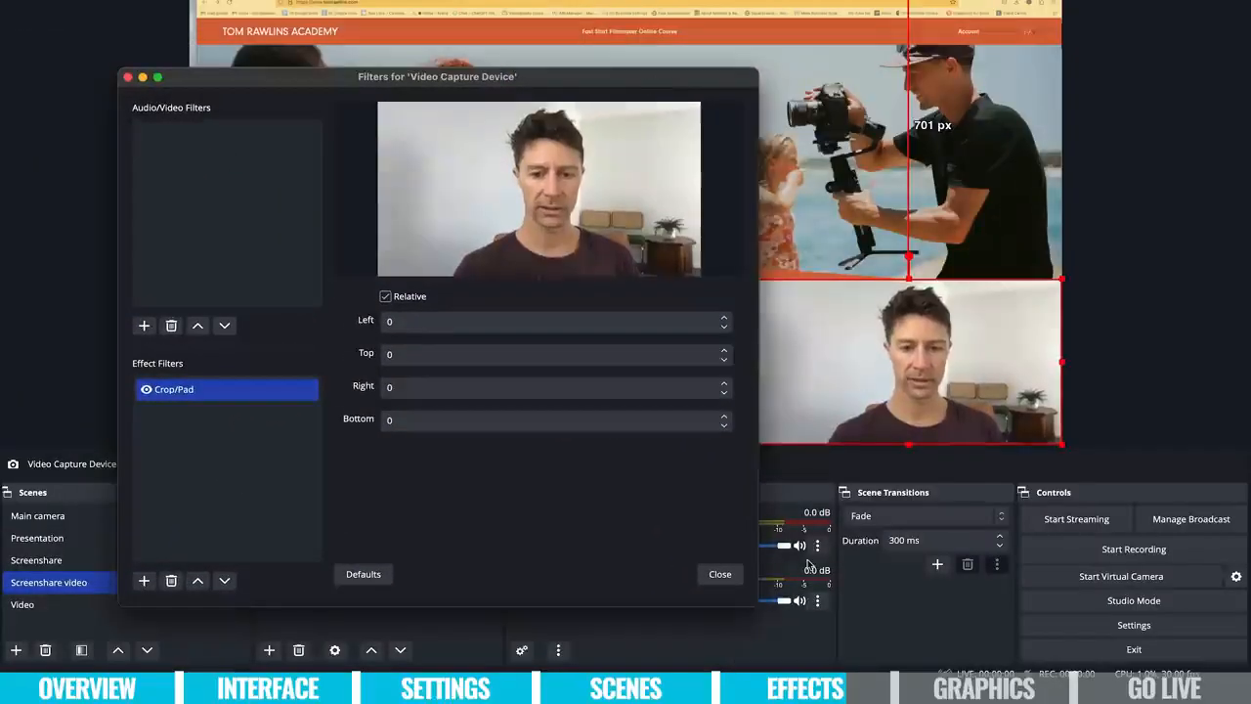
left_click_drag(760, 599, 590, 451)
left_click_drag(511, 91, 488, 273)
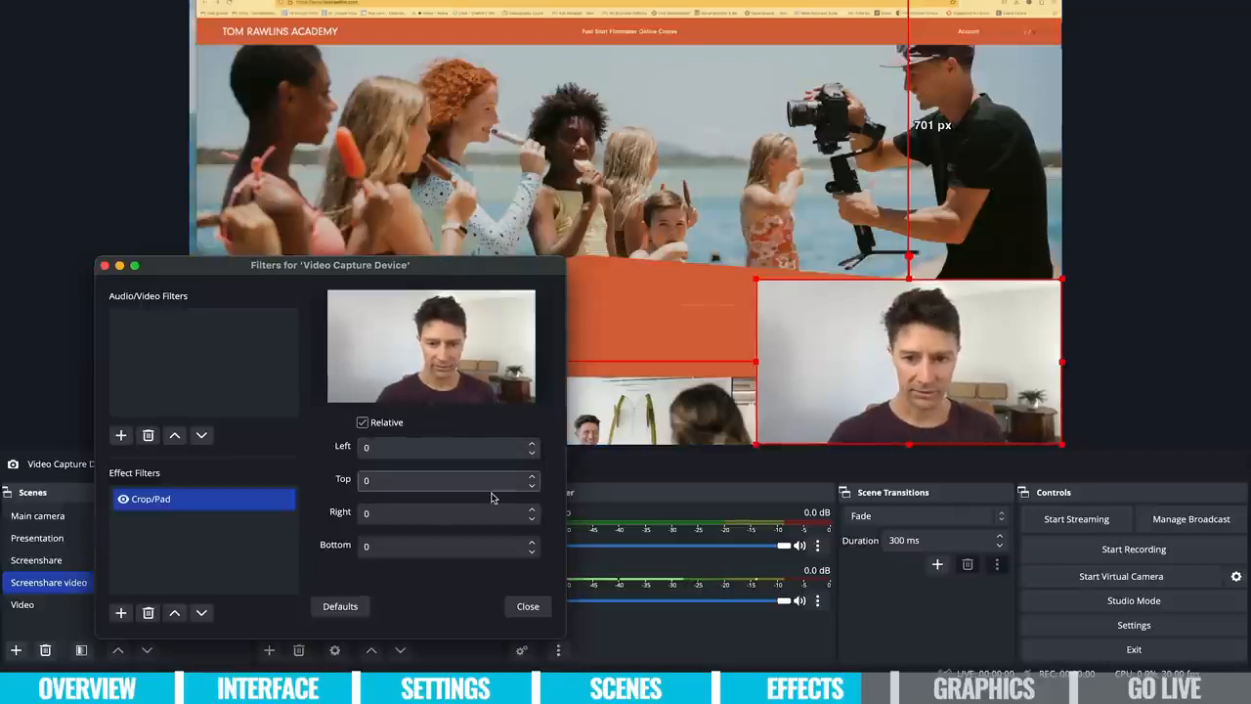
Set the webcam's Crop/Pad values to Left 300 and Right 260, and move the cropped overlay to the frame's right edge.
left_click(455, 450)
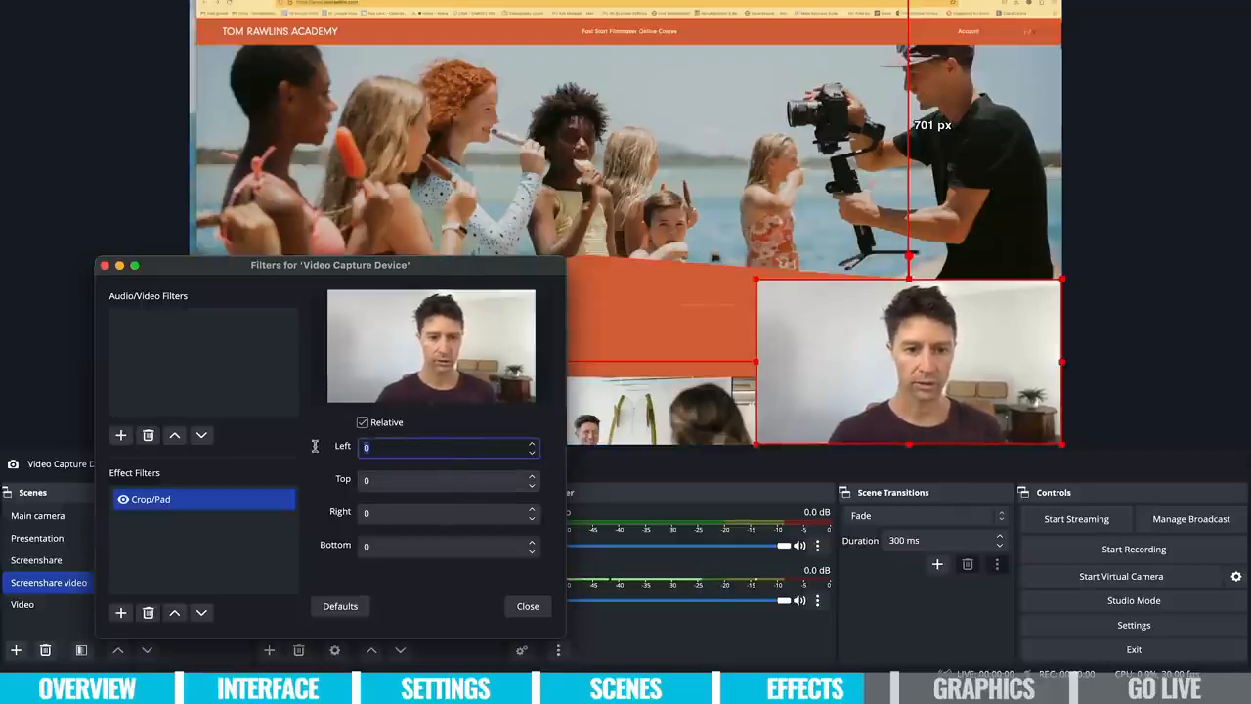
left_click(531, 443)
left_click(531, 443)
left_click(532, 442)
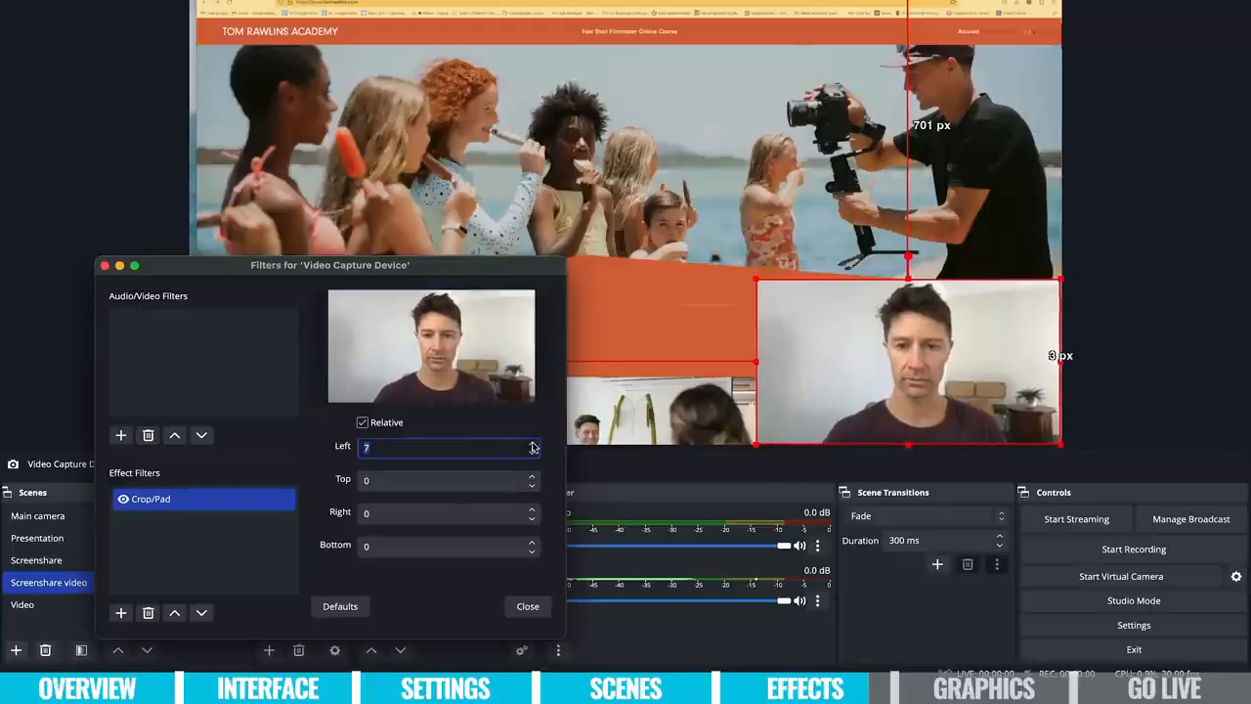
left_click(532, 443)
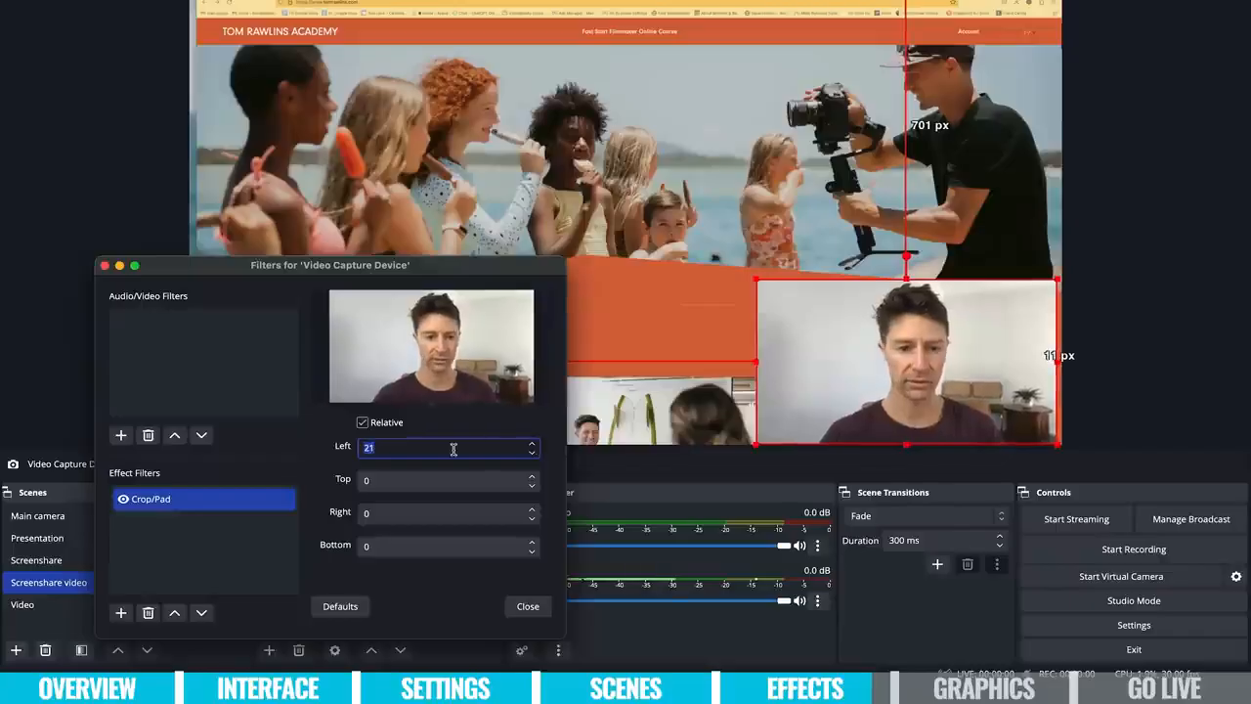
type("300")
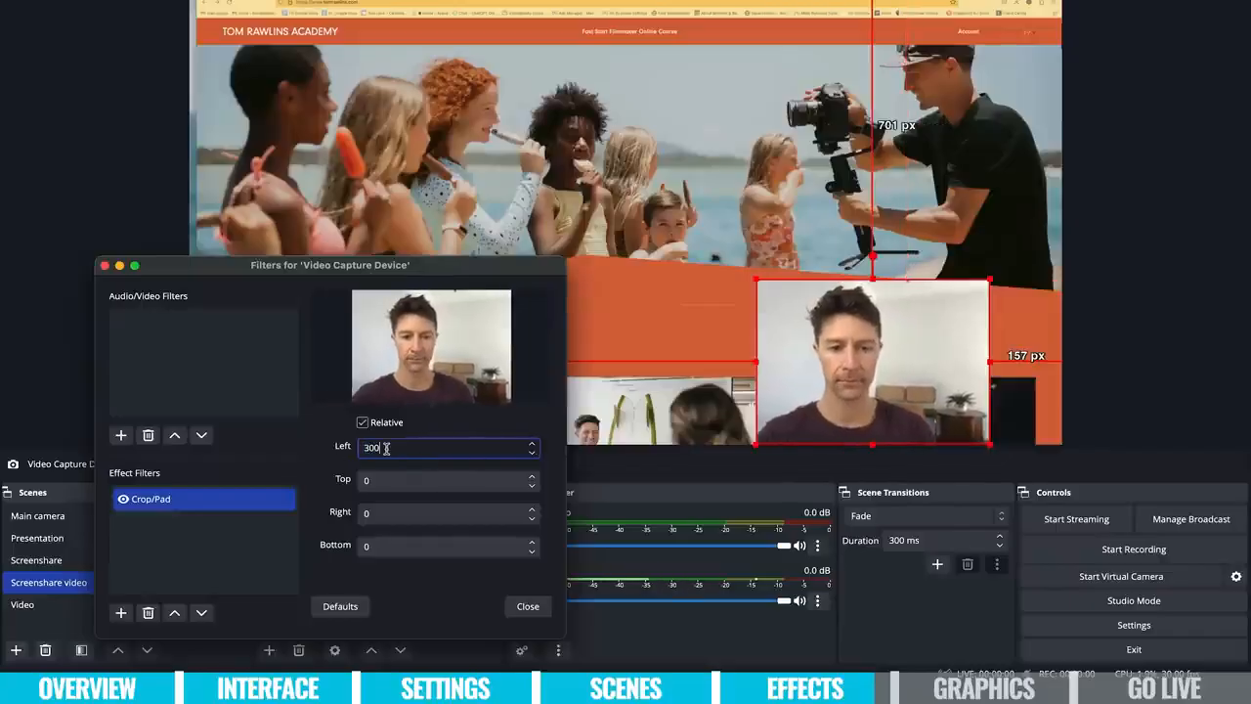
left_click(433, 510)
type("280")
key("Return")
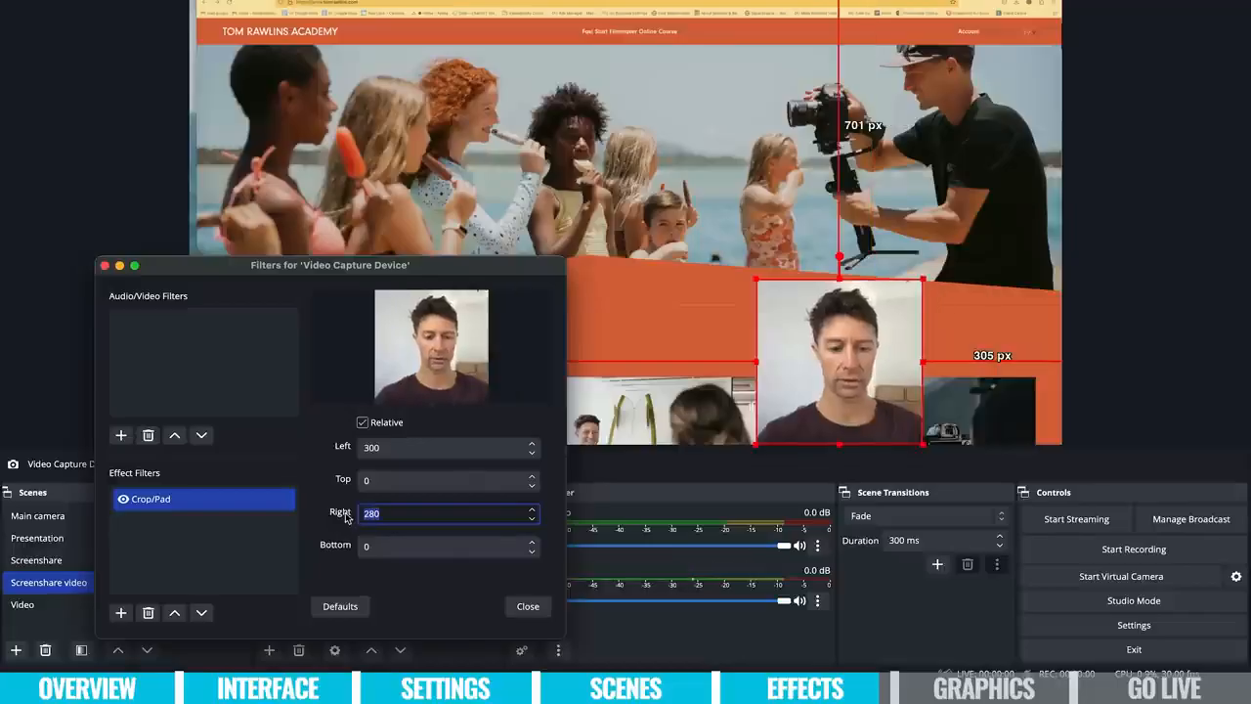
type("260")
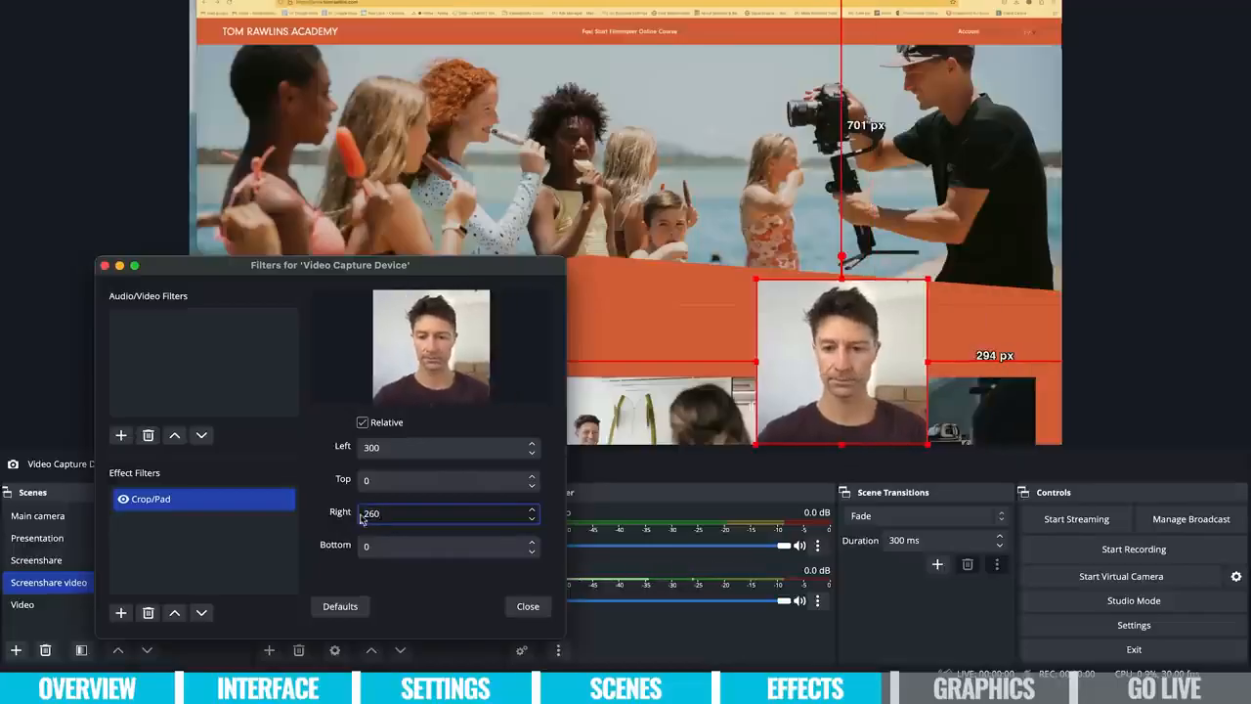
left_click_drag(807, 400, 938, 395)
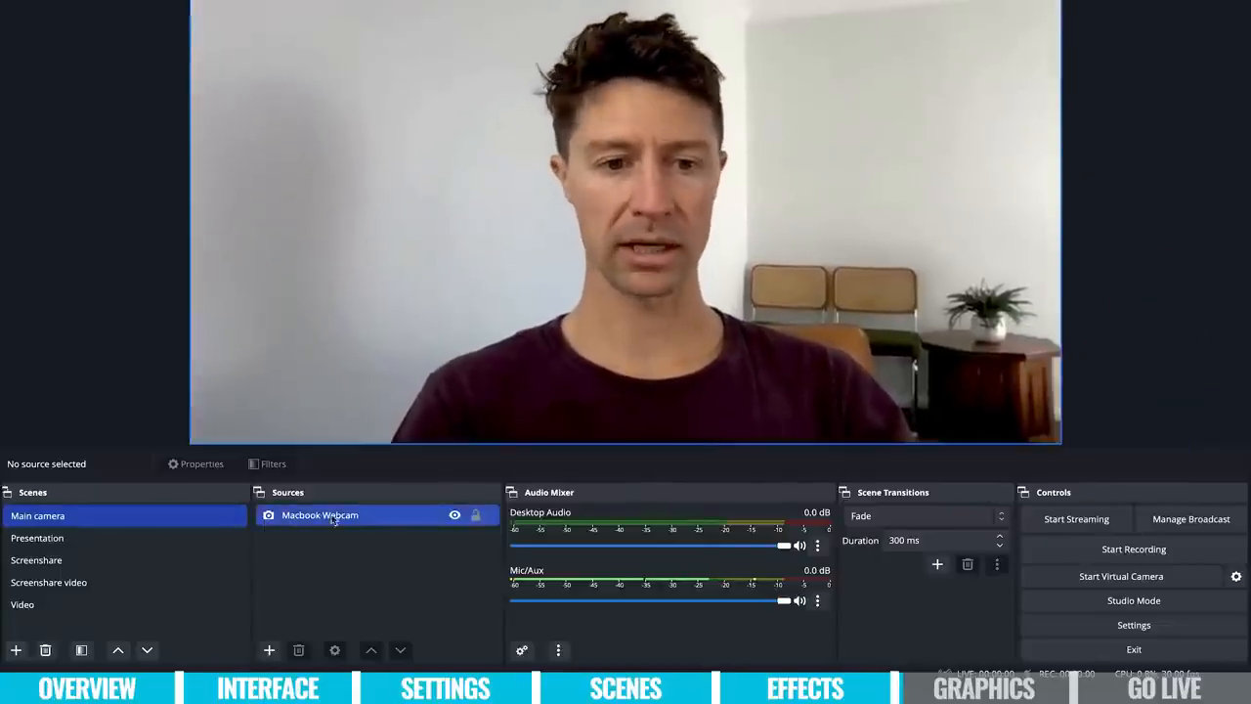
Add a Text (FreeType 2) source to the Main camera scene, naming it as the presenter's title.
left_click(421, 523)
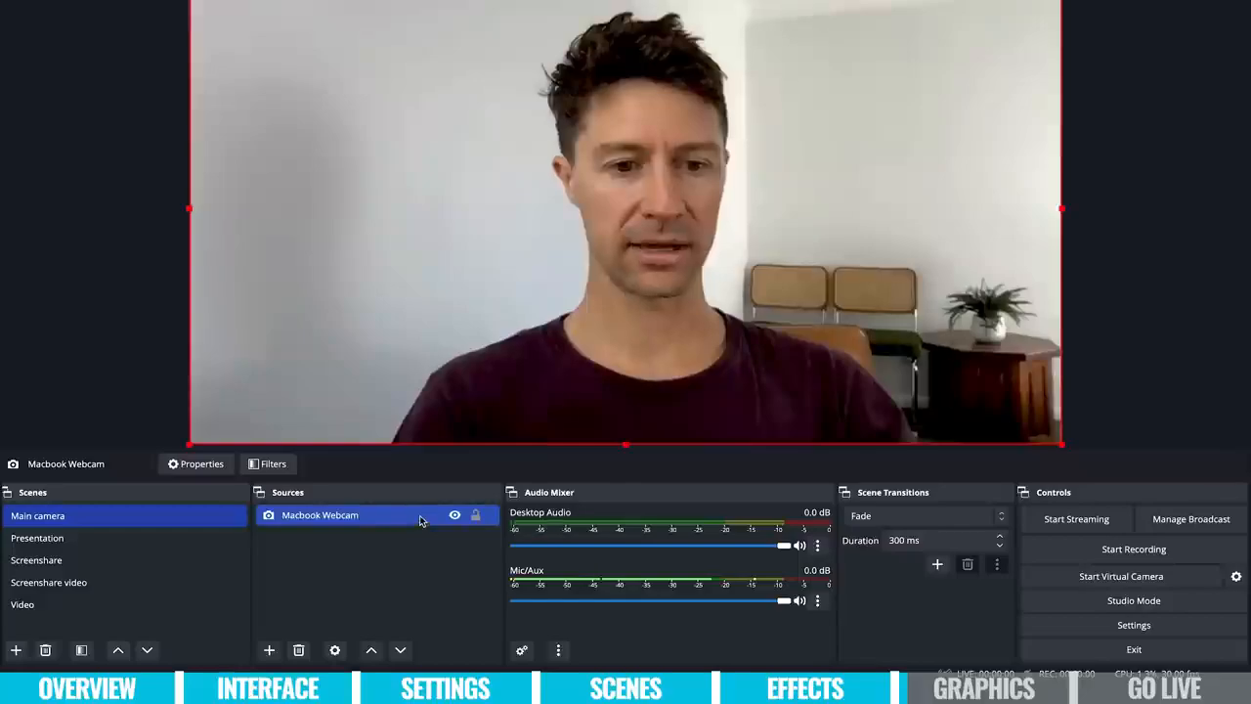
left_click(271, 647)
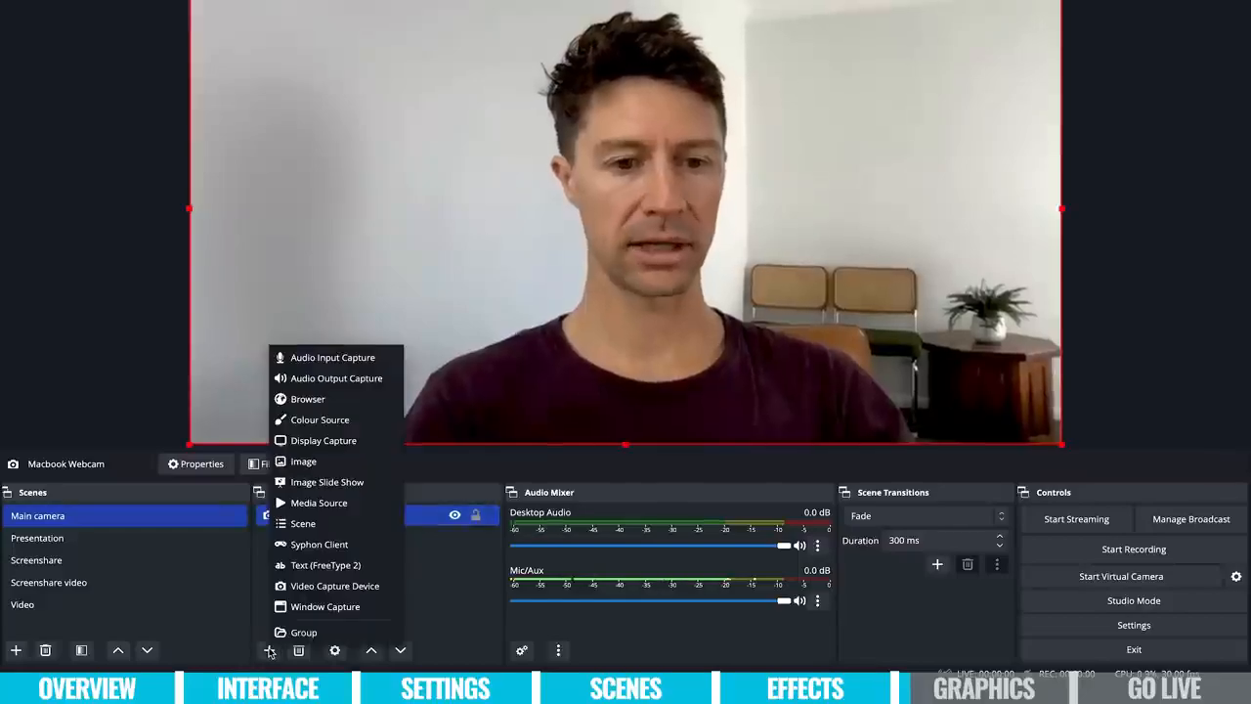
left_click(395, 564)
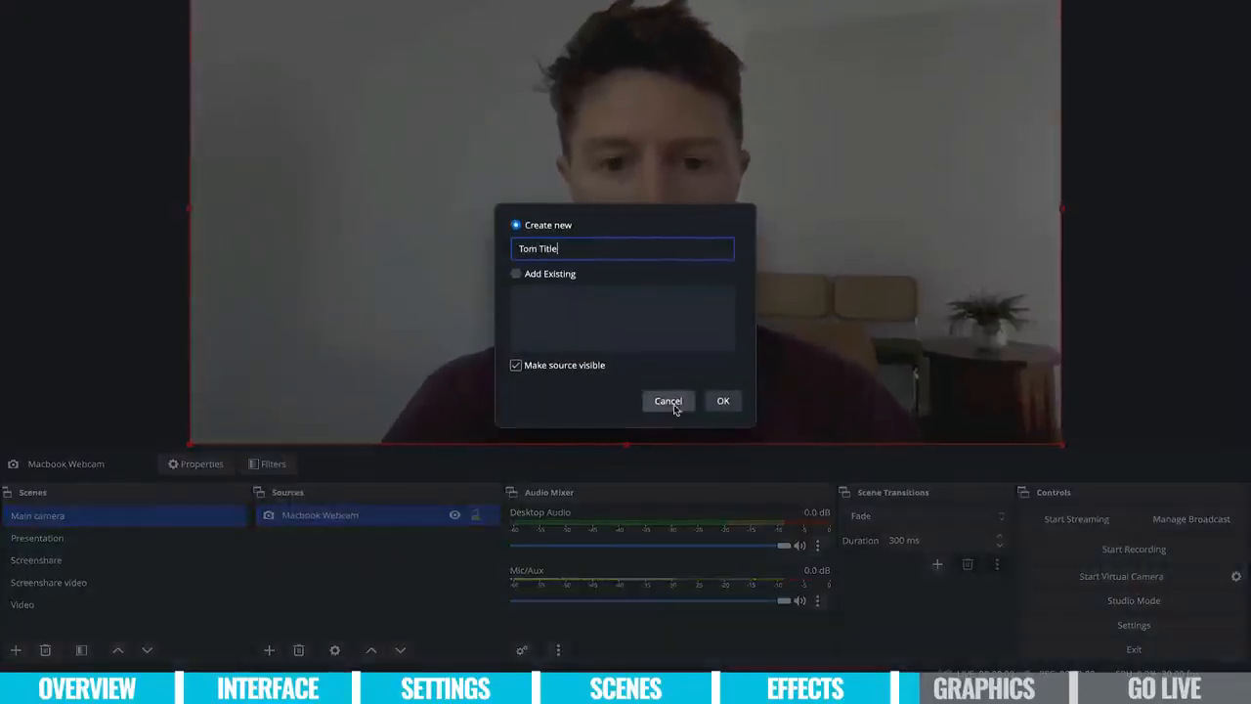
left_click(721, 400)
Enter the presenter's full name as the text of the new title source.
left_click(594, 377)
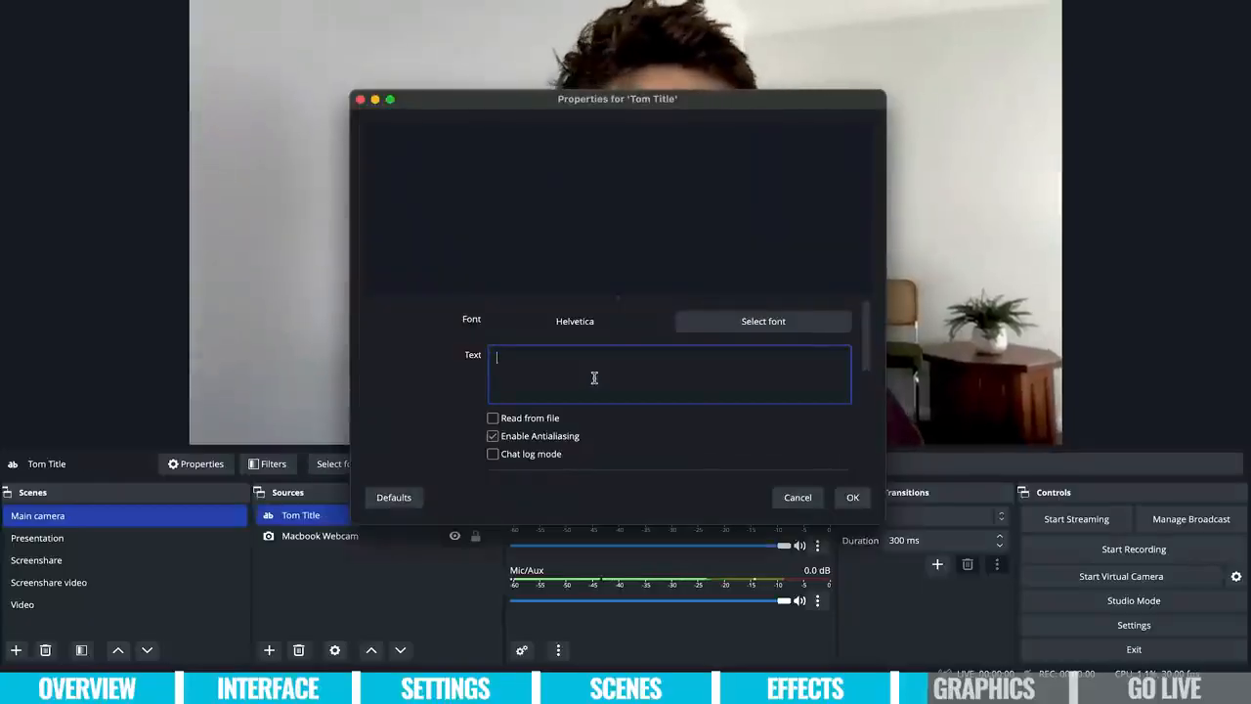
type("Tom Rawl")
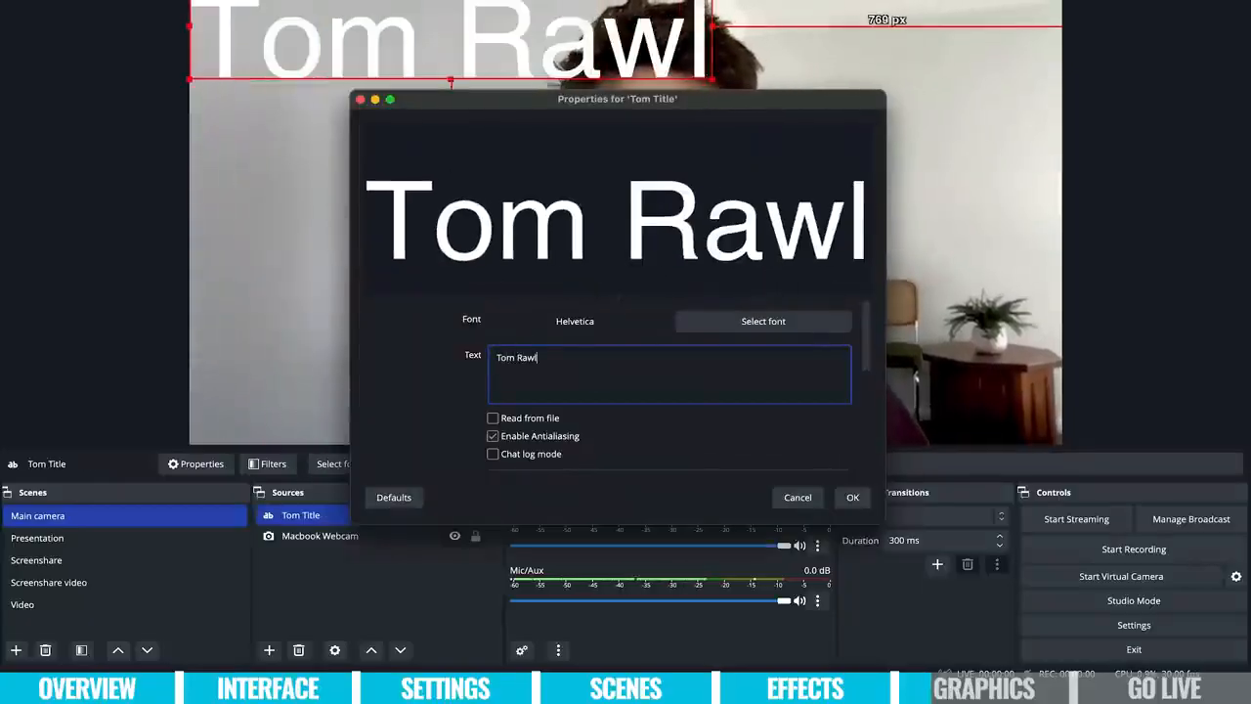
type("ins")
Try the Outline effect on the title text.
scroll(579, 411, "down", 3)
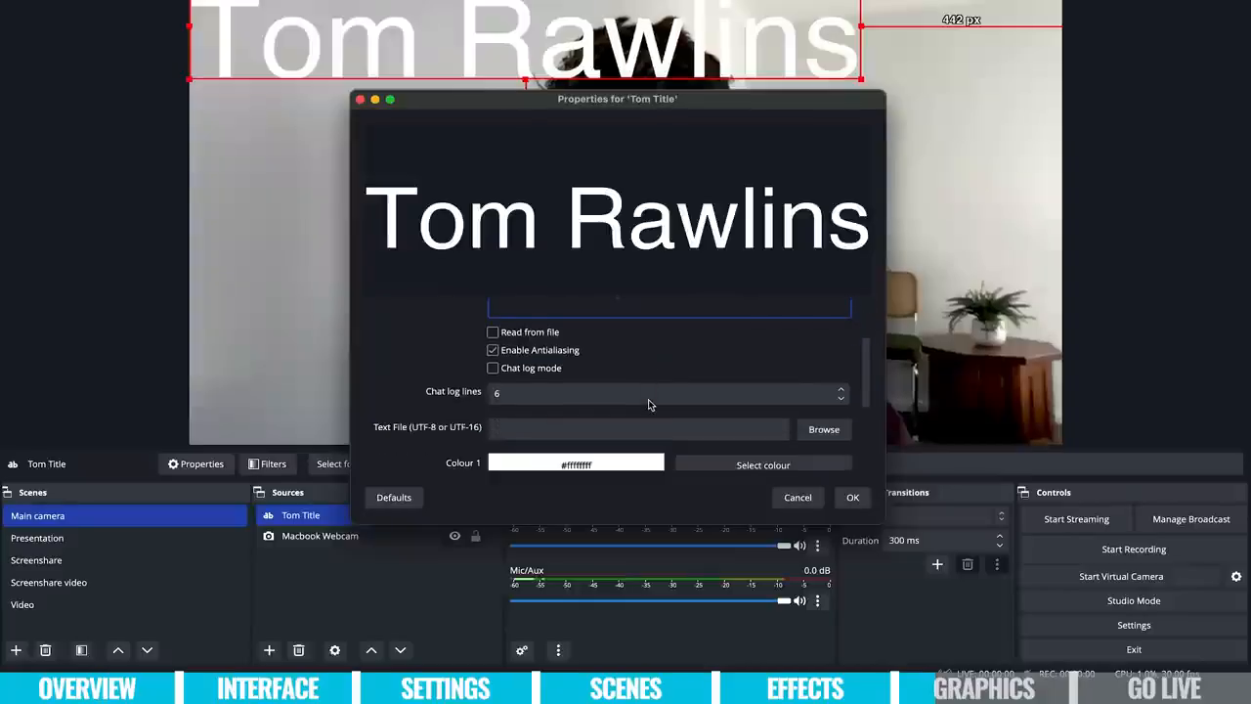
scroll(670, 349, "down", 3)
scroll(426, 393, "down", 2)
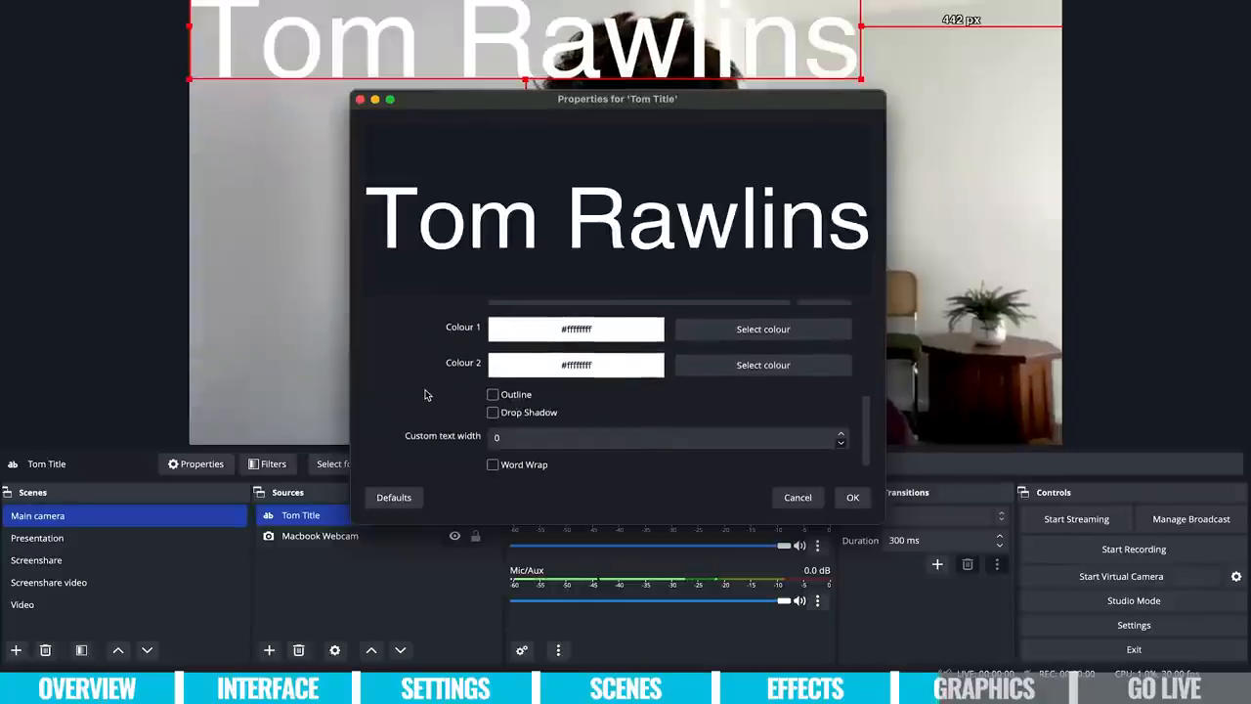
left_click(493, 386)
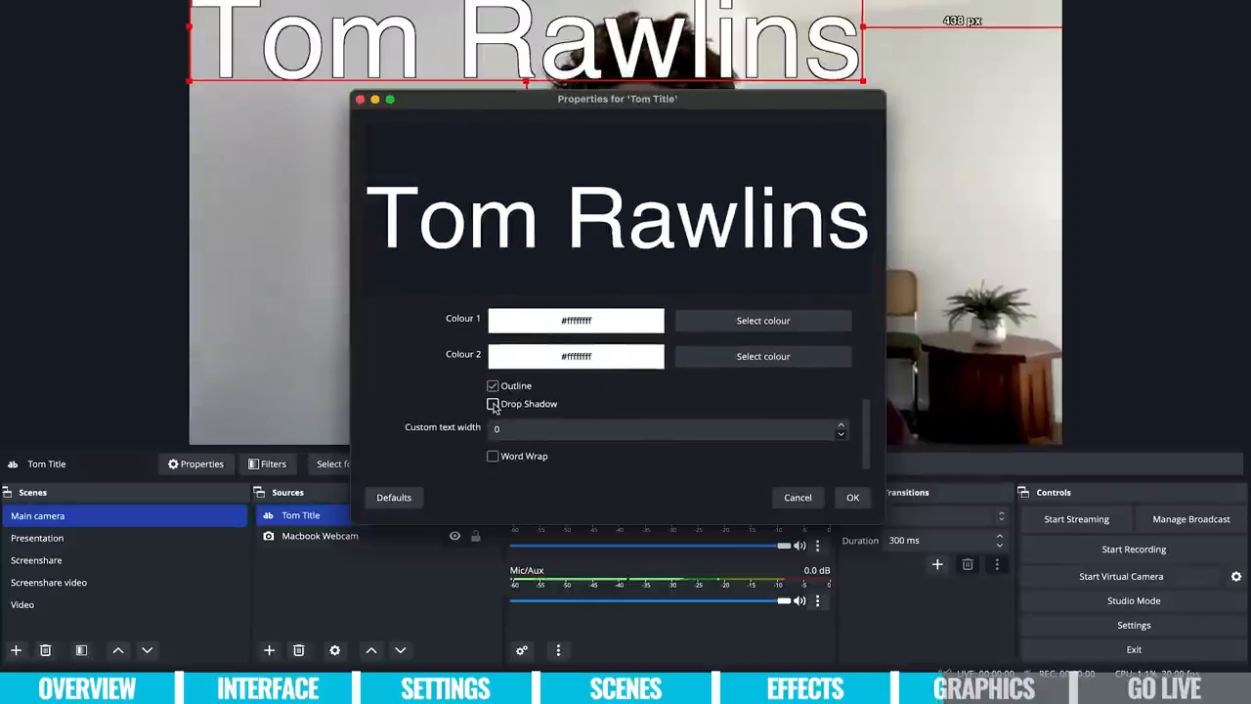
left_click(493, 388)
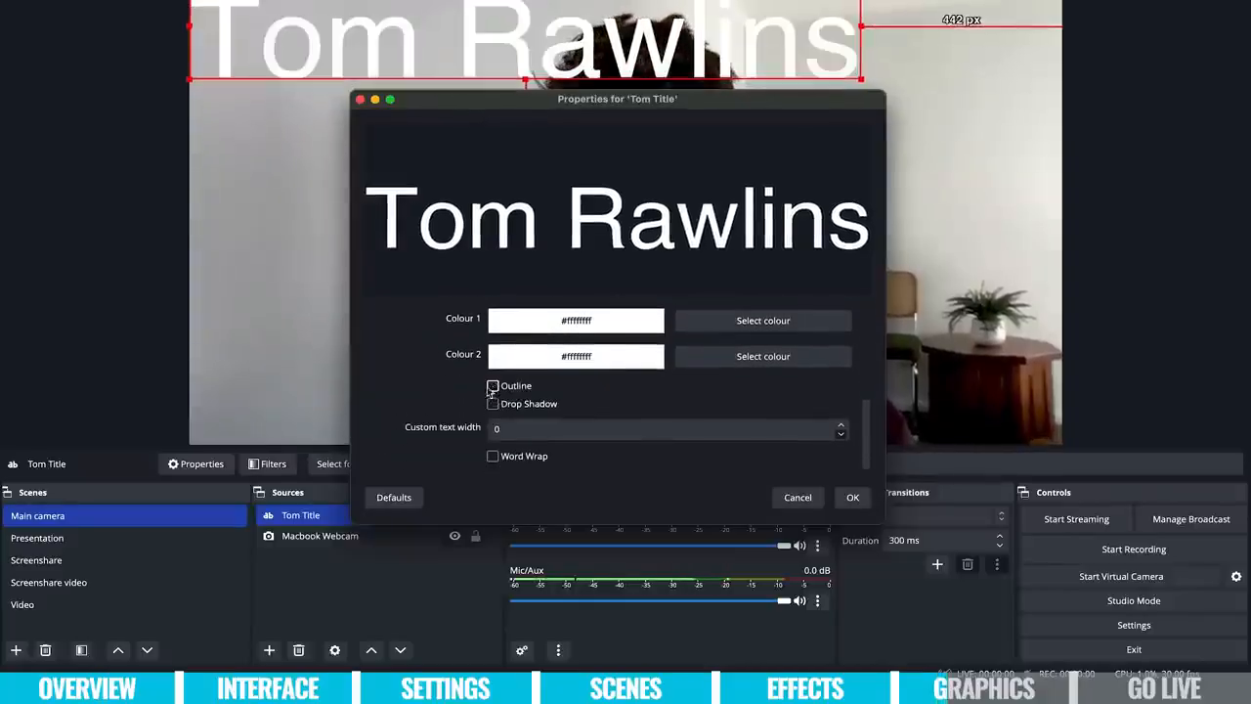
Set the title's font to Impact Regular and apply the text source's properties.
scroll(386, 368, "up", 5)
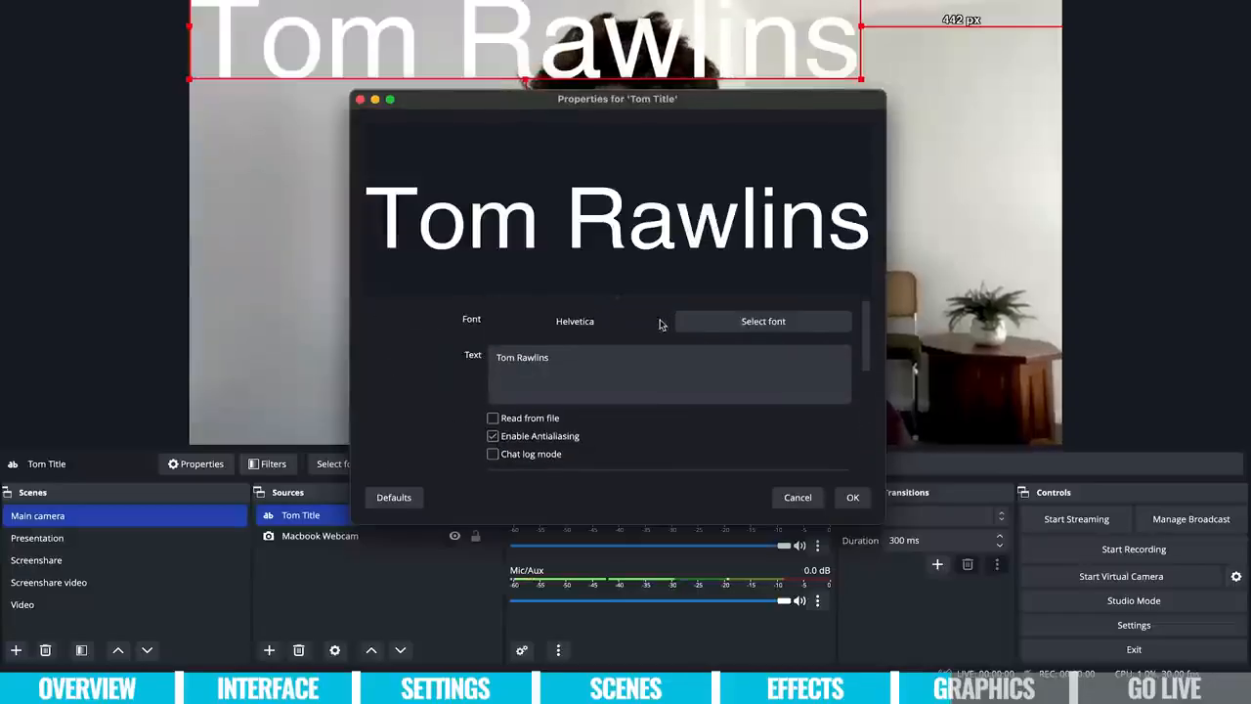
left_click(760, 322)
scroll(495, 244, "down", 5)
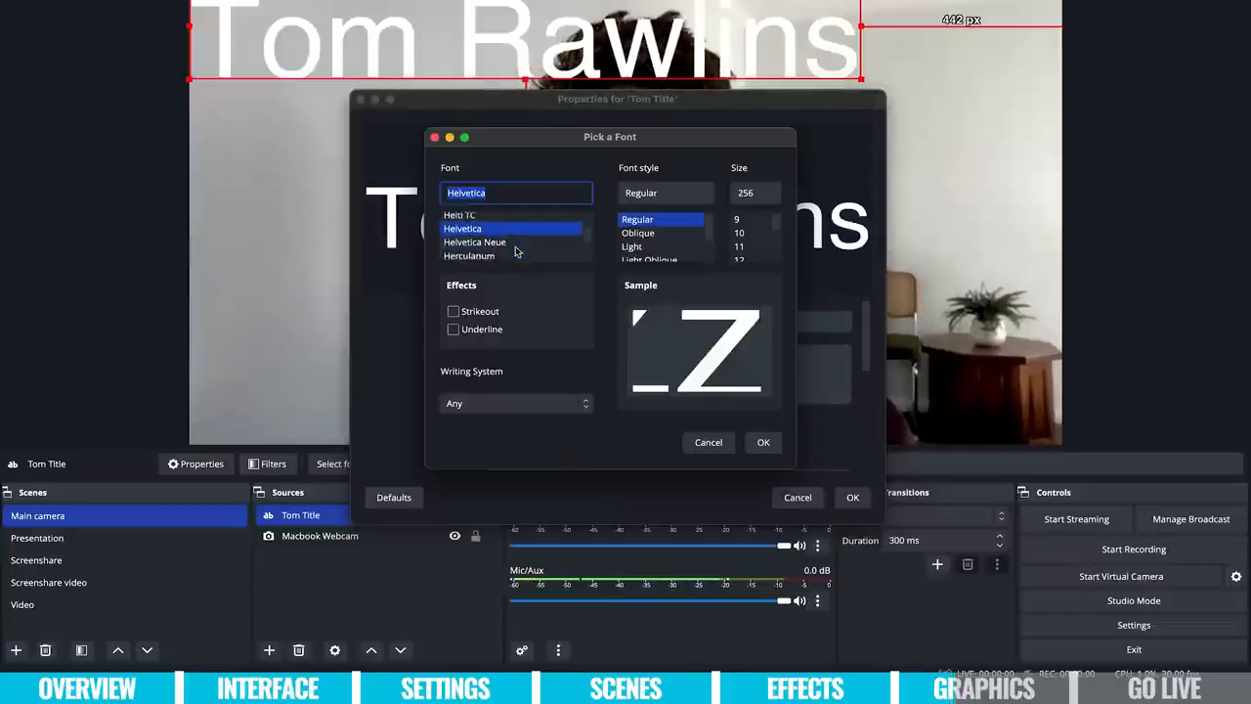
scroll(515, 249, "up", 2)
left_click(509, 231)
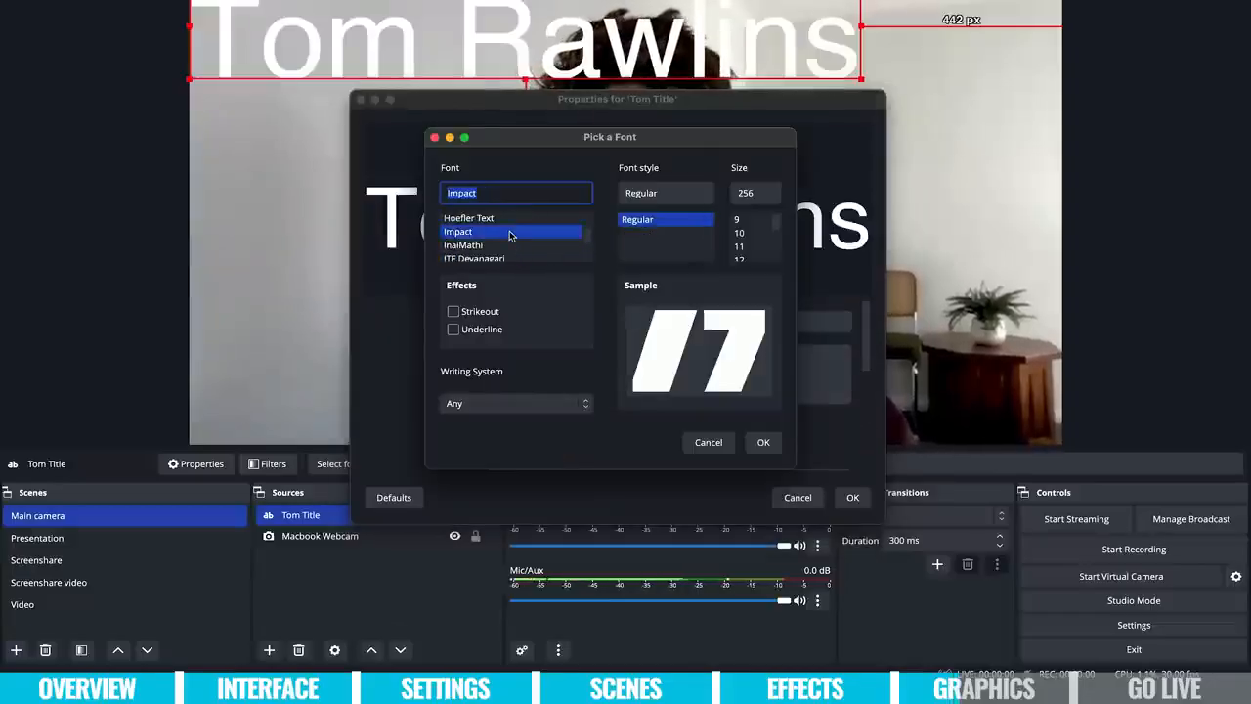
left_click(759, 442)
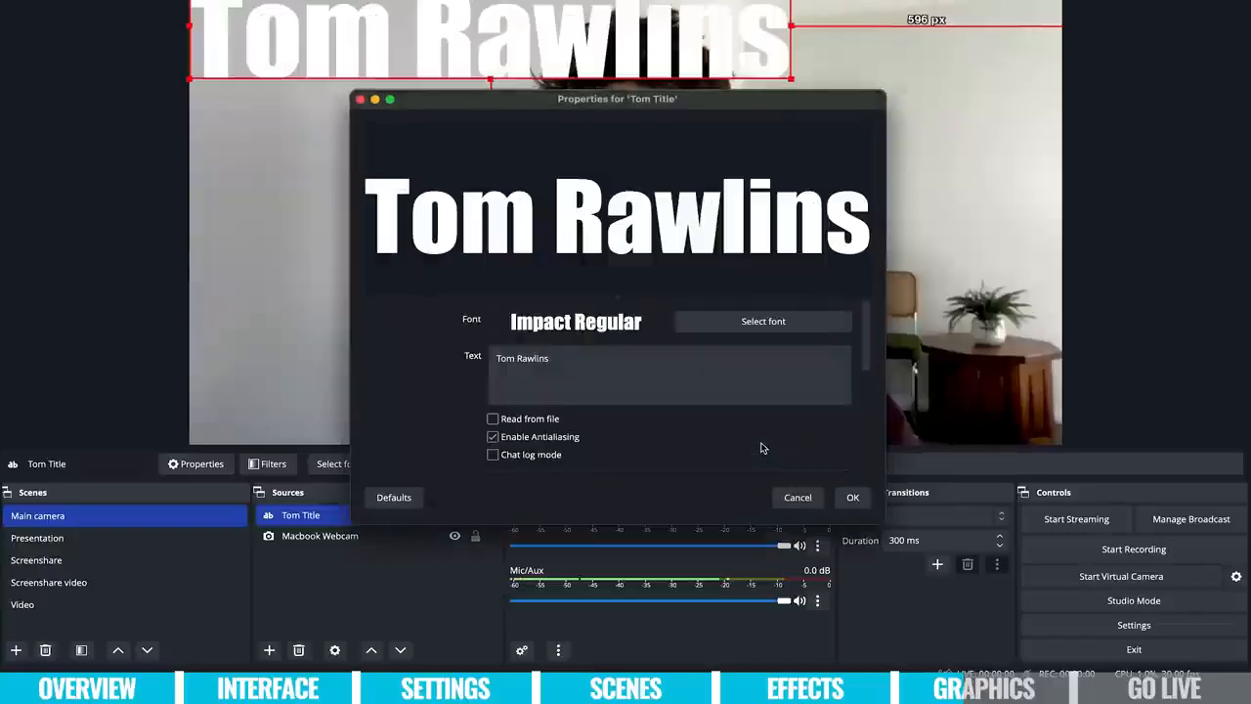
left_click(852, 499)
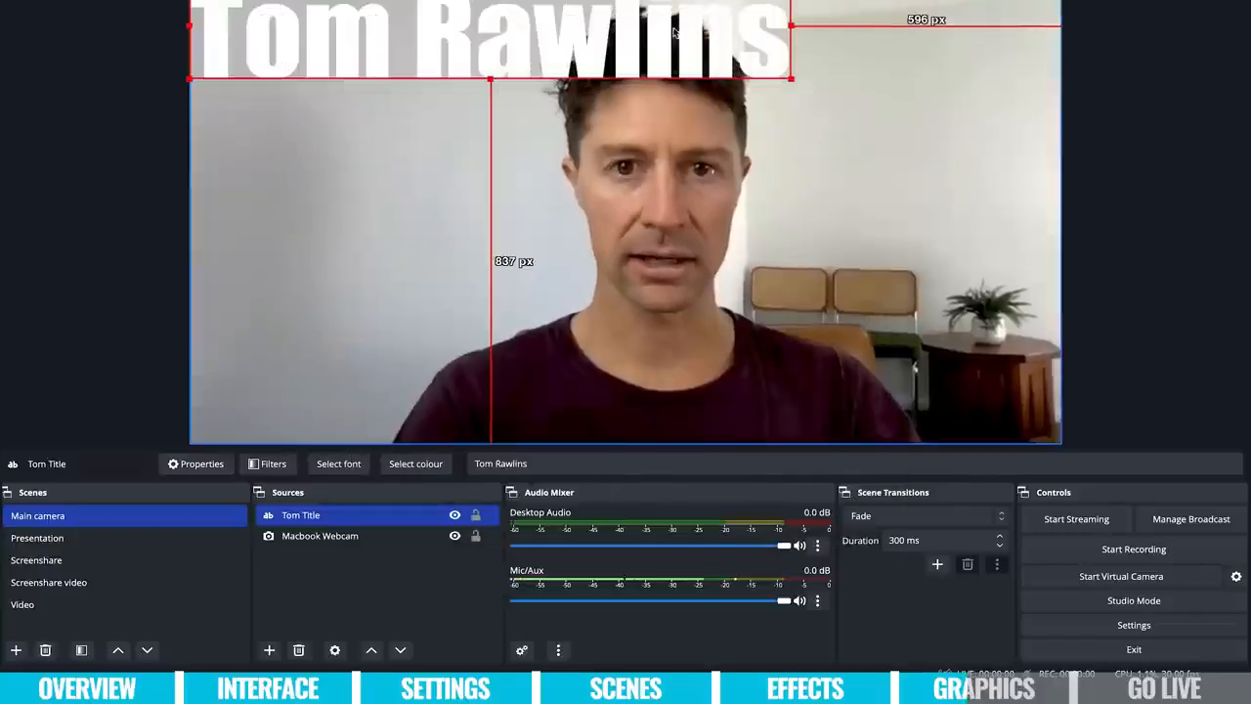
Shrink the name title to under half its width and place it in the frame's lower-left corner.
left_click_drag(629, 45, 643, 375)
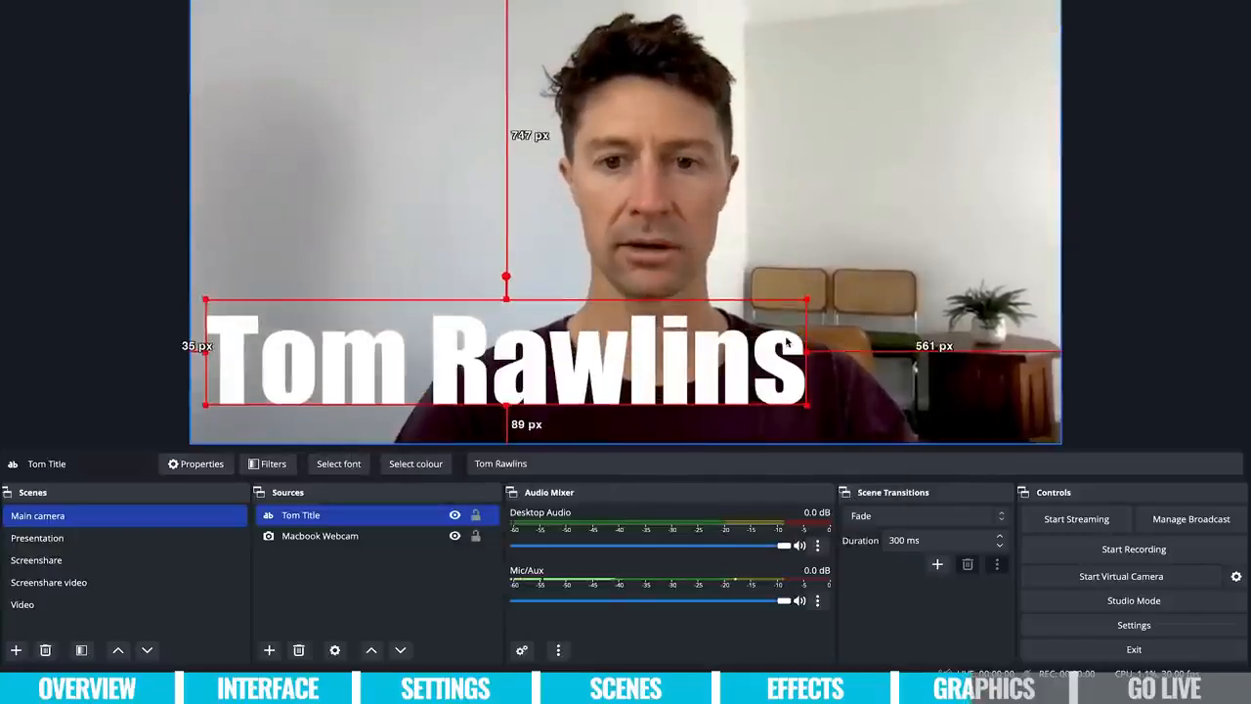
left_click_drag(793, 297, 462, 359)
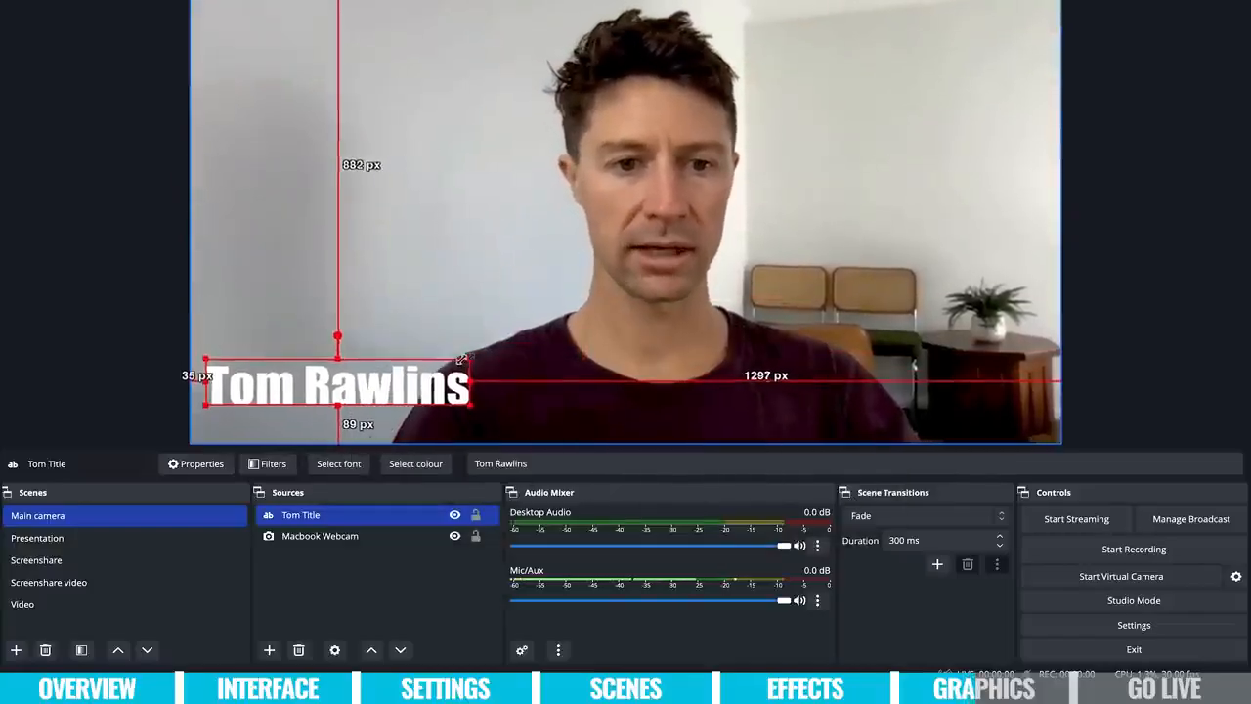
left_click_drag(386, 385, 400, 407)
left_click(423, 596)
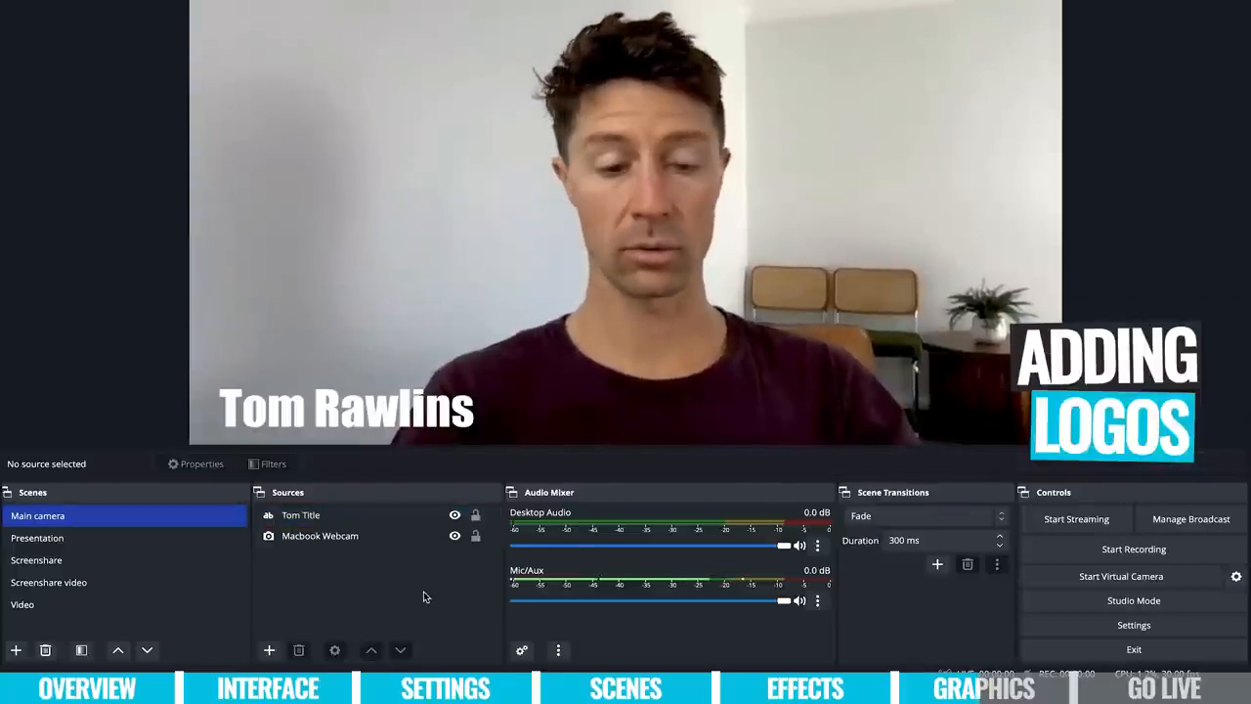
Add a new Image source named "PV logo" to the Main camera scene.
left_click(269, 650)
left_click(386, 473)
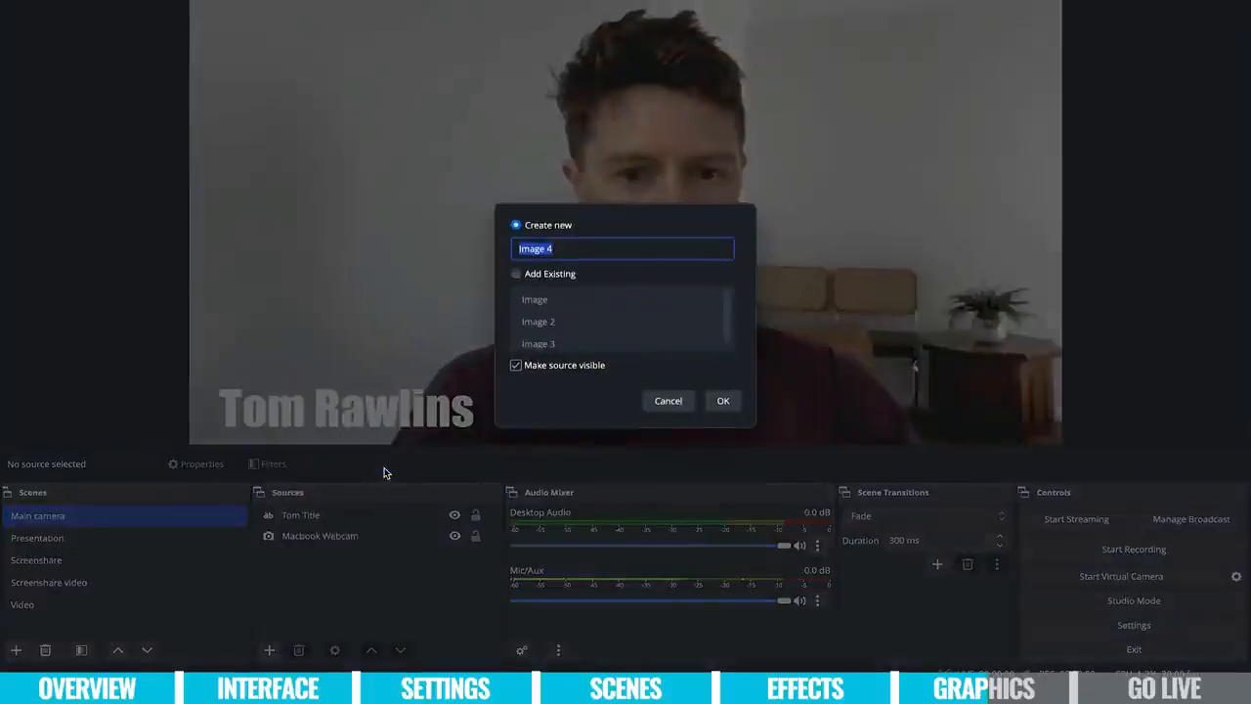
type("PV logo")
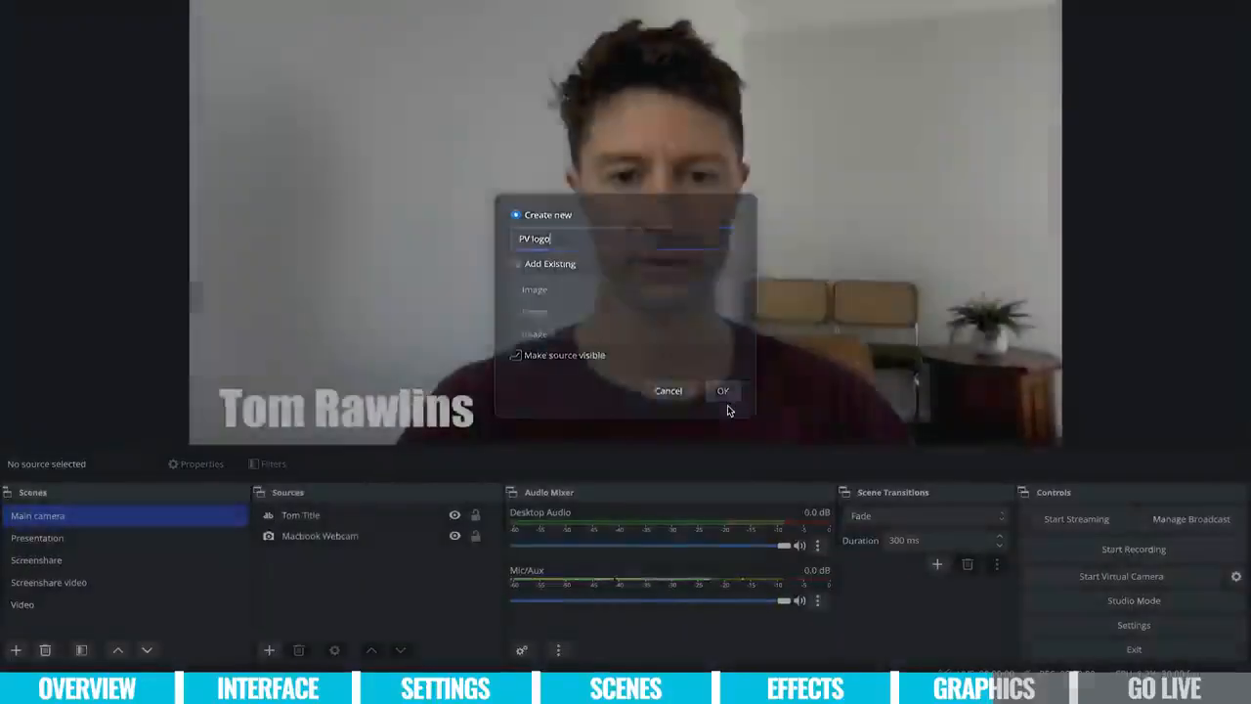
left_click(725, 405)
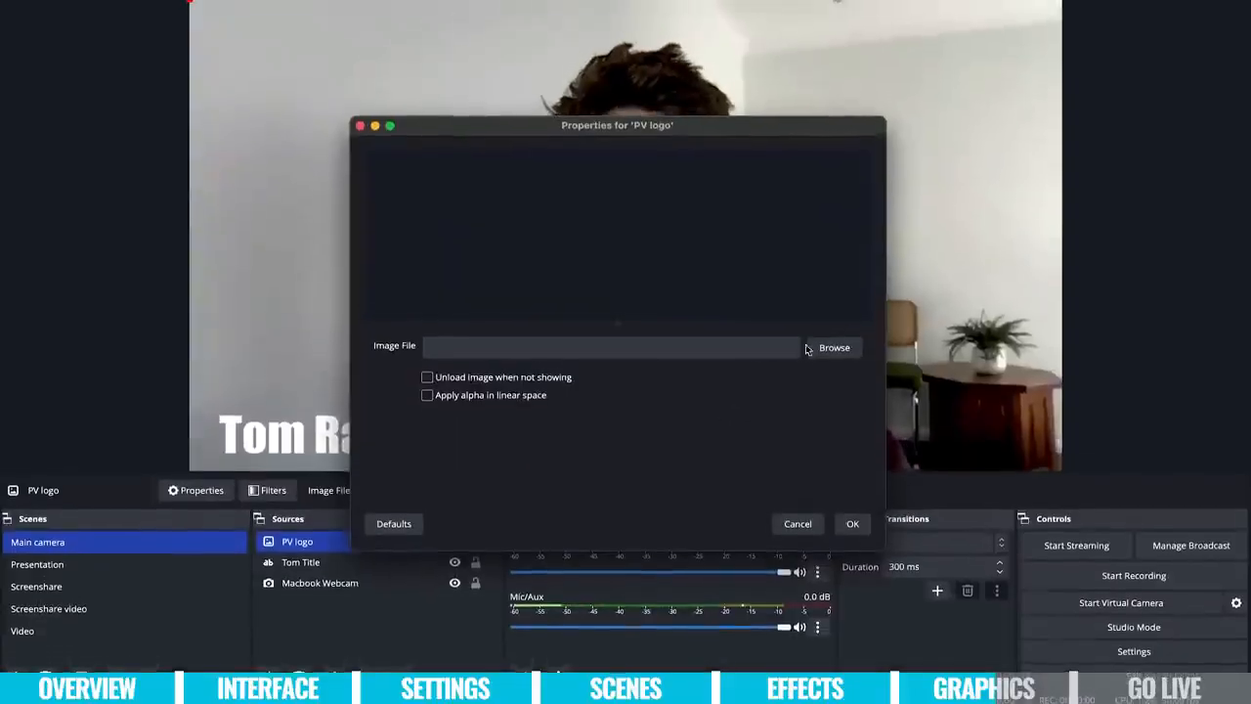
Load cropped-PrimalVideo_Logo-1.jpg from the Desktop as the logo source's image file and apply it.
left_click(834, 342)
left_click(382, 137)
left_click(375, 157)
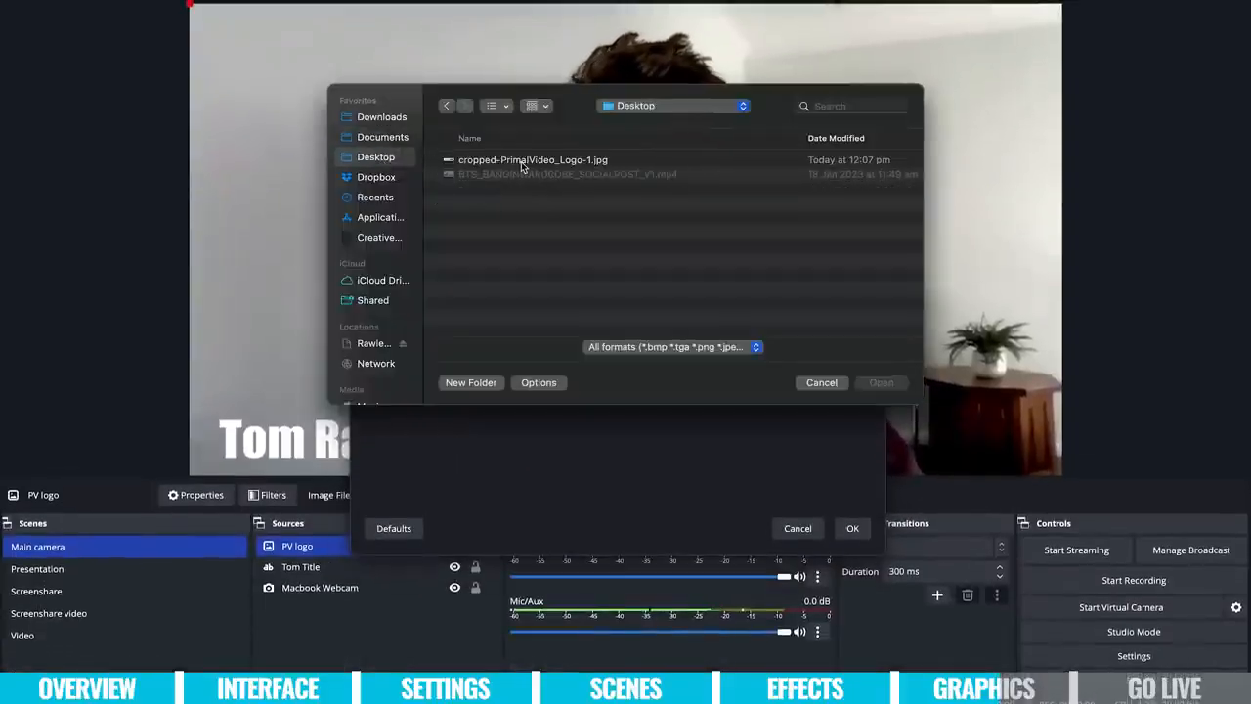
left_click(535, 162)
left_click(881, 383)
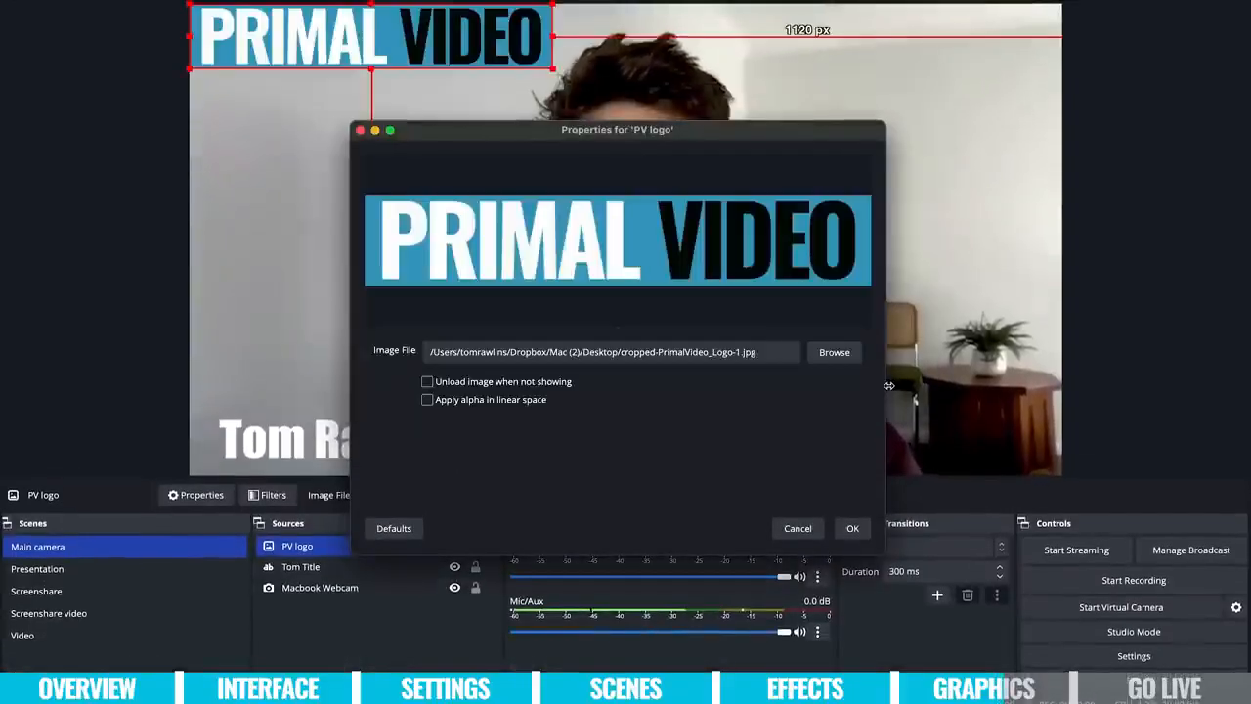
left_click(850, 529)
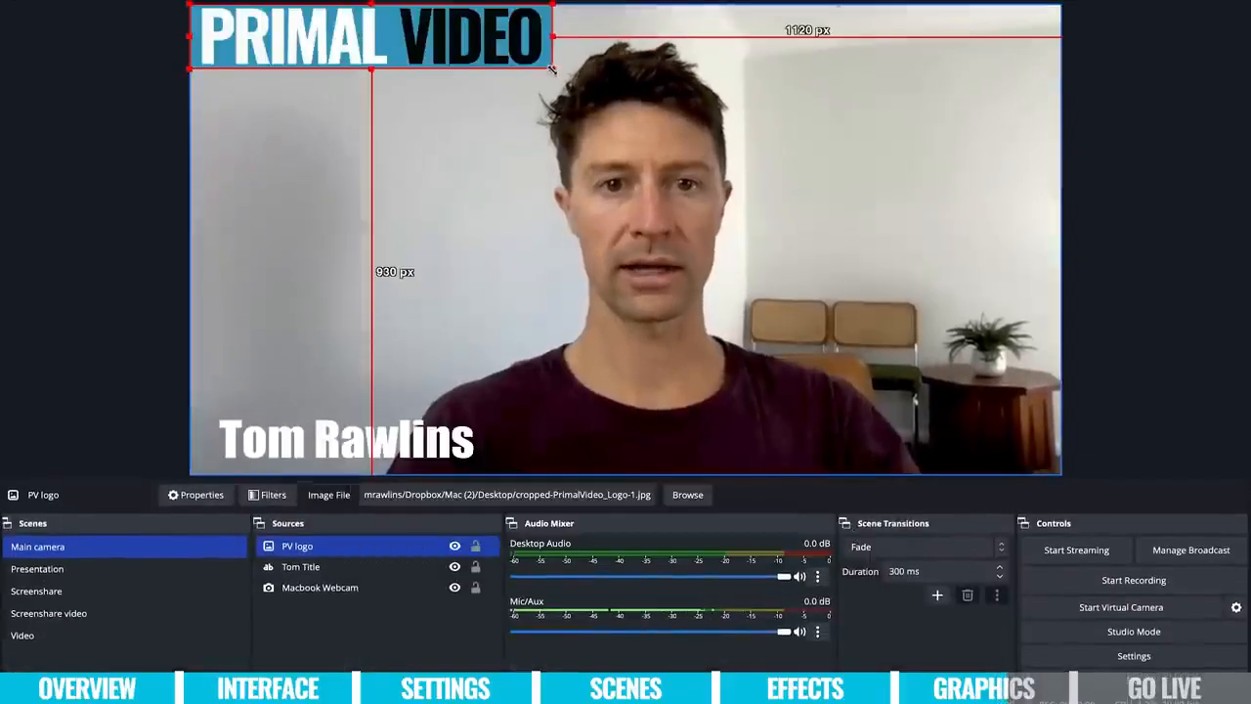
Shrink the Primal Video logo to a little over half its width and move it to the frame's upper-right corner.
left_click_drag(553, 68, 376, 42)
left_click_drag(262, 20, 877, 49)
Select the name title in the preview and resize it from its lower-right corner.
left_click(376, 466)
left_click(376, 459)
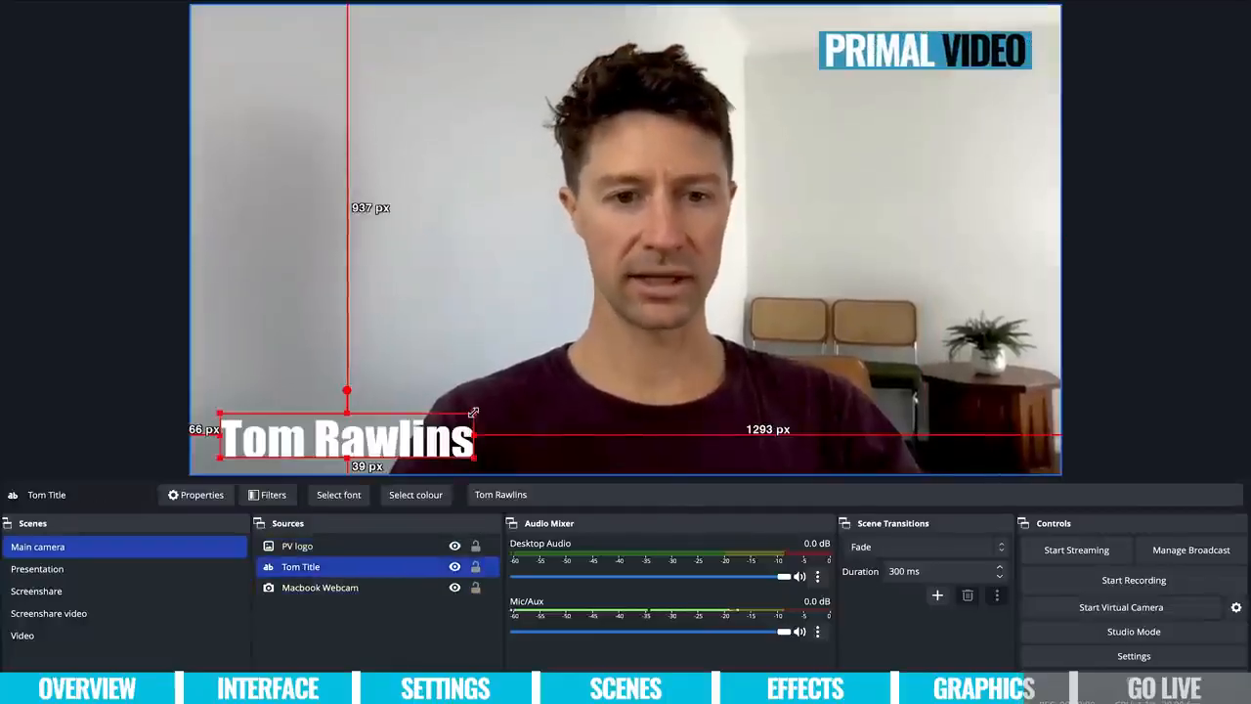
left_click_drag(475, 461, 982, 422)
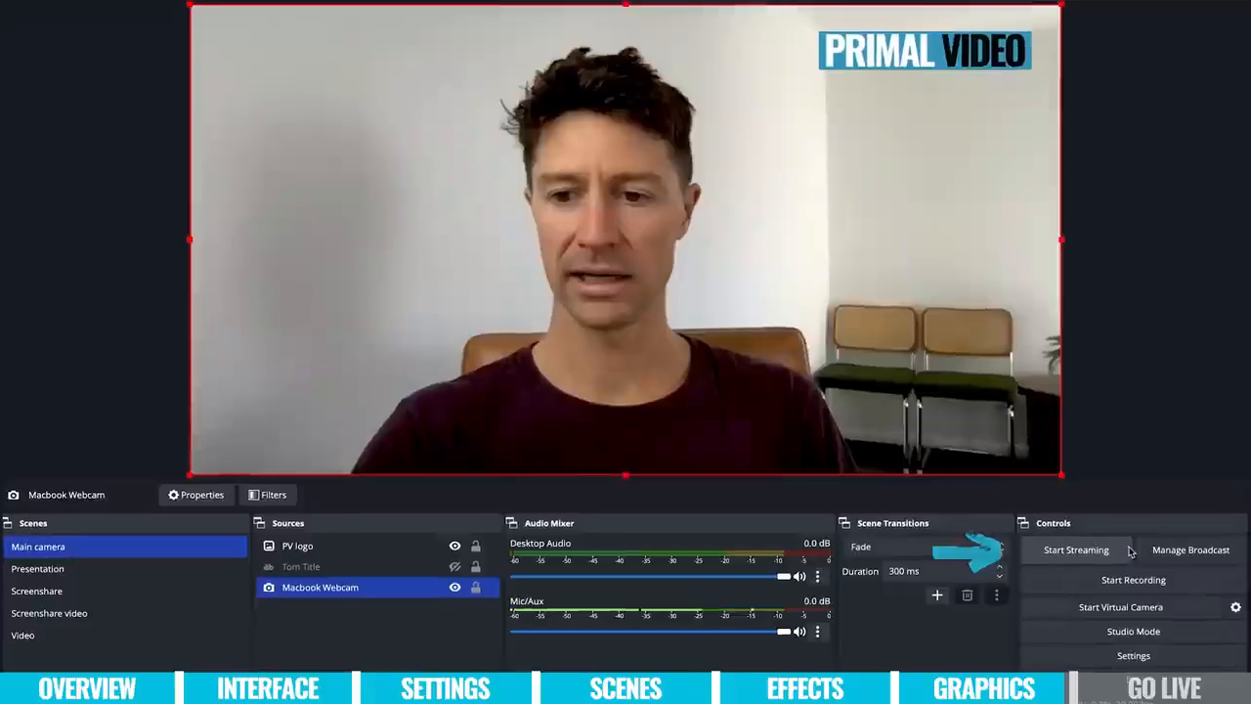
Start streaming to YouTube using the existing broadcast that YouTube Studio created automatically.
left_click(1112, 553)
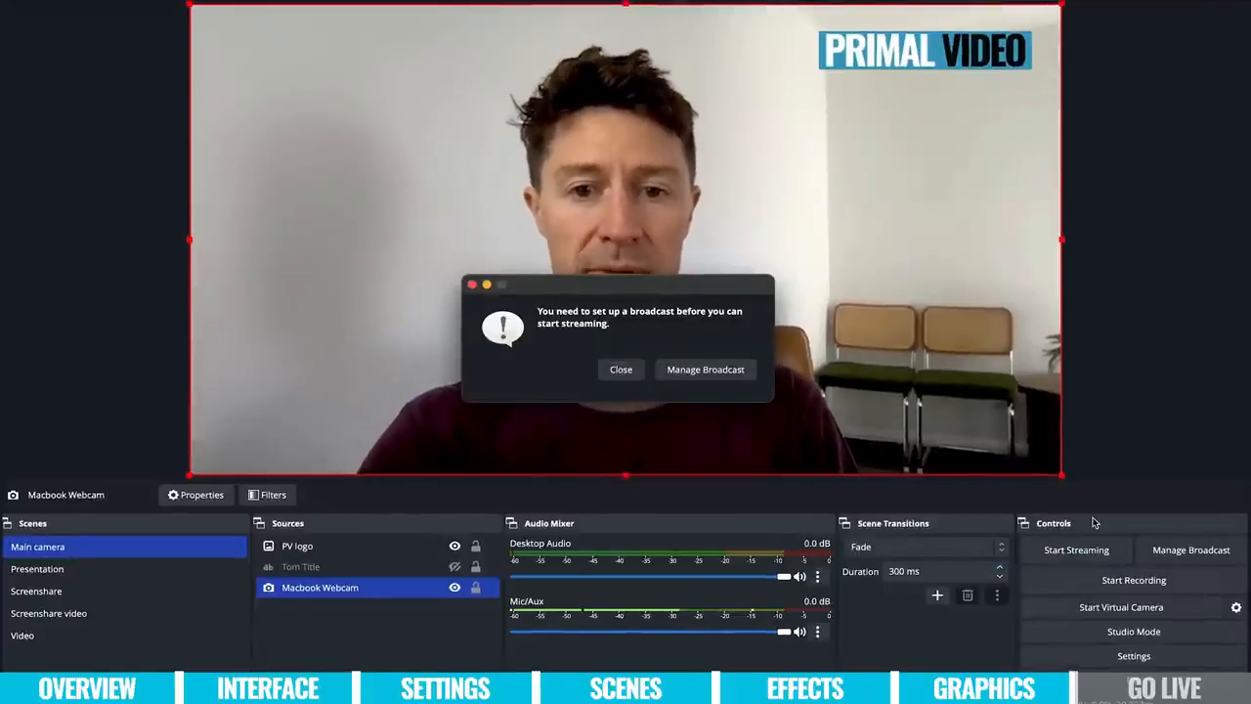
left_click(726, 369)
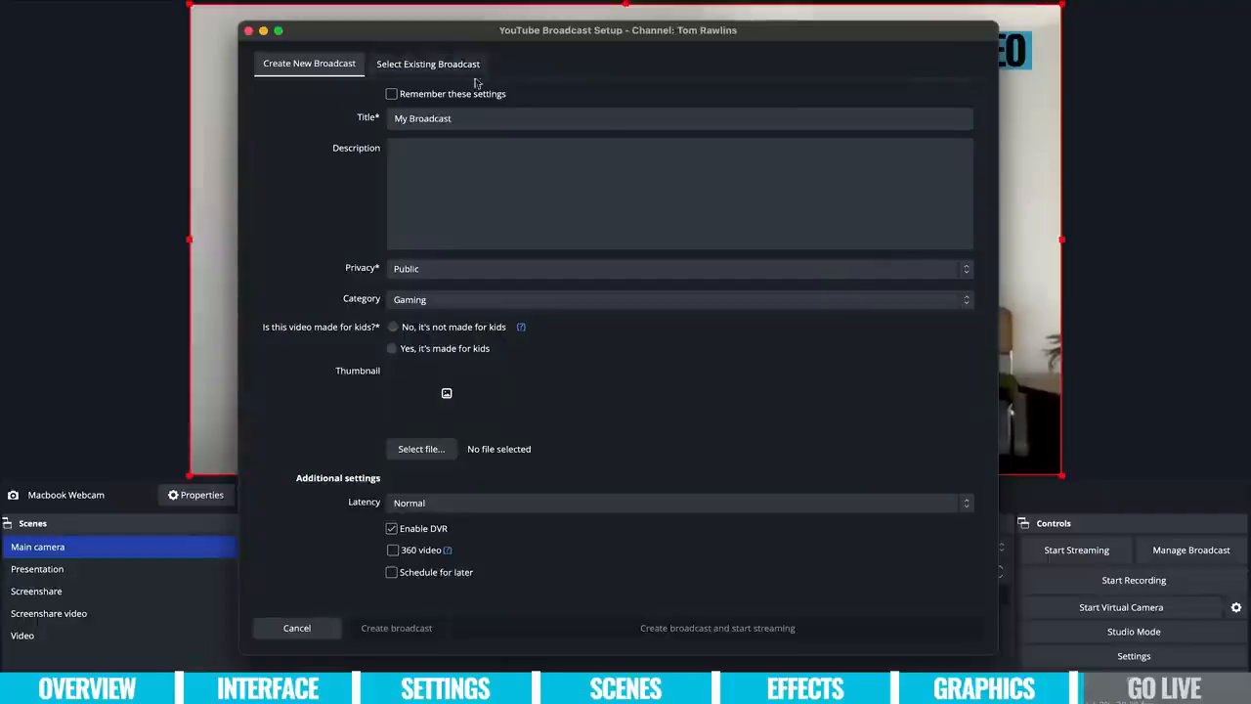
left_click(442, 67)
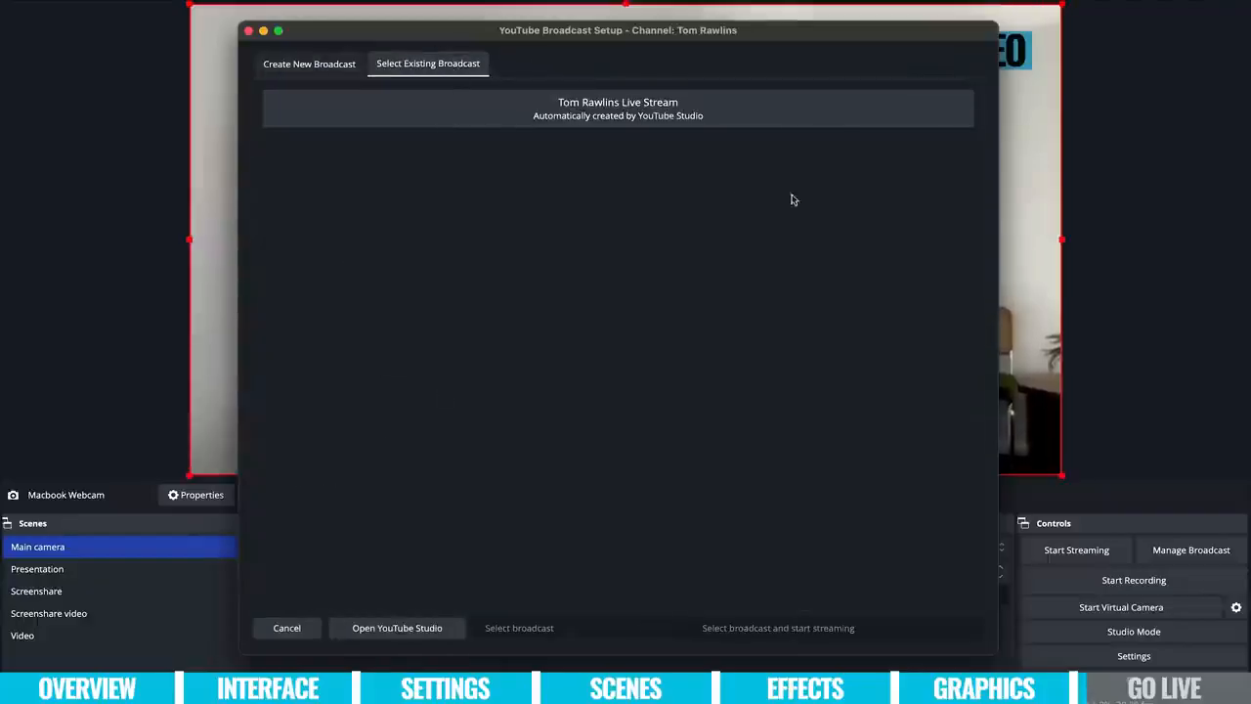
left_click(794, 108)
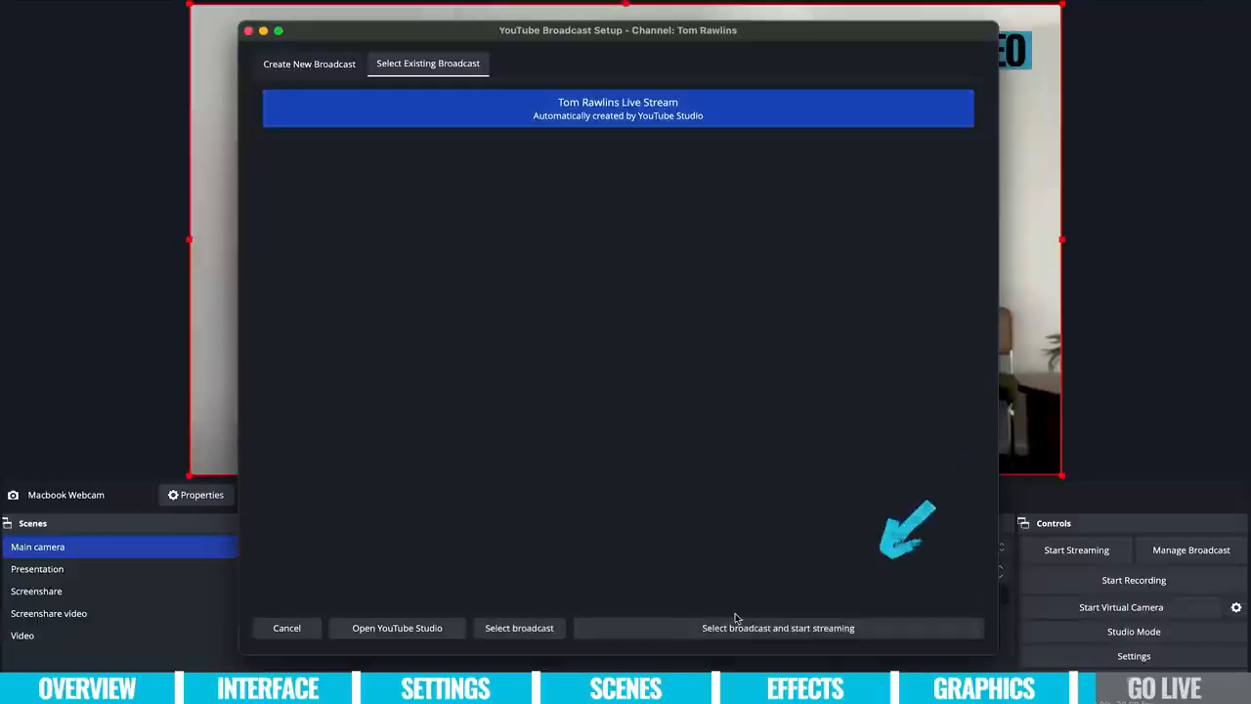
left_click(888, 630)
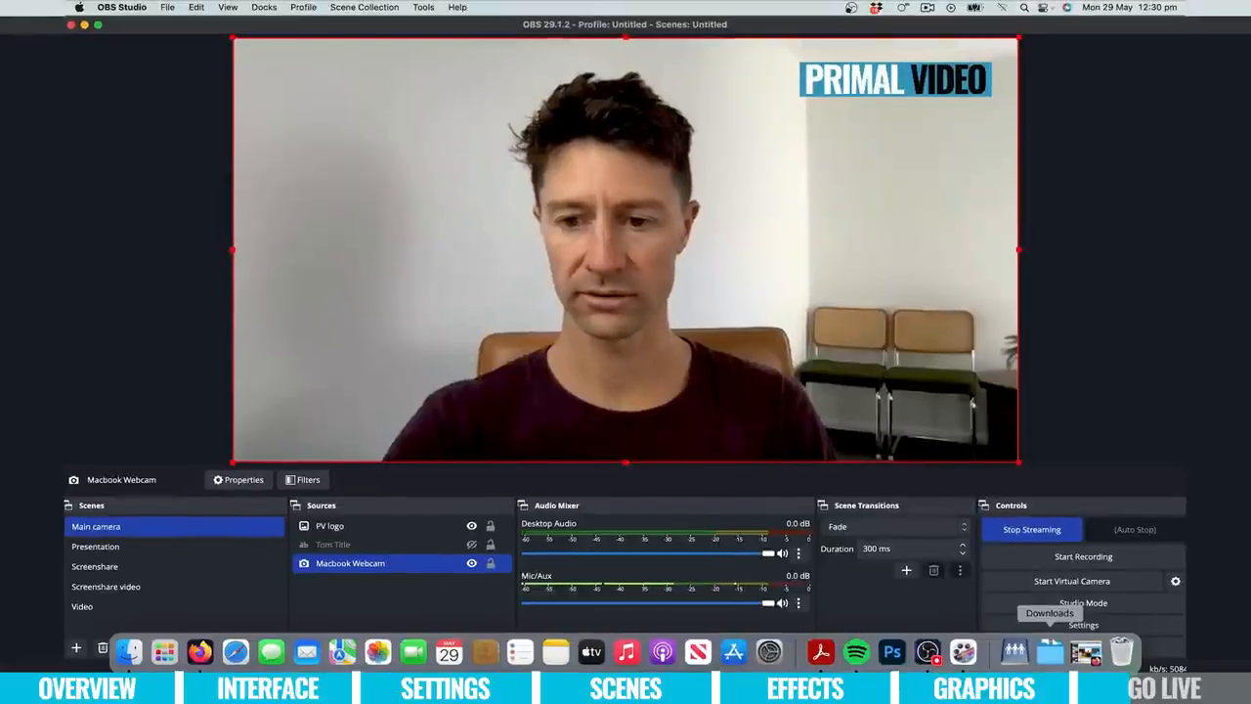
Switch to YouTube Studio in Firefox and post "Hello everyone out there!" in the live chat.
left_click(200, 652)
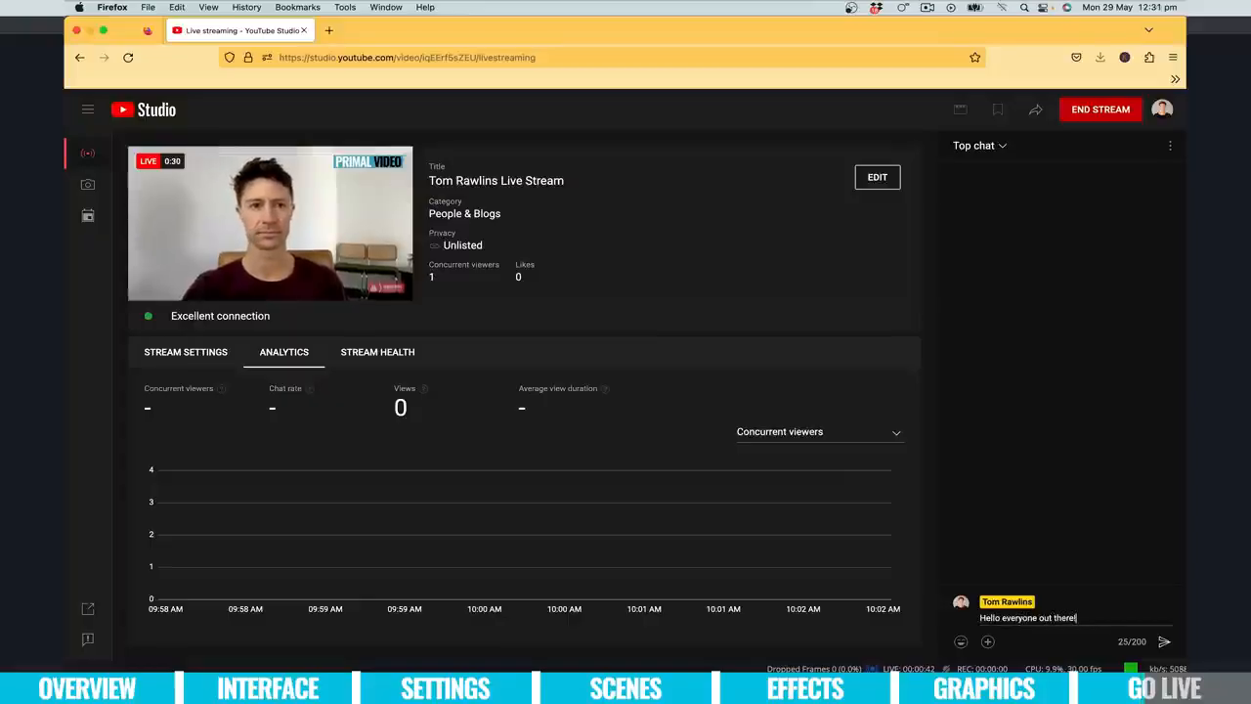
key("Return")
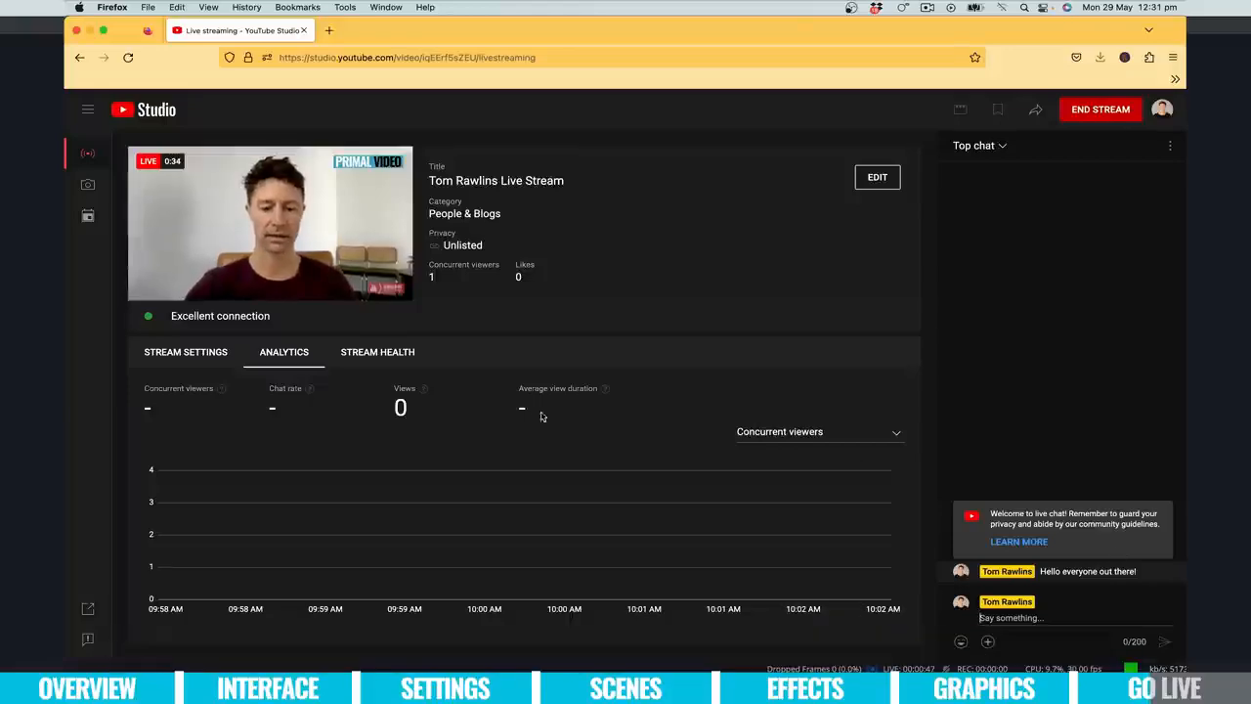
Switch back to OBS Studio and turn on Studio Mode.
mouse_move(928, 668)
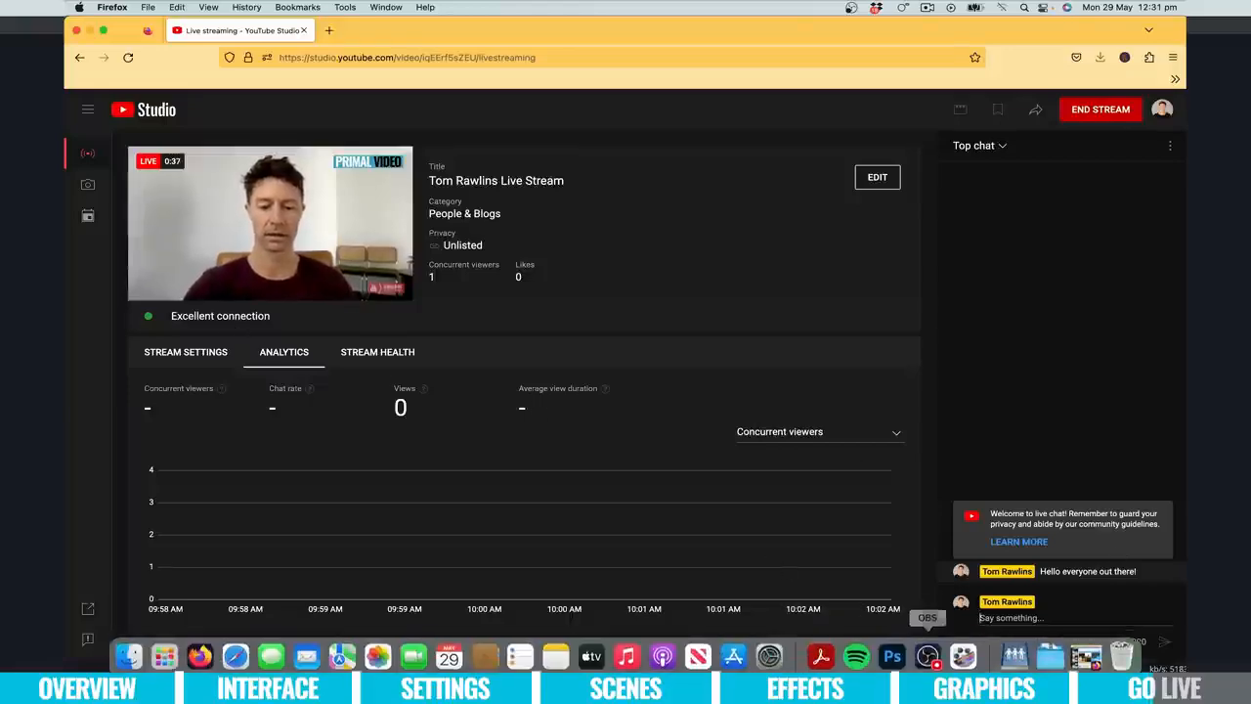
left_click(927, 651)
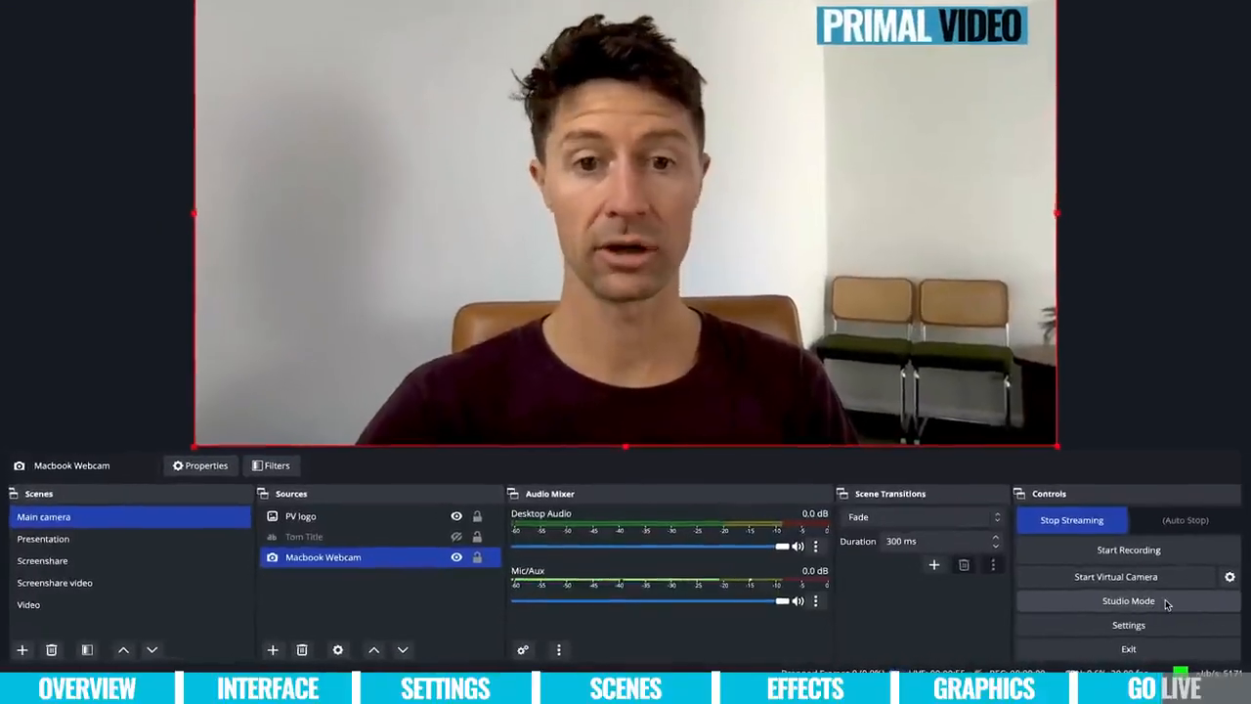
left_click(1164, 603)
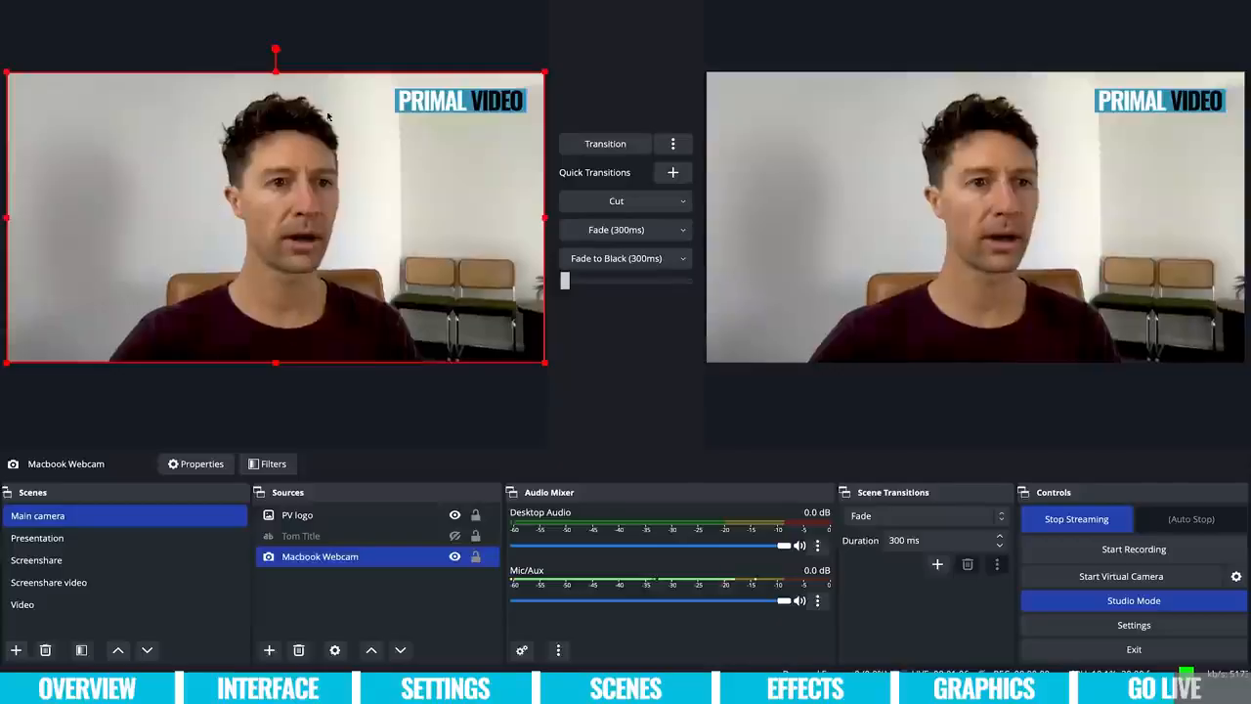
Transition the live output to the Presentation scene and then to the Video scene, previewing each one first.
left_click(67, 538)
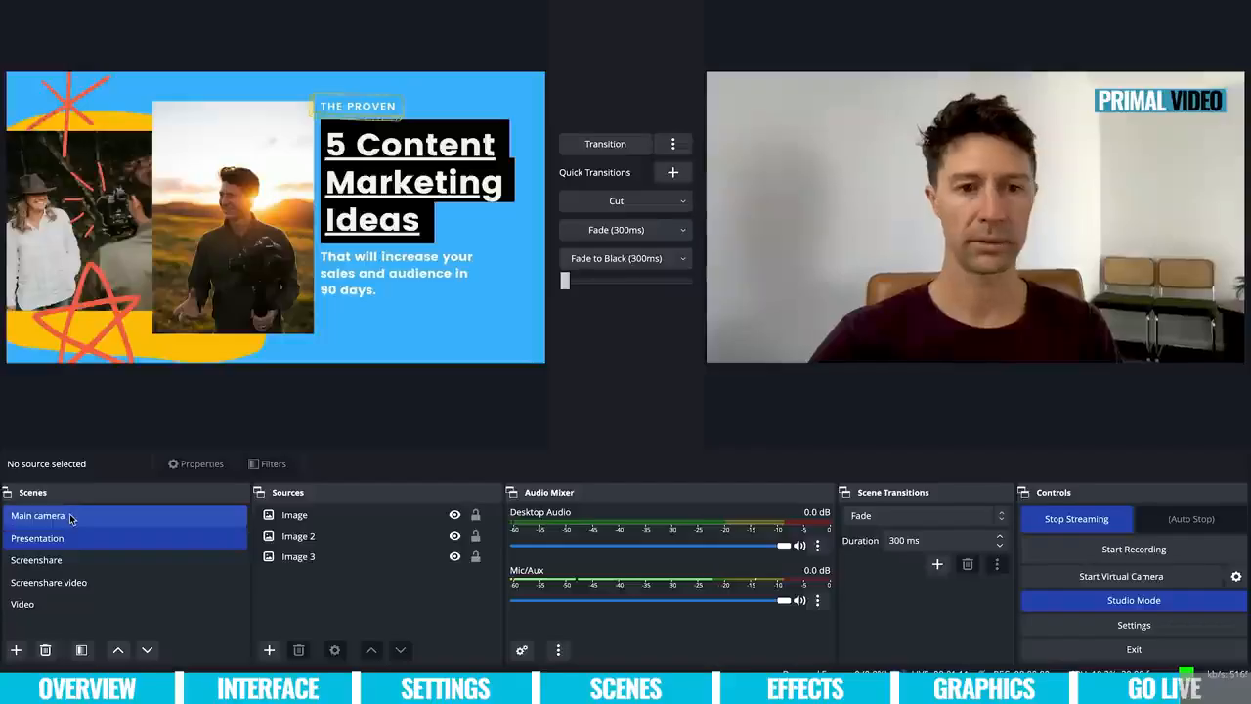
left_click(606, 144)
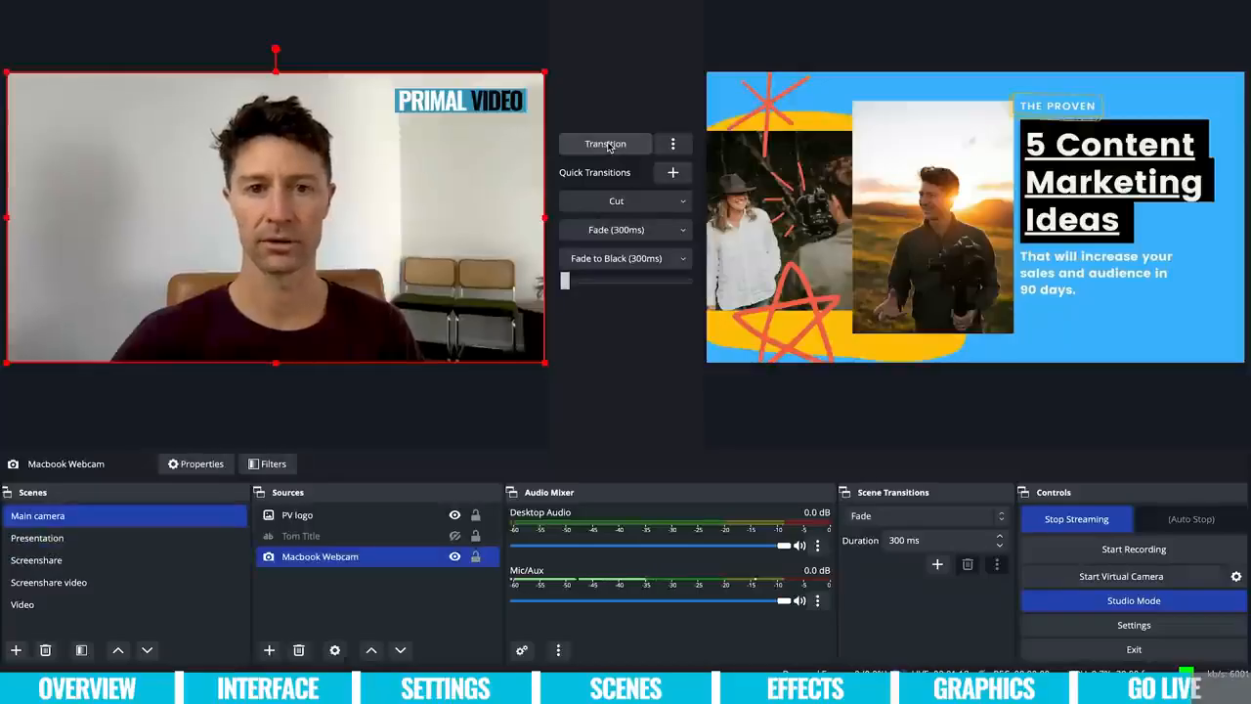
left_click(66, 605)
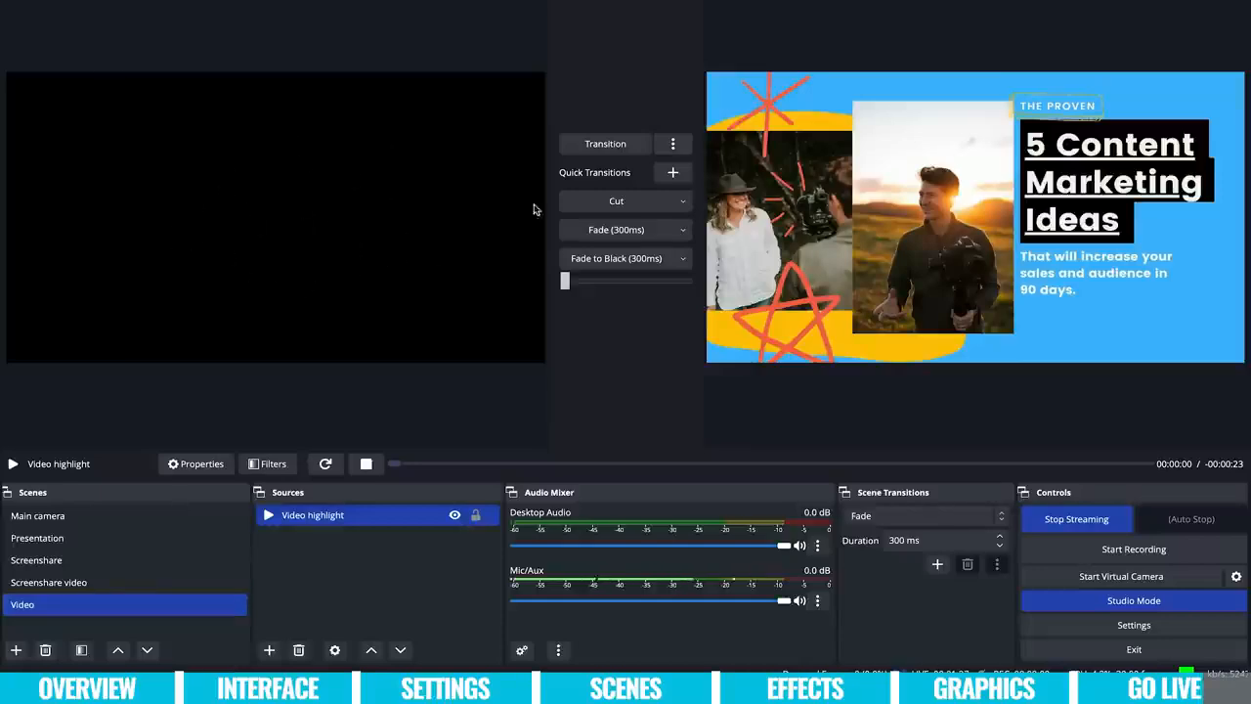
left_click(636, 147)
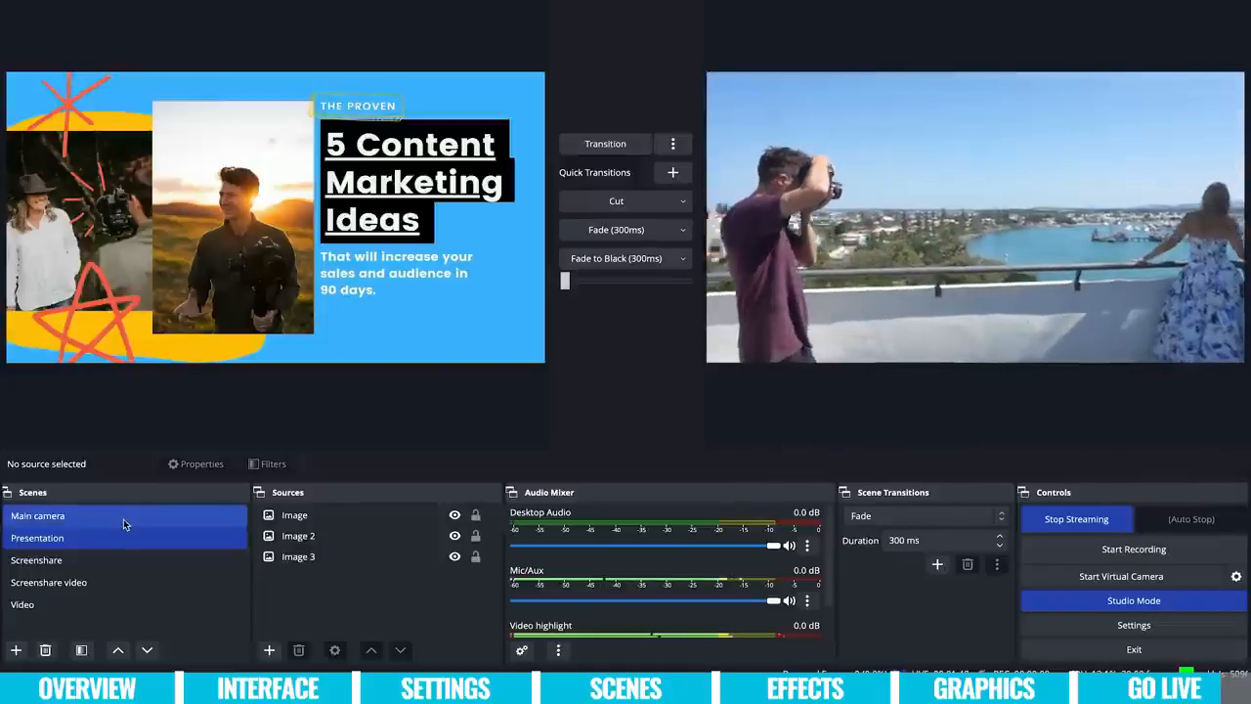
Transition the live output back to the Main camera scene and turn off Studio Mode.
left_click(123, 521)
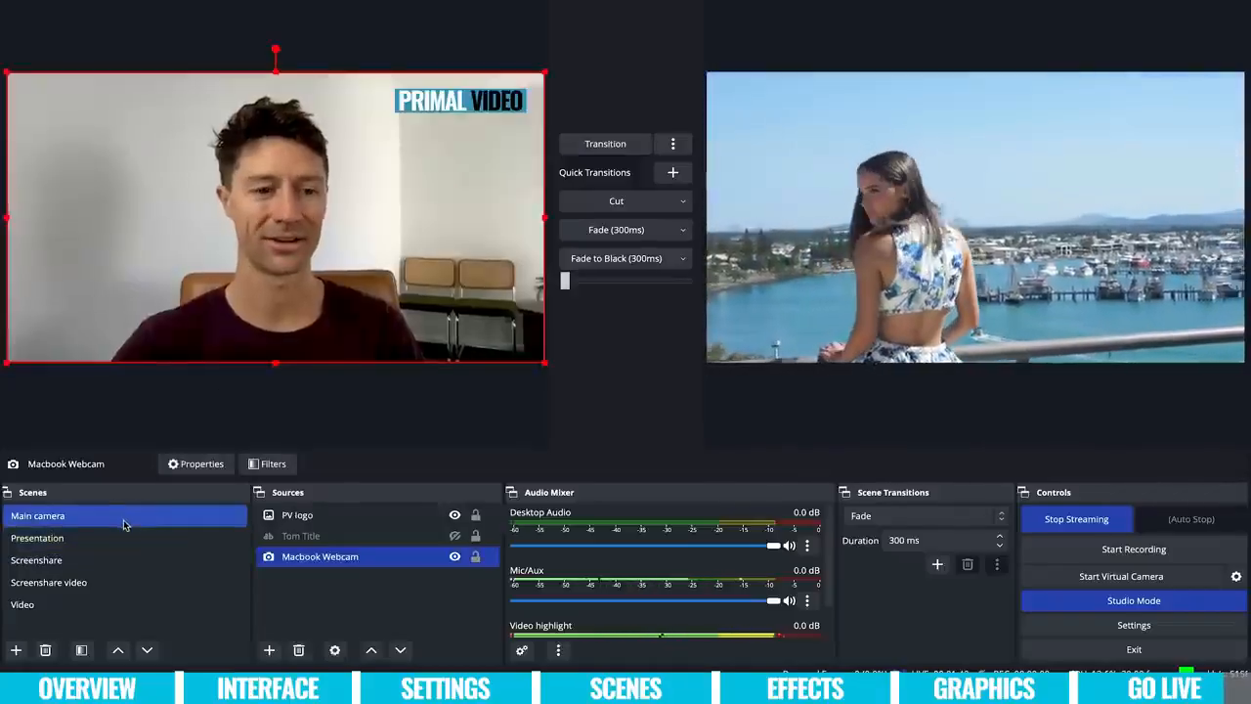
left_click(633, 149)
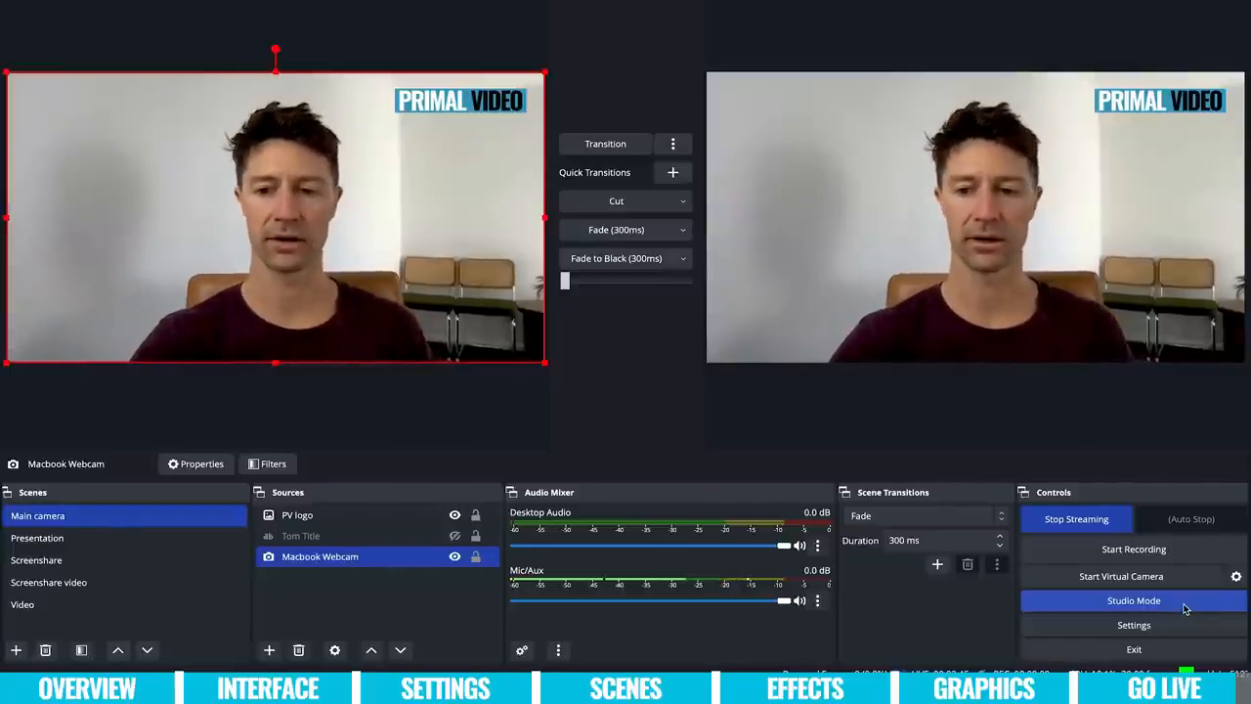
left_click(1184, 606)
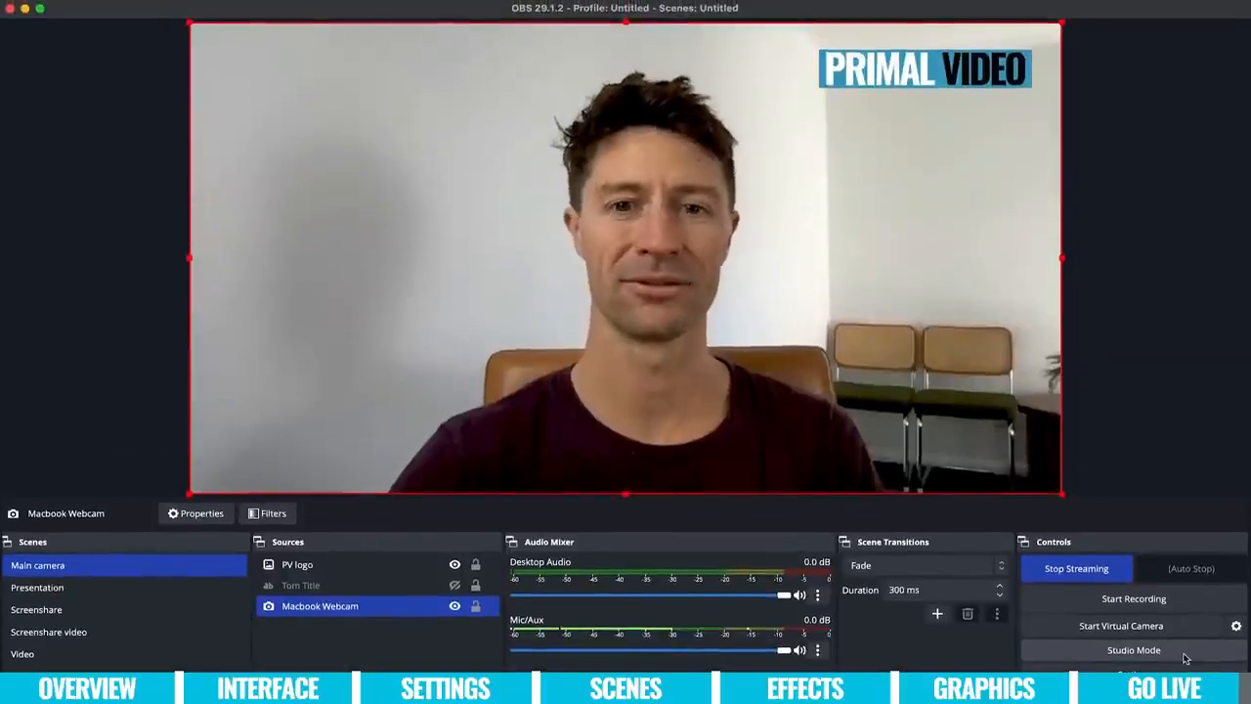